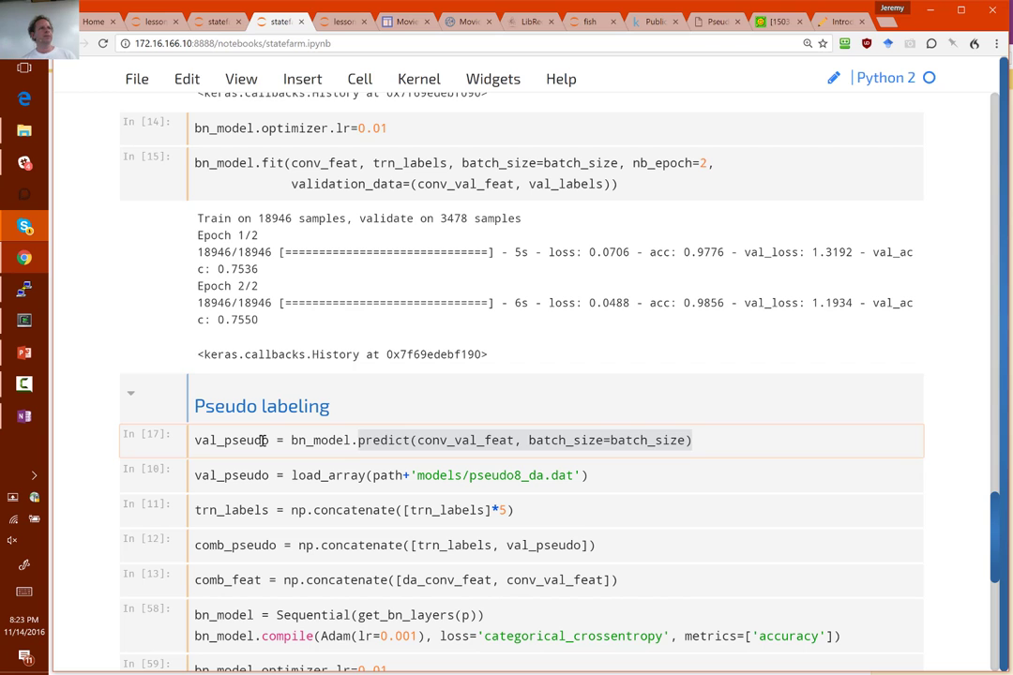
- Highlight the conv_val_feat argument in the val_pseudo prediction line under Pseudo labeling
{"action": "key", "text": "Right"}
{"action": "key", "text": "Left"}
{"action": "key", "text": "Left"}
{"action": "key", "text": "Left"}
{"action": "key", "text": "Left"}
{"action": "key", "text": "Left"}
{"action": "key", "text": "Left"}
{"action": "key", "text": "Left"}
{"action": "key", "text": "Left"}
{"action": "key", "text": "Left"}
{"action": "key", "text": "Left"}
{"action": "key", "text": "Left"}
{"action": "key", "text": "Left"}
{"action": "key", "text": "Left"}
{"action": "key", "text": "Left"}
{"action": "key", "text": "Left"}
{"action": "key", "text": "Left"}
{"action": "key", "text": "Left"}
{"action": "key", "text": "Left"}
{"action": "key", "text": "Left"}
{"action": "key", "text": "Left"}
{"action": "key", "text": "Left"}
{"action": "key", "text": "Left"}
{"action": "key", "text": "Left"}
{"action": "key", "text": "Left"}
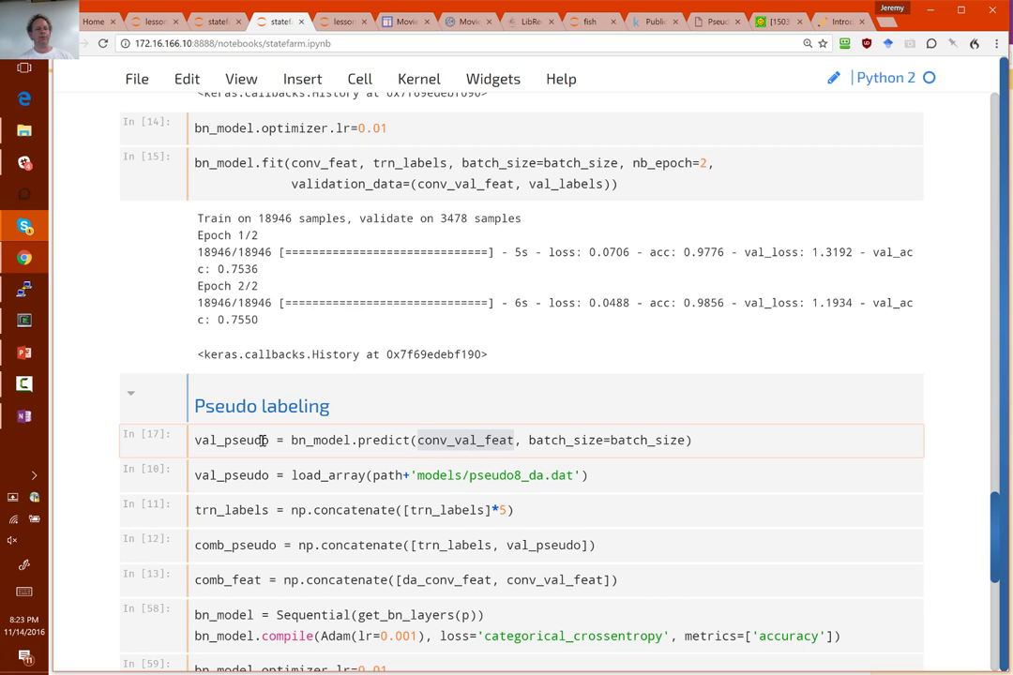
- Highlight the word pseudo in the val_pseudo variable of the prediction line, and clear the highlight
{"action": "key", "text": "End"}
{"action": "key", "text": "Home"}
{"action": "key", "text": "Right"}
{"action": "key", "text": "Right"}
{"action": "key", "text": "Right"}
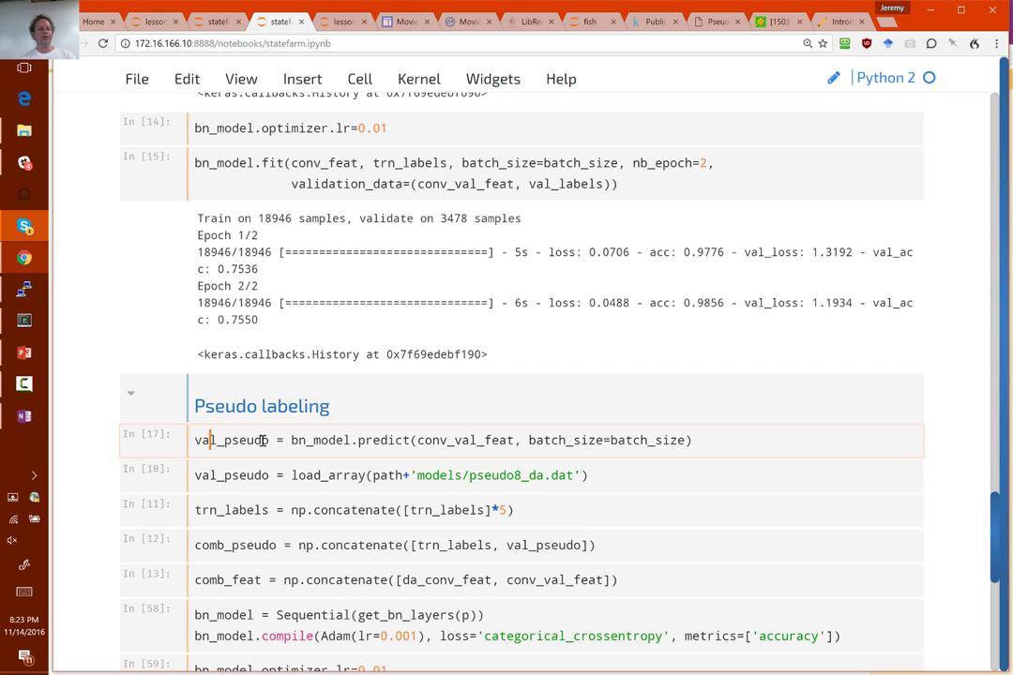
{"action": "key", "text": "Right"}
{"action": "key", "text": "ctrl+shift+Right"}
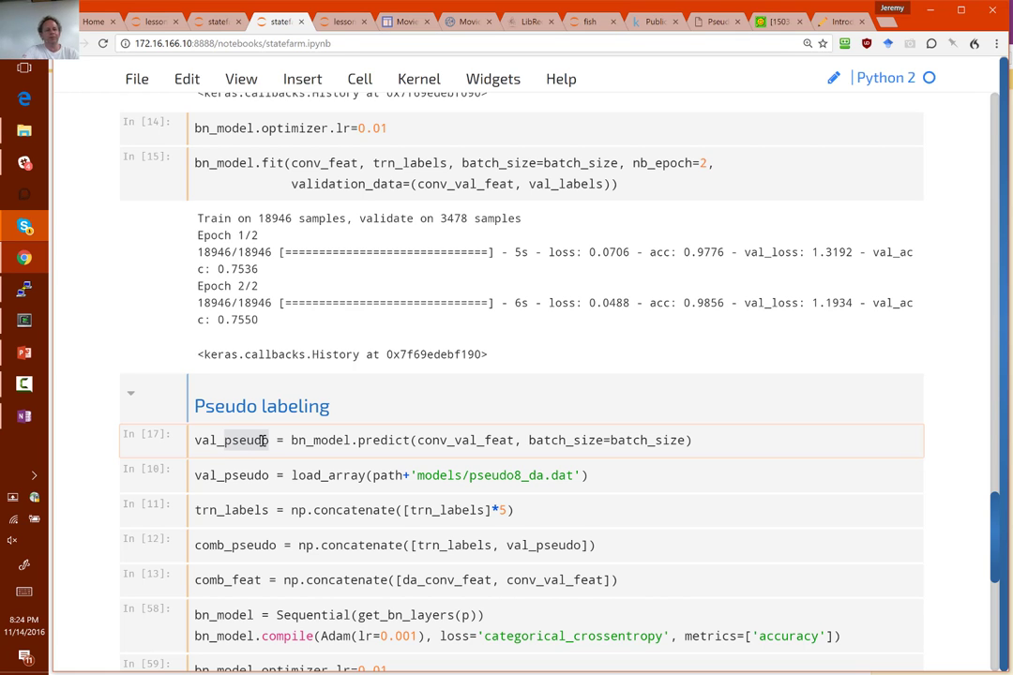
{"action": "left_click", "coordinate": [262, 440]}
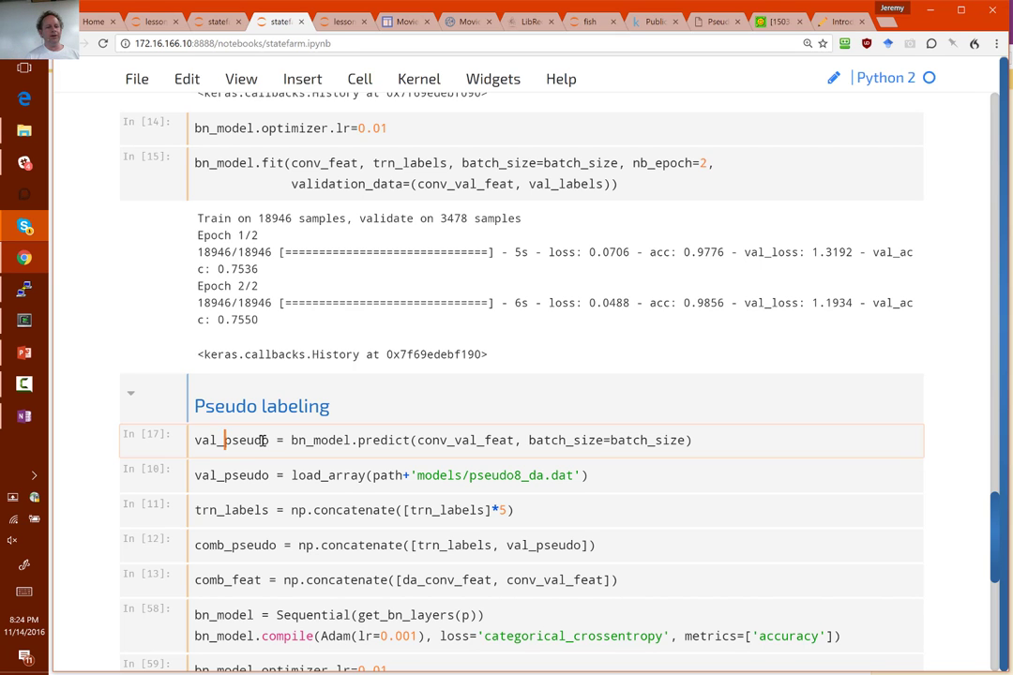
- Highlight trn_labels and then val_pseudo among the arrays concatenated into comb_pseudo
{"action": "double_click", "coordinate": [416, 545]}
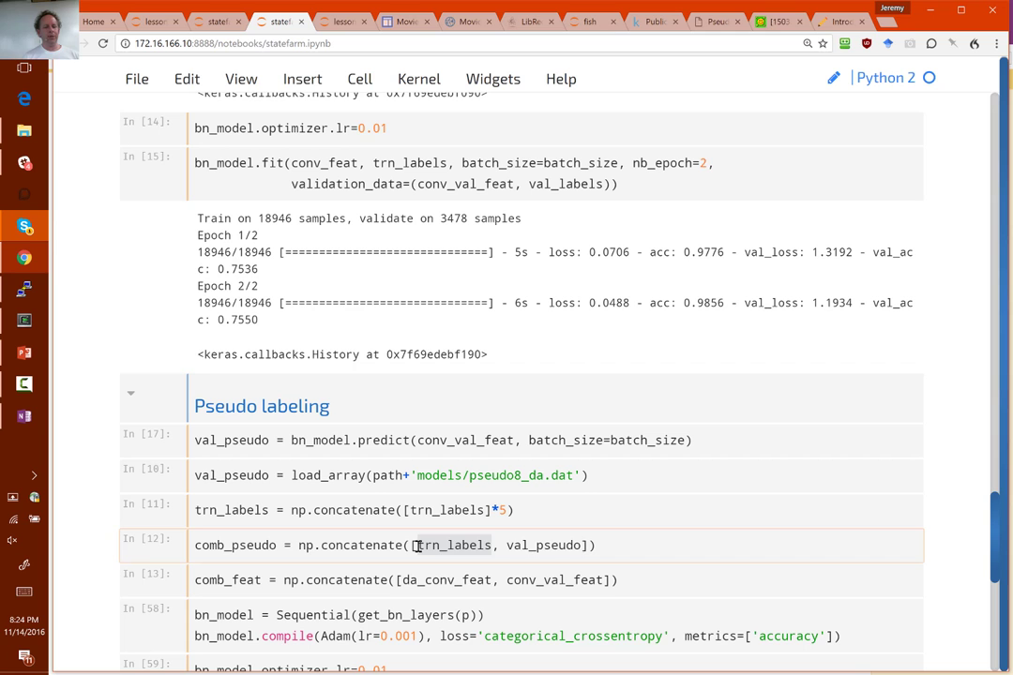
{"action": "key", "text": "Left"}
{"action": "key", "text": "Right"}
{"action": "key", "text": "Right"}
{"action": "key", "text": "Right"}
{"action": "key", "text": "Right"}
{"action": "key", "text": "Right"}
{"action": "key", "text": "Right"}
{"action": "key", "text": "Right"}
{"action": "key", "text": "Right"}
{"action": "key", "text": "Right"}
{"action": "key", "text": "Right"}
{"action": "key", "text": "Right"}
{"action": "key", "text": "Right"}
{"action": "key", "text": "ctrl+shift+Right"}
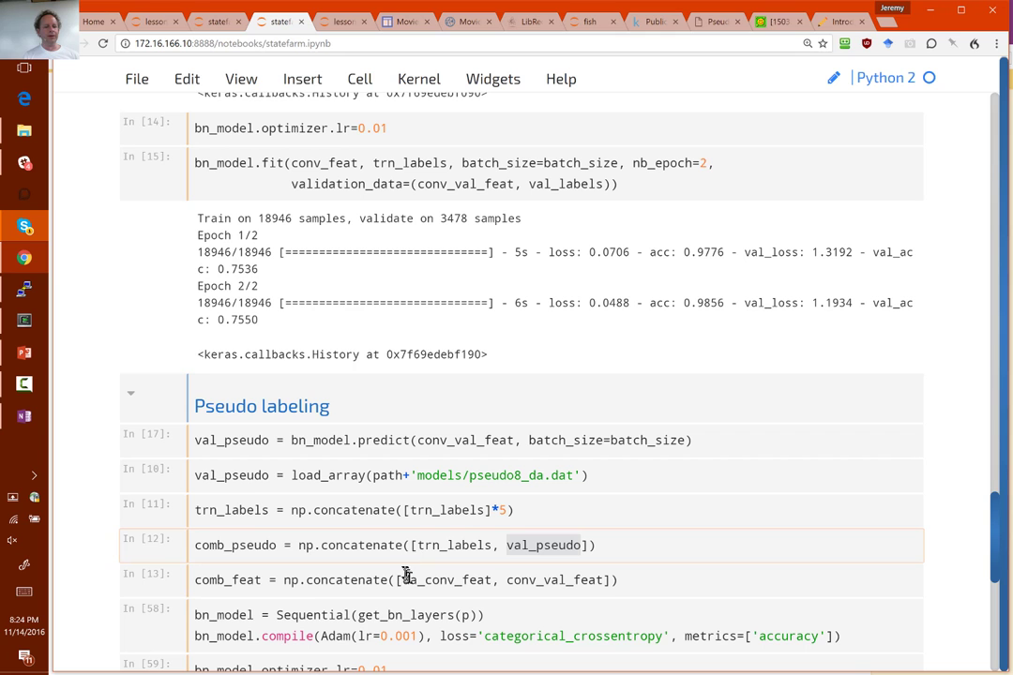
- Highlight conv_val_feat in the comb_feat concatenation, and then the variable names comb_pseudo and comb_feat
{"action": "left_click", "coordinate": [426, 579]}
{"action": "left_click_drag", "start_coordinate": [458, 579], "coordinate": [605, 581]}
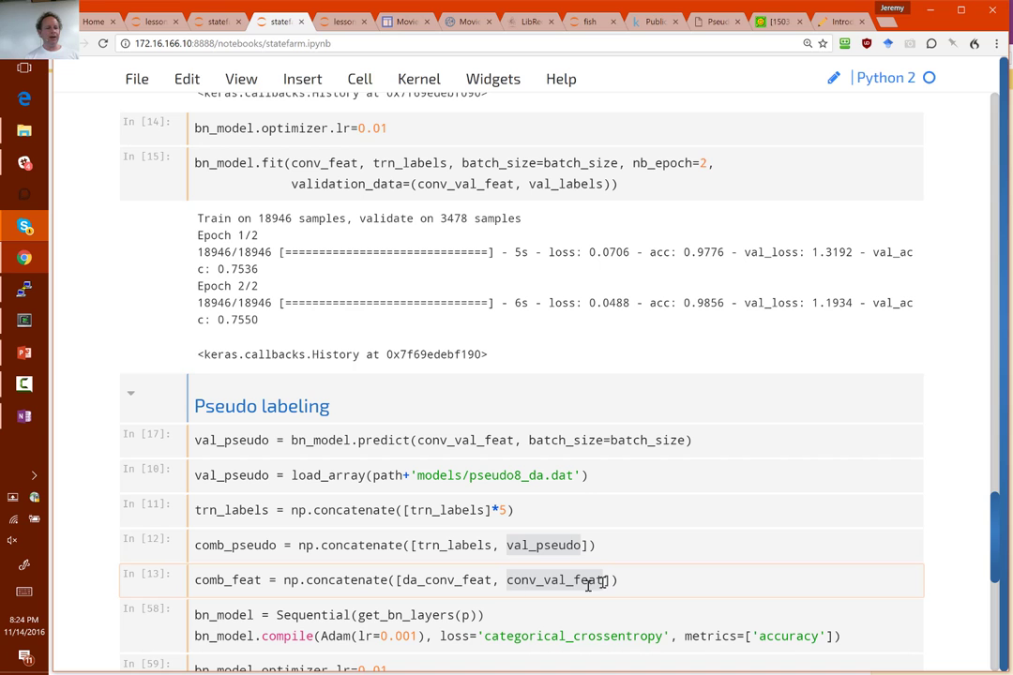
{"action": "double_click", "coordinate": [235, 546]}
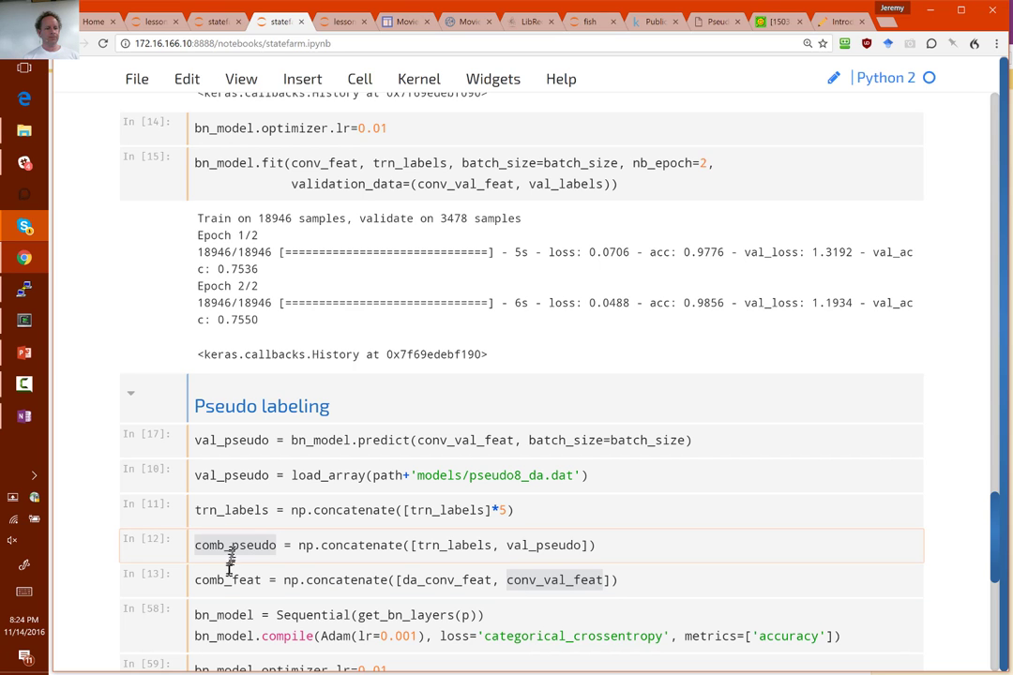
{"action": "double_click", "coordinate": [227, 580]}
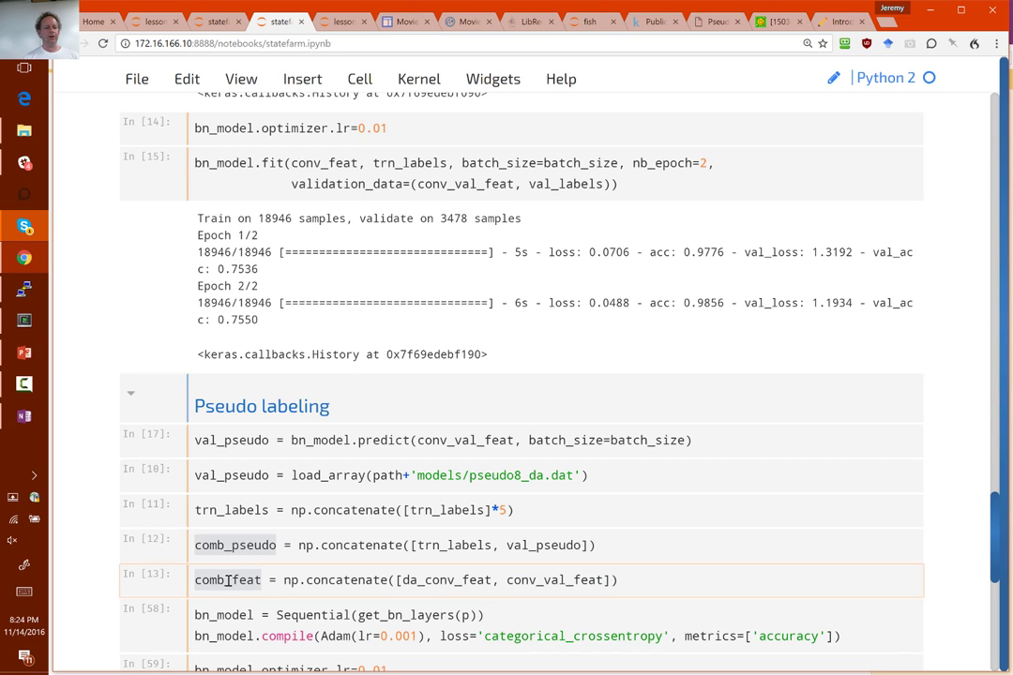
- Review the pseudo-labeling model's compile and fit cells together with their training output
{"action": "scroll", "coordinate": [228, 581], "scroll_direction": "down", "scroll_amount": 5}
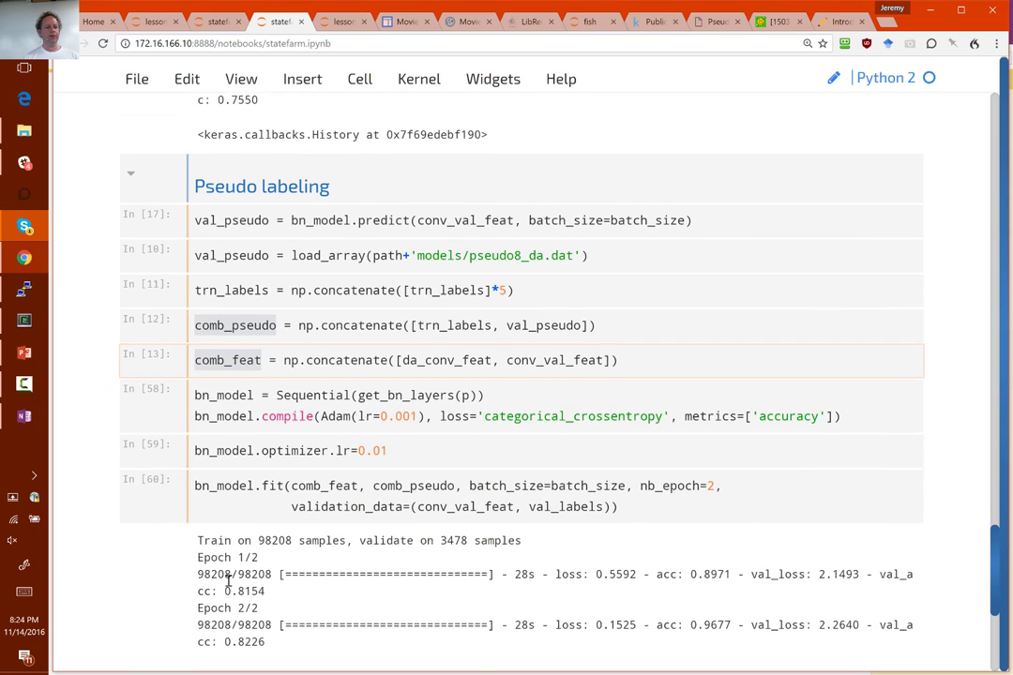
{"action": "left_click", "coordinate": [222, 369]}
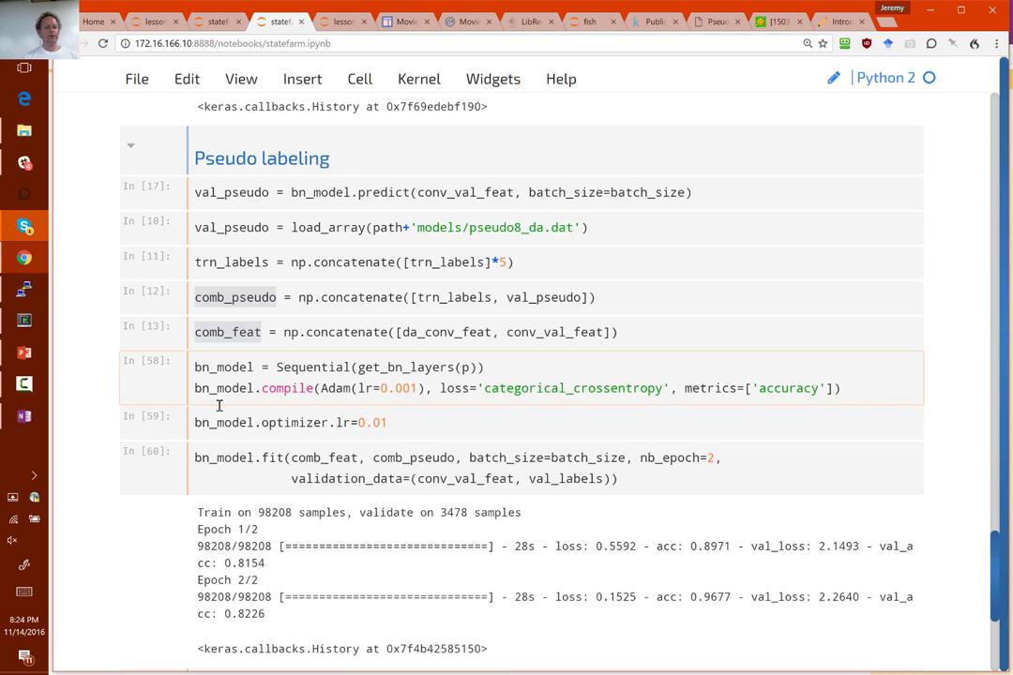
{"action": "scroll", "coordinate": [218, 405], "scroll_direction": "down", "scroll_amount": 2}
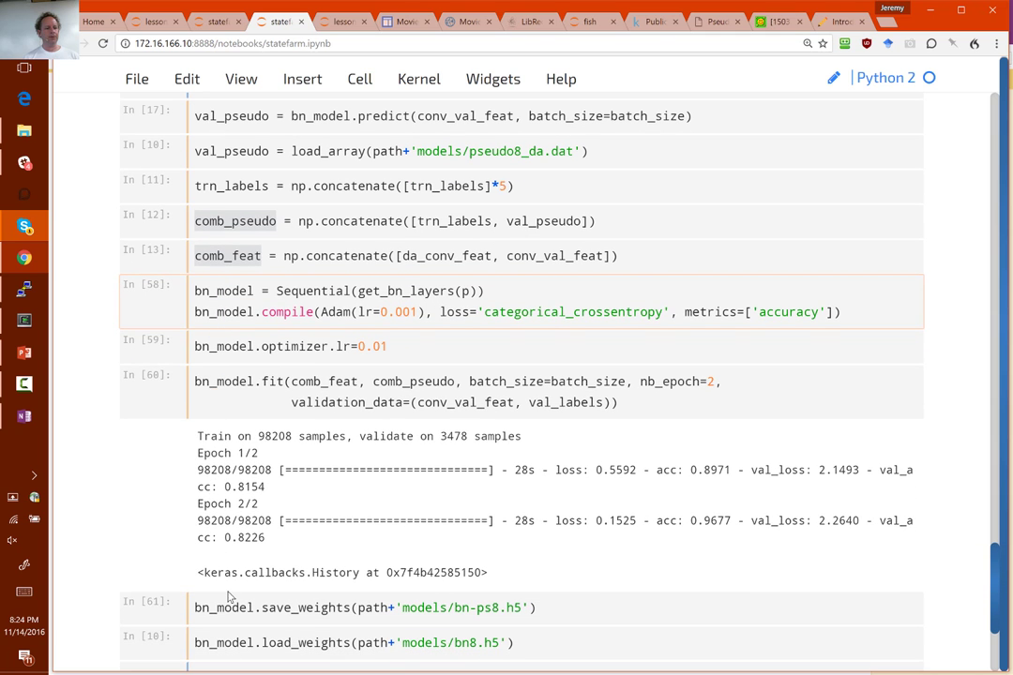
{"action": "scroll", "coordinate": [228, 596], "scroll_direction": "down", "scroll_amount": 2}
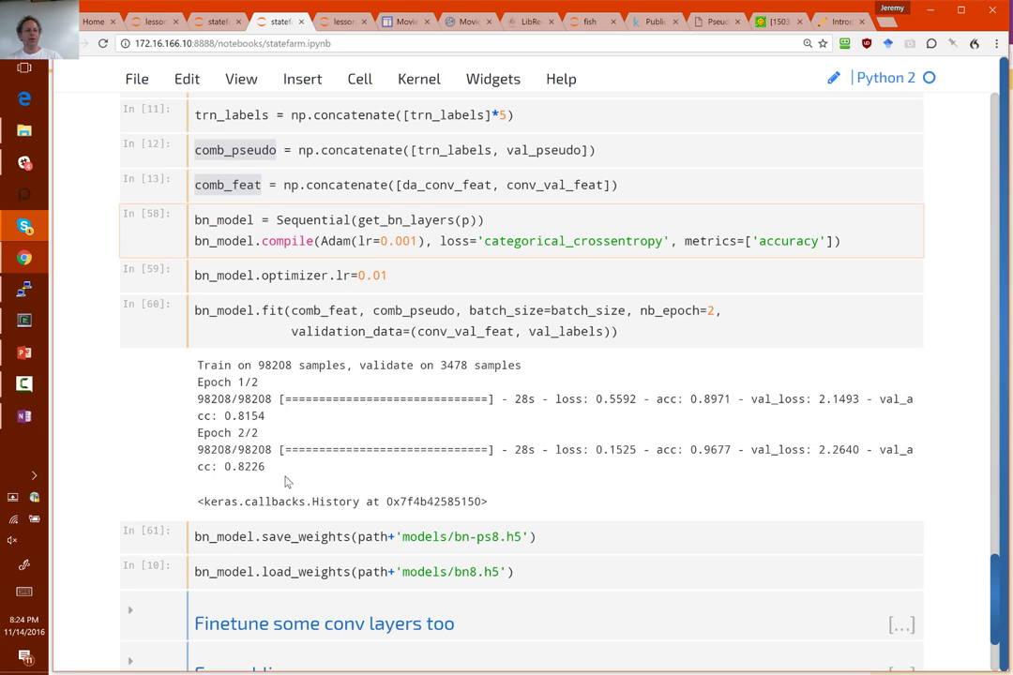
{"action": "scroll", "coordinate": [286, 481], "scroll_direction": "up", "scroll_amount": 2}
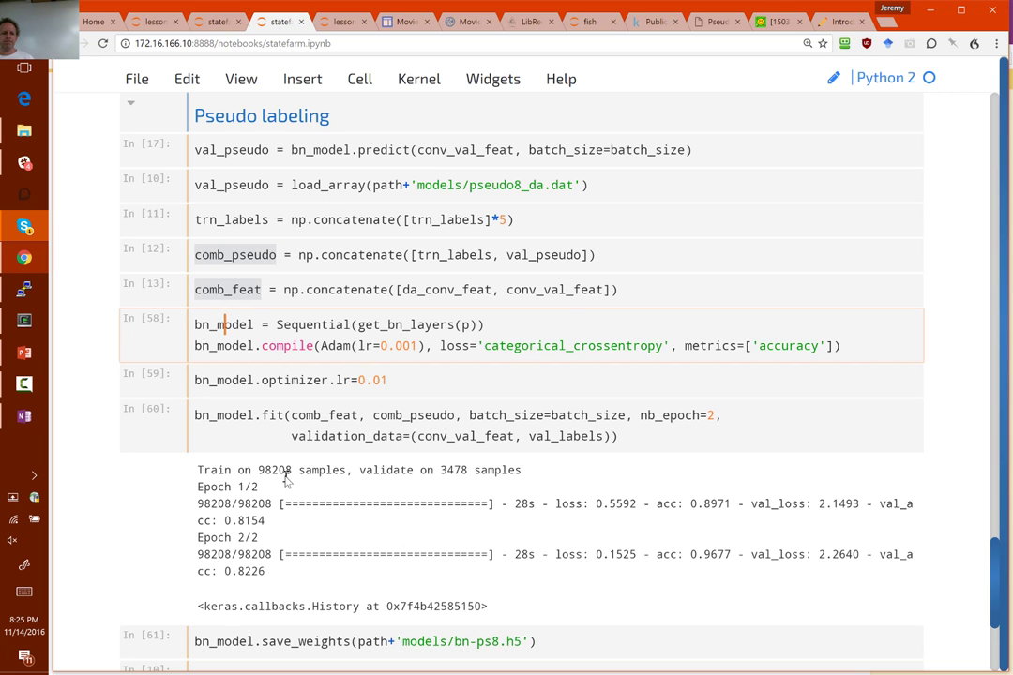
- Clear the highlights on comb_pseudo and comb_feat, leaving the comb_feat cell selected in command mode
{"action": "left_click", "coordinate": [247, 258]}
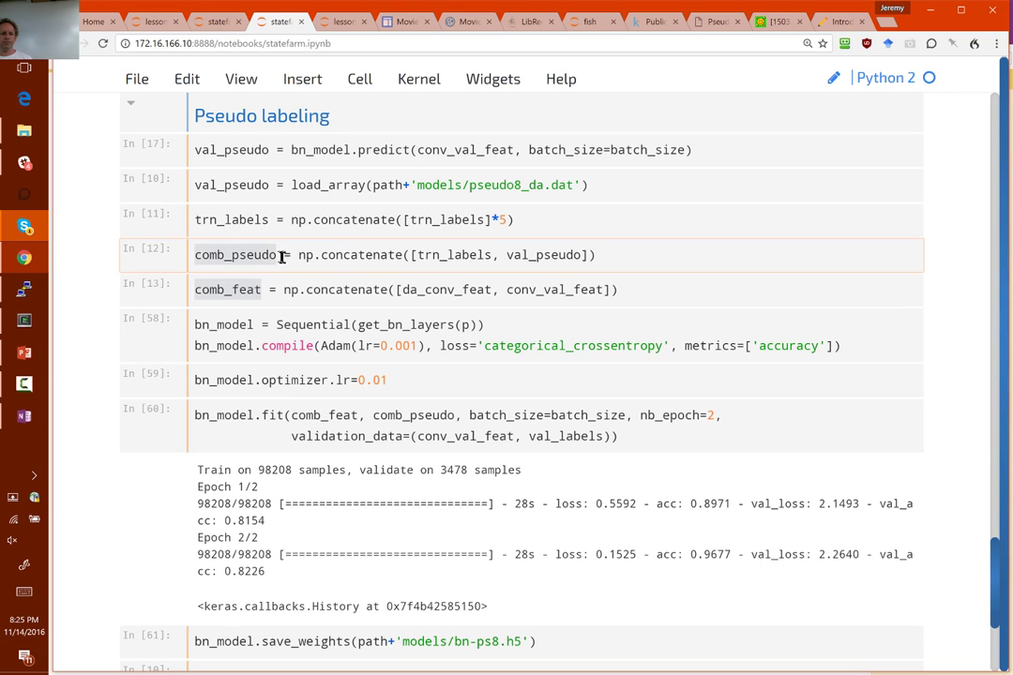
{"action": "left_click", "coordinate": [280, 255]}
{"action": "left_click", "coordinate": [282, 290]}
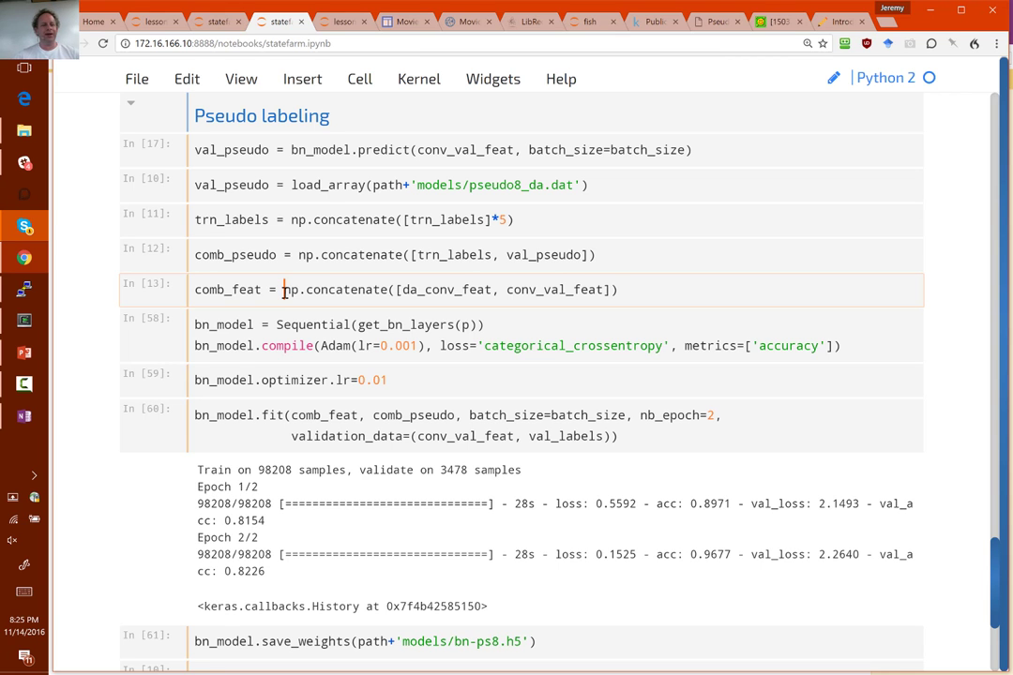
{"action": "key", "text": "Escape"}
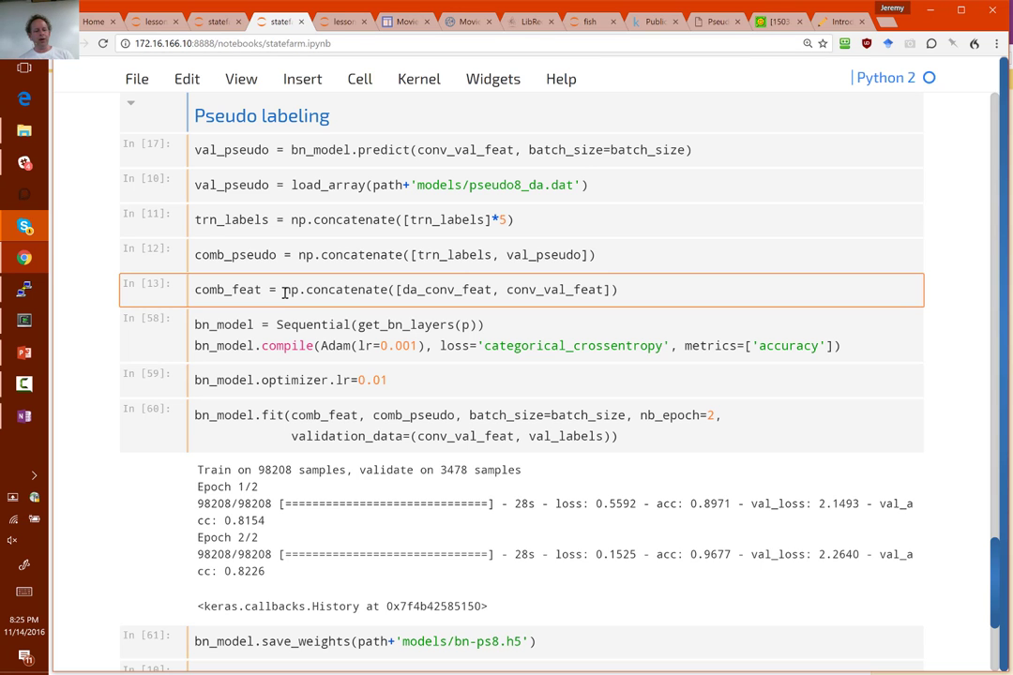
- Search Google for "spearmint deep learning" in a new browser tab
{"action": "key", "text": "ctrl+t"}
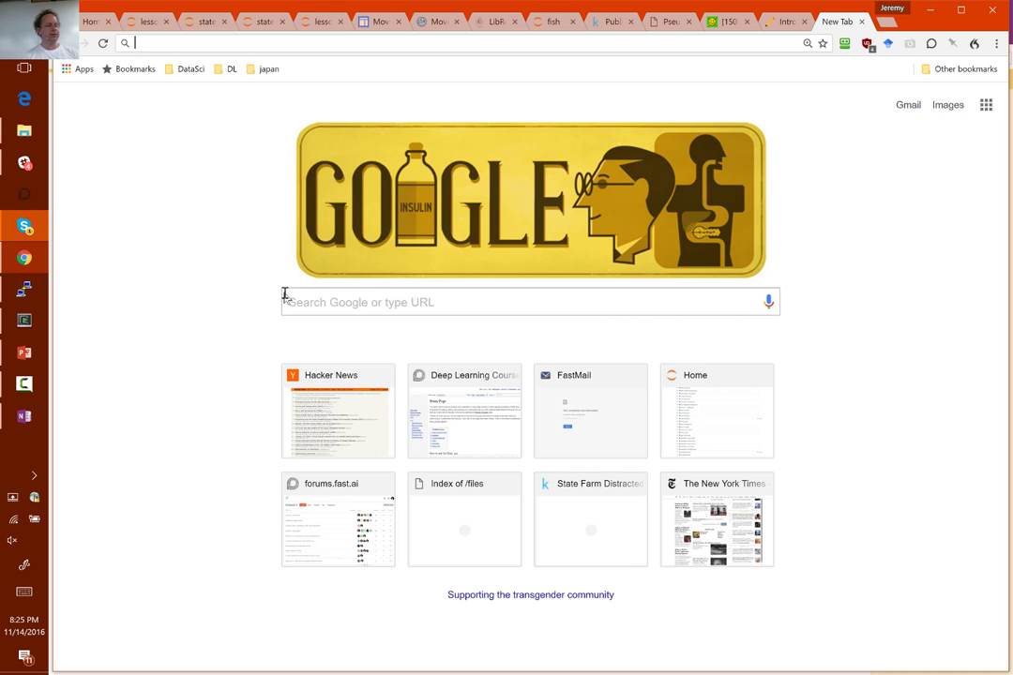
{"action": "type", "text": "deep learning speech"}
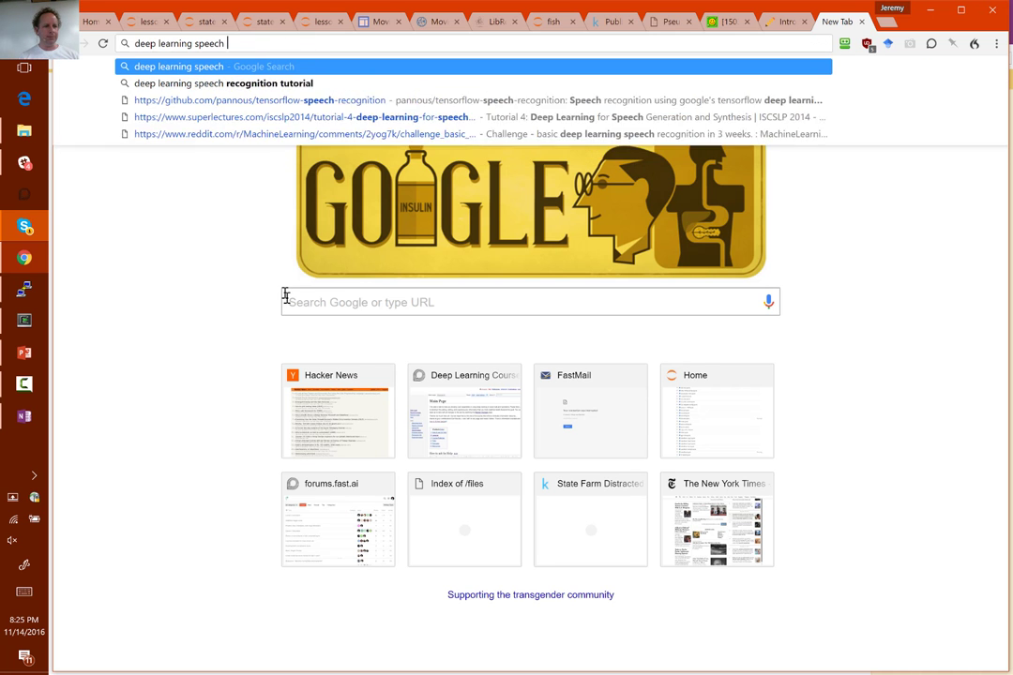
{"action": "key", "text": "BackSpace"}
{"action": "key", "text": "BackSpace"}
{"action": "key", "text": "BackSpace"}
{"action": "key", "text": "BackSpace"}
{"action": "type", "text": "a"}
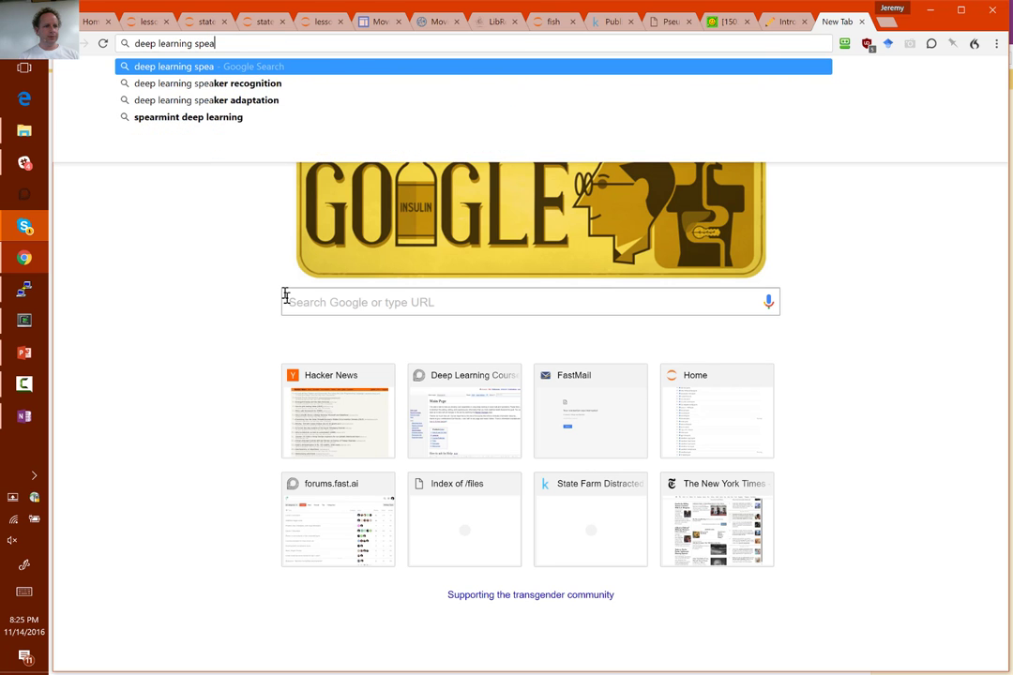
{"action": "type", "text": "rmi"}
{"action": "key", "text": "Down"}
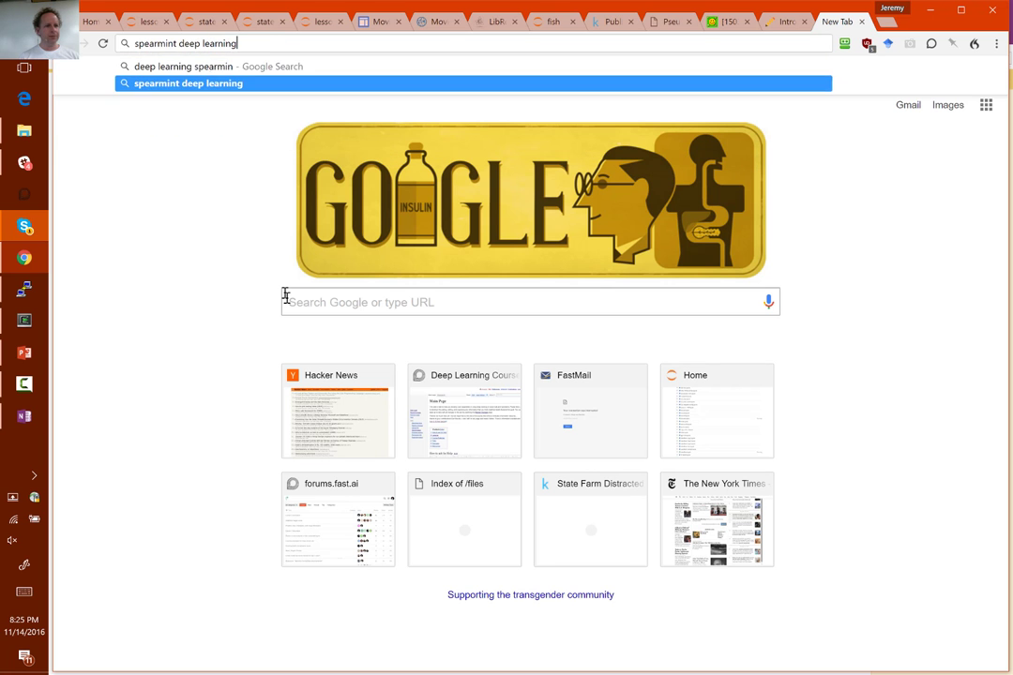
{"action": "key", "text": "Return"}
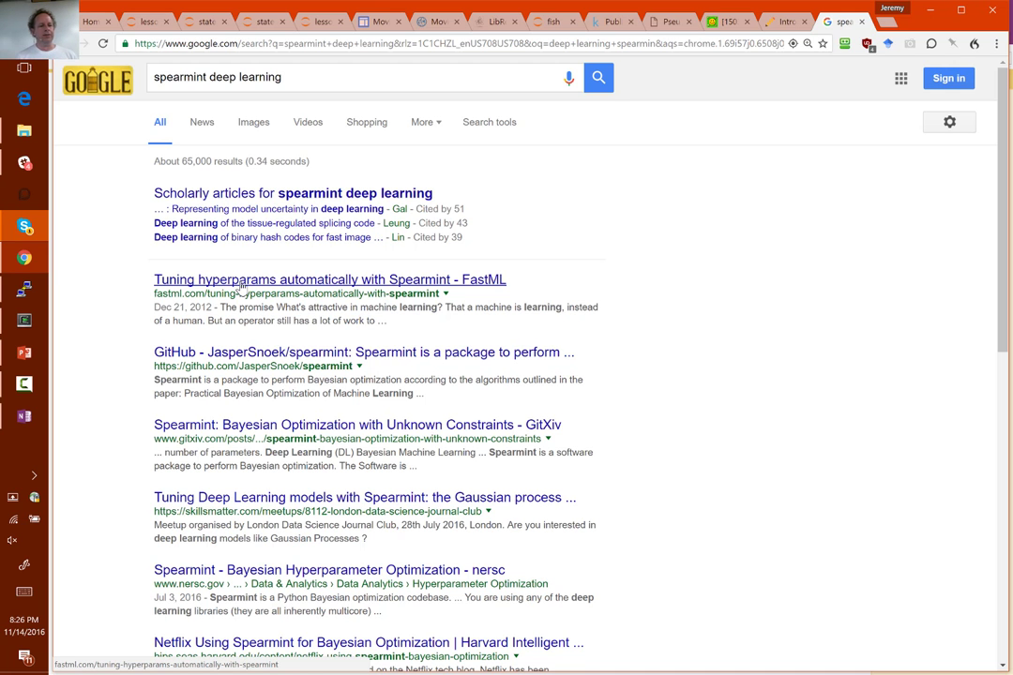
- Close the Google search, ladder network, [1503] and Pseudo-Label paper tabs, and return to the statefarm notebook
{"action": "key", "text": "ctrl+w"}
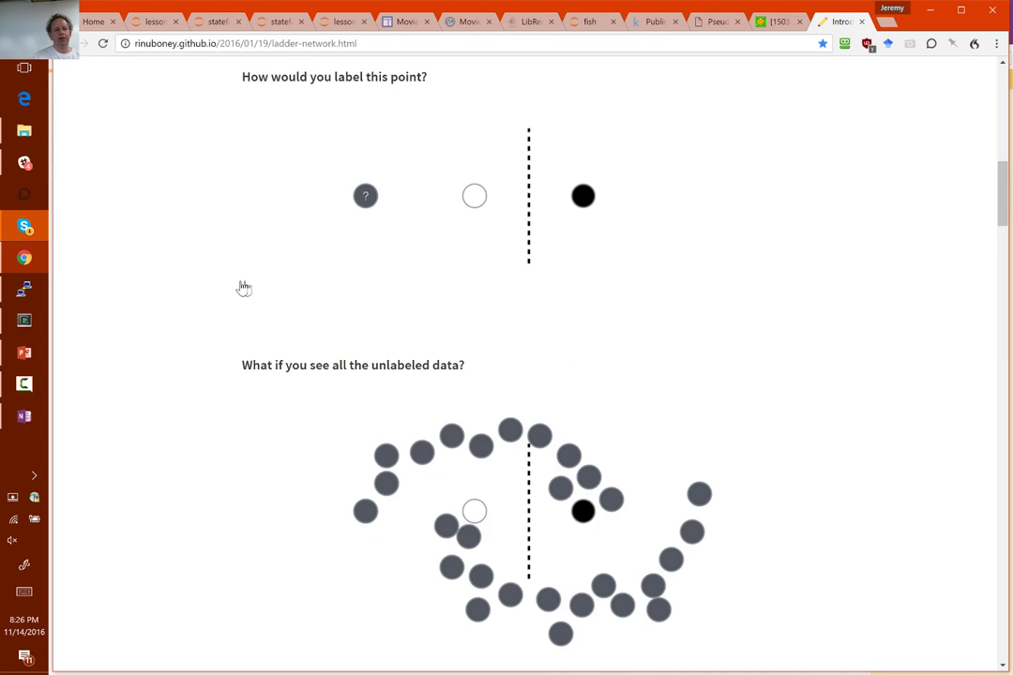
{"action": "key", "text": "ctrl+w"}
{"action": "key", "text": "ctrl+w"}
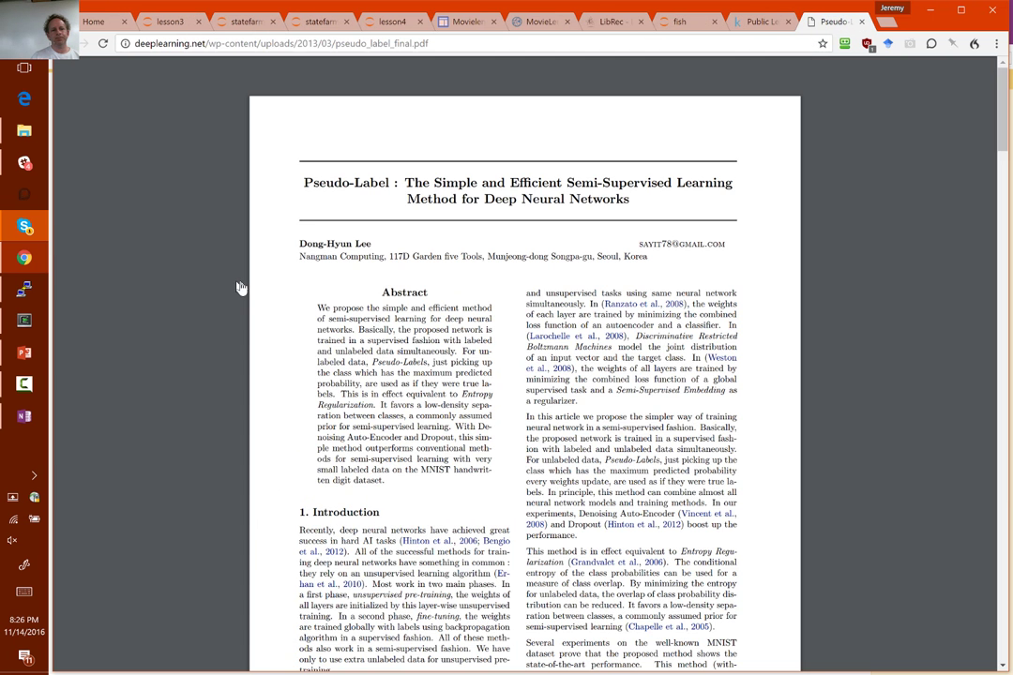
{"action": "key", "text": "ctrl+w"}
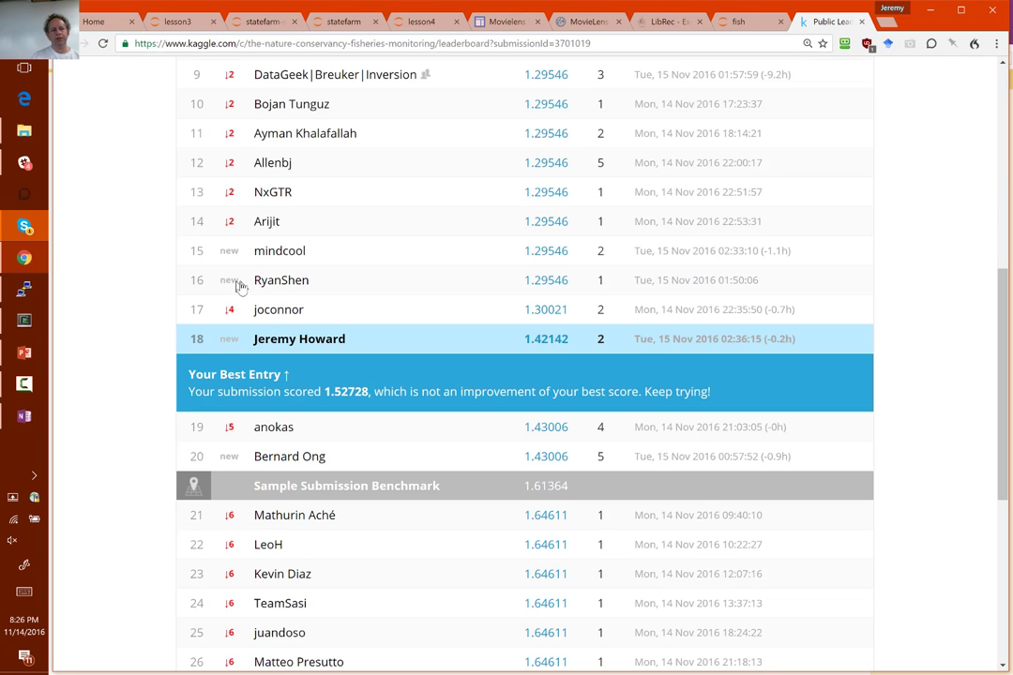
{"action": "key", "text": "ctrl+Tab"}
{"action": "key", "text": "ctrl+Tab"}
{"action": "key", "text": "ctrl+Tab"}
{"action": "key", "text": "ctrl+Tab"}
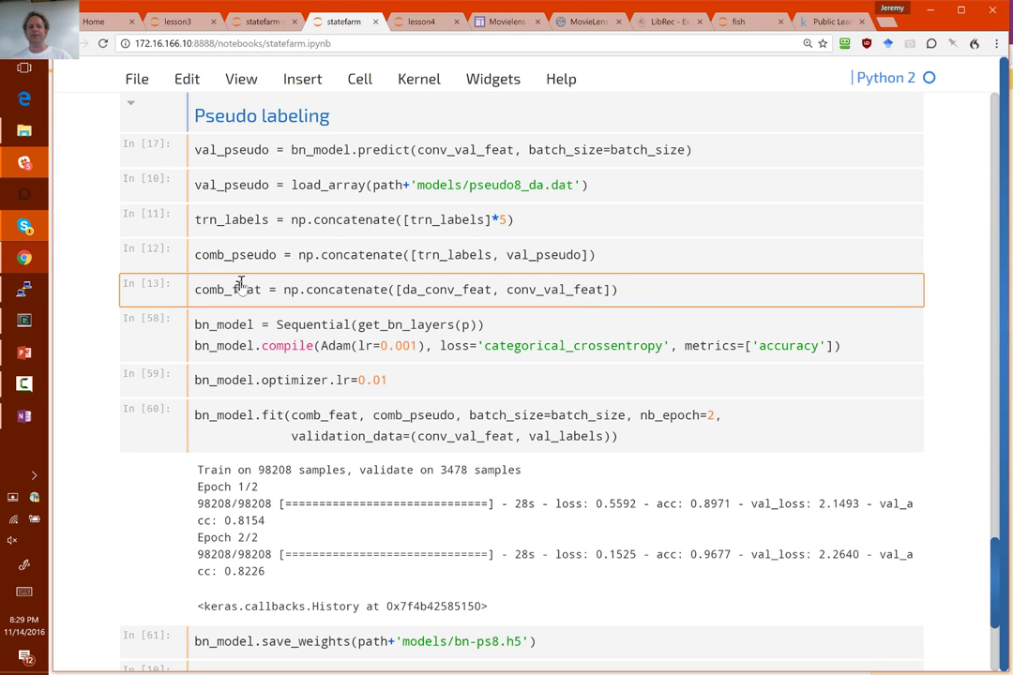
- Highlight val_pseudo in the load_array line and bn_model in the prediction line under Pseudo labeling
{"action": "double_click", "coordinate": [216, 185]}
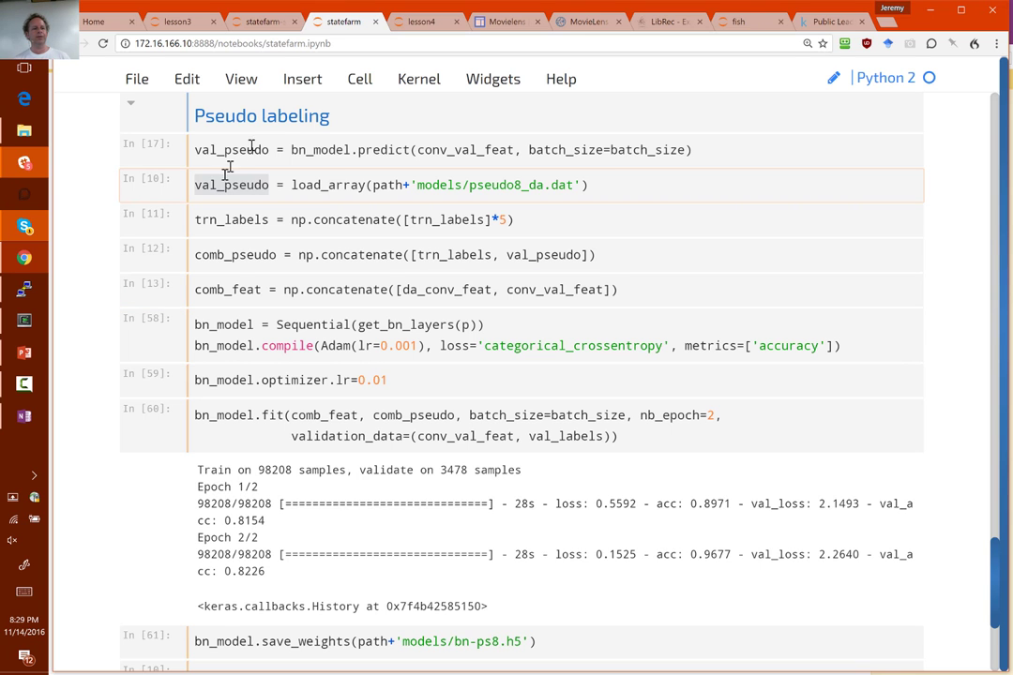
{"action": "left_click_drag", "start_coordinate": [291, 149], "coordinate": [414, 149]}
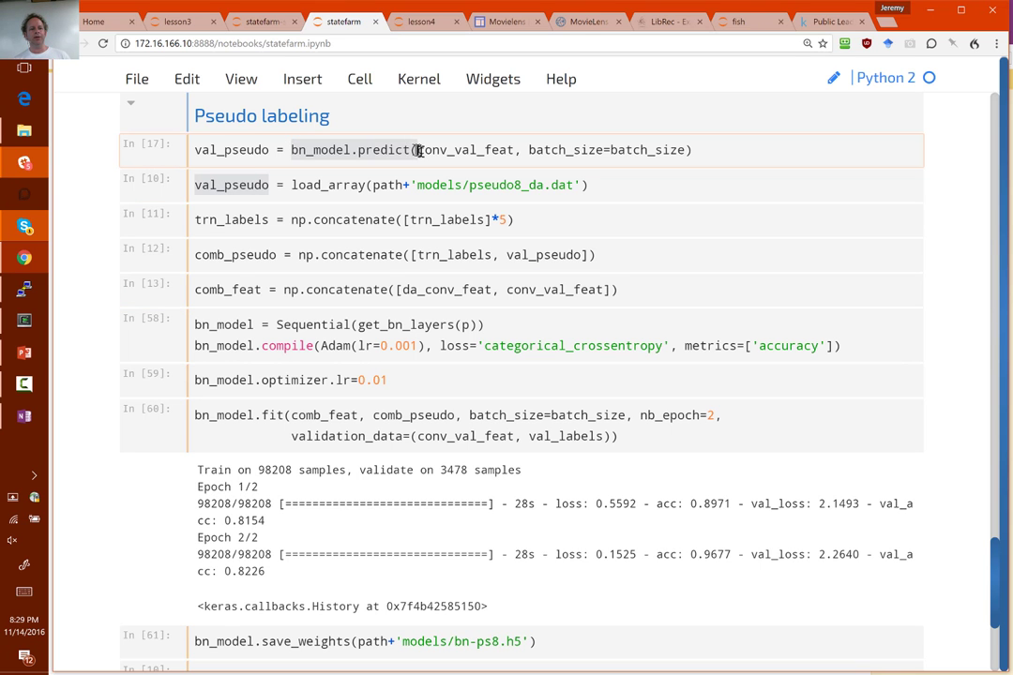
{"action": "double_click", "coordinate": [324, 150]}
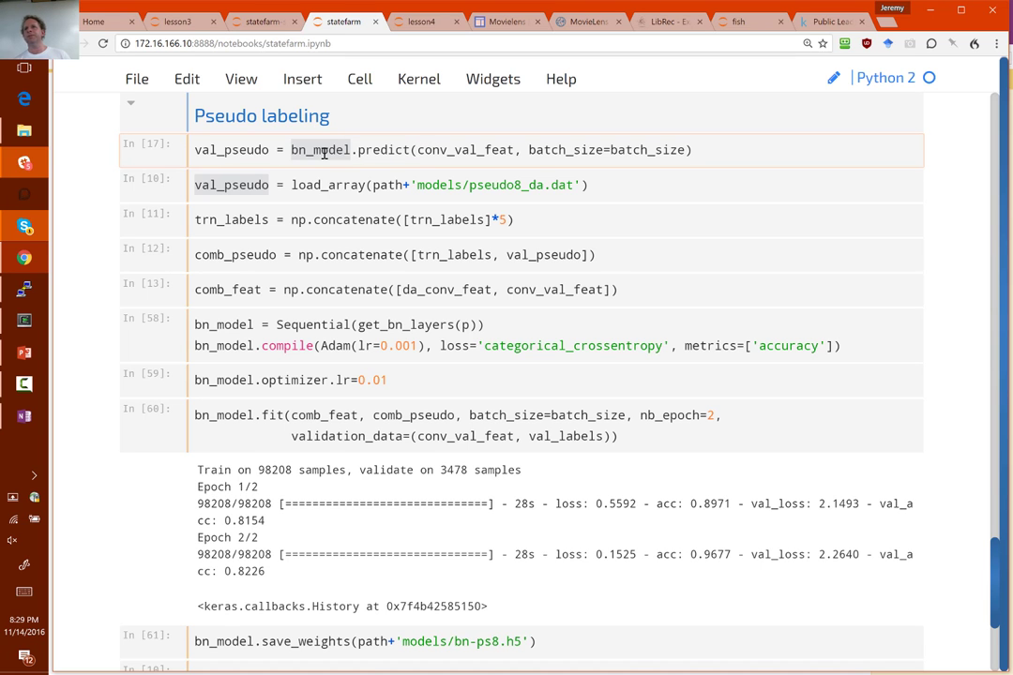
{"action": "left_click", "coordinate": [322, 151]}
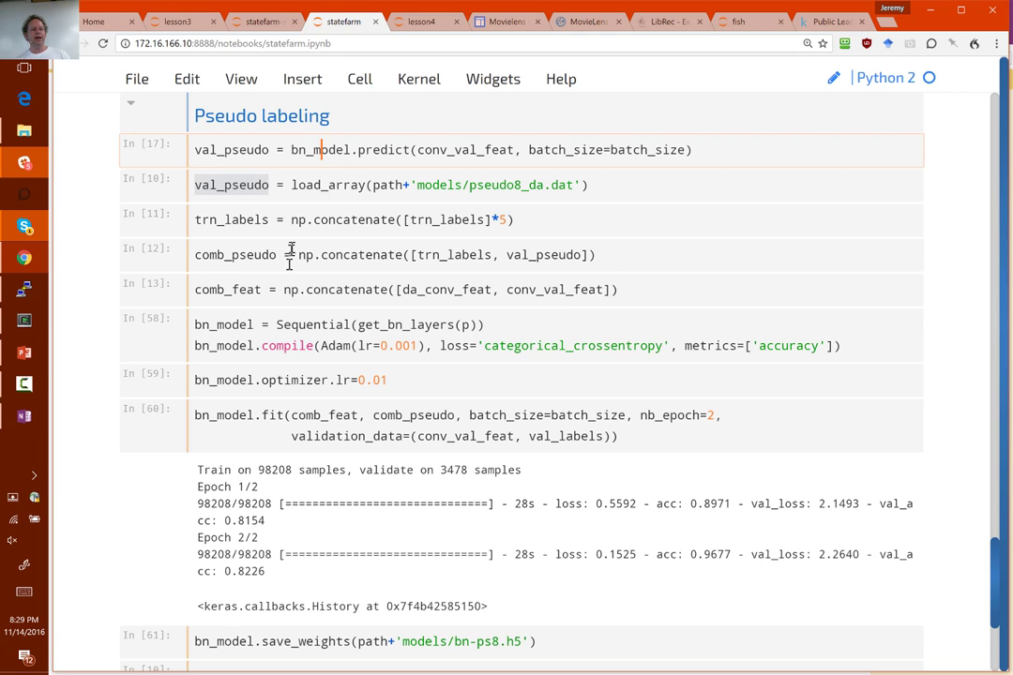
{"action": "left_click", "coordinate": [248, 189]}
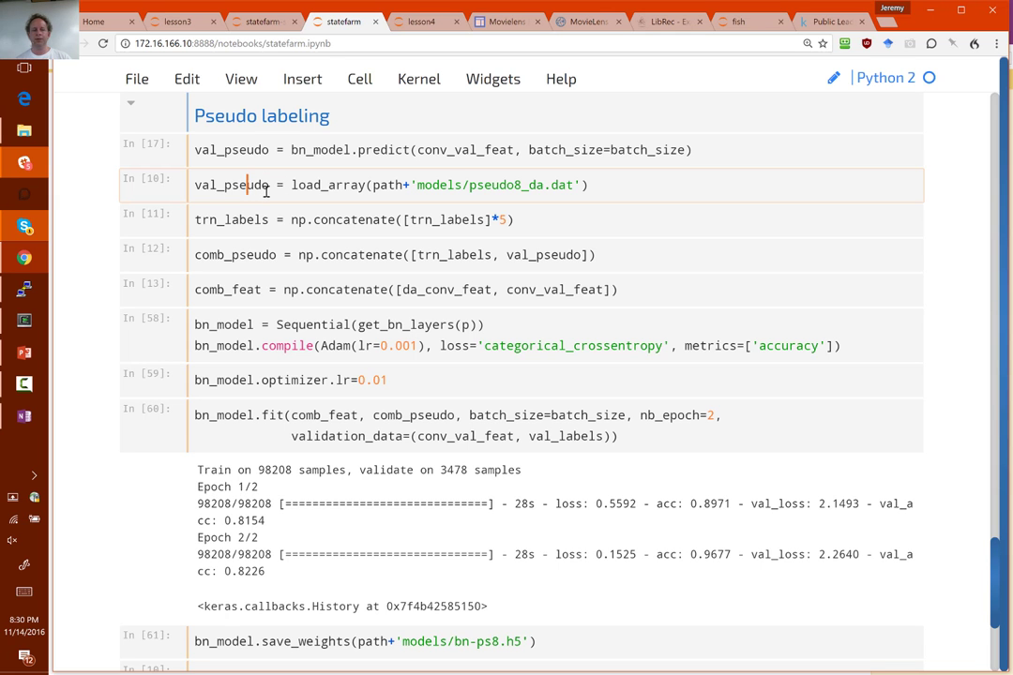
{"action": "double_click", "coordinate": [292, 150]}
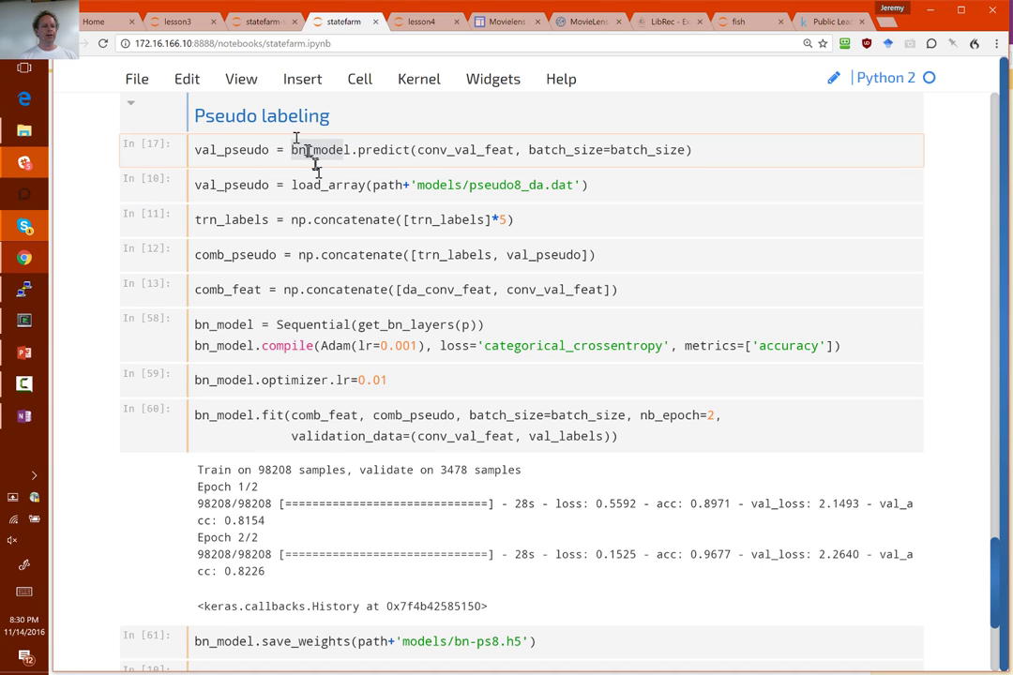
- Select the two-epoch bn_model.fit cell above Pseudo labeling to view its output, and then select the val_pseudo prediction cell
{"action": "left_click", "coordinate": [155, 138]}
{"action": "key", "text": "Up"}
{"action": "key", "text": "Up"}
{"action": "key", "text": "Up"}
{"action": "key", "text": "Down"}
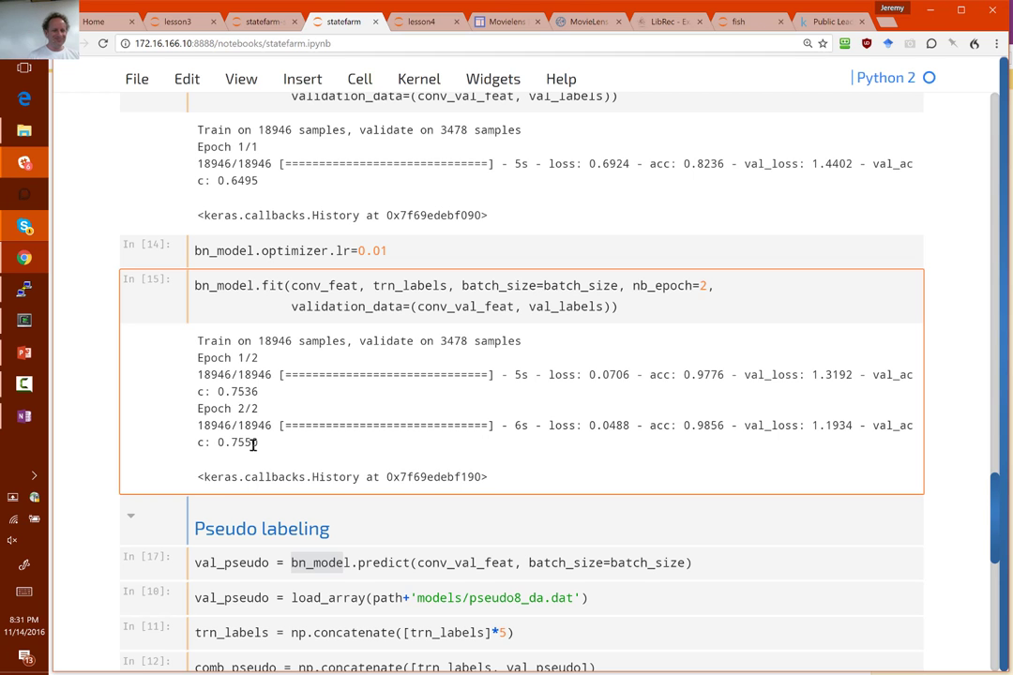
{"action": "left_click", "coordinate": [290, 563]}
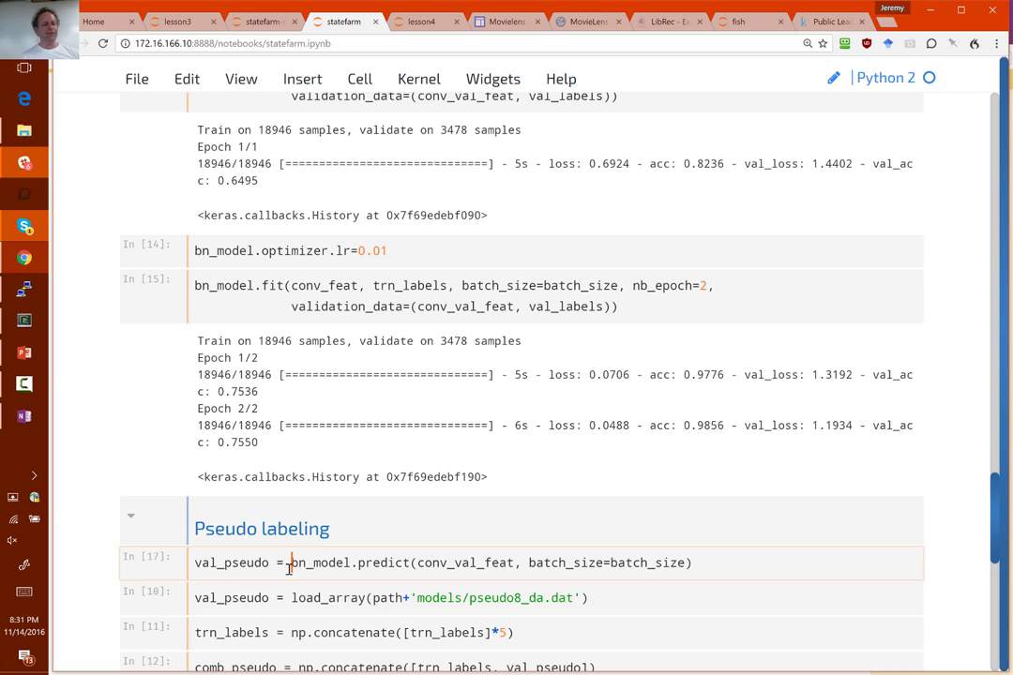
{"action": "key", "text": "Escape"}
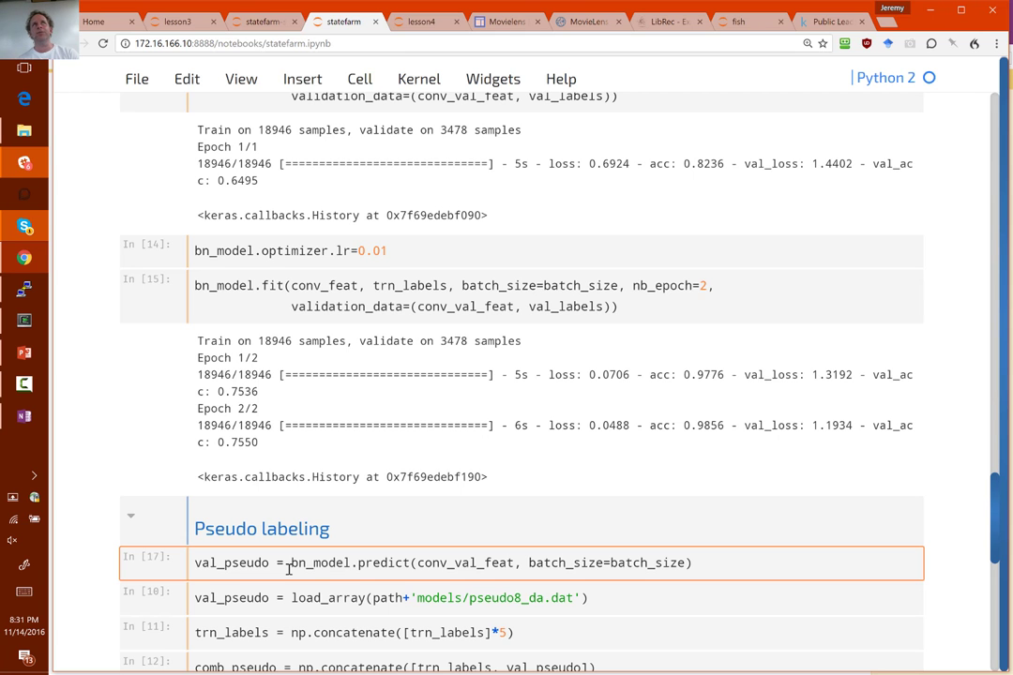
- Walk through the Pseudo labeling cells down to the bn8.h5 load_weights cell, and collapse the Pseudo labeling section
{"action": "key", "text": "Down"}
{"action": "key", "text": "Down"}
{"action": "key", "text": "Down"}
{"action": "key", "text": "Down"}
{"action": "key", "text": "Down"}
{"action": "key", "text": "Down"}
{"action": "key", "text": "Down"}
{"action": "key", "text": "Down"}
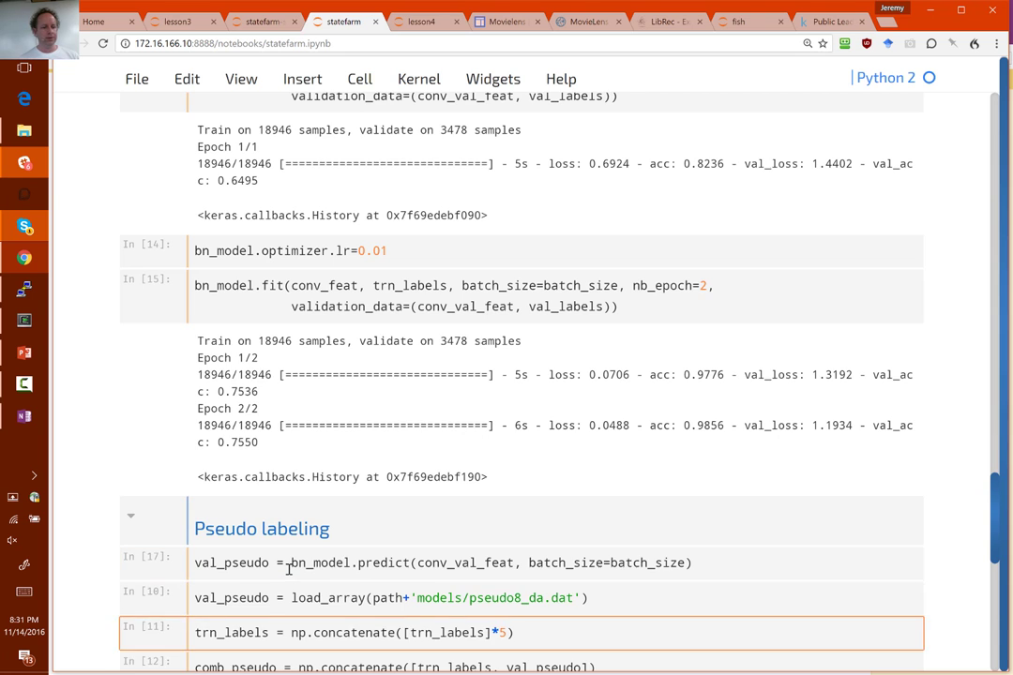
{"action": "key", "text": "Down"}
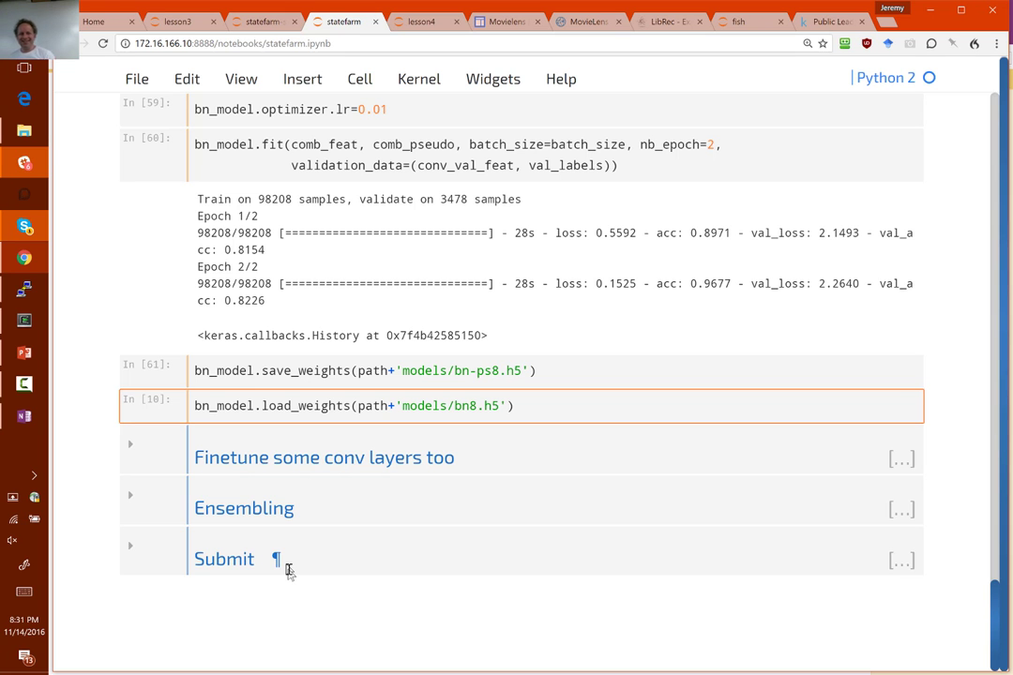
{"action": "key", "text": "Left"}
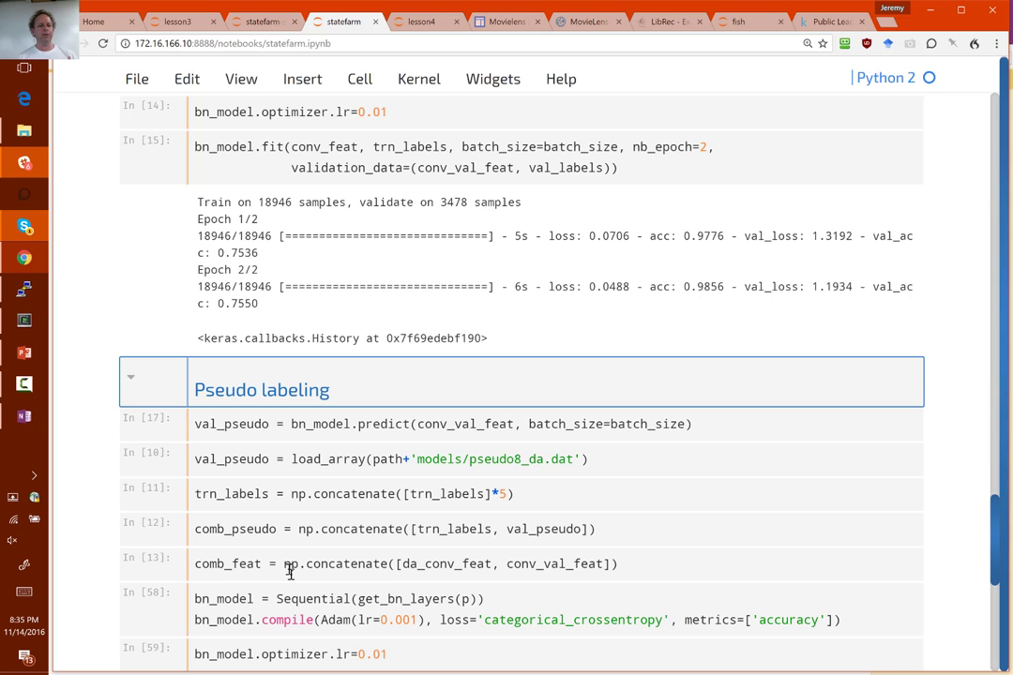
{"action": "key", "text": "Left"}
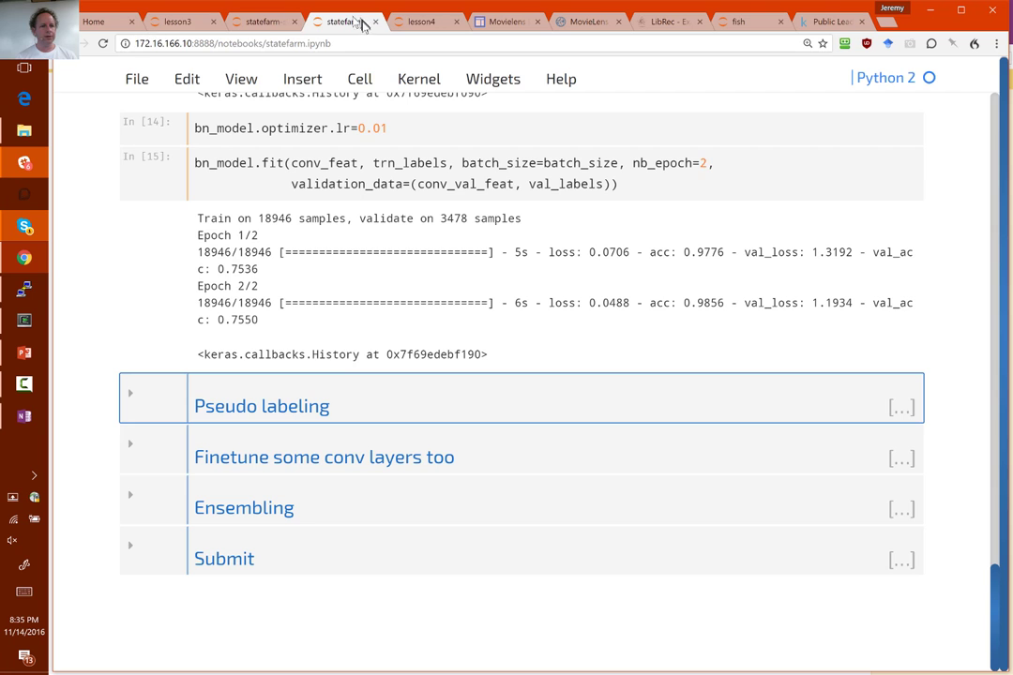
- Switch to the lesson4 notebook and select the cell that reads ratings.csv under Set up data
{"action": "left_click", "coordinate": [413, 22]}
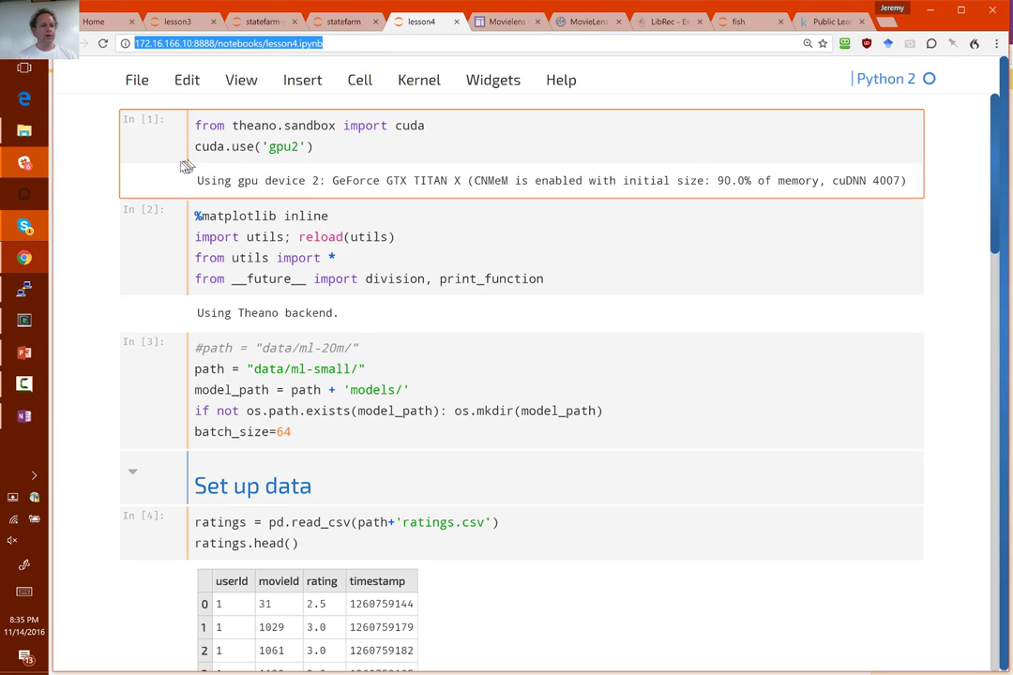
{"action": "left_click", "coordinate": [186, 166]}
{"action": "key", "text": "Down"}
{"action": "key", "text": "Down"}
{"action": "key", "text": "Down"}
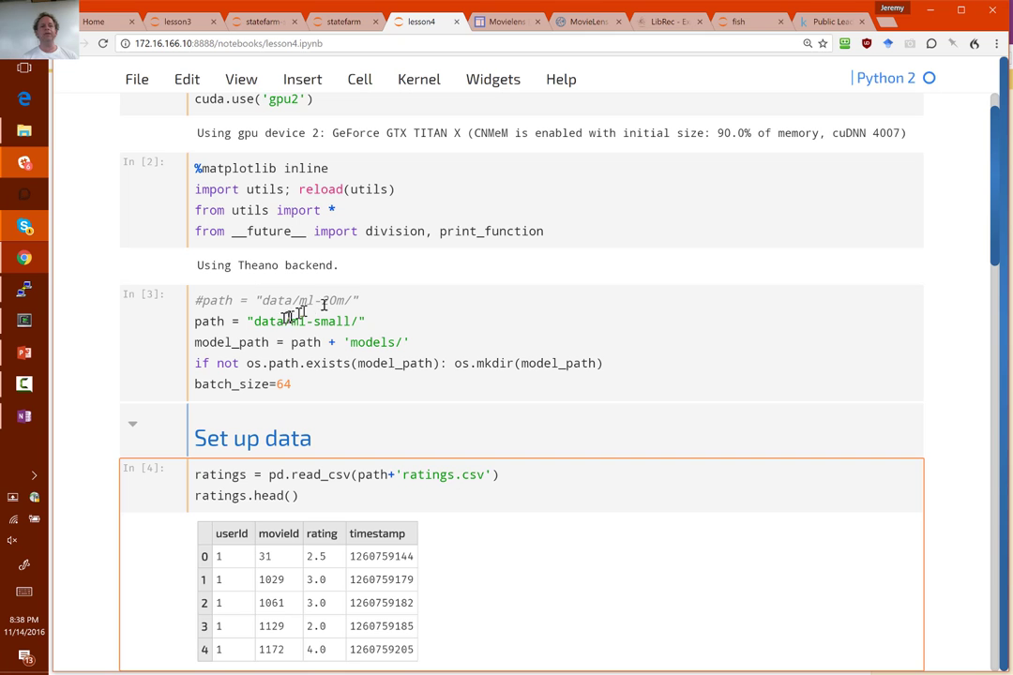
- Search Google for "movielens dataset" in a new browser tab
{"action": "key", "text": "ctrl+t"}
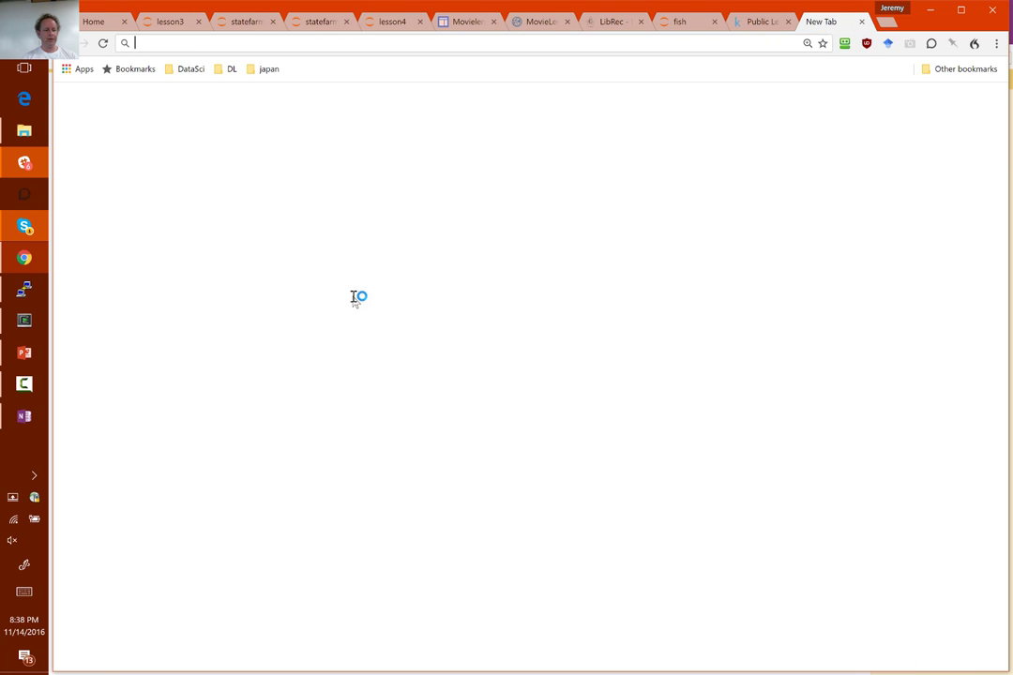
{"action": "type", "text": "movielens d"}
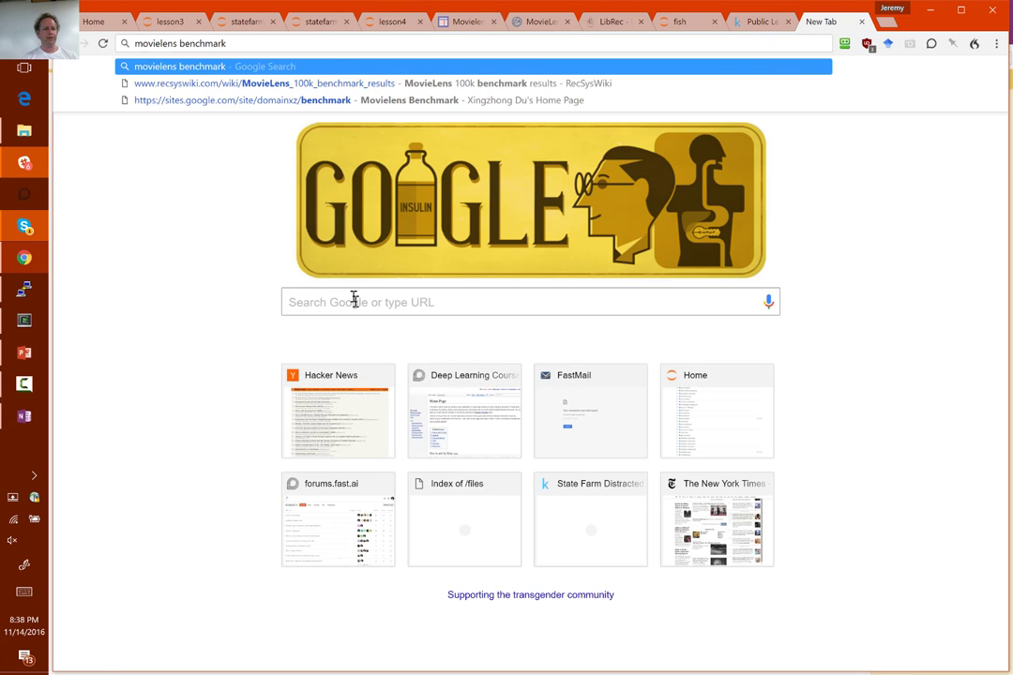
{"action": "type", "text": "a"}
{"action": "key", "text": "Return"}
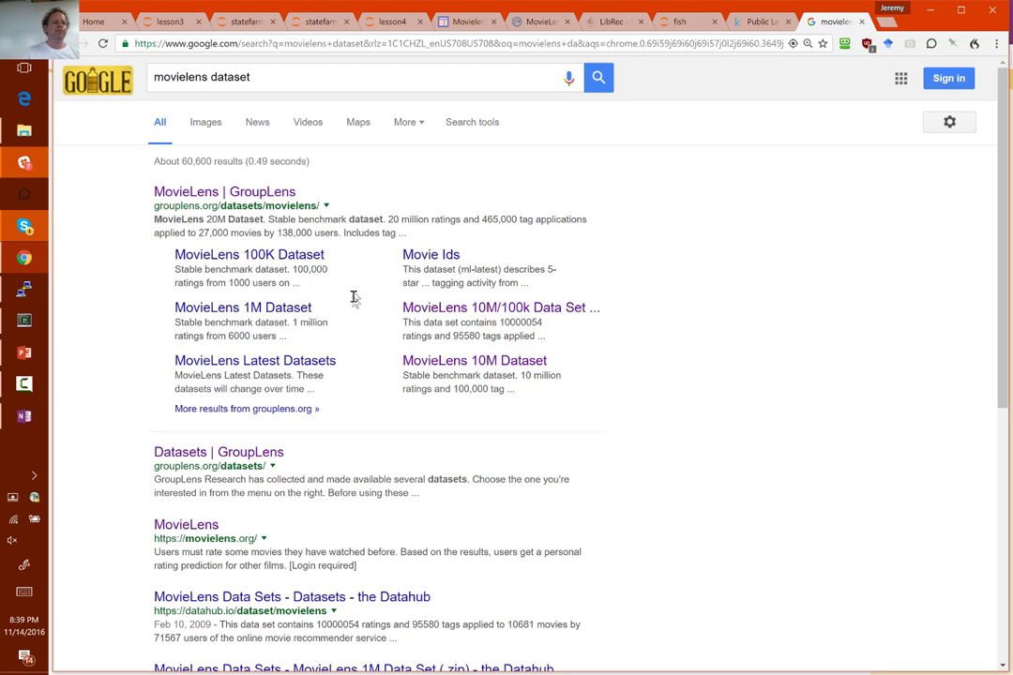
- Open the GroupLens MovieLens page and view the datasets recommended for new research and for education and development
{"action": "left_click", "coordinate": [223, 192]}
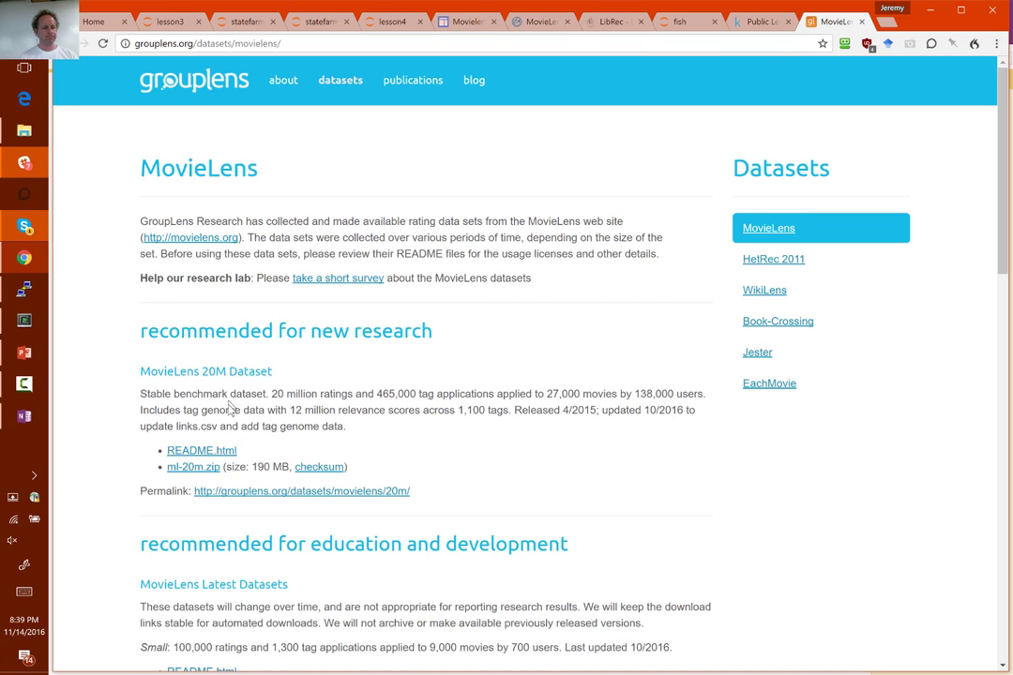
{"action": "scroll", "coordinate": [229, 410], "scroll_direction": "down", "scroll_amount": 1}
{"action": "scroll", "coordinate": [228, 409], "scroll_direction": "down", "scroll_amount": 3}
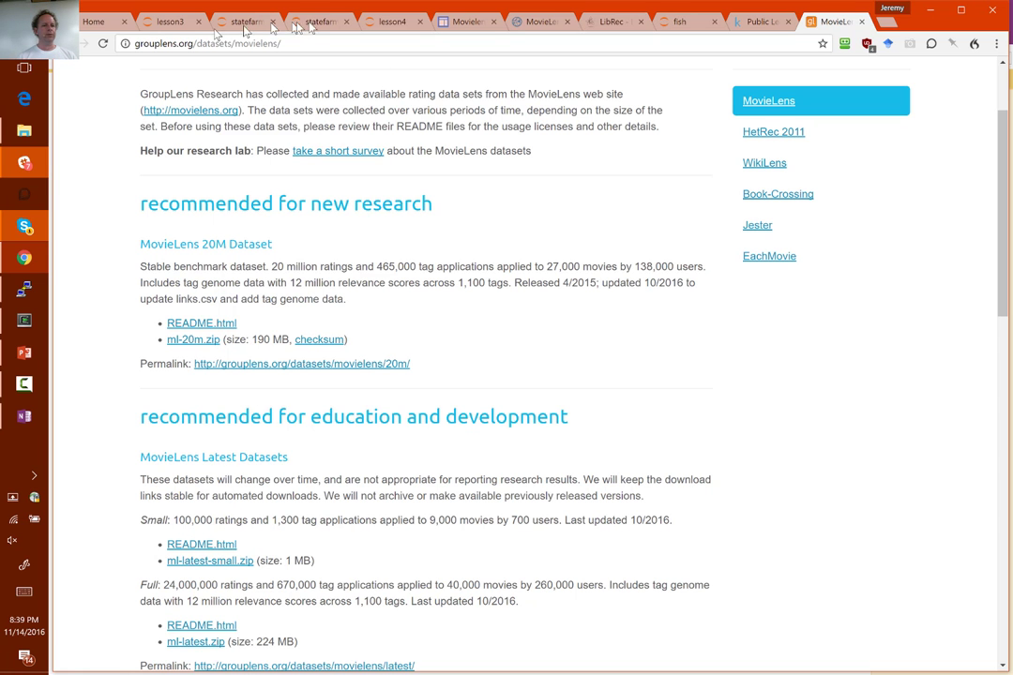
- Return to the lesson4 notebook and examine the Set up data cells from loading the ratings to the training/validation split
{"action": "left_click", "coordinate": [386, 22]}
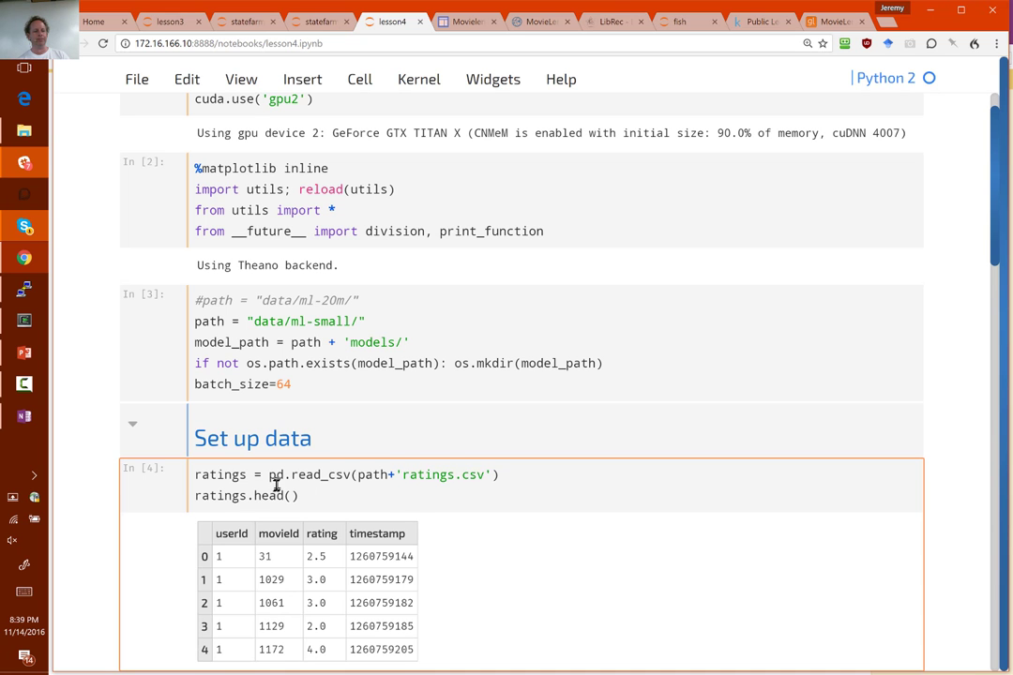
{"action": "scroll", "coordinate": [279, 480], "scroll_direction": "up", "scroll_amount": 1}
{"action": "scroll", "coordinate": [280, 486], "scroll_direction": "down", "scroll_amount": 2}
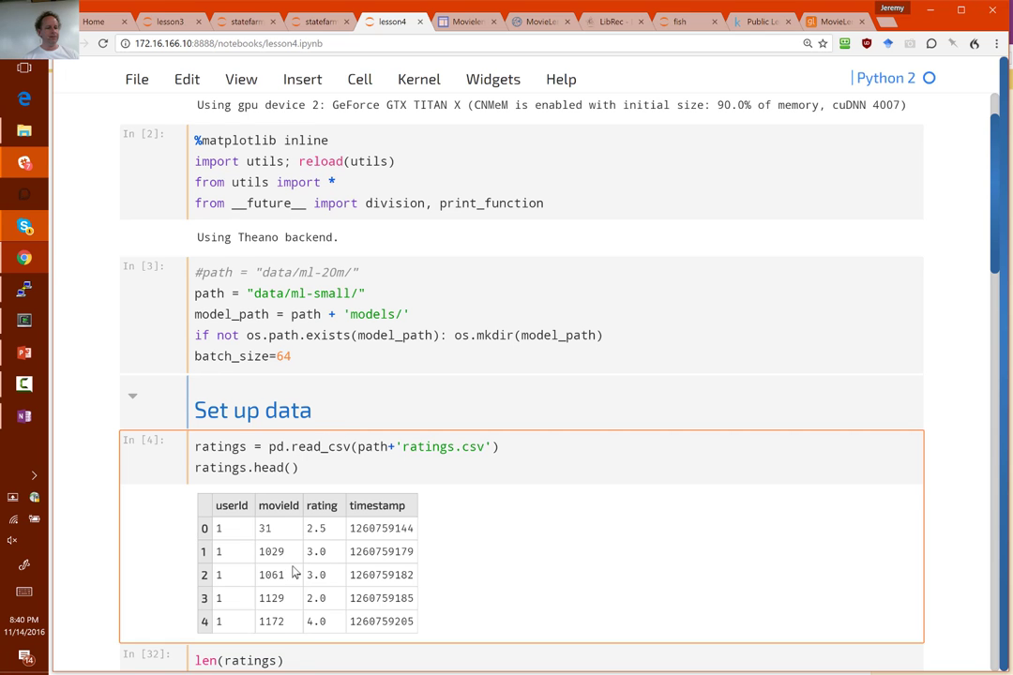
{"action": "scroll", "coordinate": [292, 573], "scroll_direction": "down", "scroll_amount": 1}
{"action": "scroll", "coordinate": [292, 573], "scroll_direction": "down", "scroll_amount": 1}
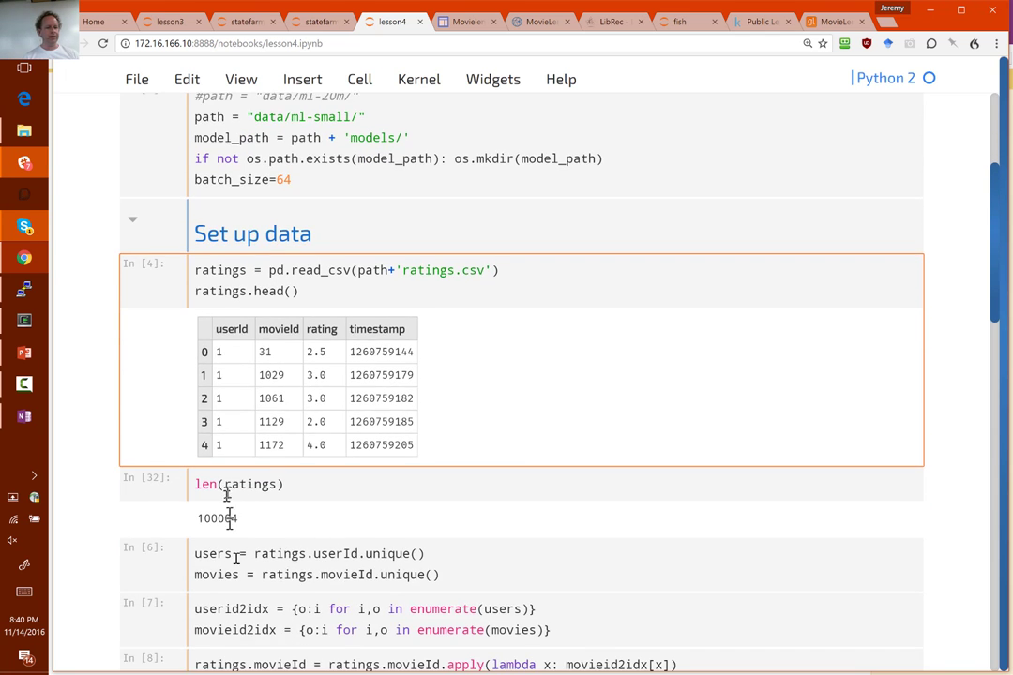
{"action": "scroll", "coordinate": [234, 552], "scroll_direction": "down", "scroll_amount": 1}
{"action": "scroll", "coordinate": [235, 552], "scroll_direction": "down", "scroll_amount": 1}
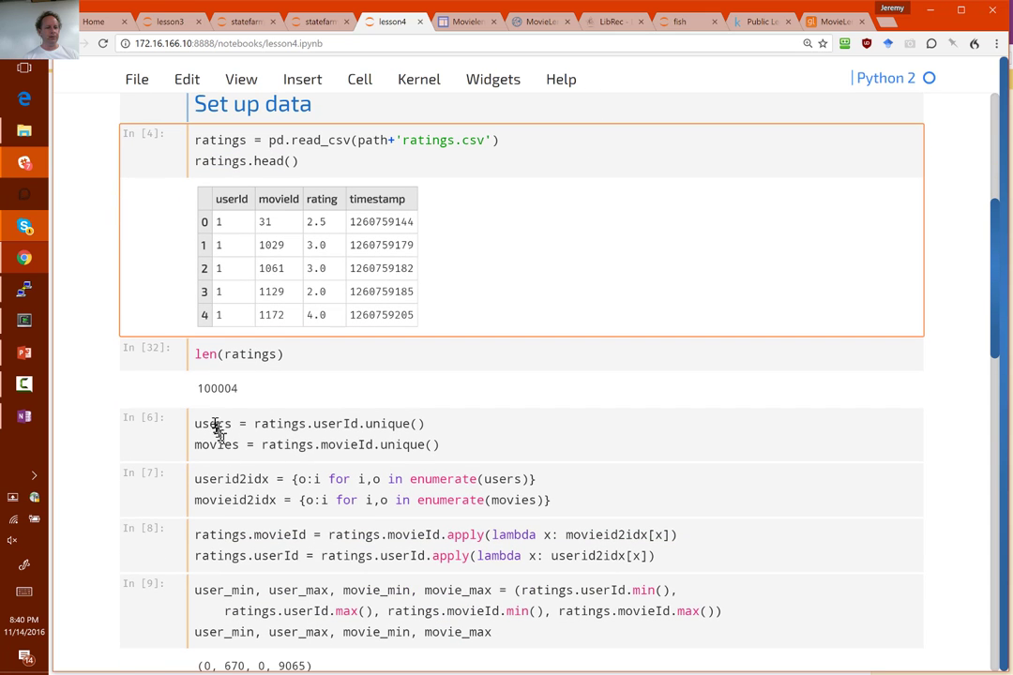
{"action": "scroll", "coordinate": [237, 441], "scroll_direction": "down", "scroll_amount": 1}
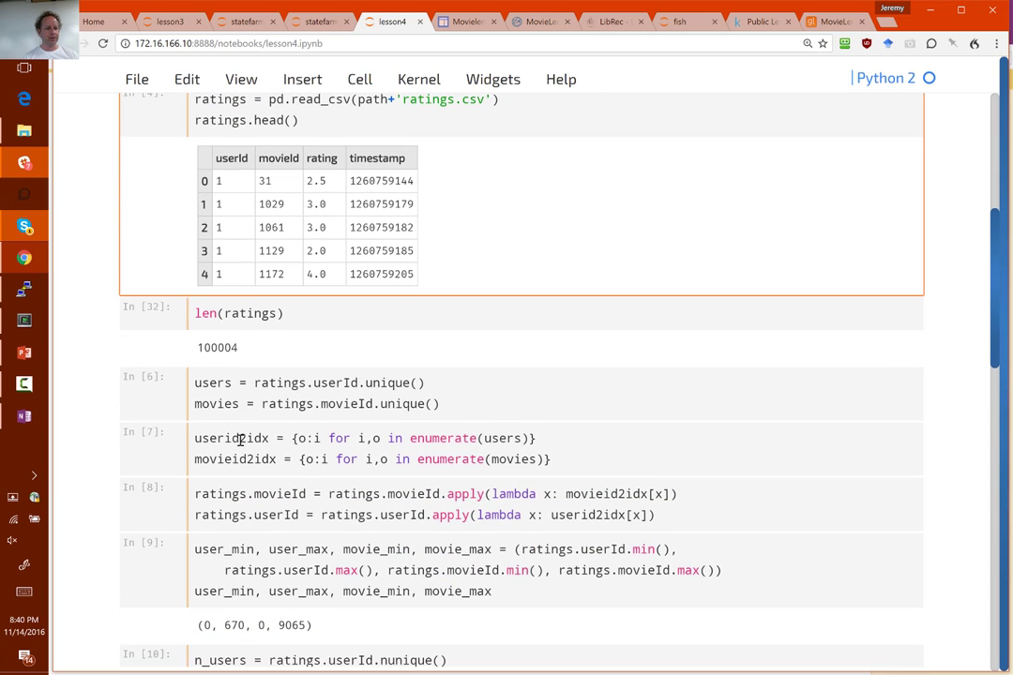
{"action": "scroll", "coordinate": [240, 443], "scroll_direction": "down", "scroll_amount": 3}
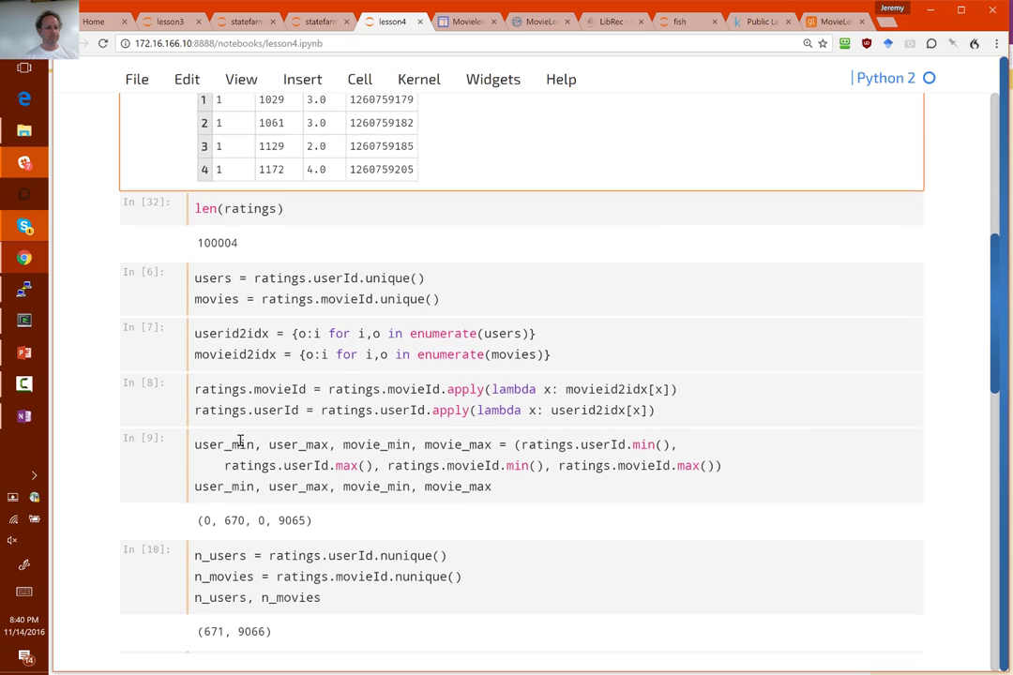
{"action": "scroll", "coordinate": [240, 444], "scroll_direction": "down", "scroll_amount": 1}
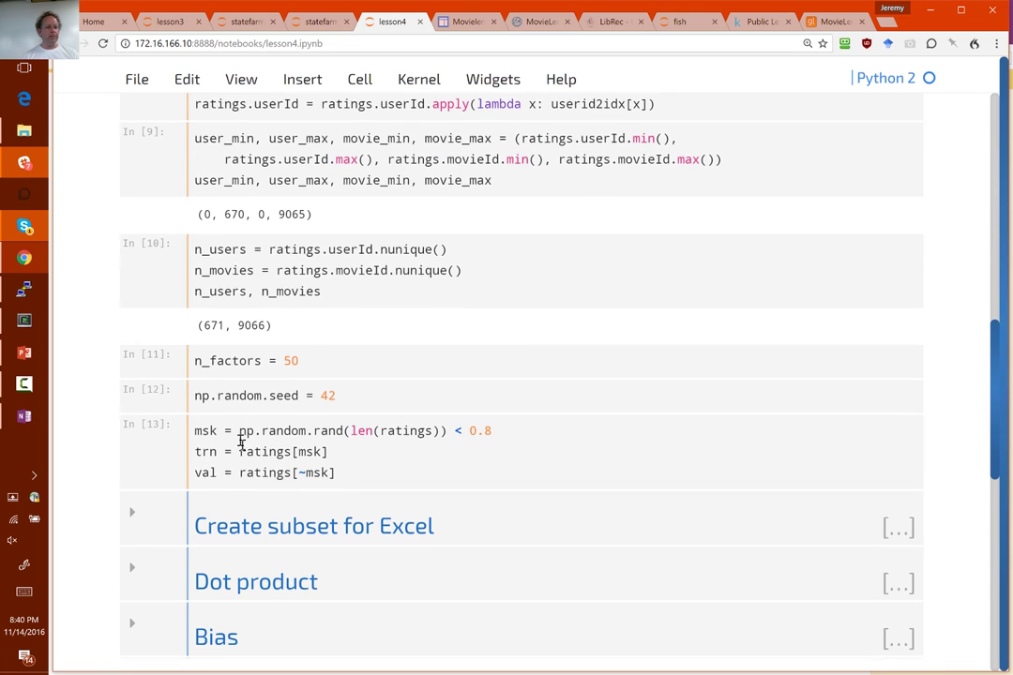
- Expand the Create subset for Excel section and walk through its cells to the pd.crosstab ratings table
{"action": "left_click", "coordinate": [241, 530]}
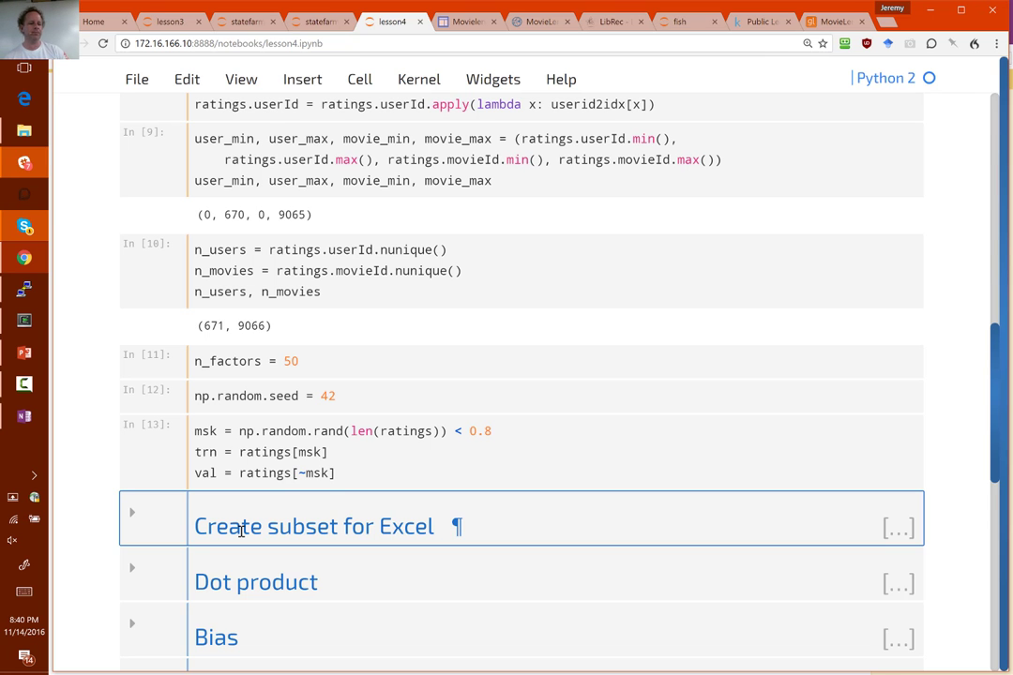
{"action": "key", "text": "Right"}
{"action": "key", "text": "Down"}
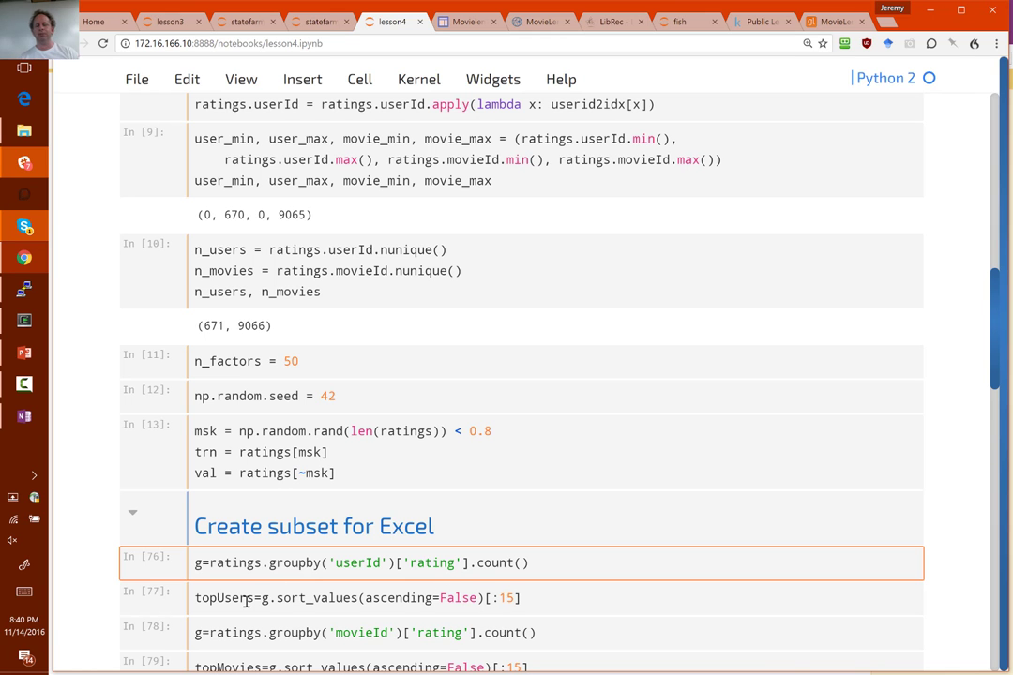
{"action": "key", "text": "Down"}
{"action": "key", "text": "Down"}
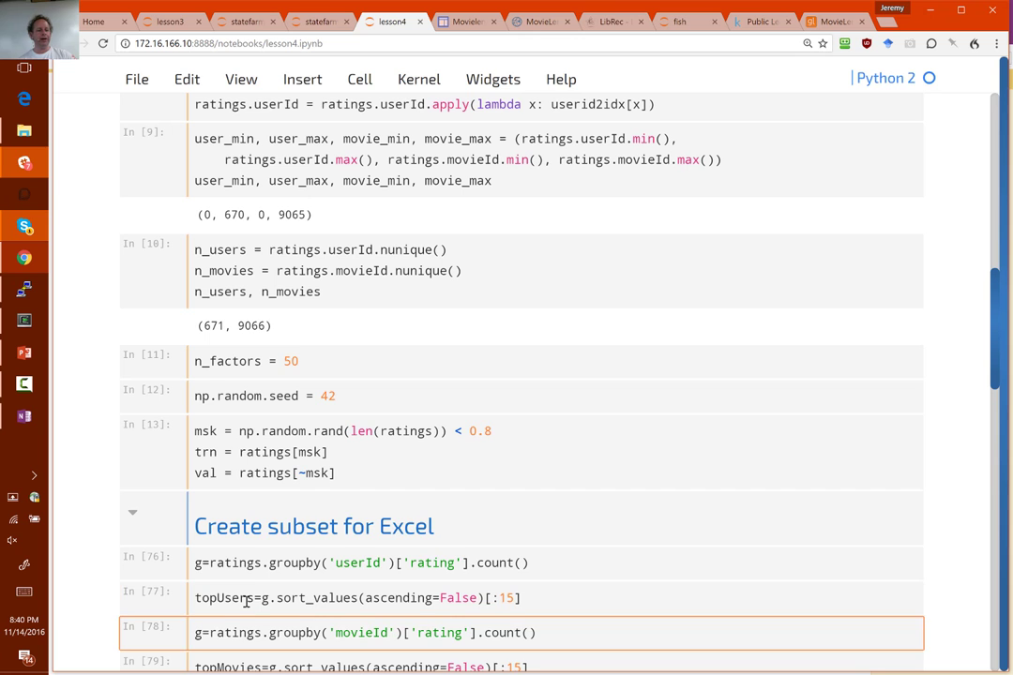
{"action": "key", "text": "Down"}
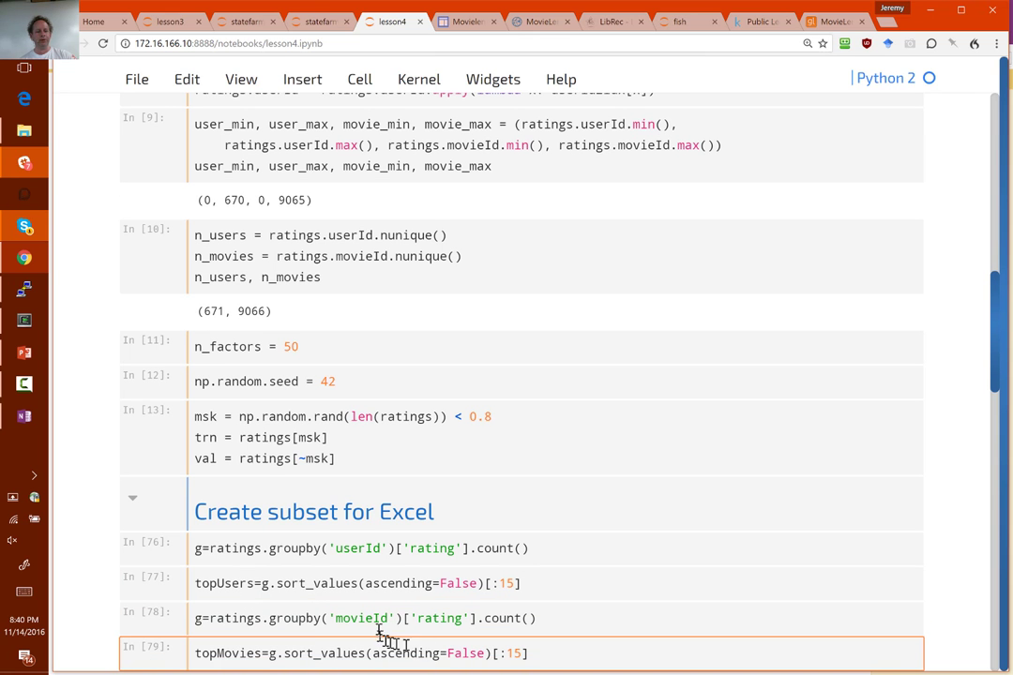
{"action": "key", "text": "Down"}
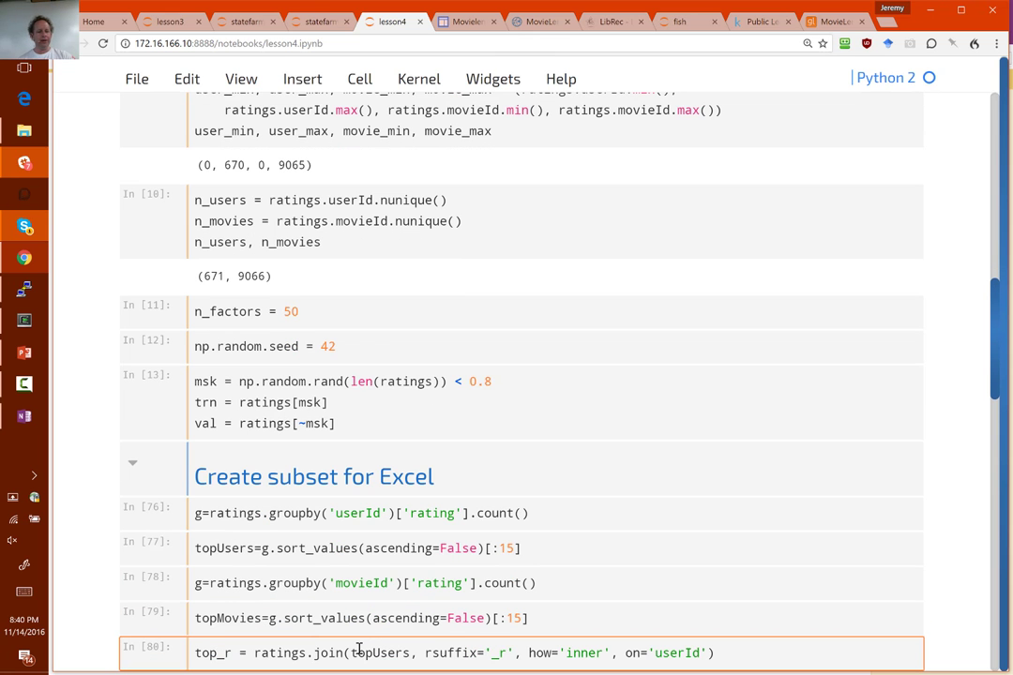
{"action": "key", "text": "Down"}
{"action": "key", "text": "Down"}
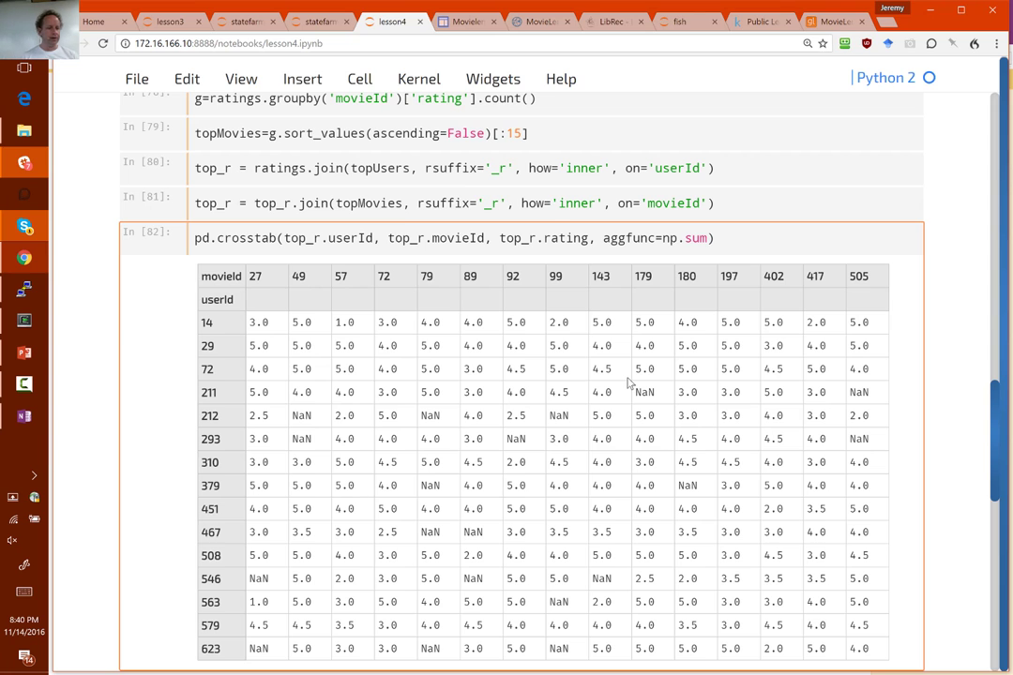
- Switch to the collab_filter.xlsx workbook in Excel and enlarge the dotprod sheet to 120%
{"action": "key", "text": "alt+Tab"}
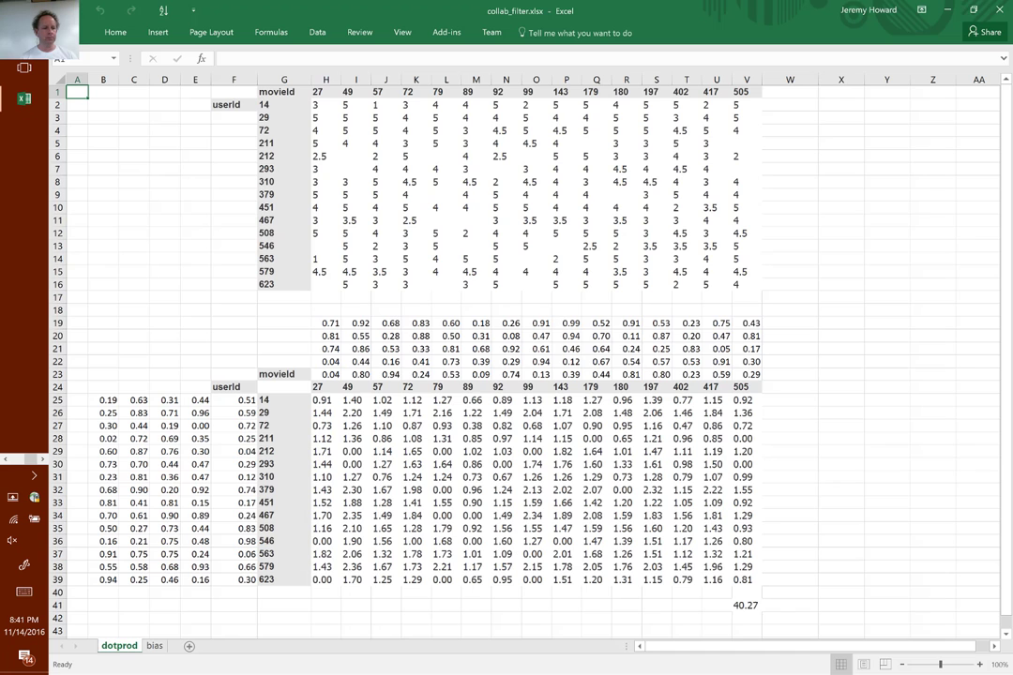
{"action": "left_click", "coordinate": [980, 664]}
{"action": "left_click", "coordinate": [980, 664]}
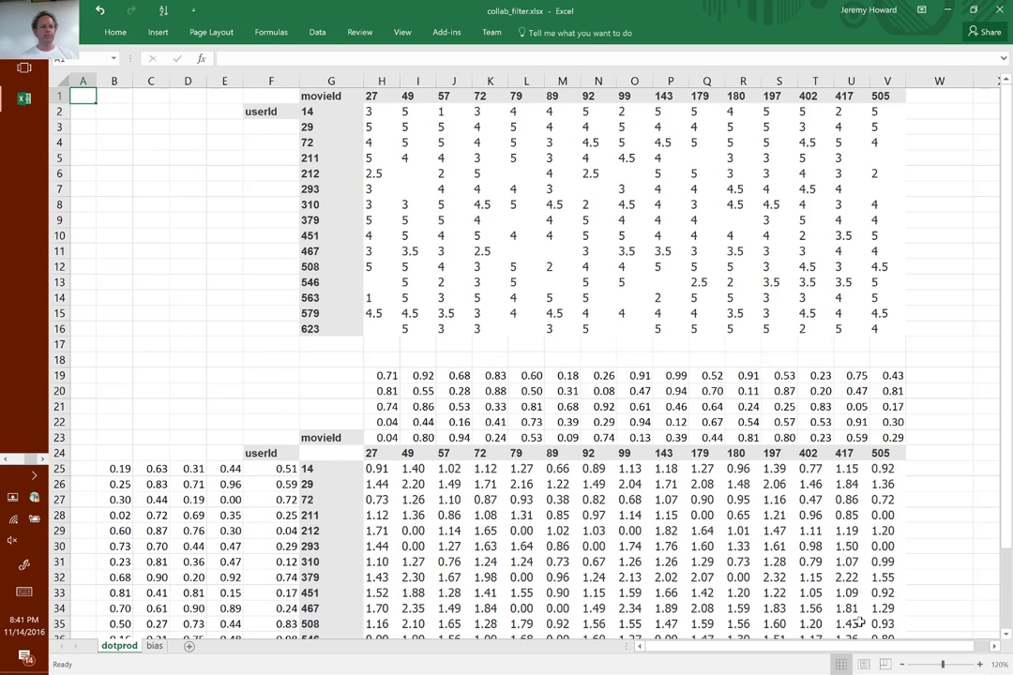
- Highlight the whole ratings table G1:V16 on the dotprod sheet, and select the first rating in H2
{"action": "key", "text": "ctrl+Right"}
{"action": "key", "text": "ctrl+shift+Down"}
{"action": "key", "text": "ctrl+shift+Right"}
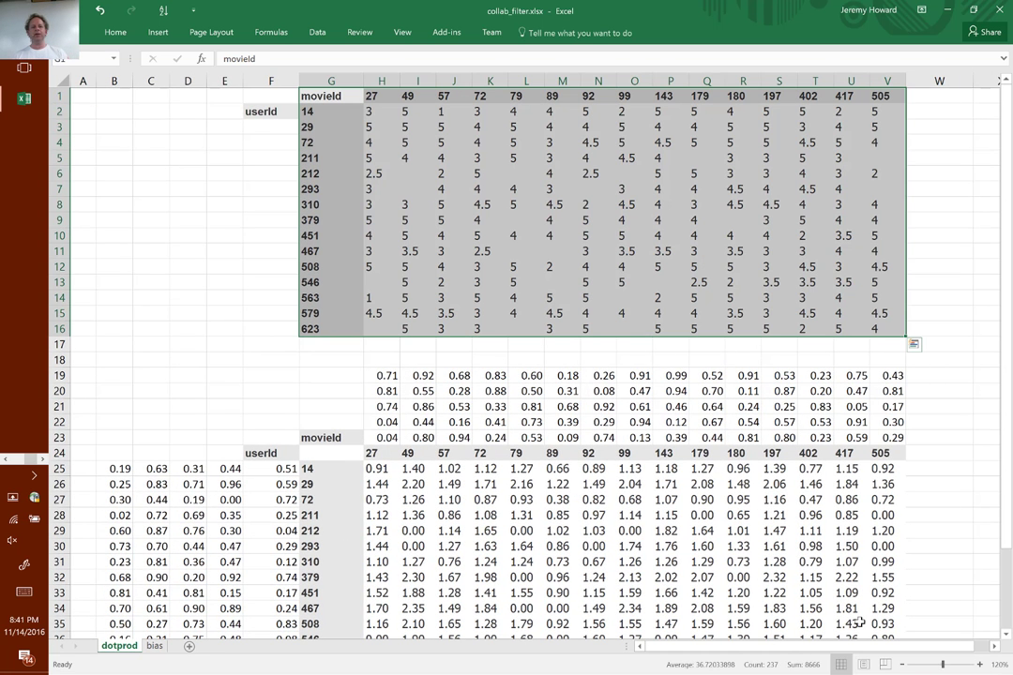
{"action": "key", "text": "Down"}
{"action": "key", "text": "Right"}
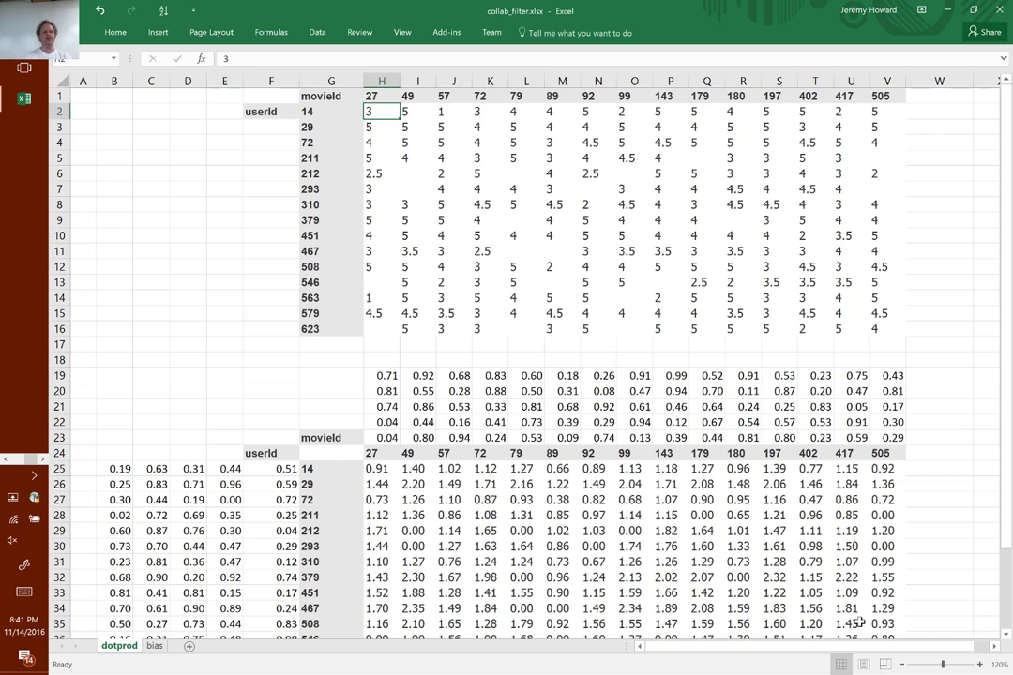
- Highlight the user IDs in G2:G16 and the movie IDs in H1:V1, ending on cell G2
{"action": "key", "text": "Left"}
{"action": "key", "text": "ctrl+shift+Down"}
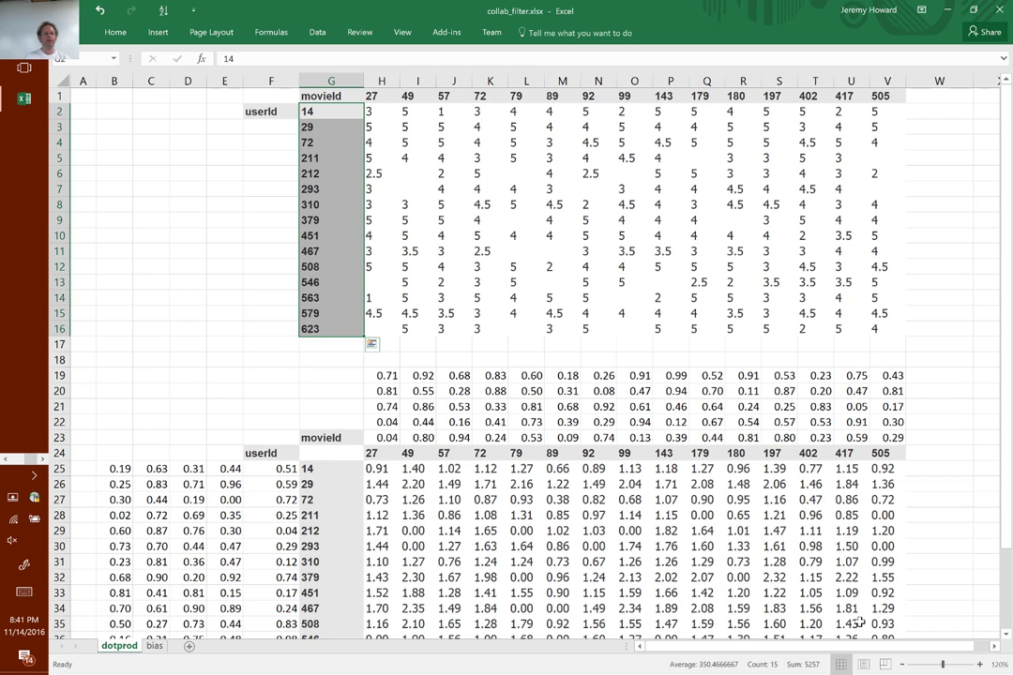
{"action": "key", "text": "Up"}
{"action": "key", "text": "Right"}
{"action": "key", "text": "ctrl+shift+Right"}
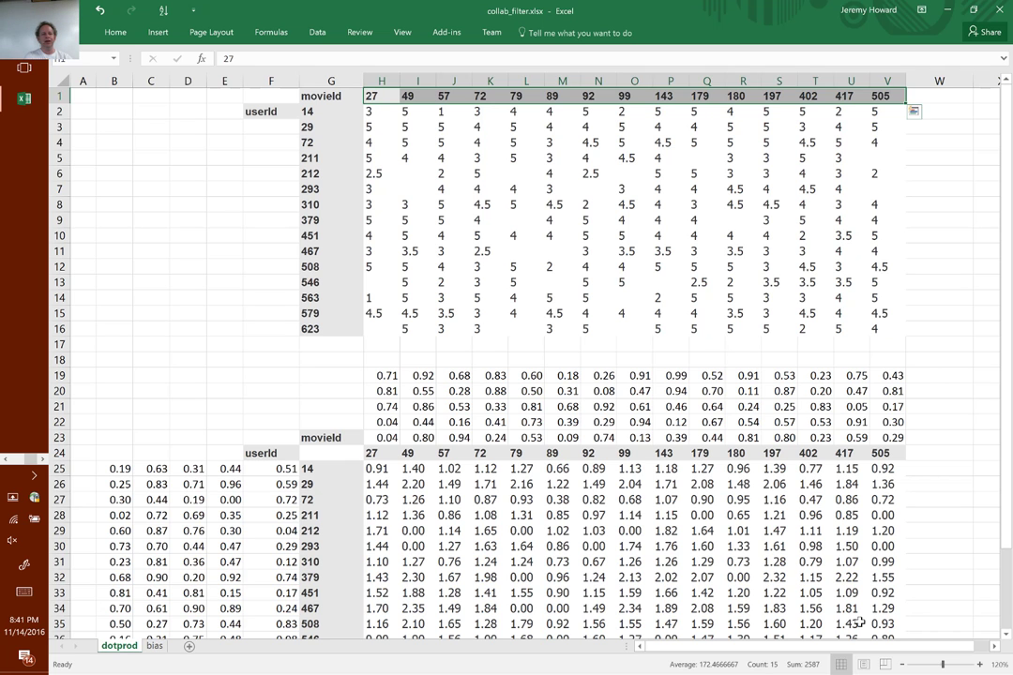
{"action": "key", "text": "Down"}
{"action": "key", "text": "Left"}
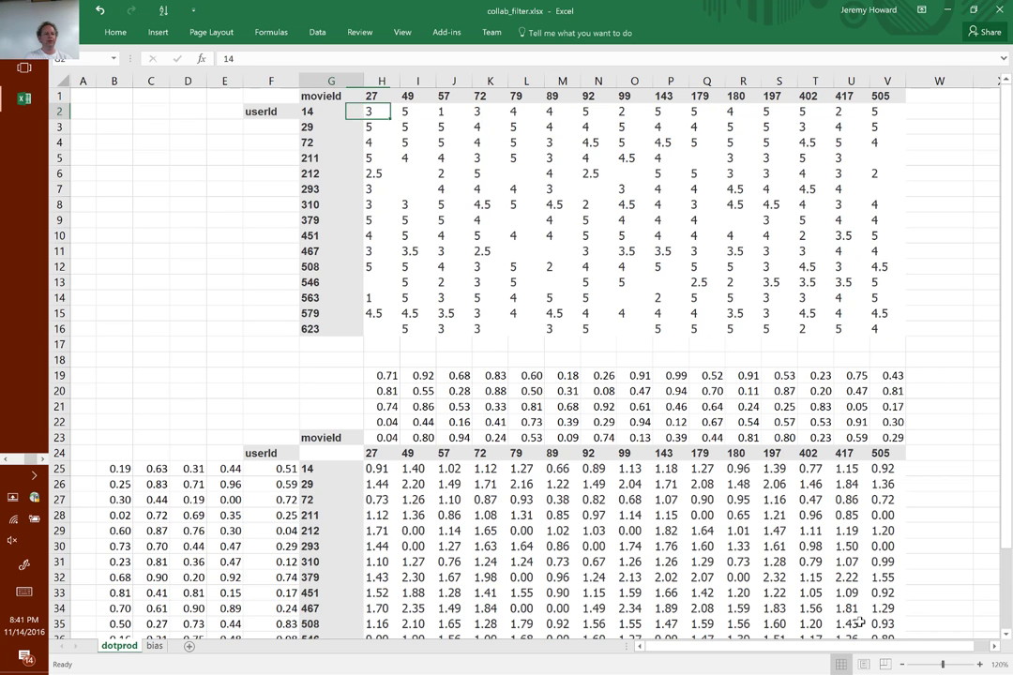
- Highlight the first three users' ratings in H2:V4, and return to the first rating in H2
{"action": "key", "text": "Up"}
{"action": "key", "text": "Right"}
{"action": "key", "text": "Down"}
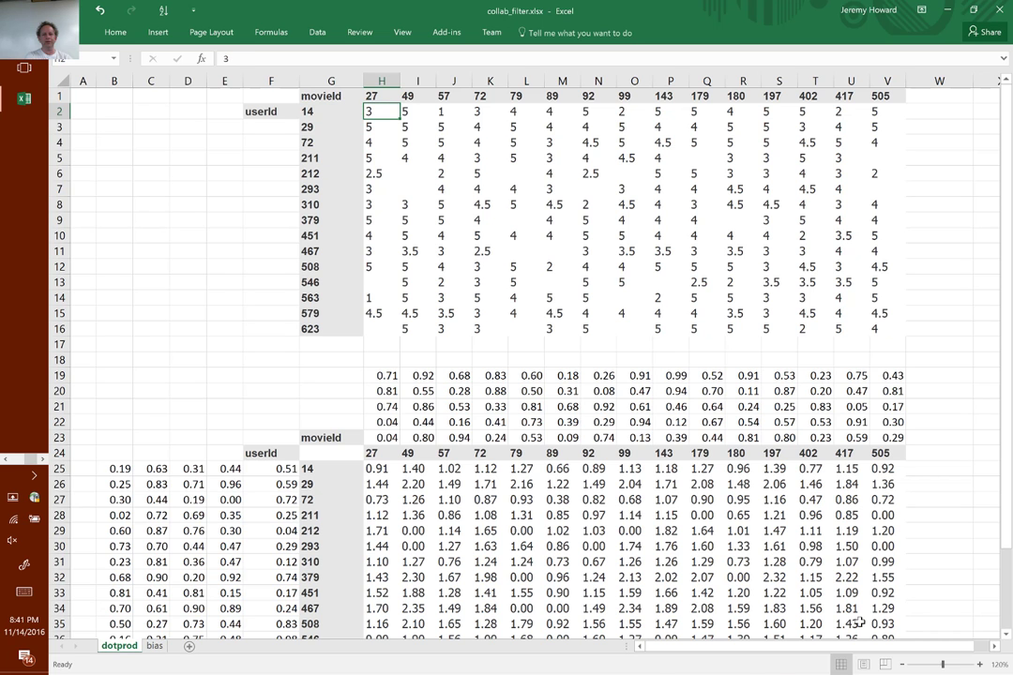
{"action": "key", "text": "ctrl+shift+Right"}
{"action": "key", "text": "shift+Down"}
{"action": "key", "text": "shift+Down"}
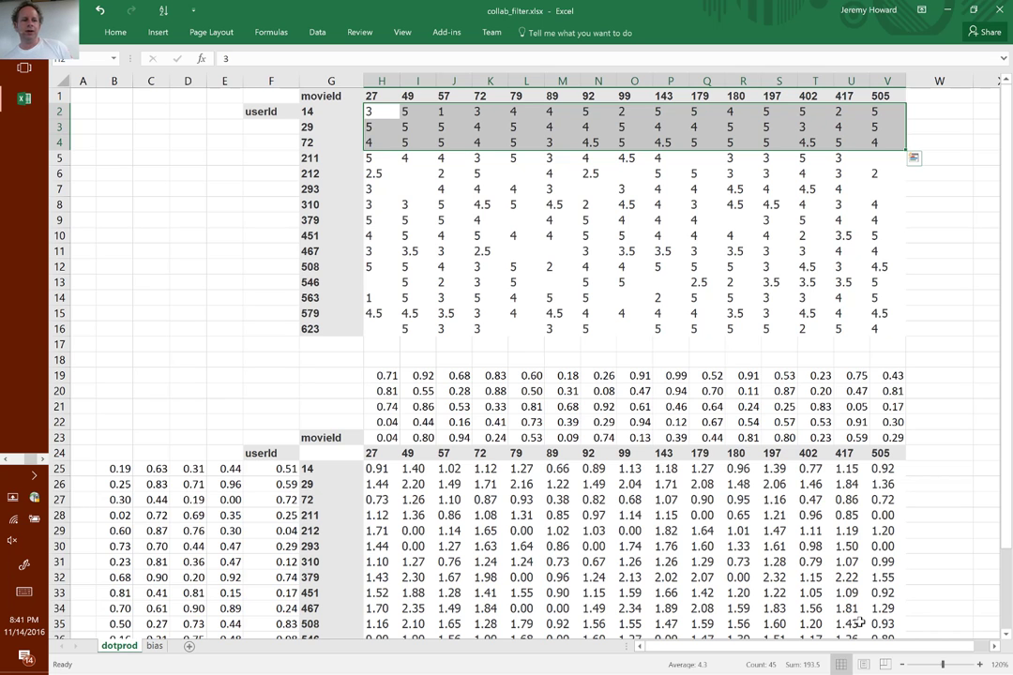
{"action": "key", "text": "Left"}
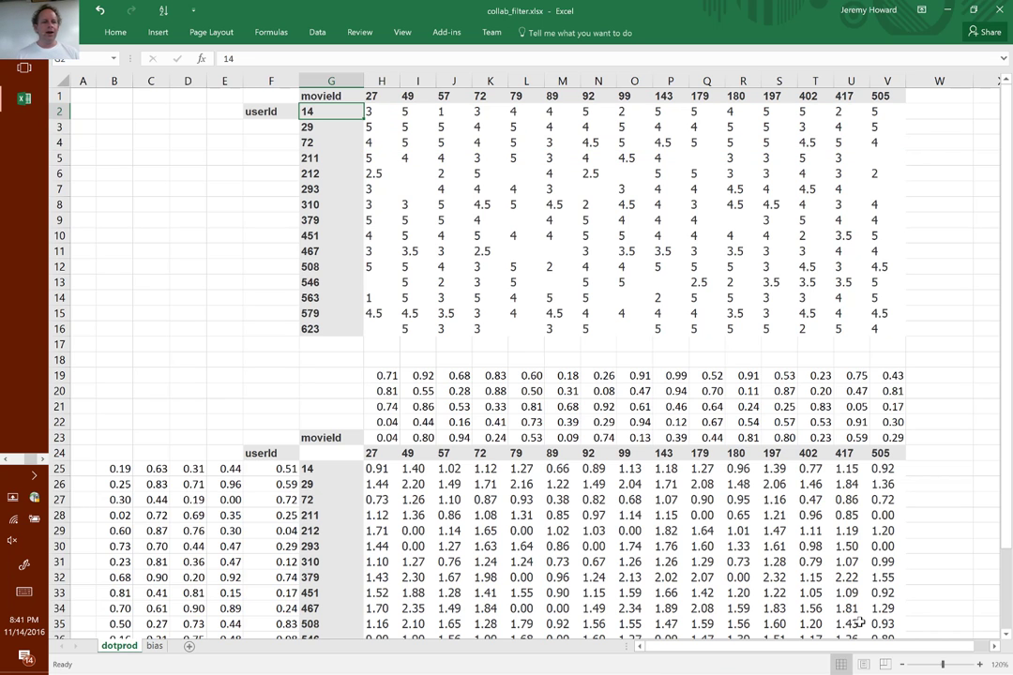
{"action": "key", "text": "Right"}
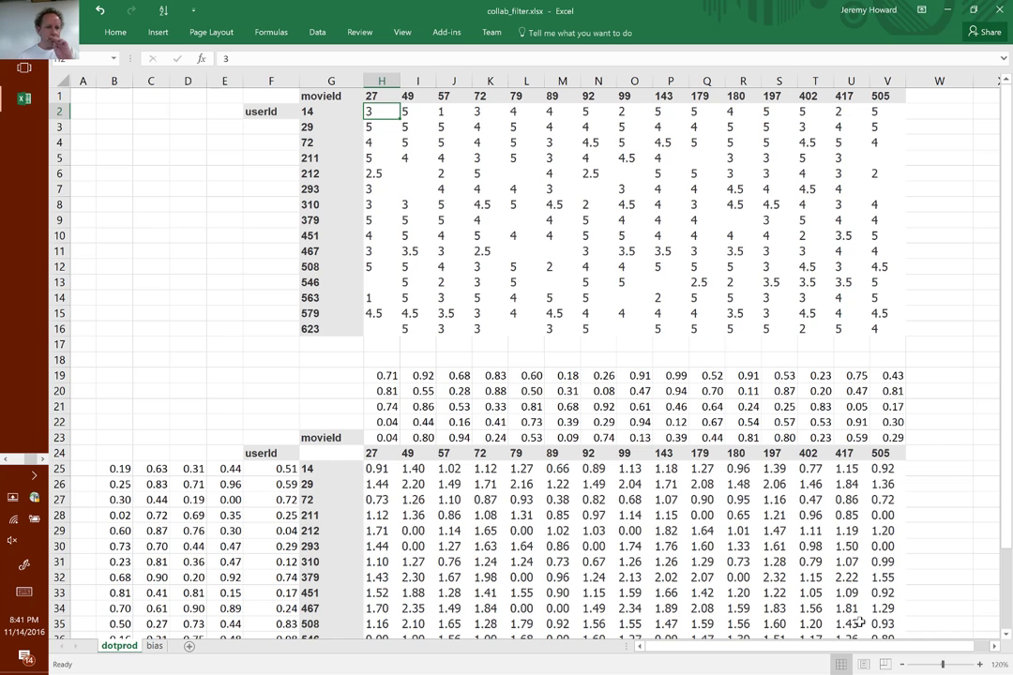
- Highlight the ratings of movies 57 and 72 in J2:K16, and return to the first rating in H2
{"action": "key", "text": "Right"}
{"action": "key", "text": "Right"}
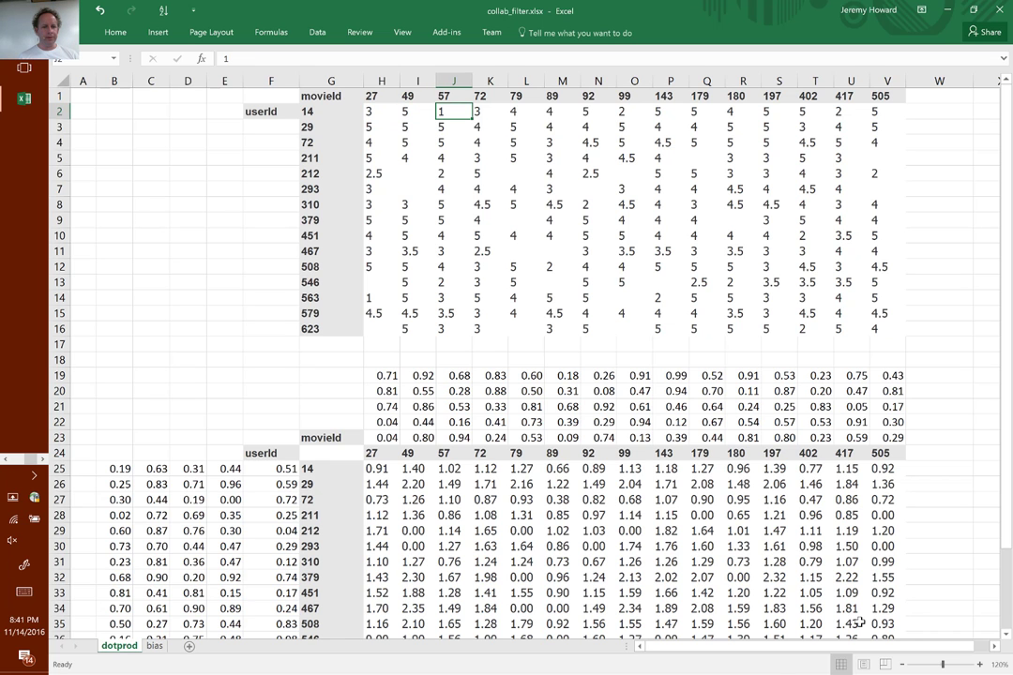
{"action": "key", "text": "ctrl+shift+Down"}
{"action": "key", "text": "shift+Right"}
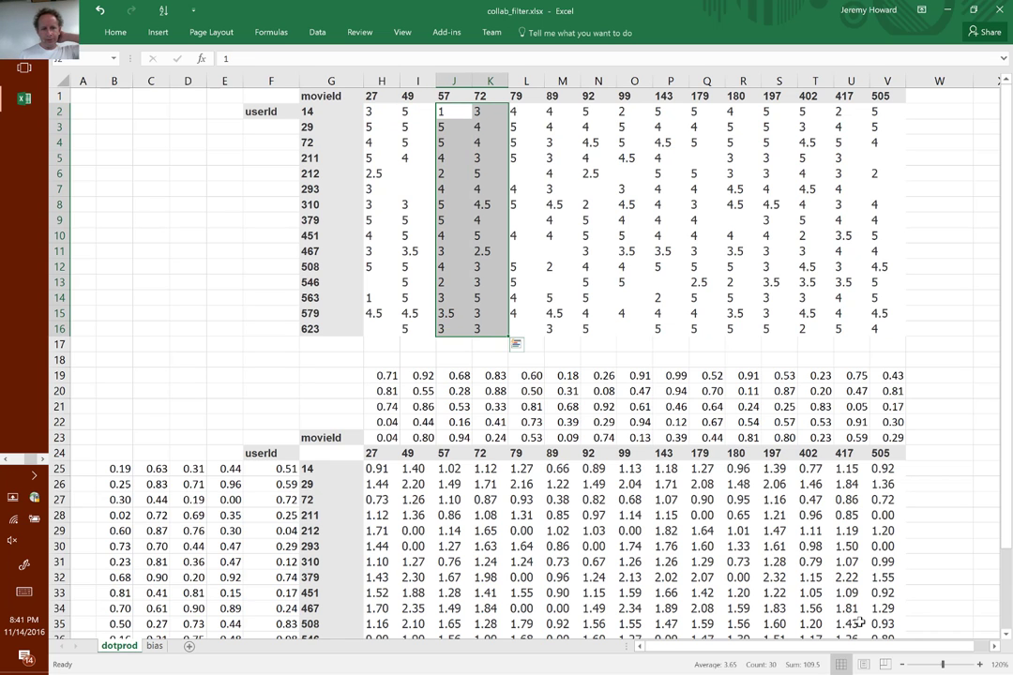
{"action": "key", "text": "Left"}
{"action": "key", "text": "Left"}
{"action": "key", "text": "Left"}
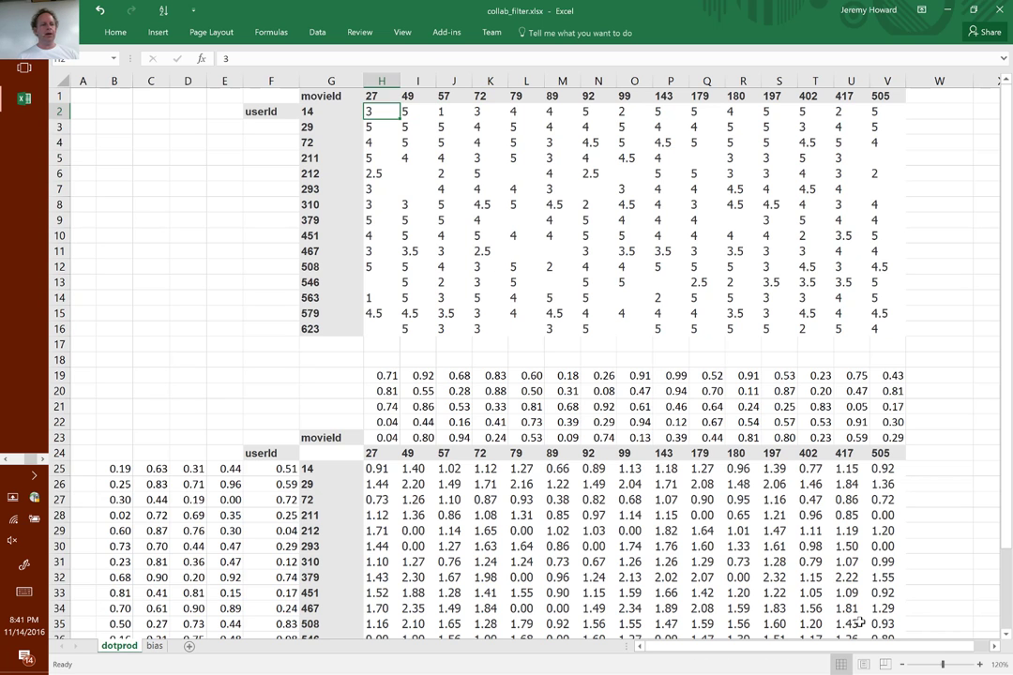
- Examine the first user's ratings in H2:J2 against the movie IDs above them, ending back on H2
{"action": "key", "text": "Up"}
{"action": "key", "text": "Right"}
{"action": "key", "text": "Left"}
{"action": "key", "text": "Down"}
{"action": "key", "text": "Right"}
{"action": "key", "text": "Right"}
{"action": "key", "text": "Up"}
{"action": "key", "text": "Down"}
{"action": "key", "text": "Right"}
{"action": "key", "text": "Up"}
{"action": "key", "text": "Down"}
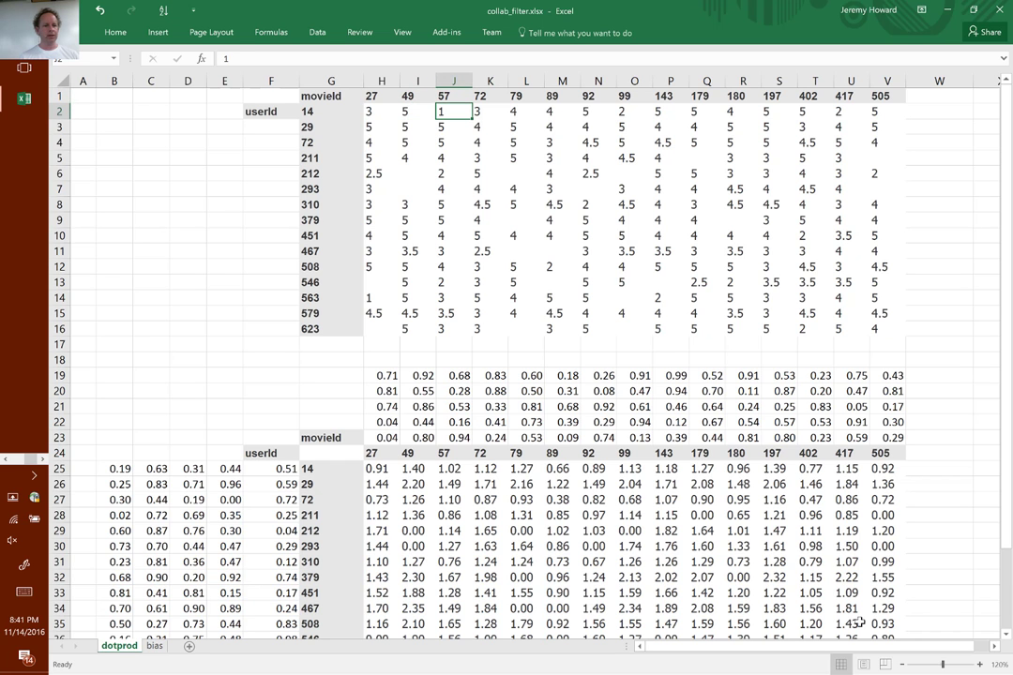
{"action": "key", "text": "Left"}
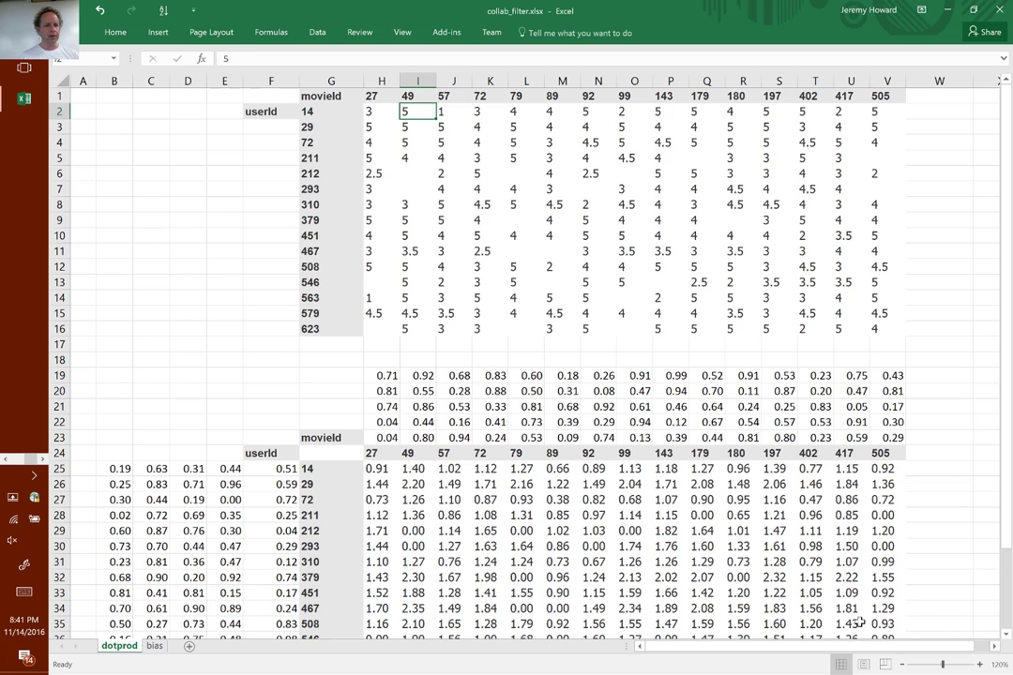
{"action": "key", "text": "Left"}
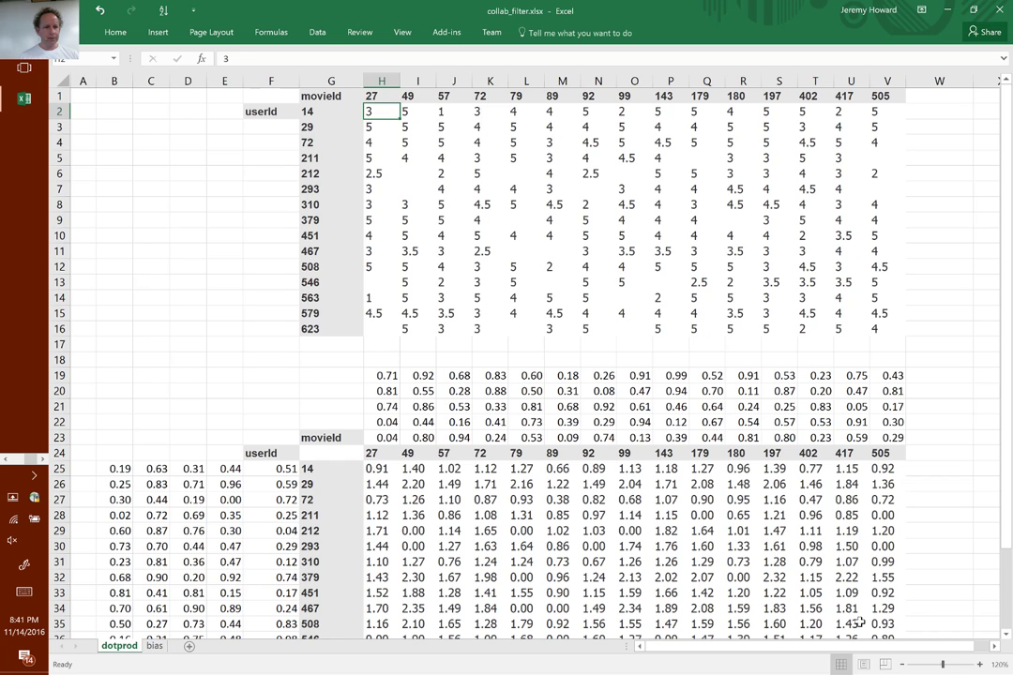
- Go through movie 49's ratings from I2 down to I16, ending on the last user's blank rating in H16
{"action": "key", "text": "Right"}
{"action": "key", "text": "Down"}
{"action": "key", "text": "Down"}
{"action": "key", "text": "Down"}
{"action": "key", "text": "Down"}
{"action": "key", "text": "Down"}
{"action": "key", "text": "Down"}
{"action": "key", "text": "Down"}
{"action": "key", "text": "Down"}
{"action": "key", "text": "Down"}
{"action": "key", "text": "Down"}
{"action": "key", "text": "Down"}
{"action": "key", "text": "Down"}
{"action": "key", "text": "Down"}
{"action": "key", "text": "Down"}
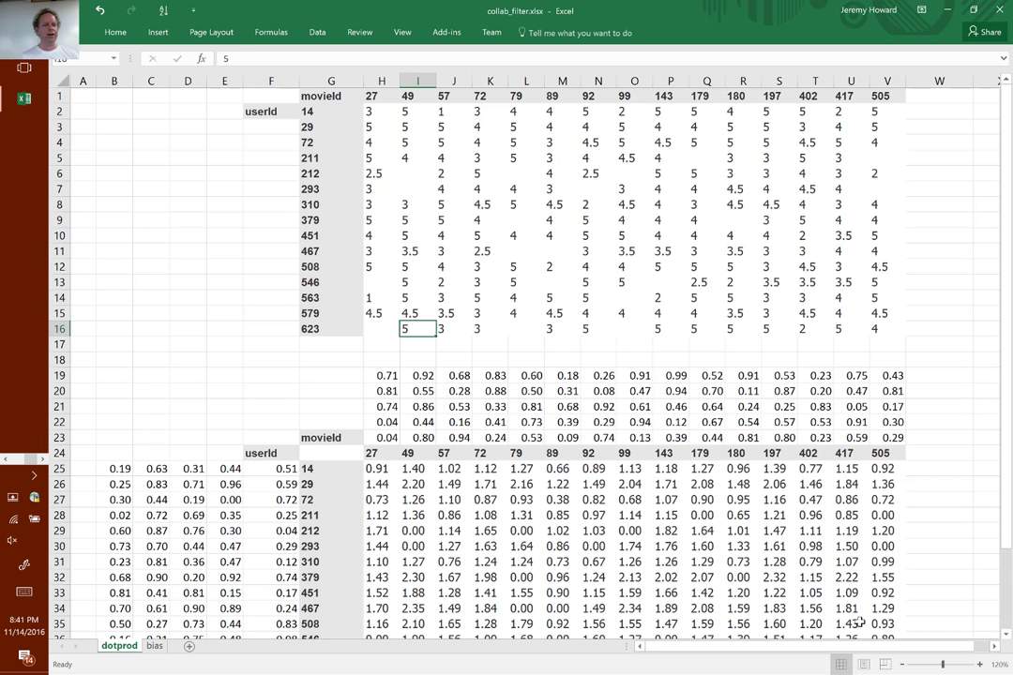
{"action": "key", "text": "Right"}
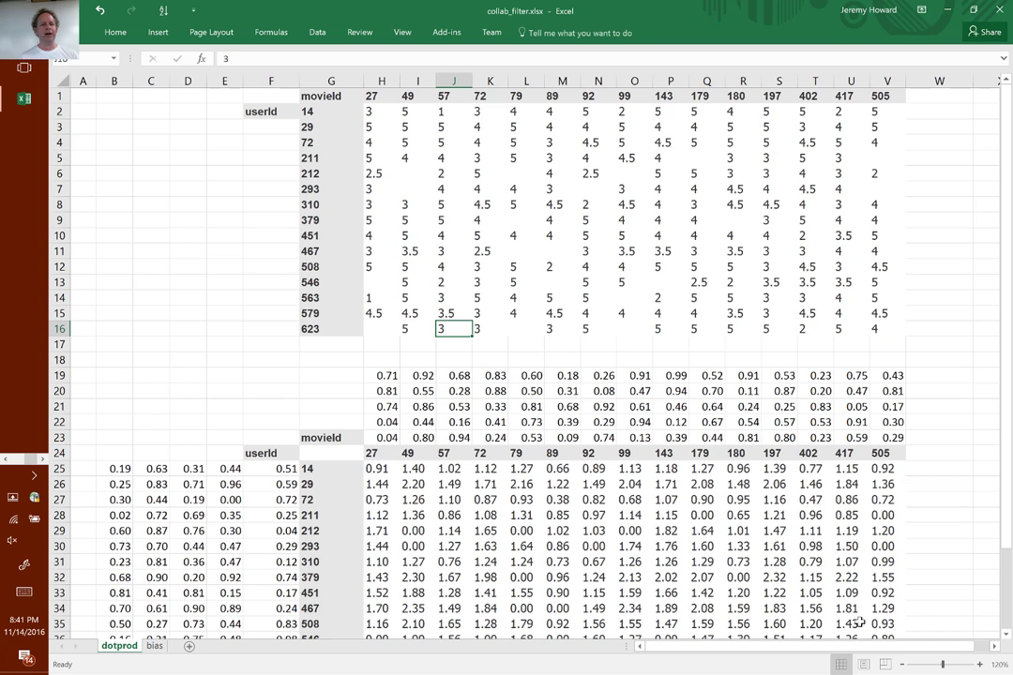
{"action": "key", "text": "Left"}
{"action": "key", "text": "Left"}
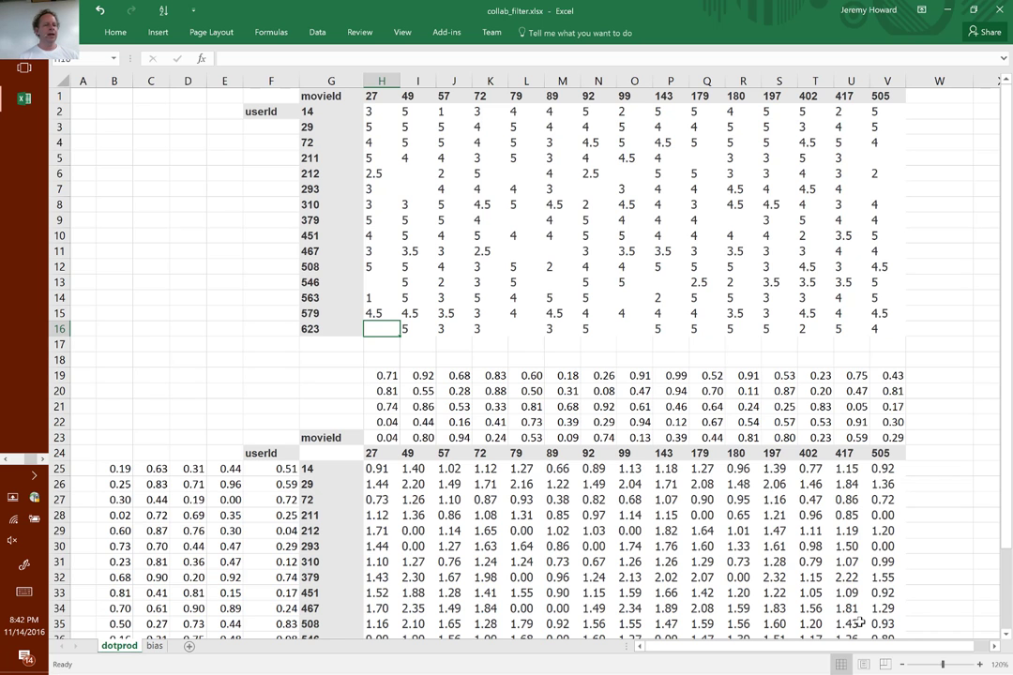
- Label the movie factor rows in W19:W23 as SF, Action, Dialog, New and Bruce Willis
{"action": "key", "text": "Right"}
{"action": "key", "text": "Right"}
{"action": "key", "text": "Down"}
{"action": "key", "text": "Down"}
{"action": "key", "text": "Right"}
{"action": "key", "text": "Down"}
{"action": "key", "text": "Right"}
{"action": "key", "text": "Right"}
{"action": "key", "text": "Right"}
{"action": "key", "text": "Right"}
{"action": "key", "text": "Right"}
{"action": "key", "text": "Right"}
{"action": "key", "text": "Right"}
{"action": "key", "text": "Right"}
{"action": "key", "text": "Right"}
{"action": "key", "text": "Right"}
{"action": "key", "text": "Right"}
{"action": "key", "text": "Right"}
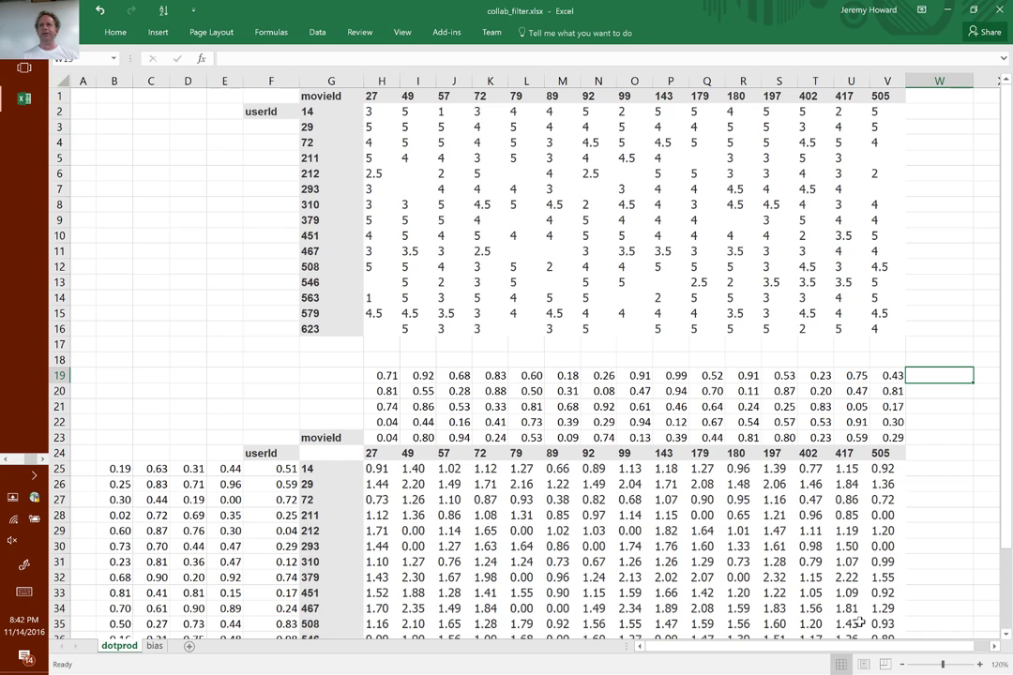
{"action": "type", "text": "SF"}
{"action": "key", "text": "Return"}
{"action": "type", "text": "Action"}
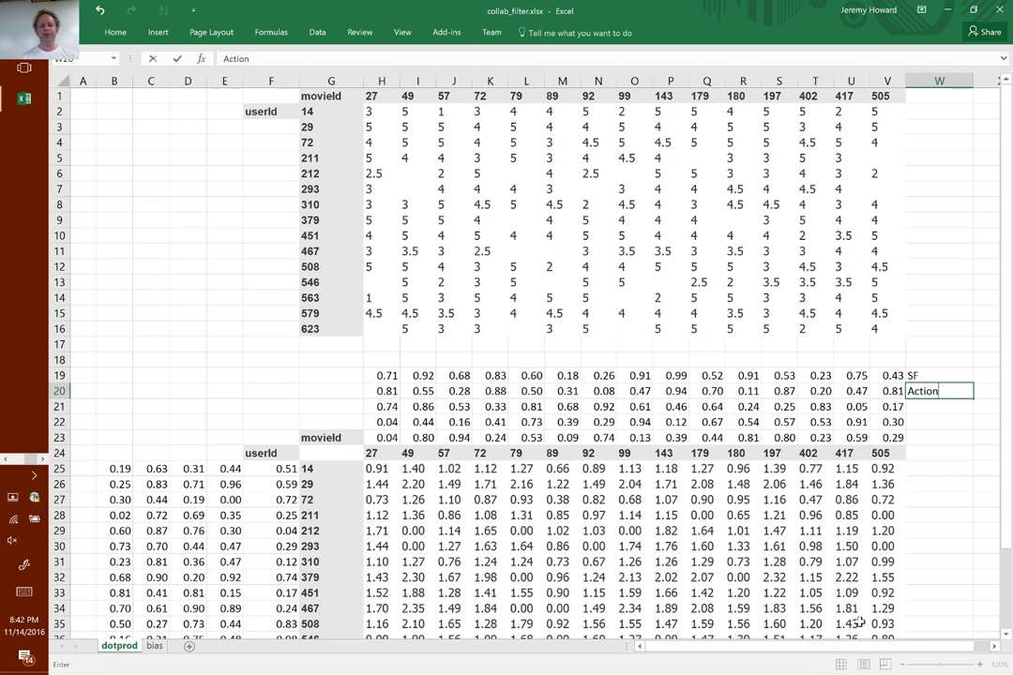
{"action": "key", "text": "Return"}
{"action": "type", "text": "Dialo"}
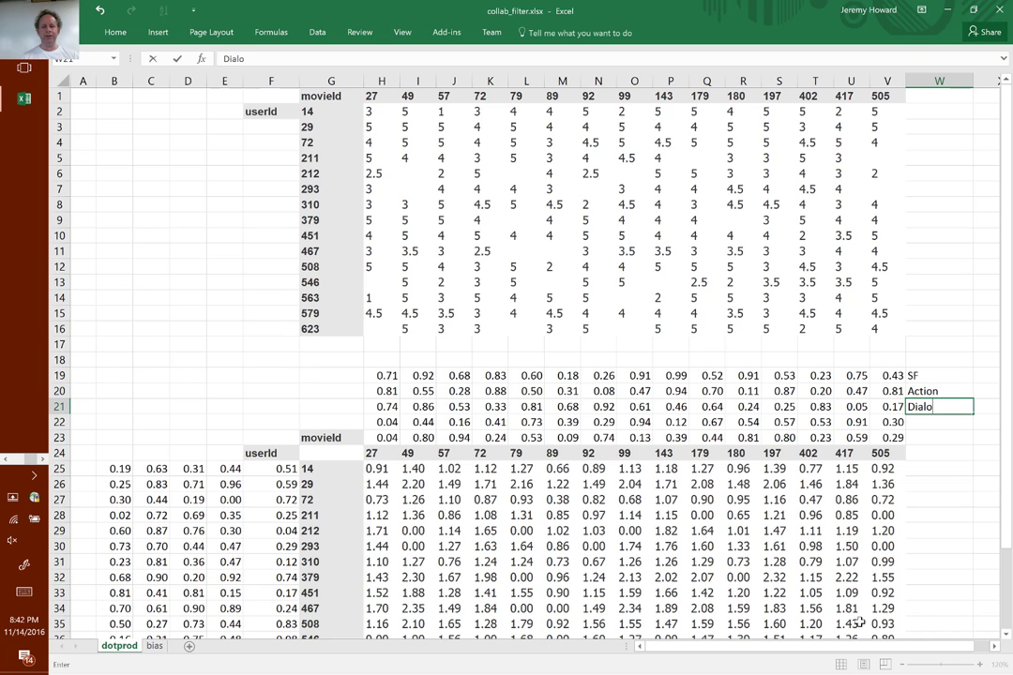
{"action": "type", "text": "g"}
{"action": "key", "text": "Return"}
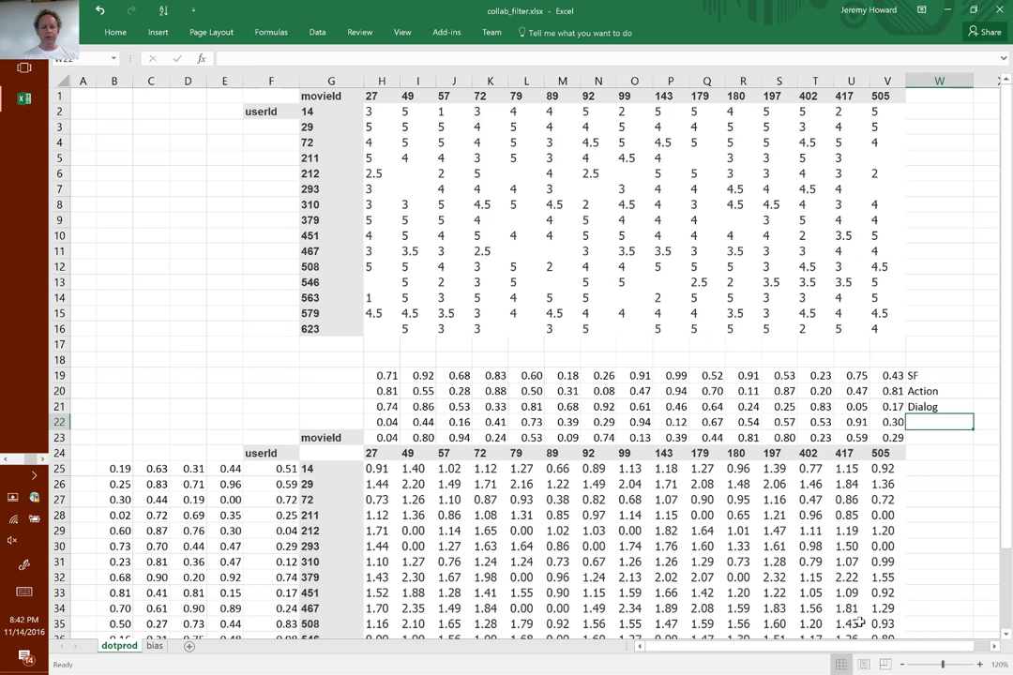
{"action": "type", "text": "New"}
{"action": "key", "text": "Return"}
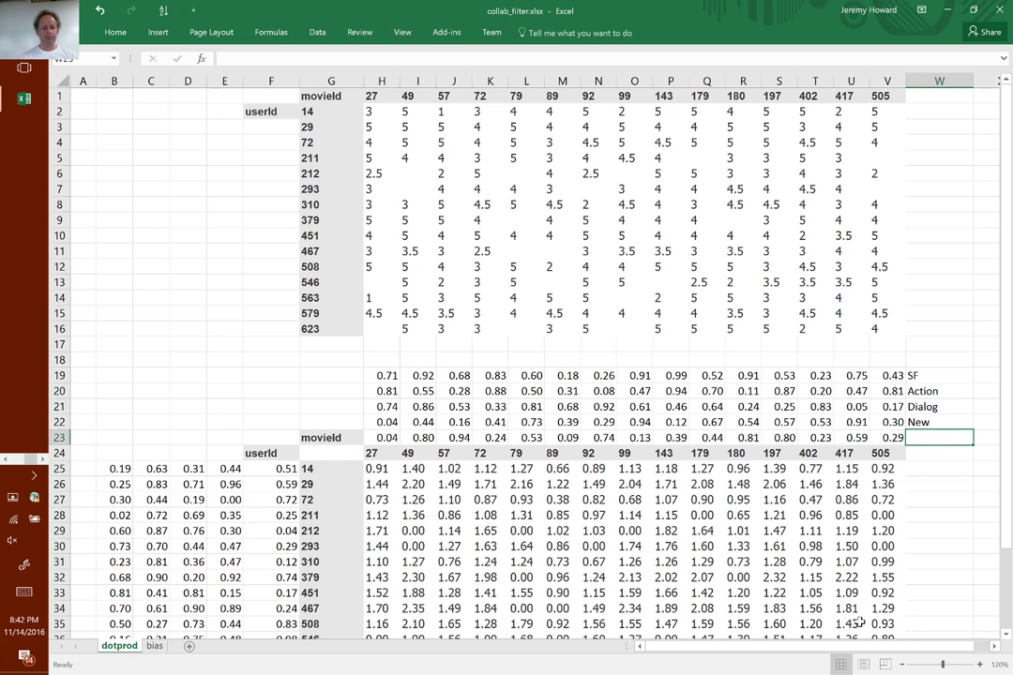
{"action": "type", "text": "Bruce Willis"}
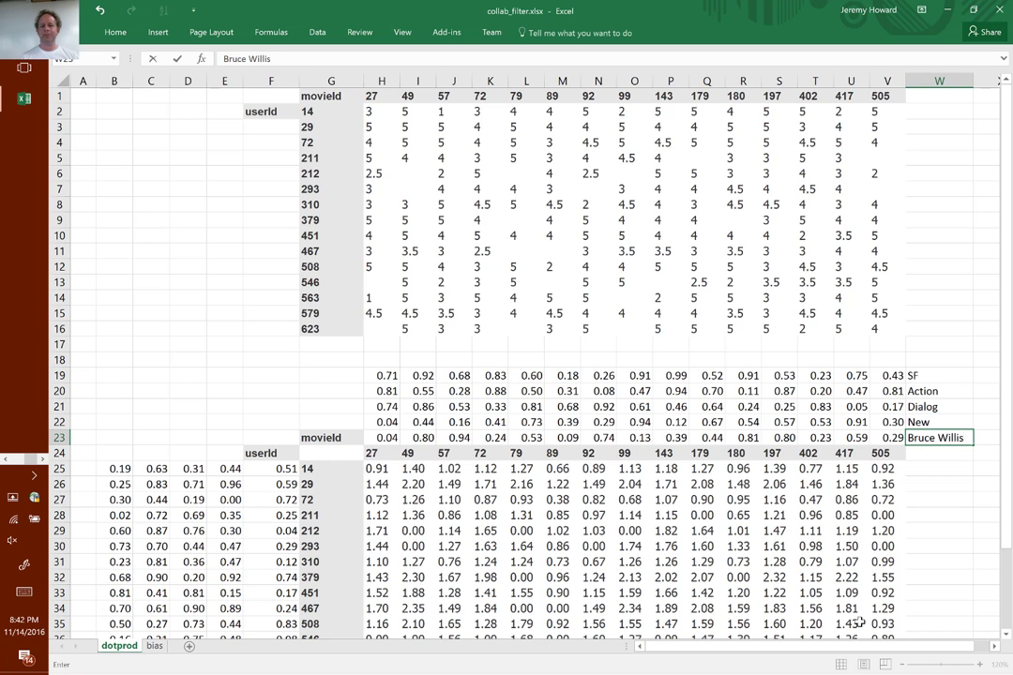
{"action": "key", "text": "Return"}
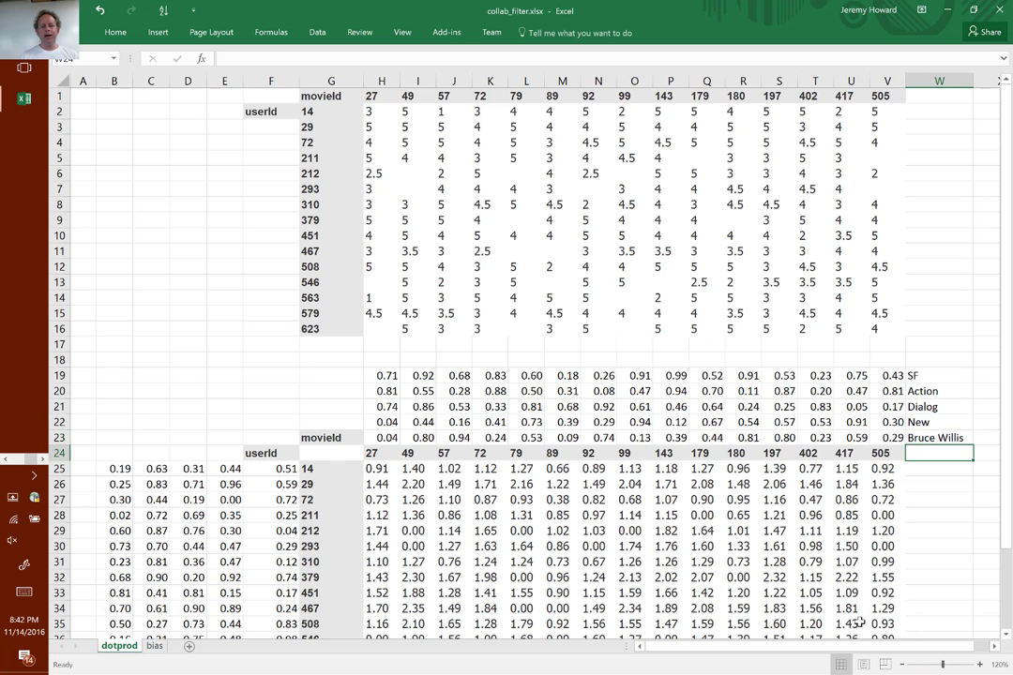
- Copy the five factor labels in W19:W23 and paste them transposed into row 22, starting at A22
{"action": "key", "text": "Up"}
{"action": "key", "text": "Up"}
{"action": "key", "text": "Up"}
{"action": "key", "text": "Up"}
{"action": "key", "text": "Up"}
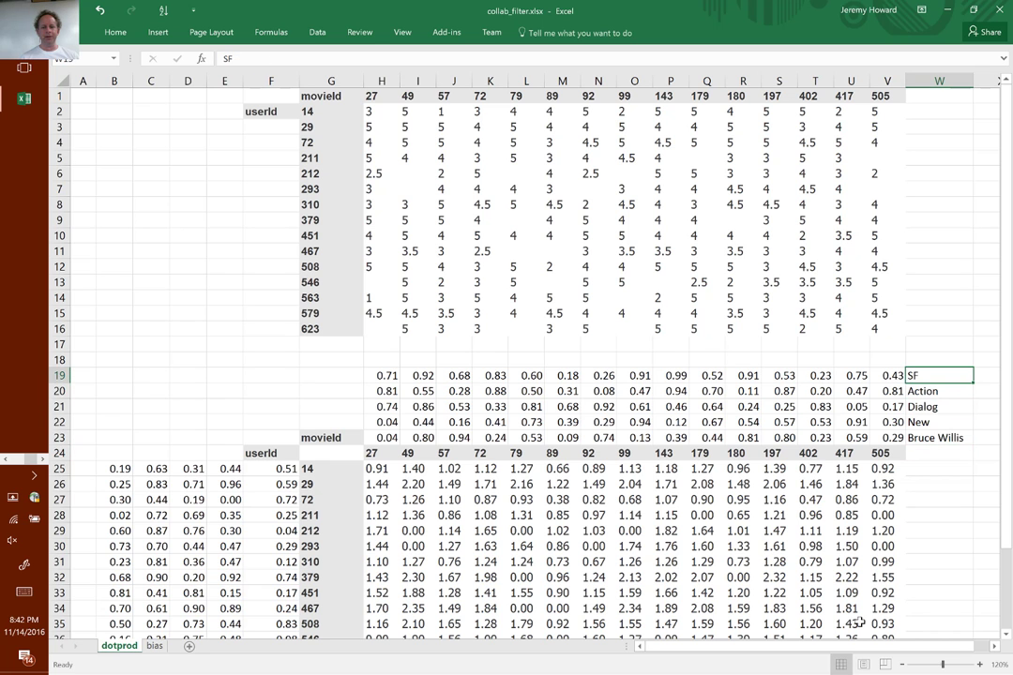
{"action": "key", "text": "shift+Down"}
{"action": "key", "text": "shift+Down"}
{"action": "key", "text": "shift+Down"}
{"action": "key", "text": "shift+Down"}
{"action": "key", "text": "ctrl+c"}
{"action": "key", "text": "Home"}
{"action": "key", "text": "Down"}
{"action": "key", "text": "Down"}
{"action": "key", "text": "Down"}
{"action": "key", "text": "ctrl+alt+v"}
{"action": "key", "text": "e"}
{"action": "key", "text": "Return"}
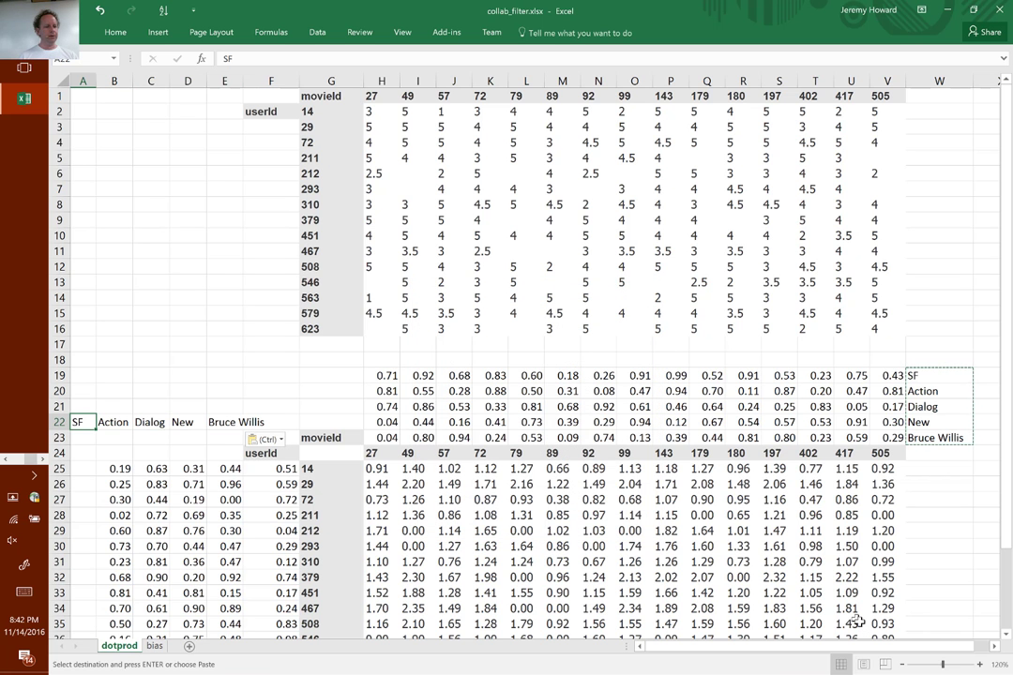
- Shift the transposed factor labels one column over so that they fill B22:F22 above the user factors
{"action": "key", "text": "Right"}
{"action": "key", "text": "shift+Right"}
{"action": "key", "text": "shift+Right"}
{"action": "key", "text": "shift+Right"}
{"action": "key", "text": "ctrl+c"}
{"action": "key", "text": "shift+Left"}
{"action": "key", "text": "shift+Left"}
{"action": "key", "text": "shift+Left"}
{"action": "key", "text": "Return"}
{"action": "key", "text": "Up"}
{"action": "key", "text": "Right"}
{"action": "key", "text": "Right"}
{"action": "key", "text": "Right"}
{"action": "key", "text": "Right"}
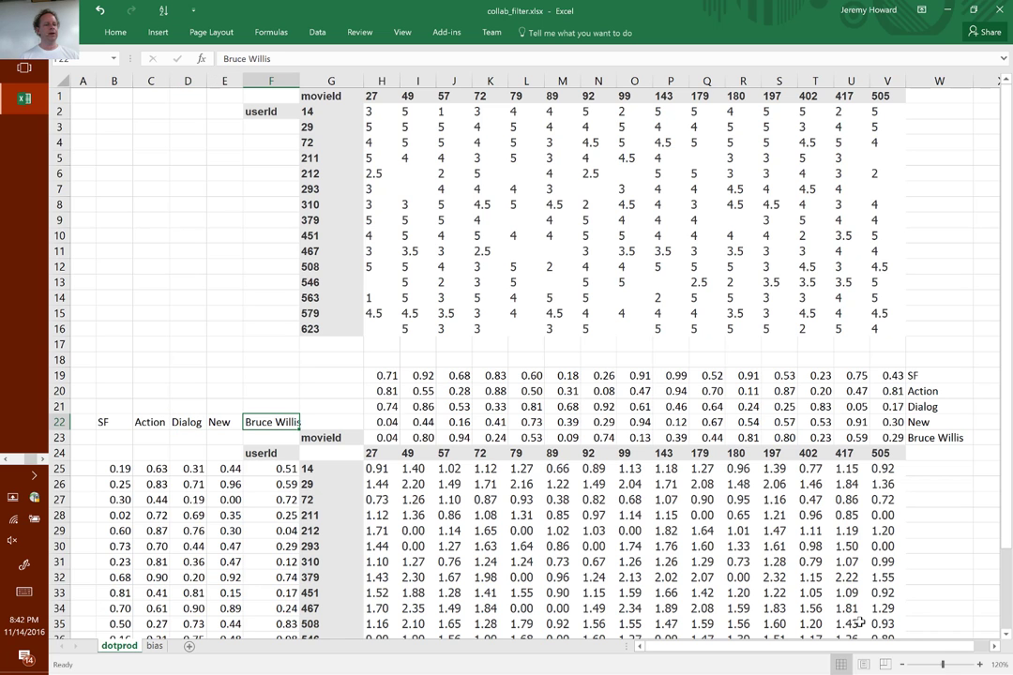
- Inspect the MMULT formula in H25 with its referenced user and movie factor ranges, leaving it unedited
{"action": "key", "text": "Down"}
{"action": "key", "text": "Down"}
{"action": "key", "text": "Down"}
{"action": "key", "text": "Right"}
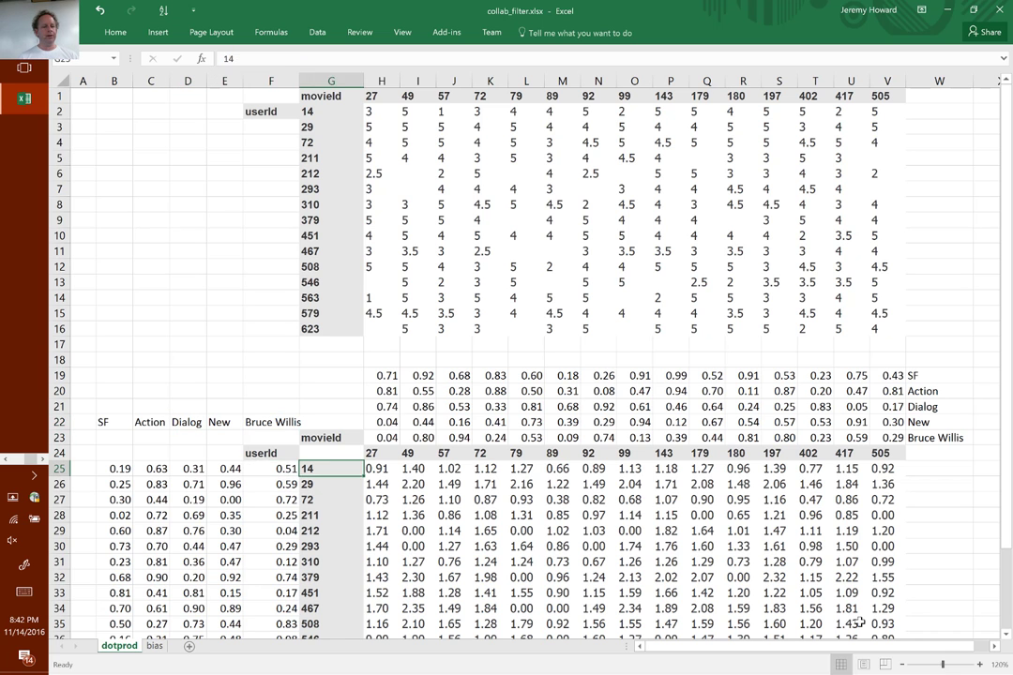
{"action": "key", "text": "Right"}
{"action": "key", "text": "F2"}
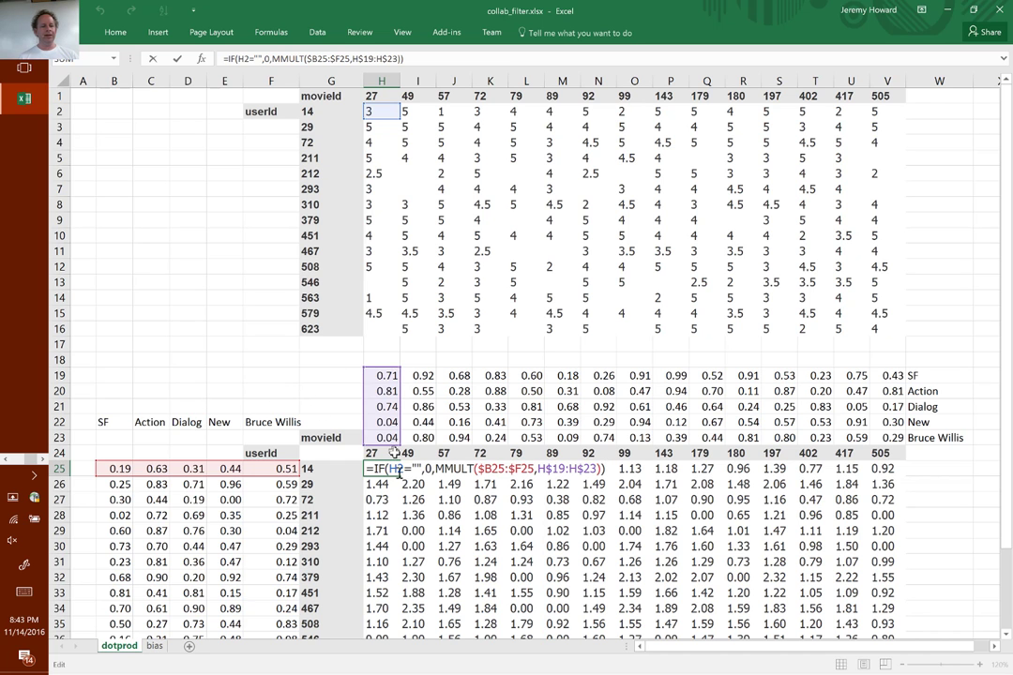
{"action": "key", "text": "Escape"}
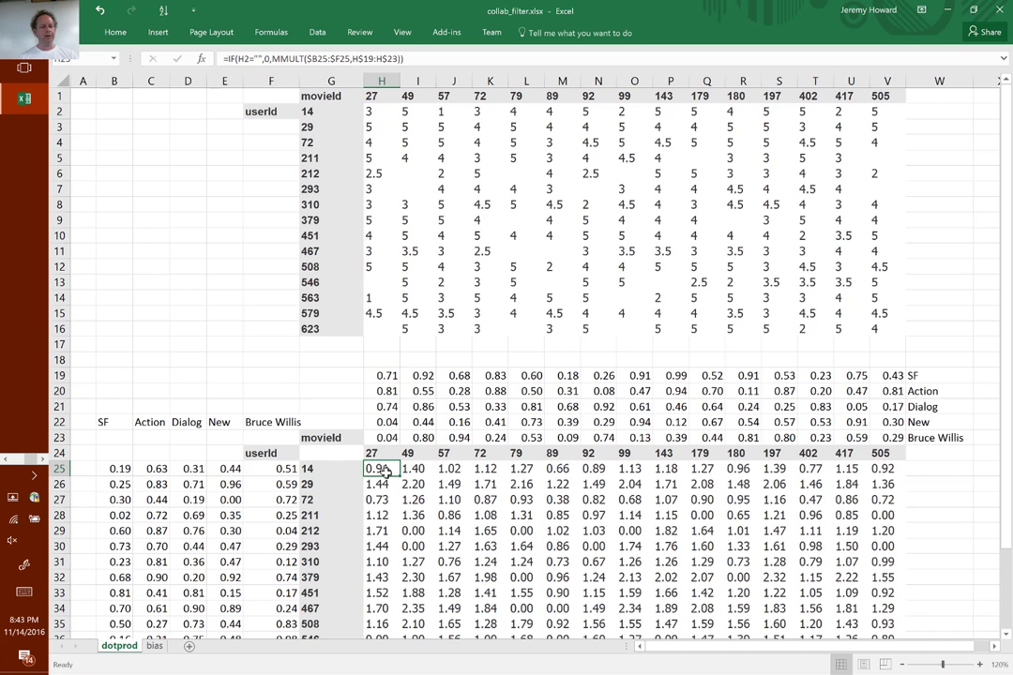
{"action": "double_click", "coordinate": [384, 470]}
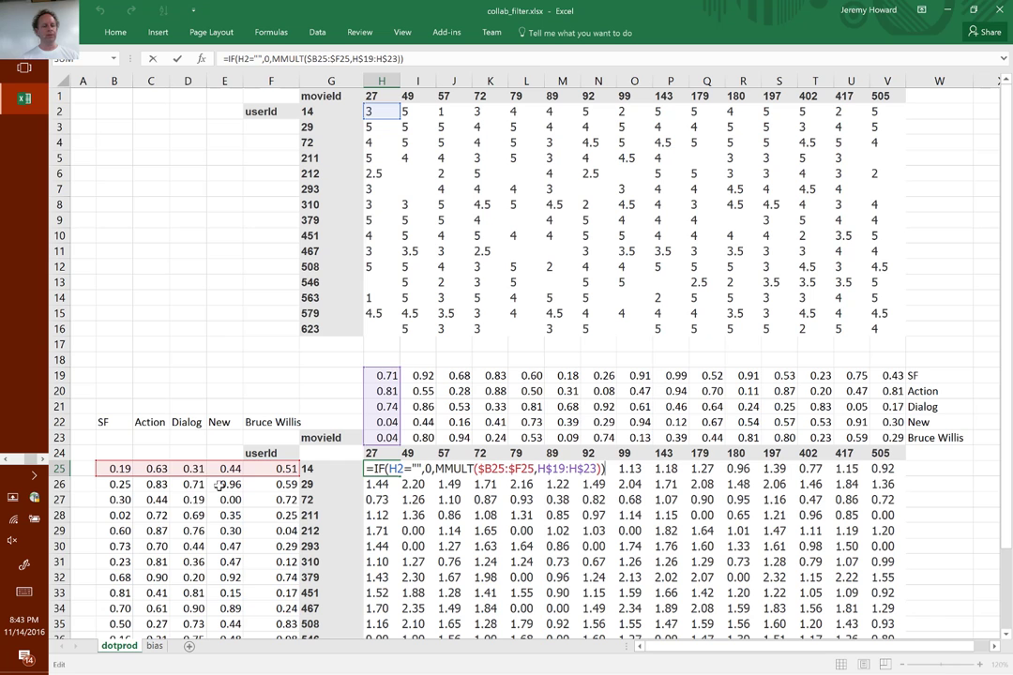
{"action": "key", "text": "Escape"}
- Highlight the whole block of predicted ratings in H25:V39
{"action": "key", "text": "Down"}
{"action": "key", "text": "Right"}
{"action": "key", "text": "Right"}
{"action": "key", "text": "Right"}
{"action": "key", "text": "Down"}
{"action": "key", "text": "Up"}
{"action": "key", "text": "Left"}
{"action": "key", "text": "Up"}
{"action": "key", "text": "Left"}
{"action": "key", "text": "Left"}
{"action": "key", "text": "ctrl+shift+Right"}
{"action": "key", "text": "ctrl+shift+Down"}
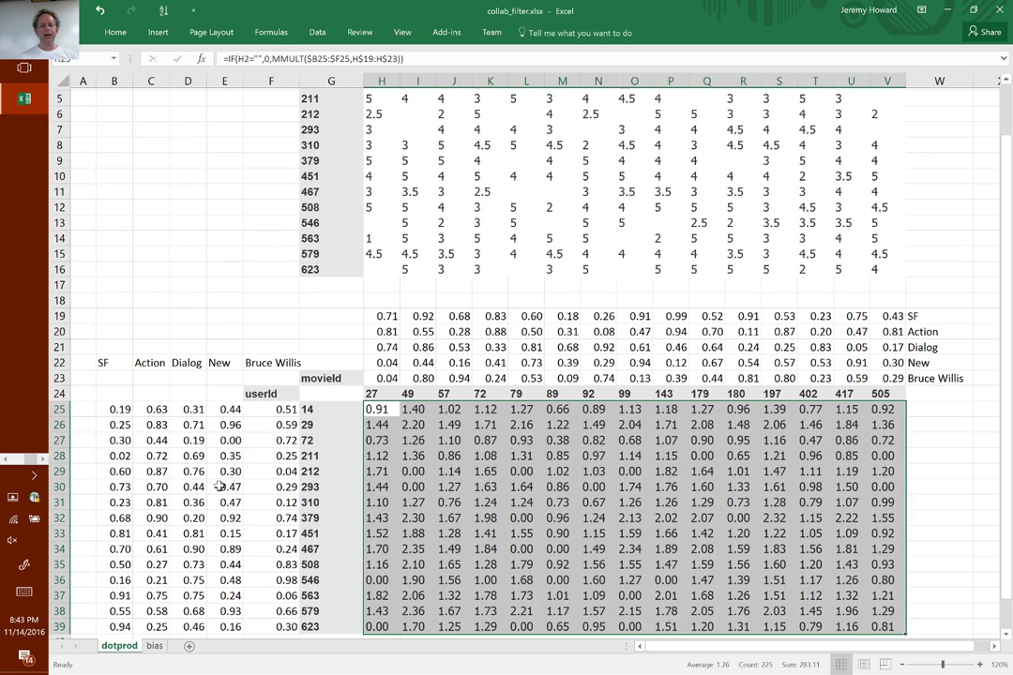
- Highlight the five factors of movie 27 in H19:H23
{"action": "key", "text": "Up"}
{"action": "key", "text": "Up"}
{"action": "key", "text": "Up"}
{"action": "key", "text": "Up"}
{"action": "key", "text": "Up"}
{"action": "key", "text": "Up"}
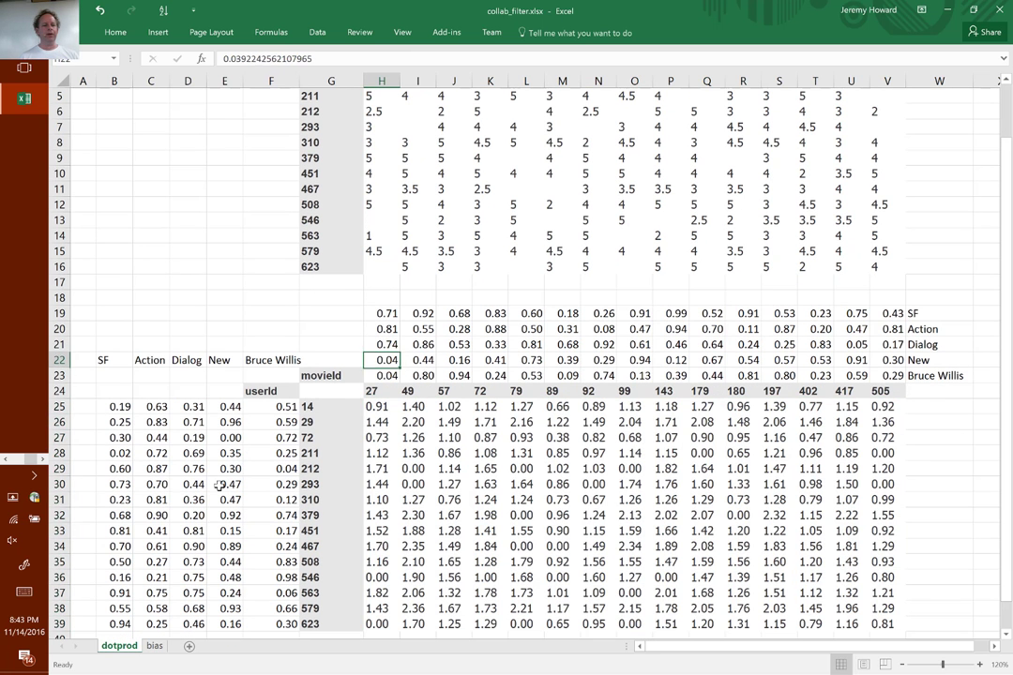
{"action": "key", "text": "shift+Down"}
{"action": "key", "text": "shift+Down"}
{"action": "key", "text": "shift+Down"}
{"action": "key", "text": "shift+Down"}
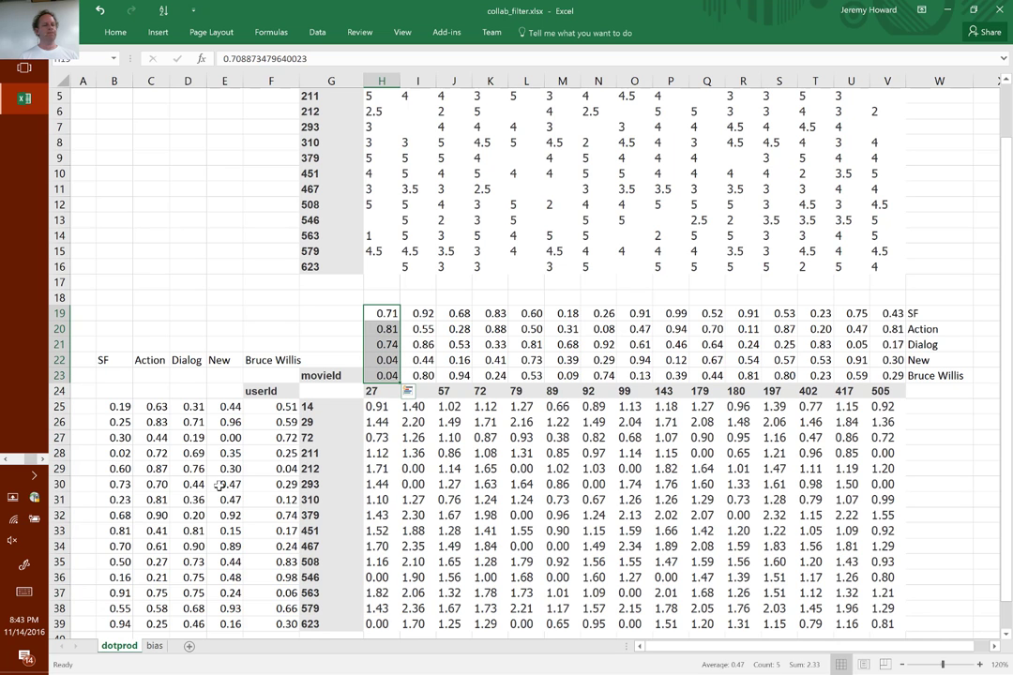
- Highlight the five factors of user 14 in B25:F25
{"action": "key", "text": "Down"}
{"action": "key", "text": "Down"}
{"action": "key", "text": "Down"}
{"action": "key", "text": "Down"}
{"action": "key", "text": "Down"}
{"action": "key", "text": "Down"}
{"action": "key", "text": "Left"}
{"action": "key", "text": "Left"}
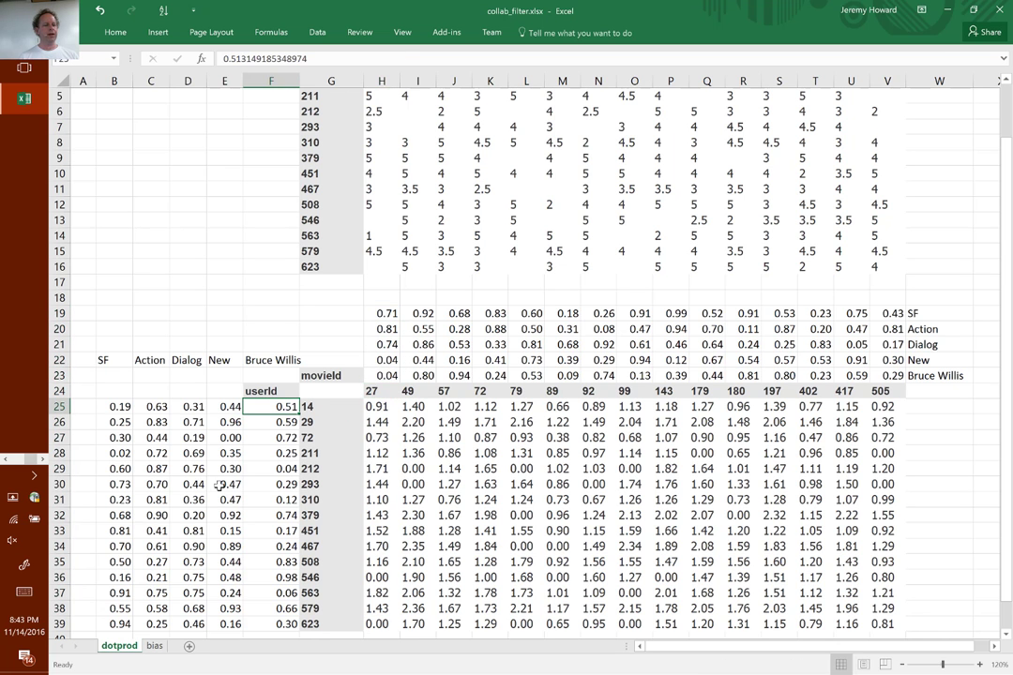
{"action": "key", "text": "shift+Left"}
{"action": "key", "text": "shift+Left"}
{"action": "key", "text": "shift+Left"}
{"action": "key", "text": "shift+Left"}
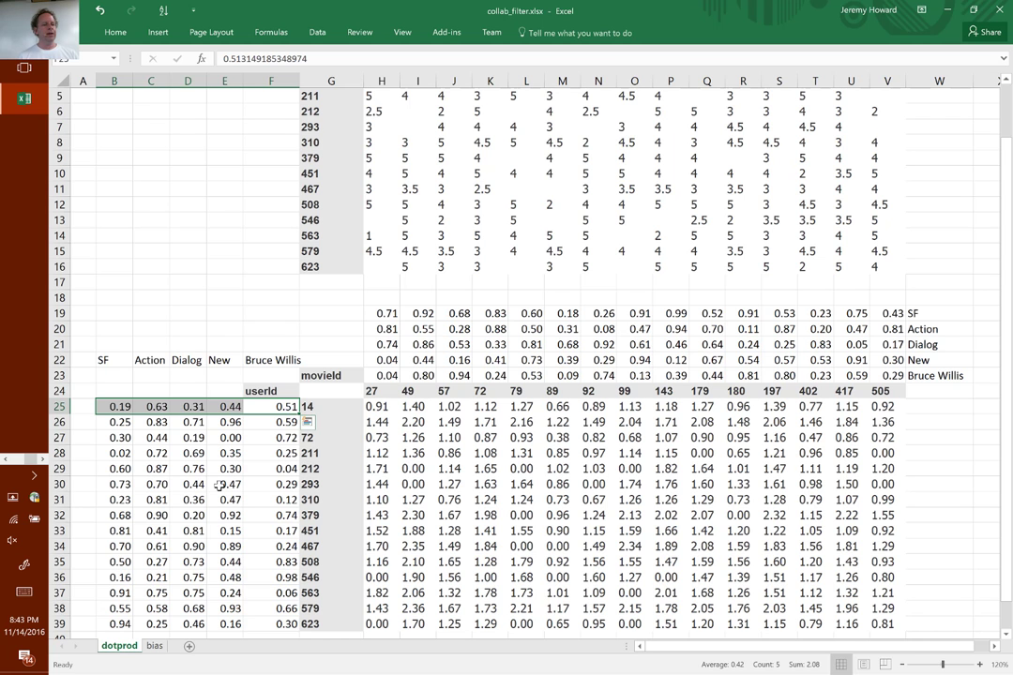
- Delete the factor labels in B22:F22 above the user factors
{"action": "key", "text": "Up"}
{"action": "key", "text": "Up"}
{"action": "key", "text": "Up"}
{"action": "key", "text": "shift+Left"}
{"action": "key", "text": "shift+Left"}
{"action": "key", "text": "shift+Left"}
{"action": "key", "text": "shift+Left"}
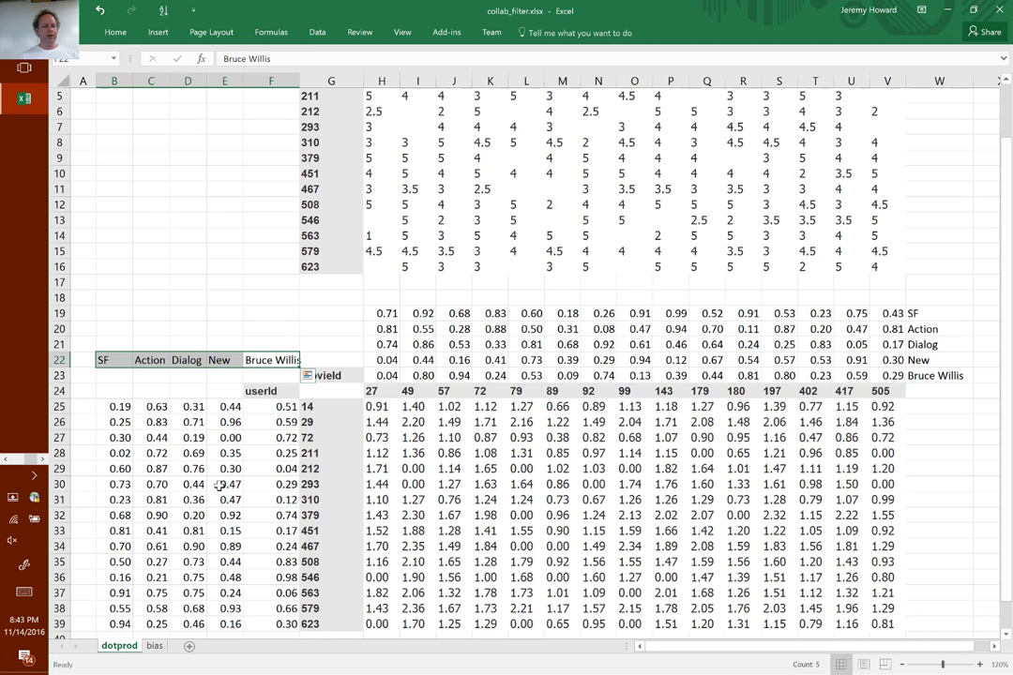
{"action": "key", "text": "Delete"}
- Delete the factor labels in W19:W23 beside the movie factors
{"action": "key", "text": "Up"}
{"action": "key", "text": "Up"}
{"action": "key", "text": "Up"}
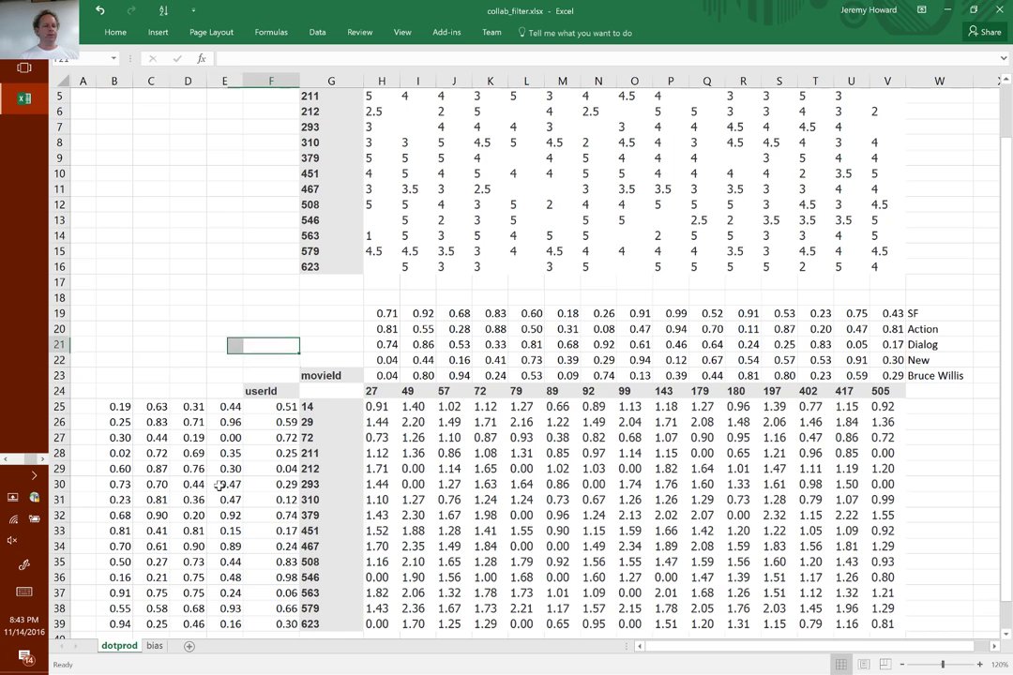
{"action": "key", "text": "ctrl+Right"}
{"action": "key", "text": "ctrl+Right"}
{"action": "key", "text": "shift+Down"}
{"action": "key", "text": "shift+Down"}
{"action": "key", "text": "shift+Down"}
{"action": "key", "text": "shift+Down"}
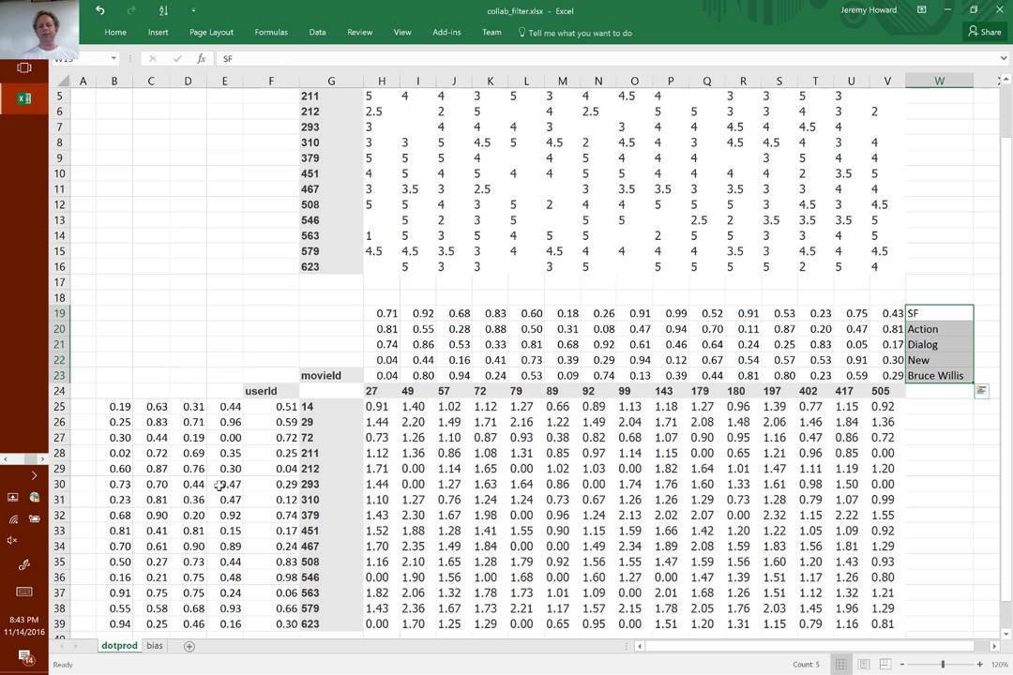
{"action": "key", "text": "Delete"}
- Highlight the whole block of movie factors in H19:V23
{"action": "key", "text": "Left"}
{"action": "key", "text": "Home"}
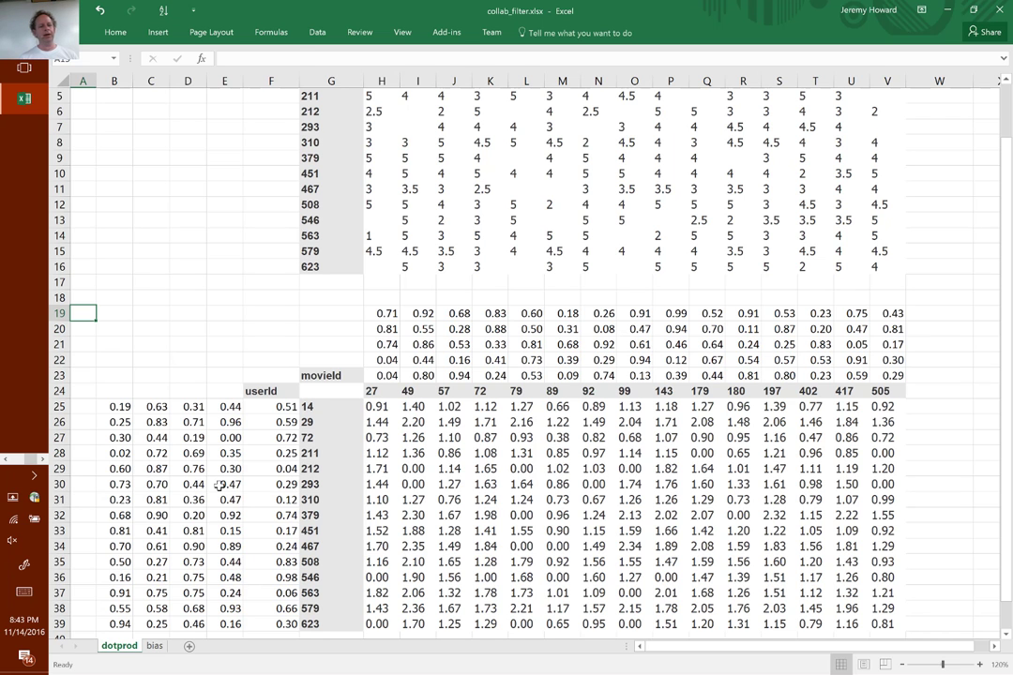
{"action": "key", "text": "ctrl+Right"}
{"action": "key", "text": "shift+Down"}
{"action": "key", "text": "shift+Down"}
{"action": "key", "text": "shift+Down"}
{"action": "key", "text": "shift+Down"}
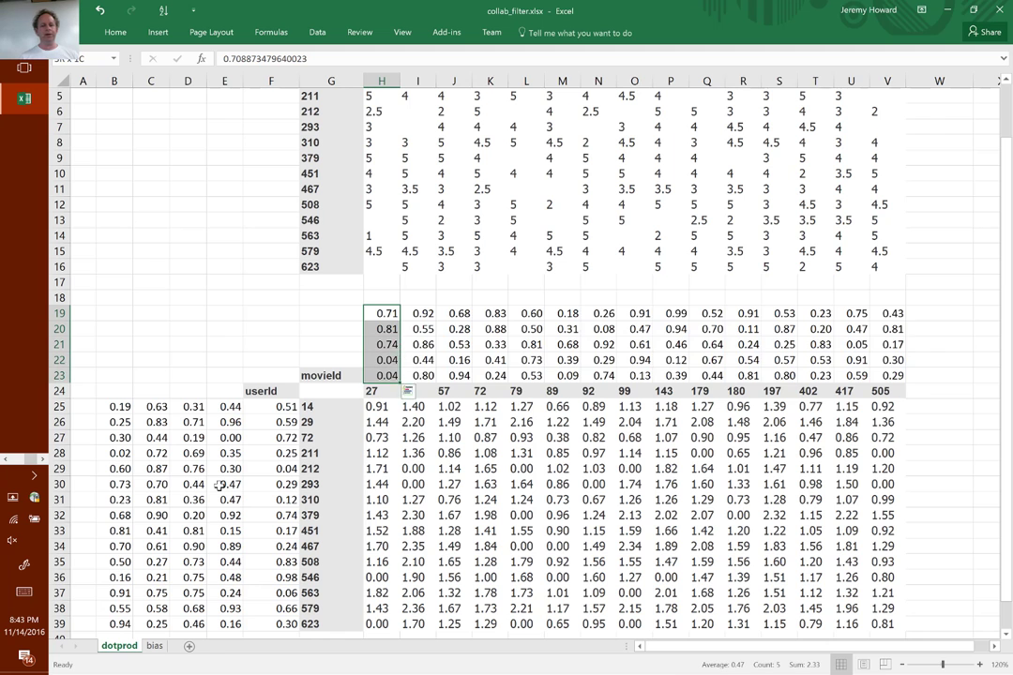
{"action": "key", "text": "ctrl+shift+Right"}
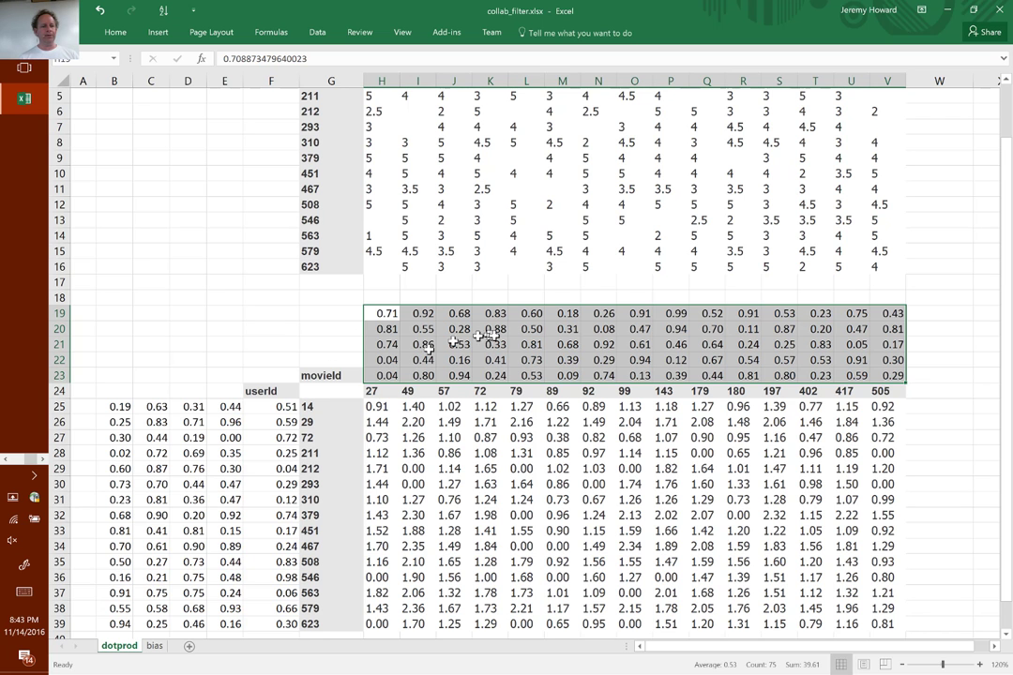
- Highlight the whole block of user factors in B25:F39
{"action": "left_click", "coordinate": [118, 406]}
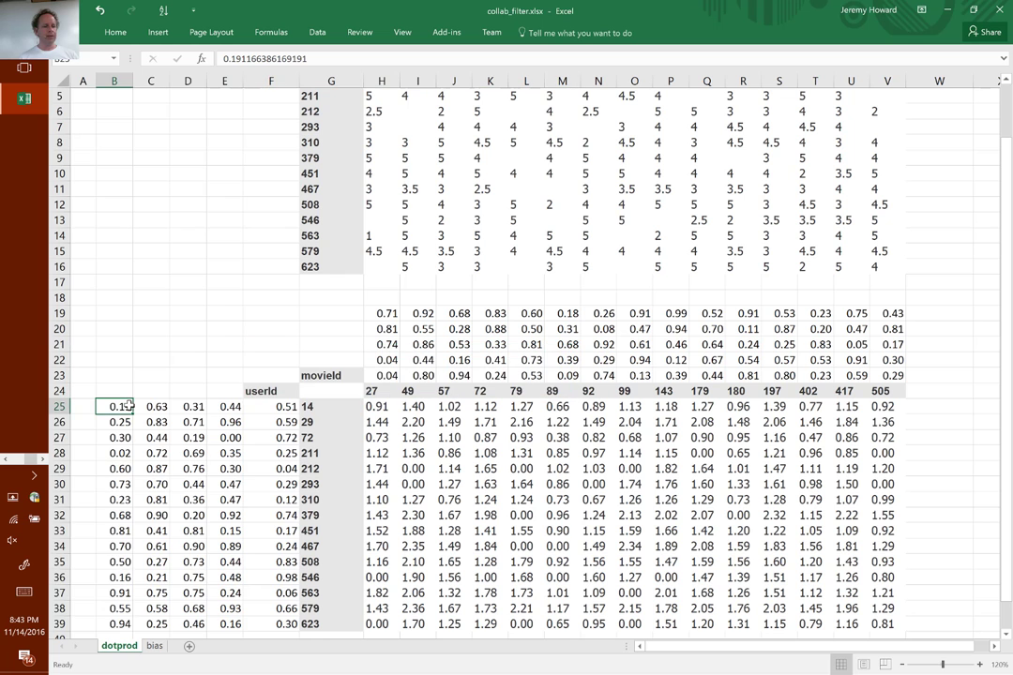
{"action": "key", "text": "ctrl+shift+Down"}
{"action": "key", "text": "shift+Right"}
{"action": "key", "text": "shift+Right"}
{"action": "key", "text": "shift+Right"}
{"action": "key", "text": "shift+Right"}
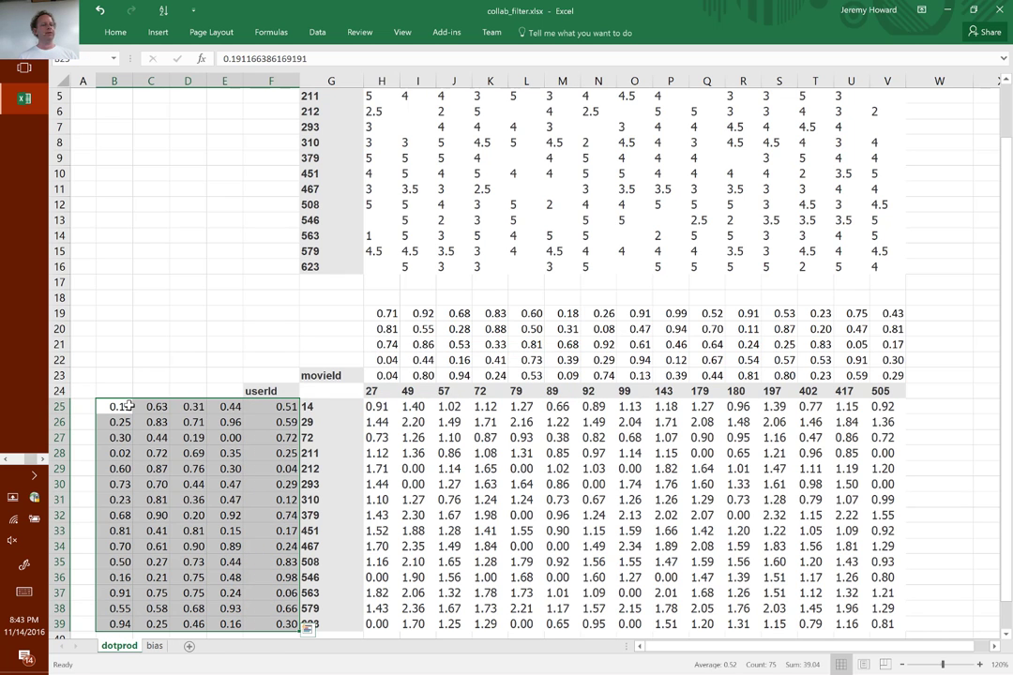
- Inspect the formula in J26 that predicts user 29's rating of movie 57
{"action": "key", "text": "Right"}
{"action": "key", "text": "Right"}
{"action": "key", "text": "Right"}
{"action": "key", "text": "Right"}
{"action": "key", "text": "Right"}
{"action": "key", "text": "Right"}
{"action": "key", "text": "Right"}
{"action": "key", "text": "Right"}
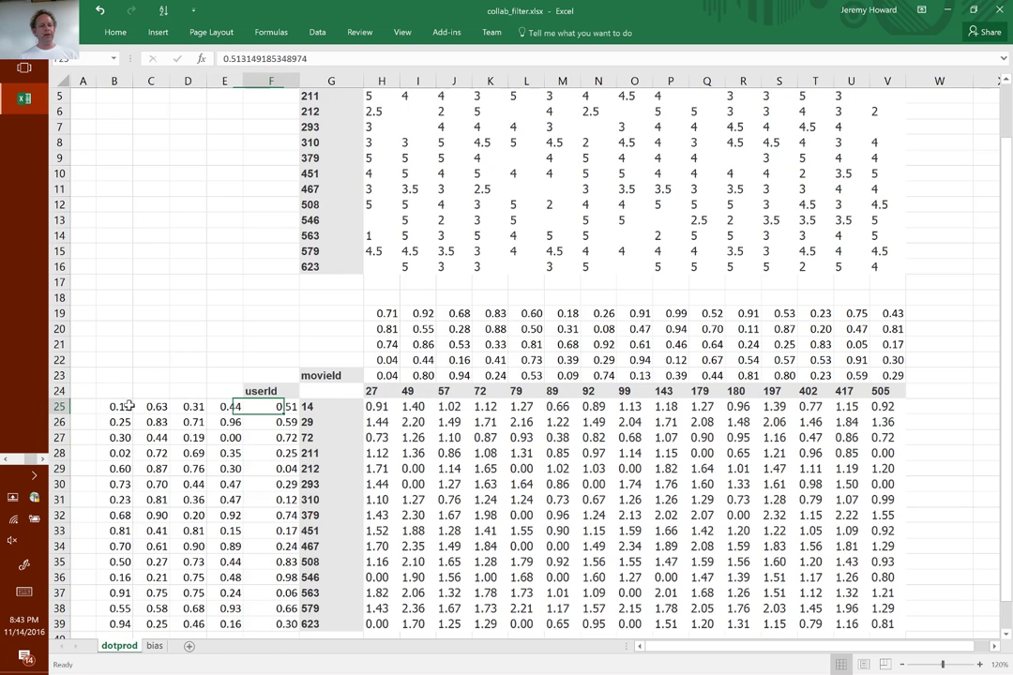
{"action": "key", "text": "Down"}
{"action": "key", "text": "F2"}
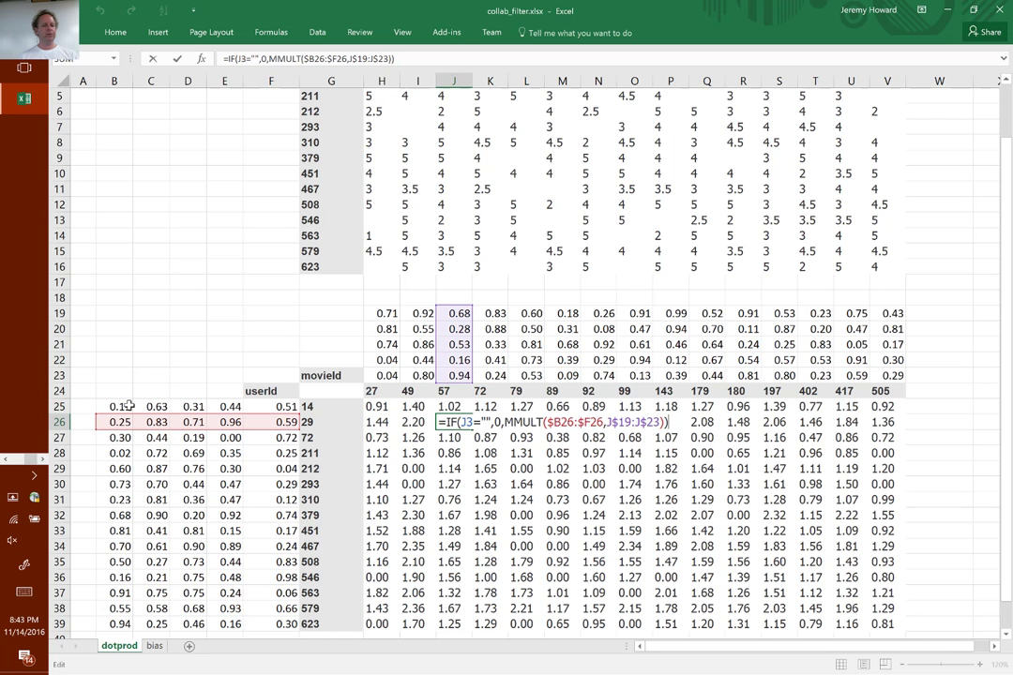
{"action": "key", "text": "Escape"}
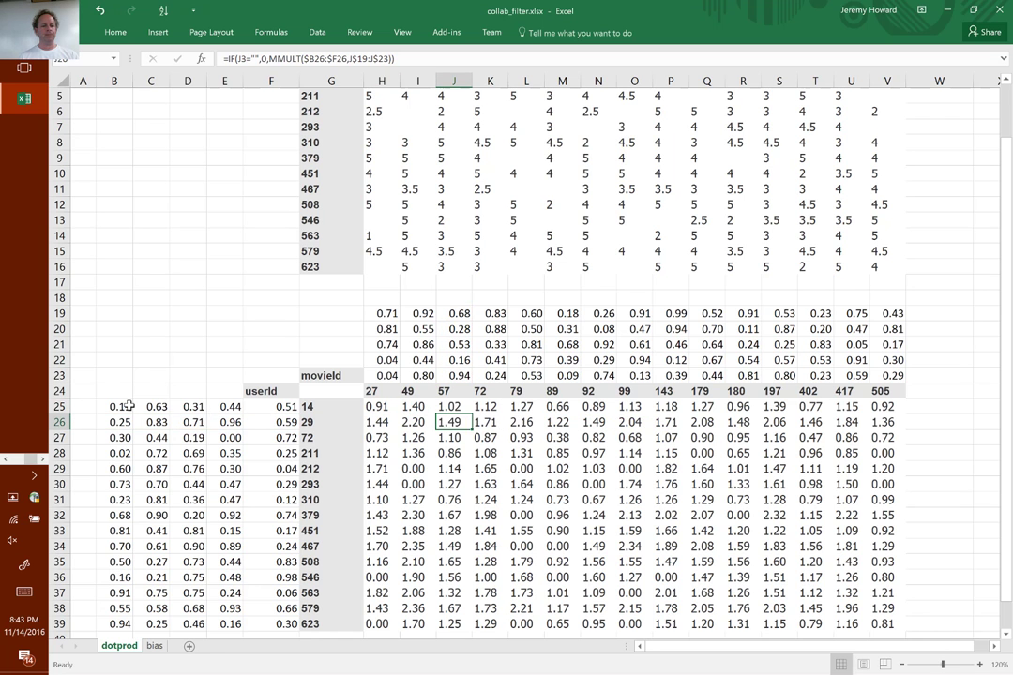
- Inspect the formula in K27 that predicts user 72's rating of movie 72
{"action": "key", "text": "Down"}
{"action": "key", "text": "Right"}
{"action": "key", "text": "F2"}
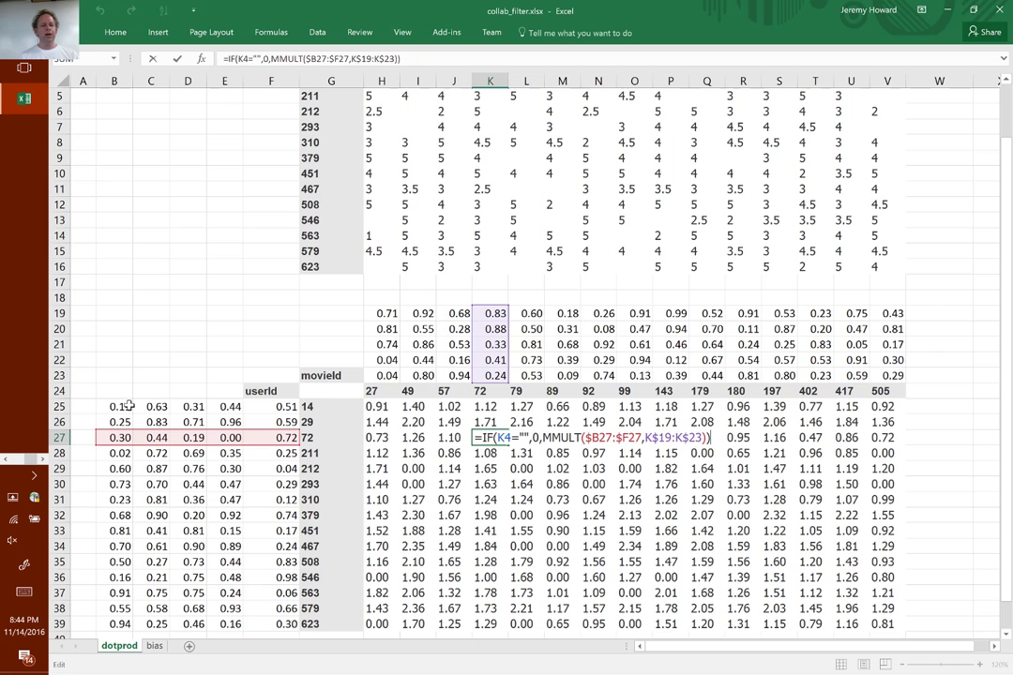
{"action": "key", "text": "ctrl+Return"}
- Highlight the factors of movie 72 above its predicted ratings
{"action": "key", "text": "Up"}
{"action": "key", "text": "Up"}
{"action": "key", "text": "Up"}
{"action": "key", "text": "Up"}
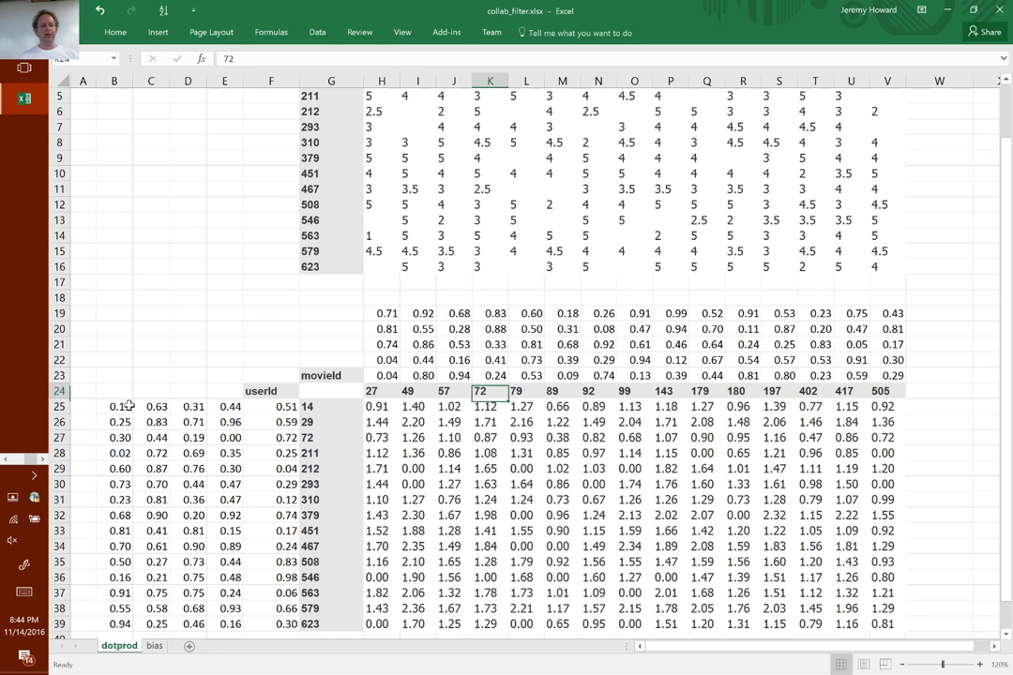
{"action": "key", "text": "shift+Up"}
{"action": "key", "text": "shift+Up"}
{"action": "key", "text": "shift+Up"}
{"action": "key", "text": "shift+Up"}
{"action": "key", "text": "Down"}
{"action": "key", "text": "Down"}
{"action": "key", "text": "Down"}
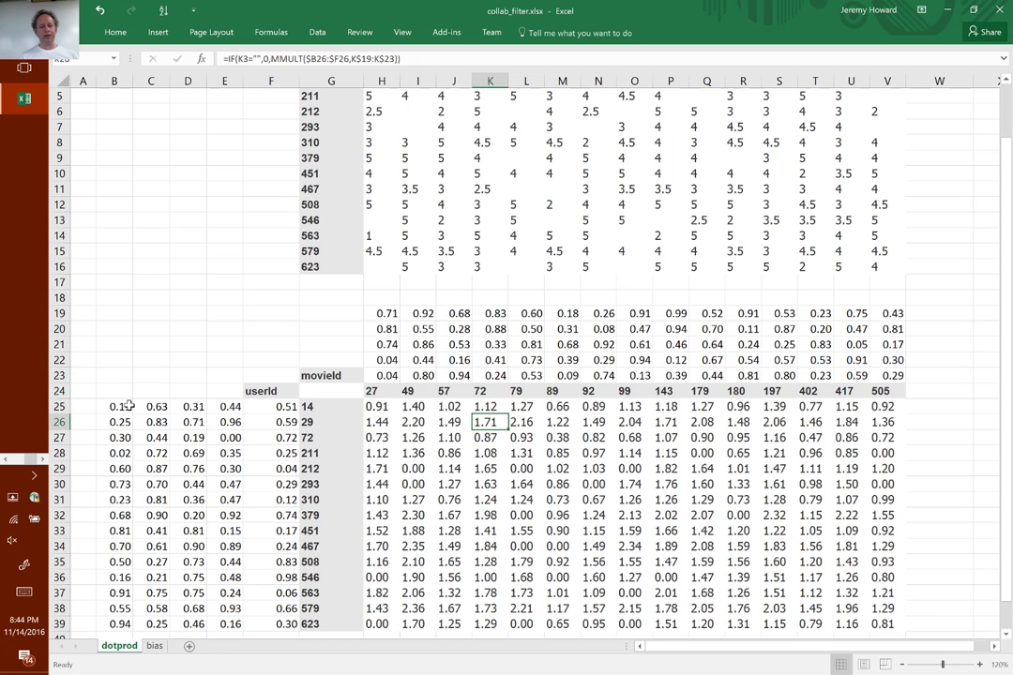
- Examine the error formula in V41 that compares the actual ratings in H2:V16 with the predicted ratings in H25:V39
{"action": "key", "text": "ctrl+Down"}
{"action": "key", "text": "Right"}
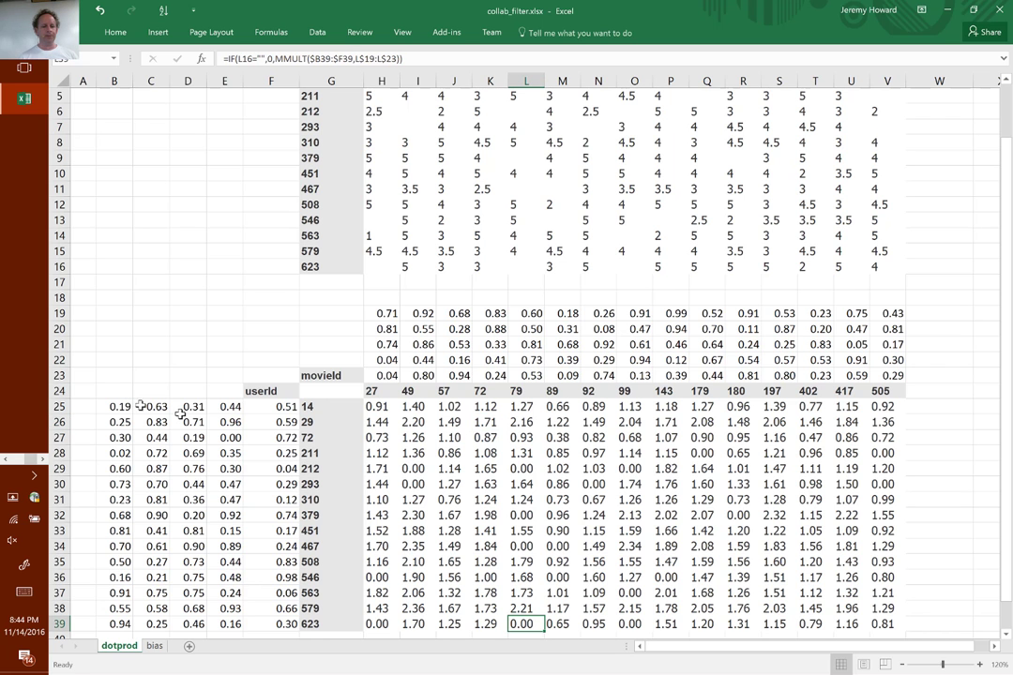
{"action": "left_click_drag", "start_coordinate": [377, 406], "coordinate": [558, 492]}
{"action": "left_click_drag", "start_coordinate": [511, 125], "coordinate": [441, 94]}
{"action": "left_click", "coordinate": [671, 519]}
{"action": "key", "text": "ctrl+Right"}
{"action": "key", "text": "ctrl+Down"}
{"action": "key", "text": "ctrl+Down"}
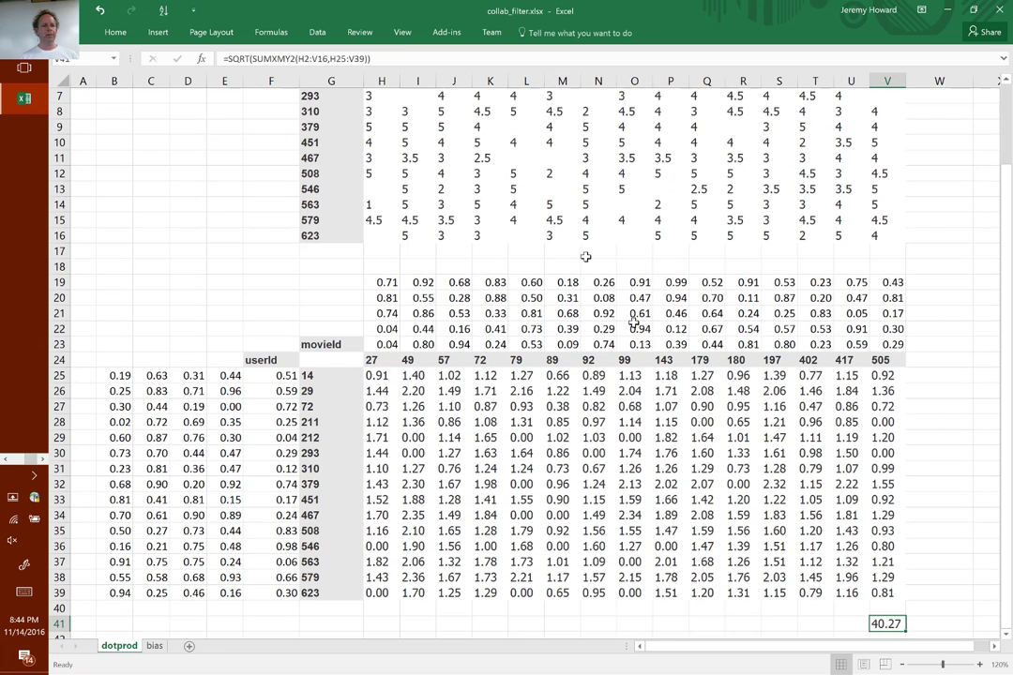
{"action": "left_click_drag", "start_coordinate": [318, 58], "coordinate": [169, 59]}
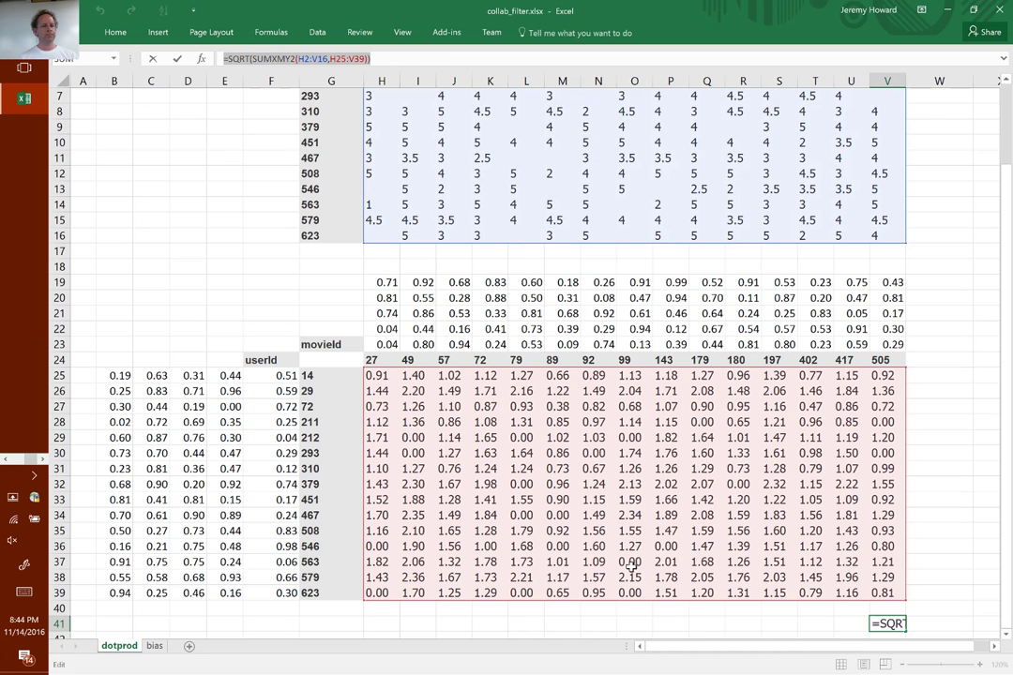
{"action": "key", "text": "Escape"}
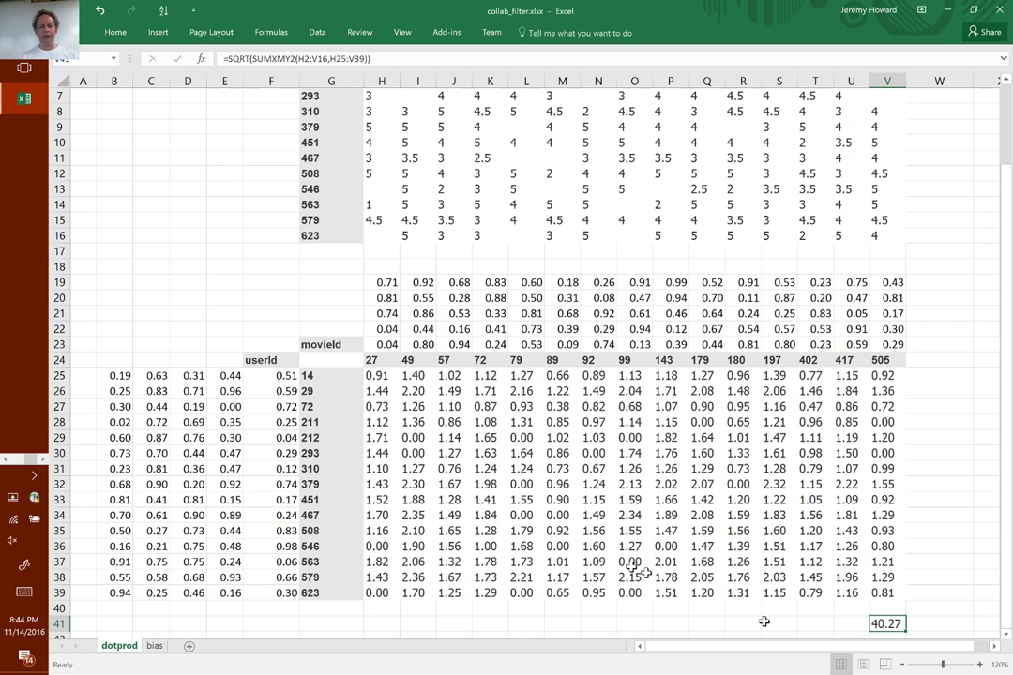
{"action": "key", "text": "F2"}
{"action": "key", "text": "Escape"}
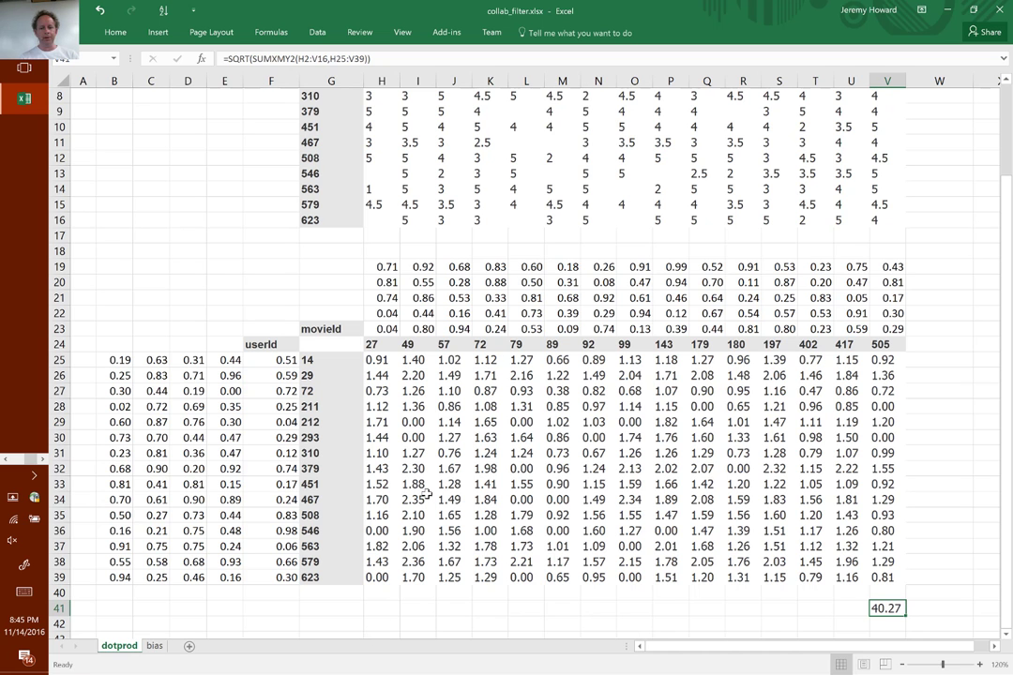
- Run Solver with GRG Nonlinear to minimize V41 by changing H19:V23 and B25:F39, and keep the solver solution
{"action": "key", "text": "Up"}
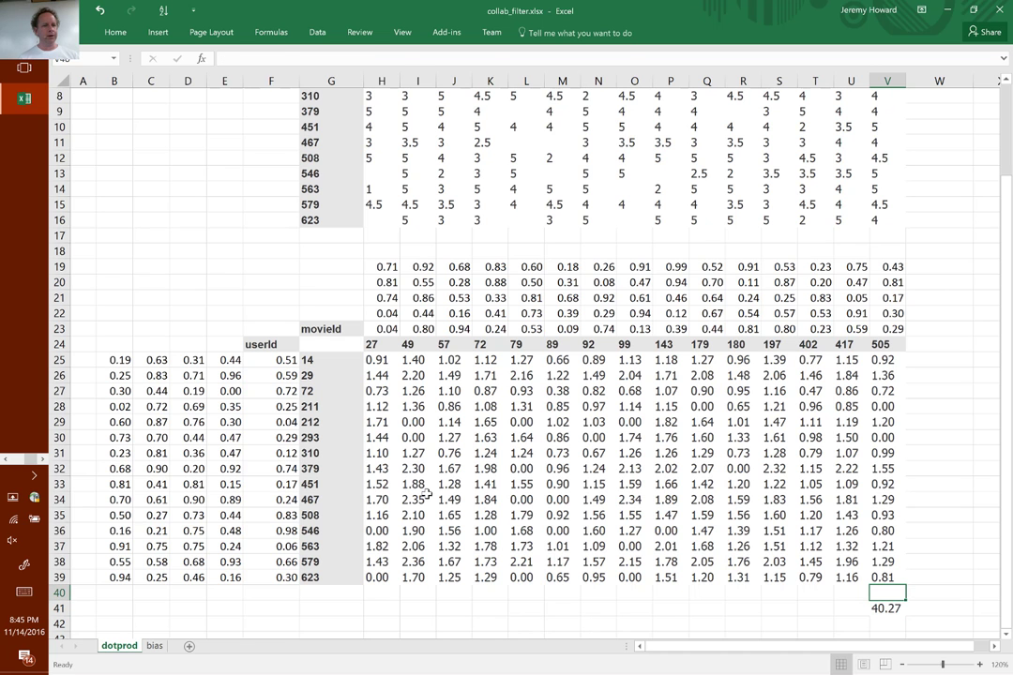
{"action": "key", "text": "alt"}
{"action": "key", "text": "a"}
{"action": "key", "text": "Escape"}
{"action": "key", "text": "Escape"}
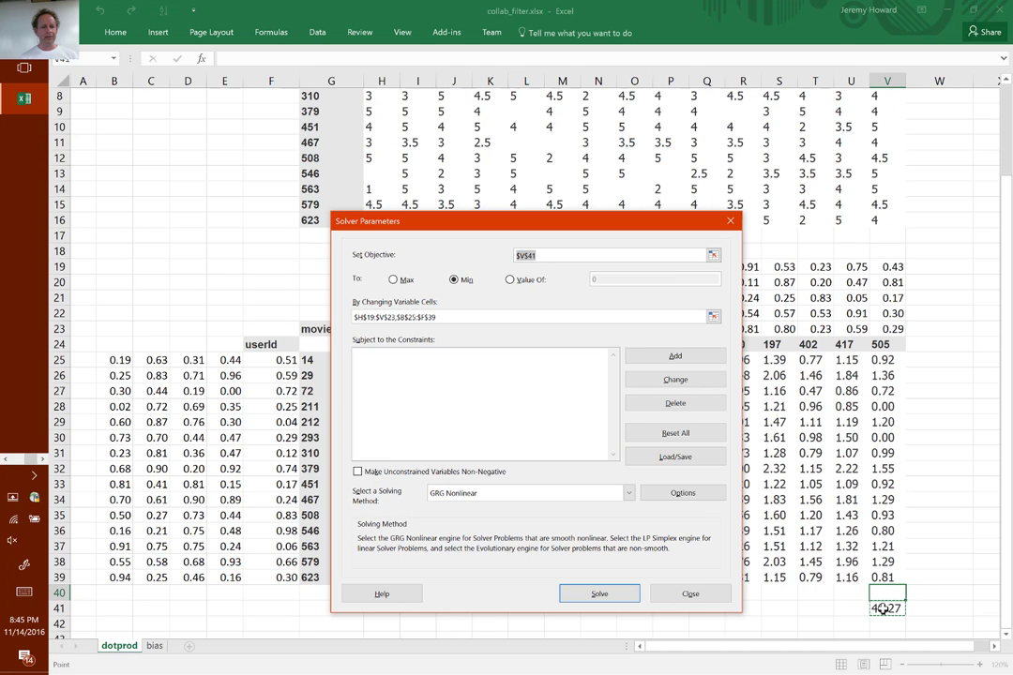
{"action": "key", "text": "Tab"}
{"action": "key", "text": "Tab"}
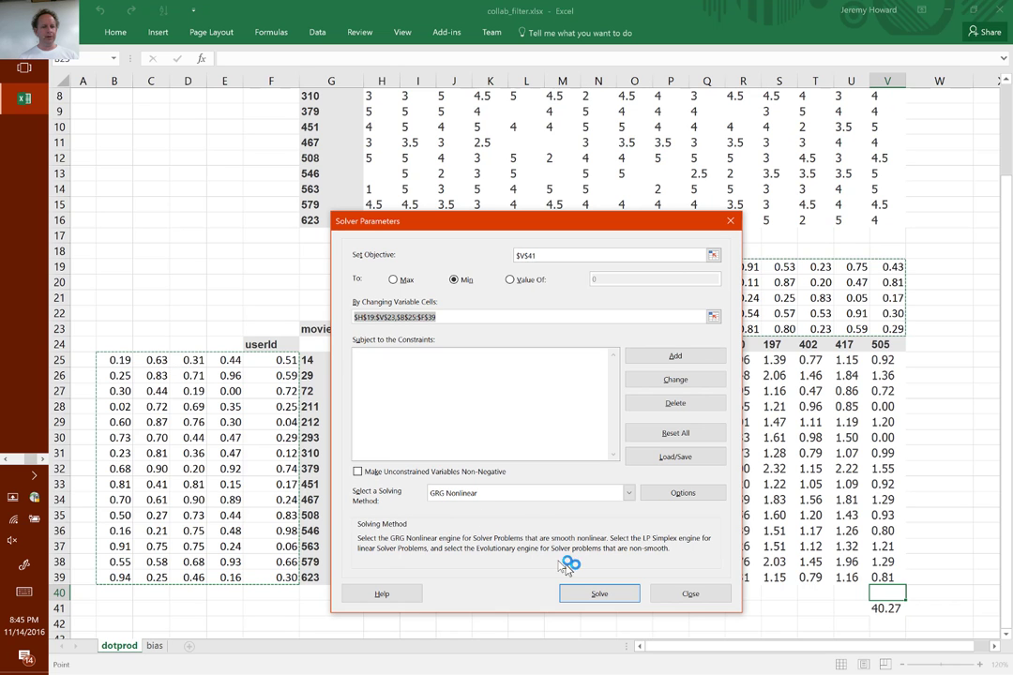
{"action": "left_click", "coordinate": [588, 593]}
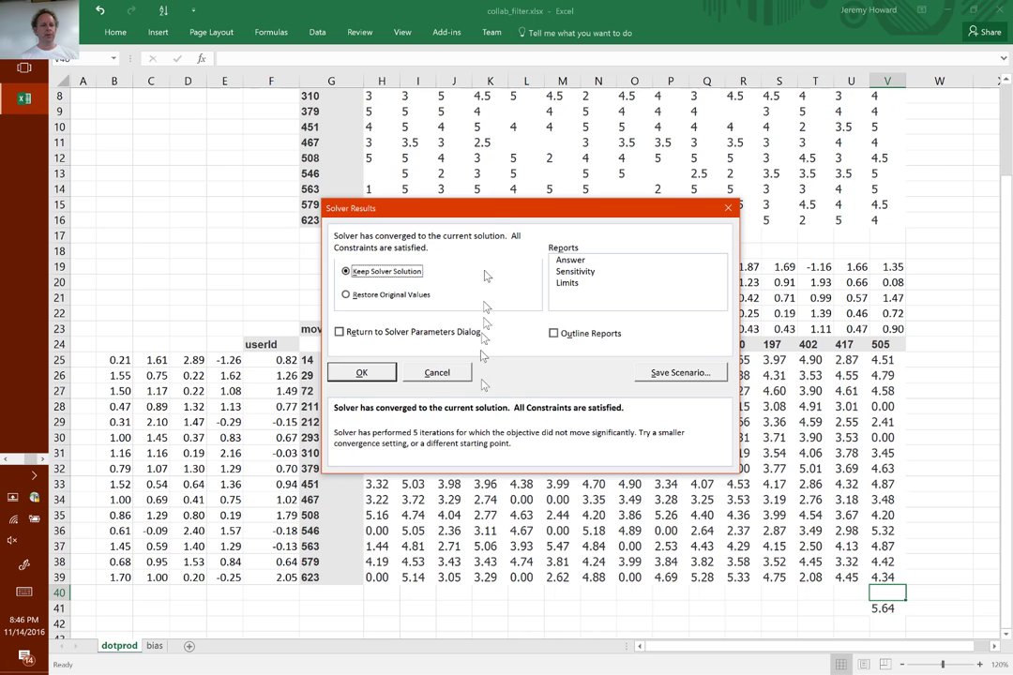
{"action": "left_click_drag", "start_coordinate": [489, 216], "coordinate": [239, 49]}
{"action": "left_click", "coordinate": [112, 202]}
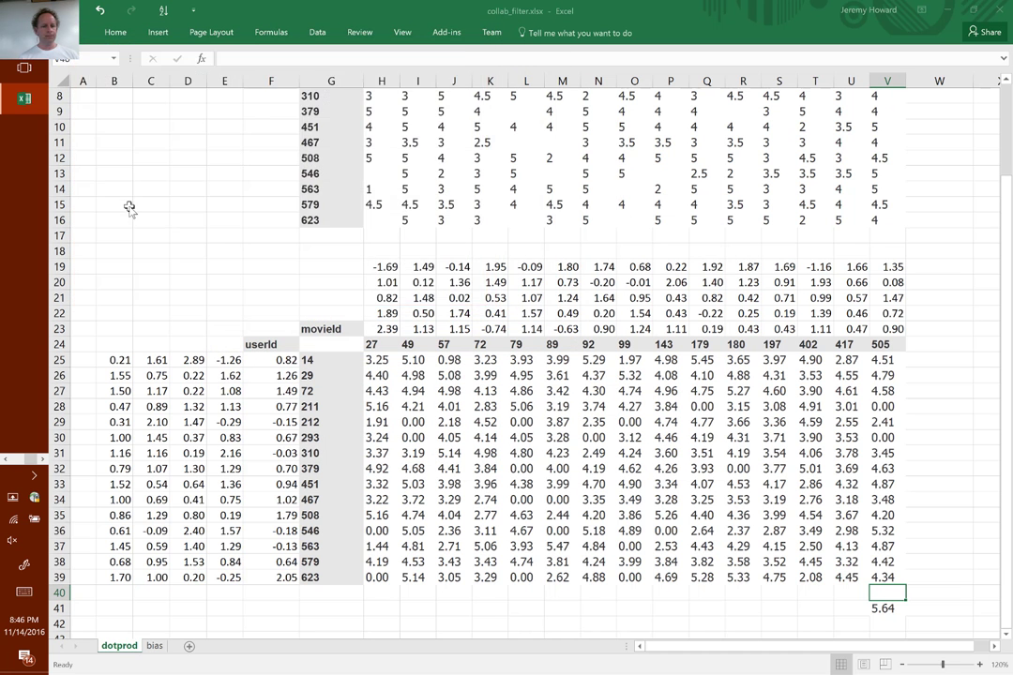
- Check the error in V41 and compare user 623's predicted ratings for movies 49, 57 and 72 with the actual ones
{"action": "left_click", "coordinate": [882, 606]}
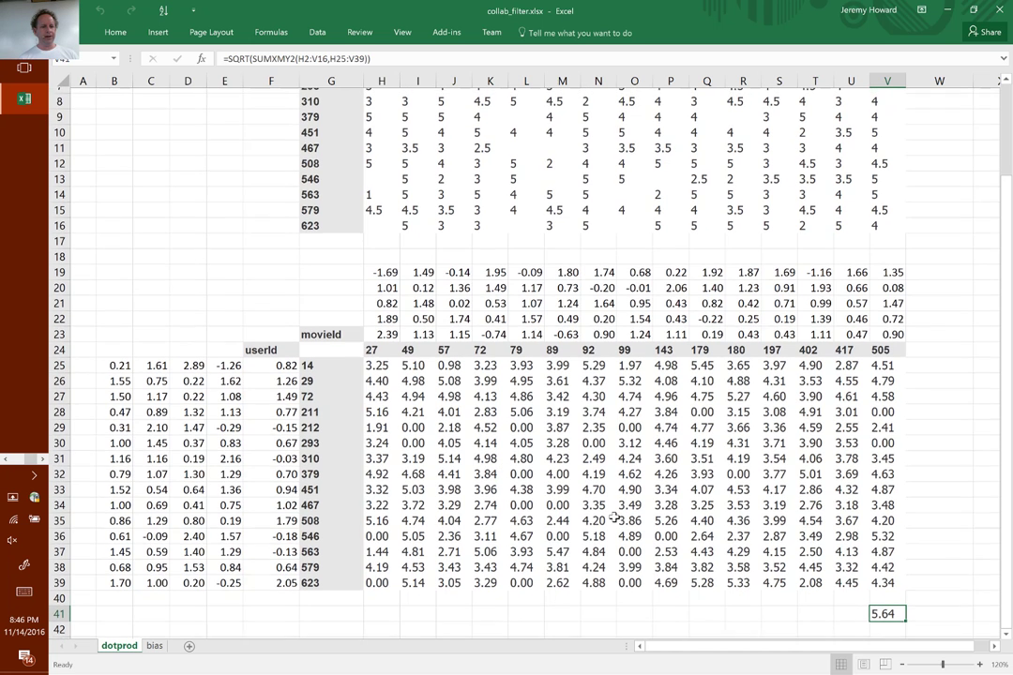
{"action": "scroll", "coordinate": [613, 516], "scroll_direction": "up", "scroll_amount": 2}
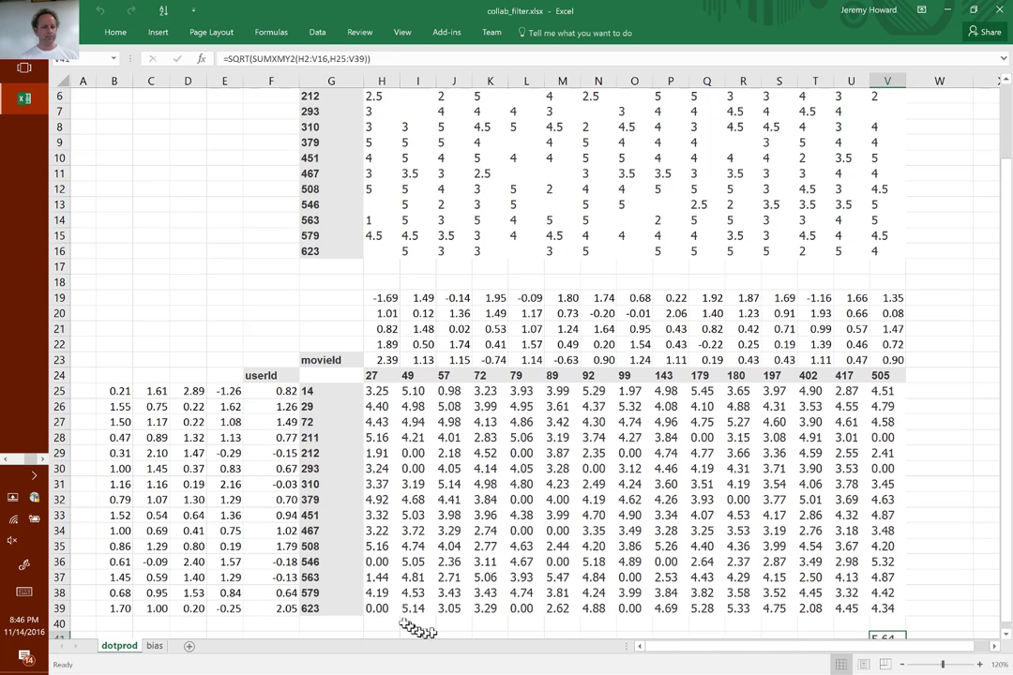
{"action": "left_click", "coordinate": [415, 607]}
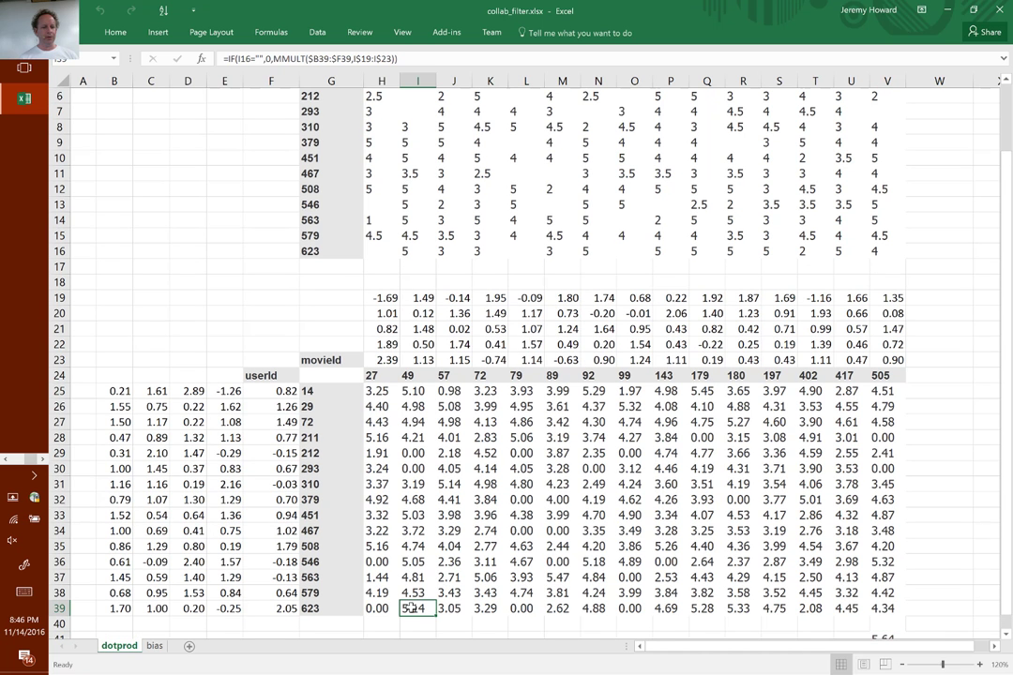
{"action": "left_click", "coordinate": [415, 250]}
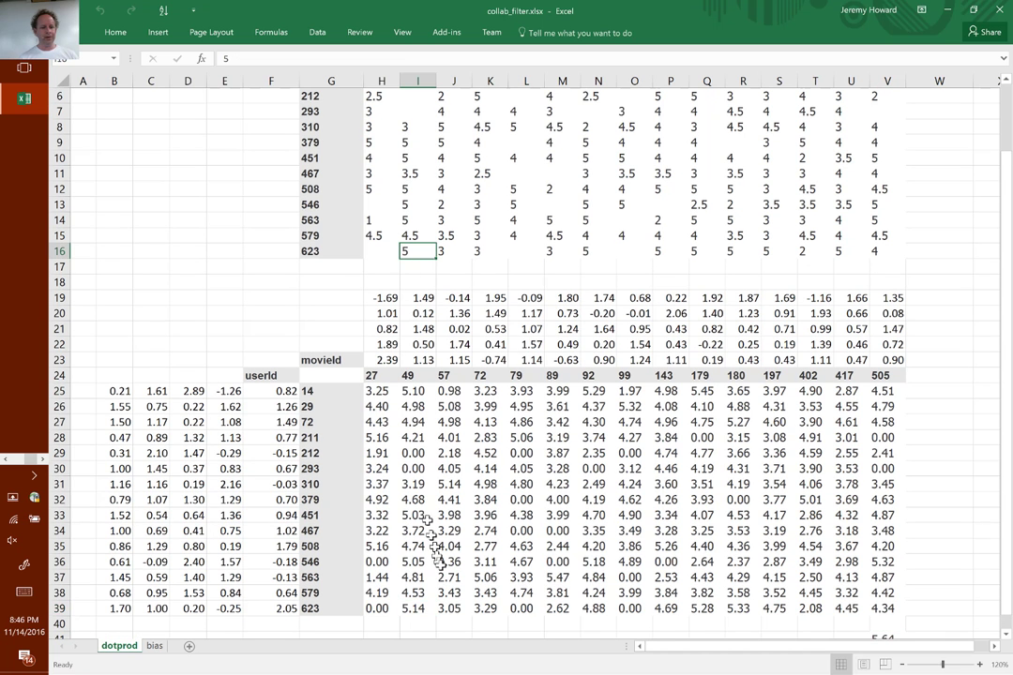
{"action": "left_click", "coordinate": [452, 608]}
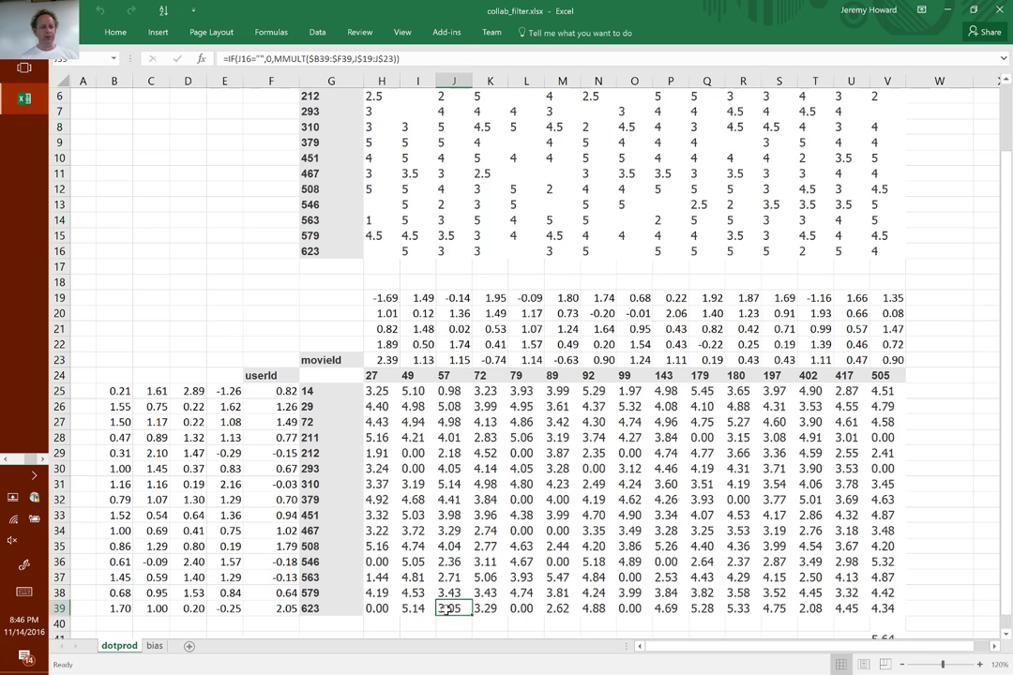
{"action": "left_click", "coordinate": [441, 253]}
{"action": "left_click", "coordinate": [494, 608]}
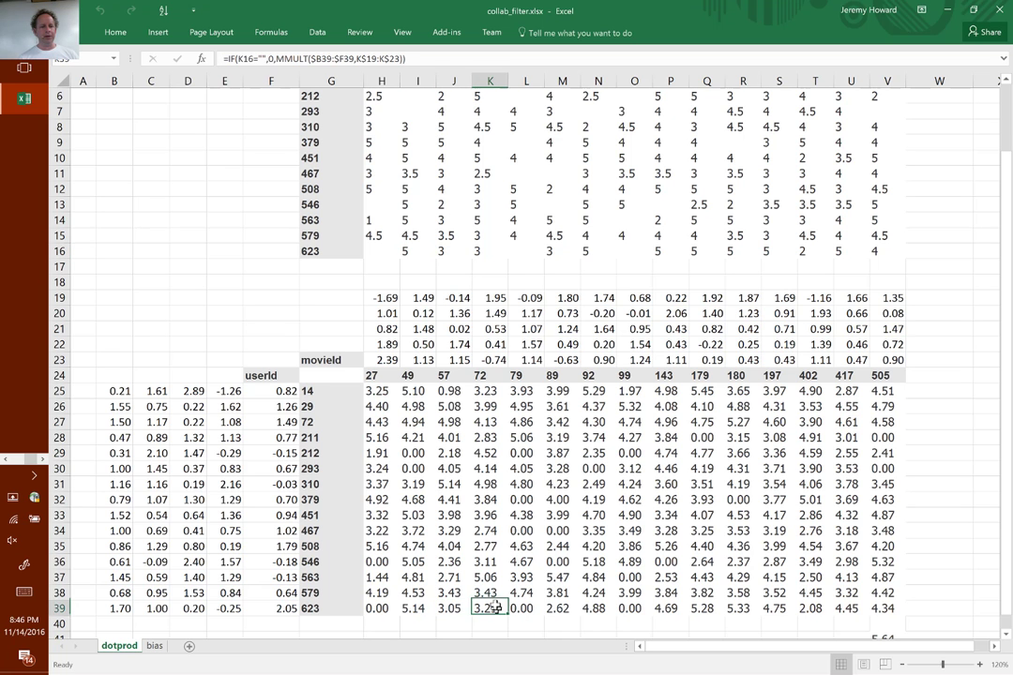
{"action": "left_click", "coordinate": [485, 251]}
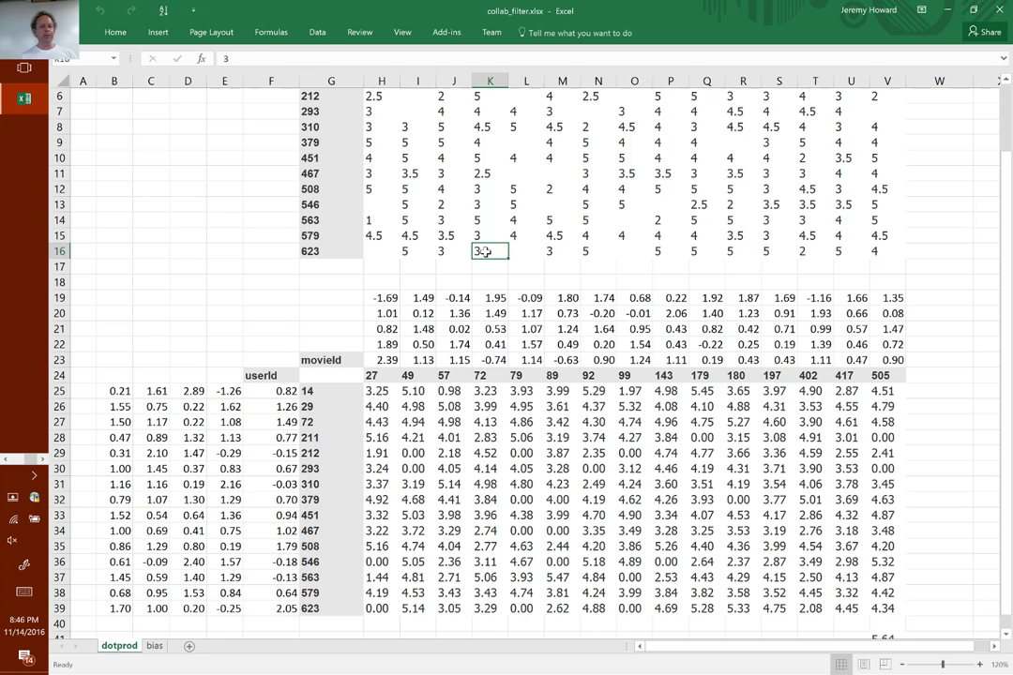
- Highlight the optimized movie factors in H19:V23
{"action": "key", "text": "Down"}
{"action": "key", "text": "Down"}
{"action": "key", "text": "Down"}
{"action": "key", "text": "Left"}
{"action": "key", "text": "Left"}
{"action": "key", "text": "Left"}
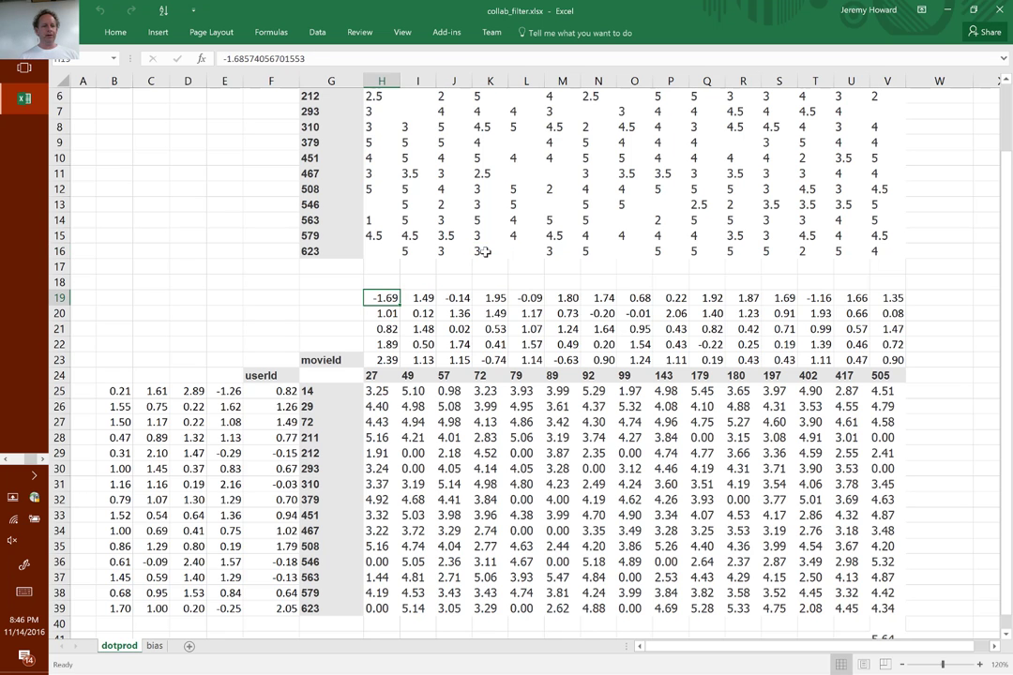
{"action": "key", "text": "shift+Down"}
{"action": "key", "text": "shift+Down"}
{"action": "key", "text": "shift+Down"}
{"action": "key", "text": "shift+Down"}
{"action": "key", "text": "ctrl+shift+Right"}
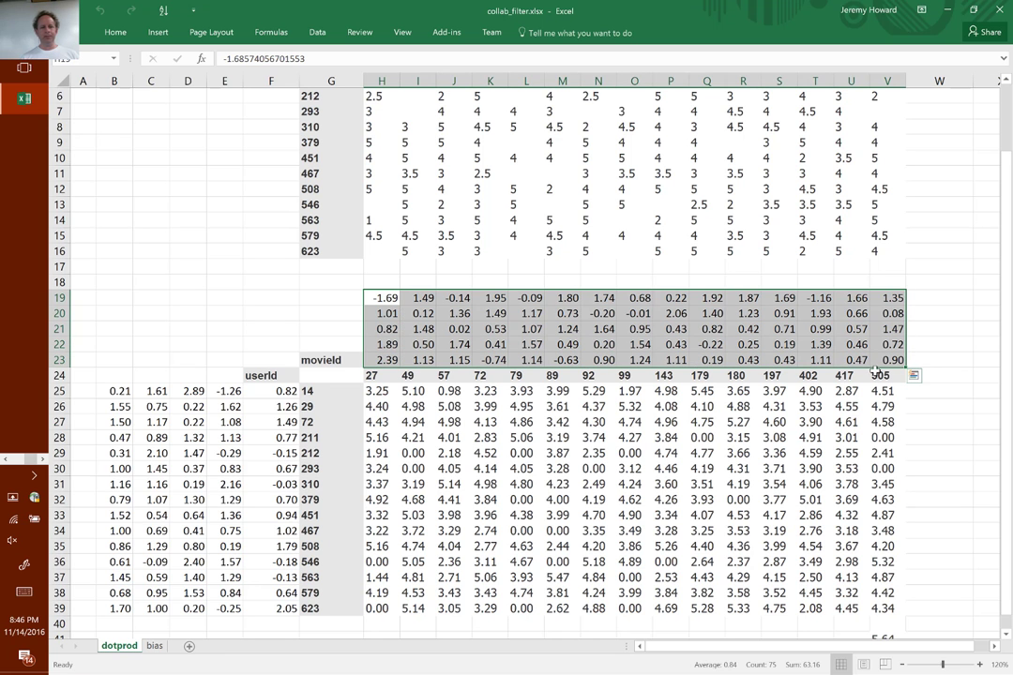
- Highlight the optimized user factors in B25:F39
{"action": "left_click", "coordinate": [109, 390]}
{"action": "key", "text": "shift+Right"}
{"action": "key", "text": "shift+Right"}
{"action": "key", "text": "shift+Right"}
{"action": "key", "text": "shift+Right"}
{"action": "key", "text": "ctrl+shift+Down"}
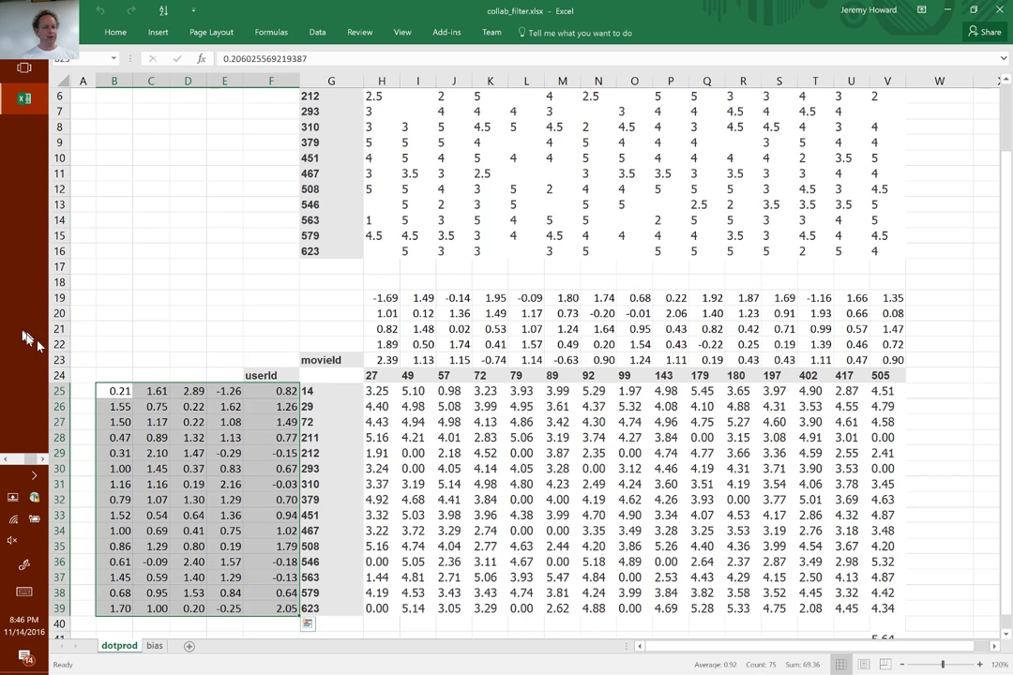
- Highlight the whole block of recalculated predicted ratings in H25:V39
{"action": "left_click", "coordinate": [197, 393]}
{"action": "key", "text": "Right"}
{"action": "key", "text": "Right"}
{"action": "key", "text": "Right"}
{"action": "key", "text": "Right"}
{"action": "key", "text": "ctrl+shift+Right"}
{"action": "key", "text": "ctrl+shift+Down"}
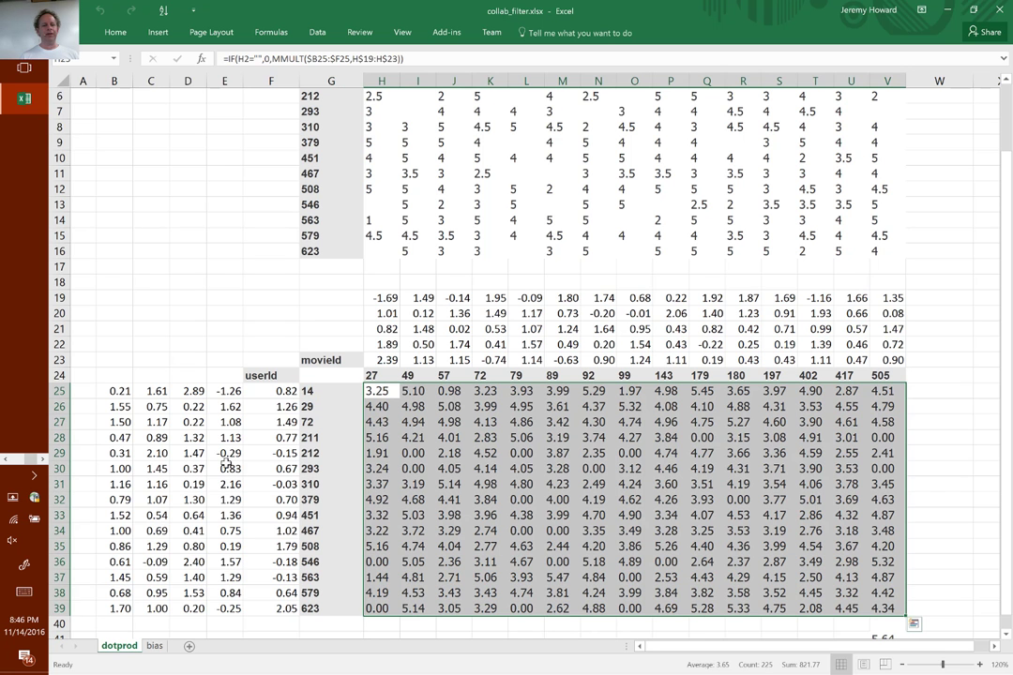
{"action": "key", "text": "Right"}
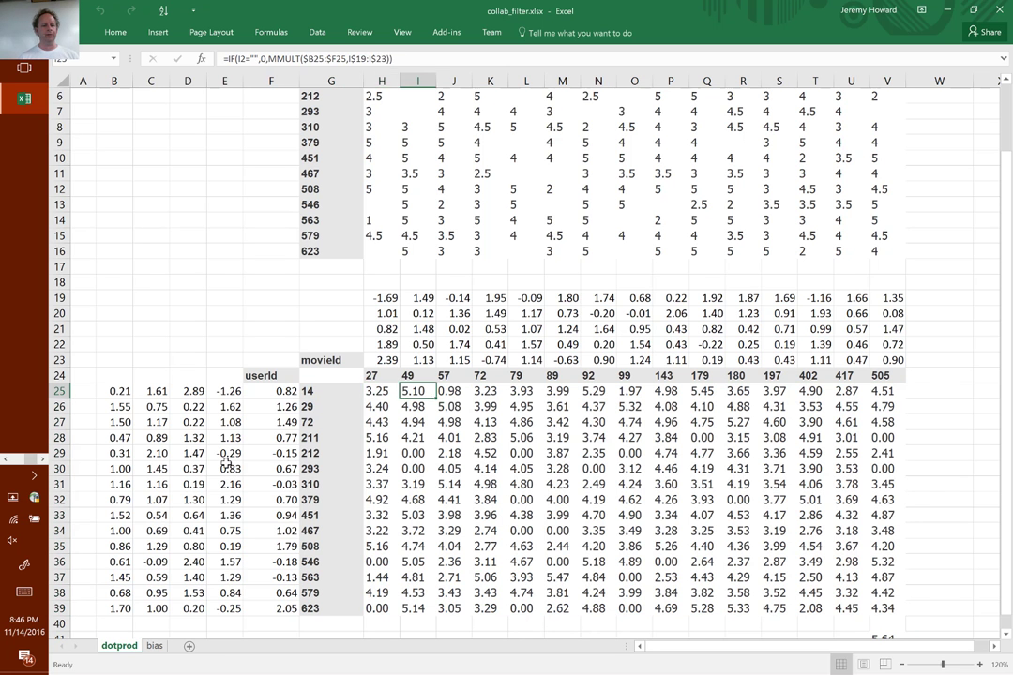
{"action": "key", "text": "Left"}
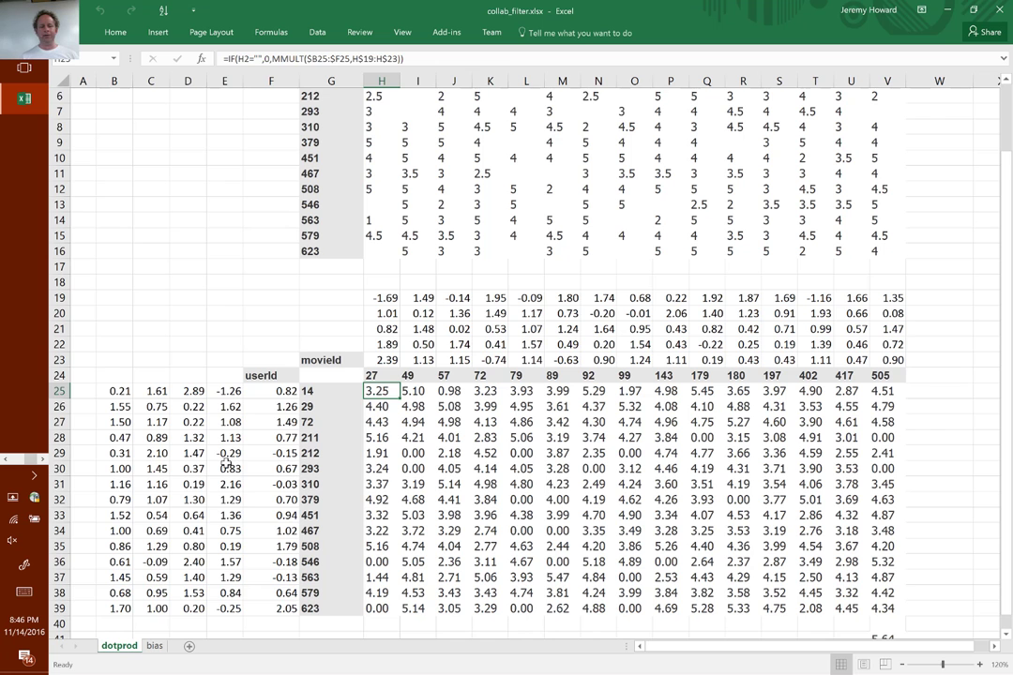
{"action": "key", "text": "ctrl+Down"}
{"action": "key", "text": "Down"}
{"action": "key", "text": "Down"}
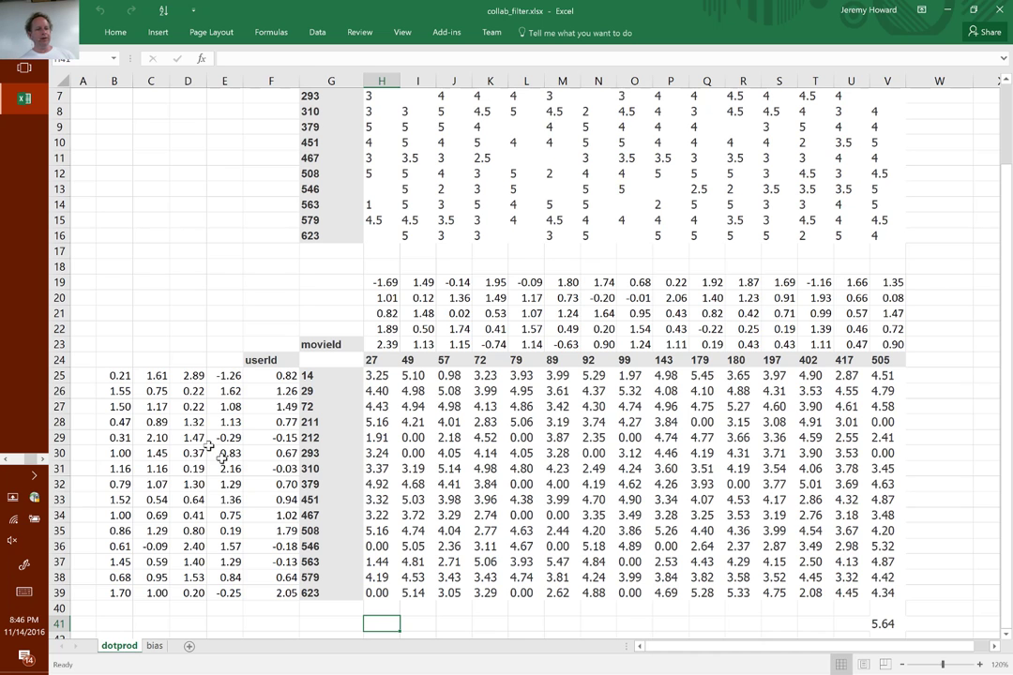
- Highlight movie 27's factors in H19:H23 after pointing out user 14's factor in F25 on the dotprod sheet
{"action": "left_click", "coordinate": [288, 376]}
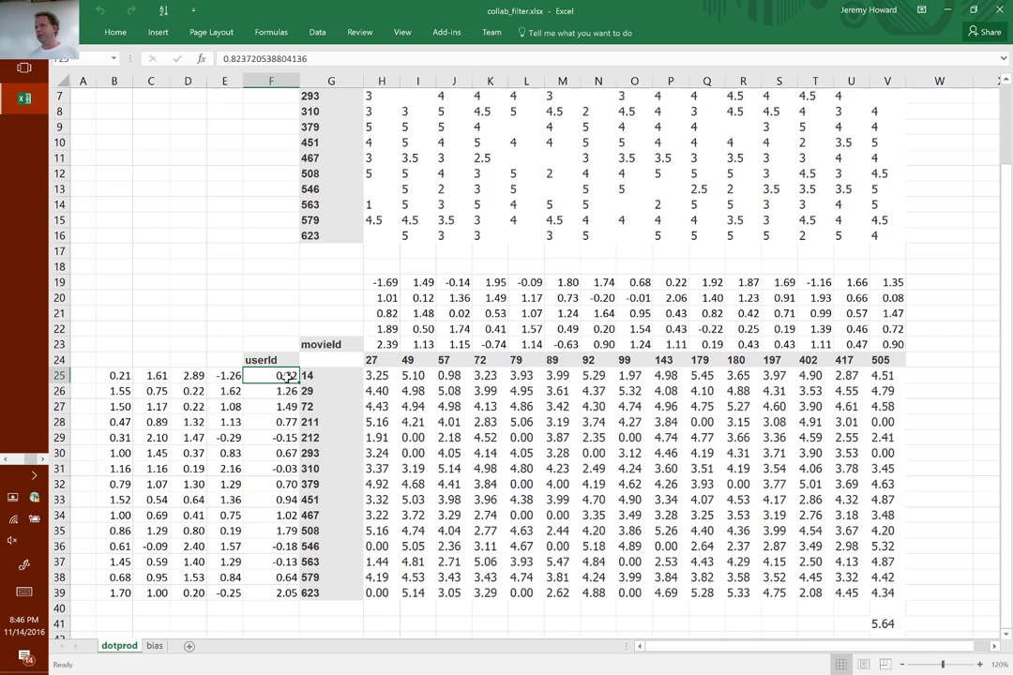
{"action": "key", "text": "Right"}
{"action": "key", "text": "Right"}
{"action": "key", "text": "Up"}
{"action": "key", "text": "Up"}
{"action": "key", "text": "shift+Up"}
{"action": "key", "text": "shift+Up"}
{"action": "key", "text": "shift+Up"}
{"action": "key", "text": "shift+Up"}
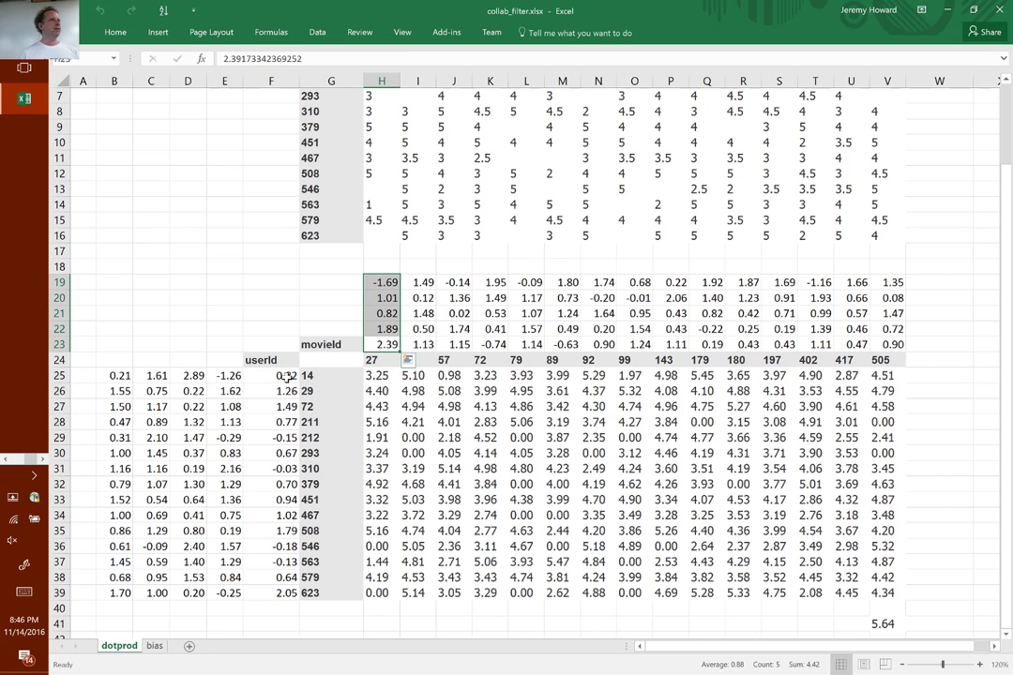
{"action": "key", "text": "Down"}
{"action": "key", "text": "Down"}
{"action": "key", "text": "Down"}
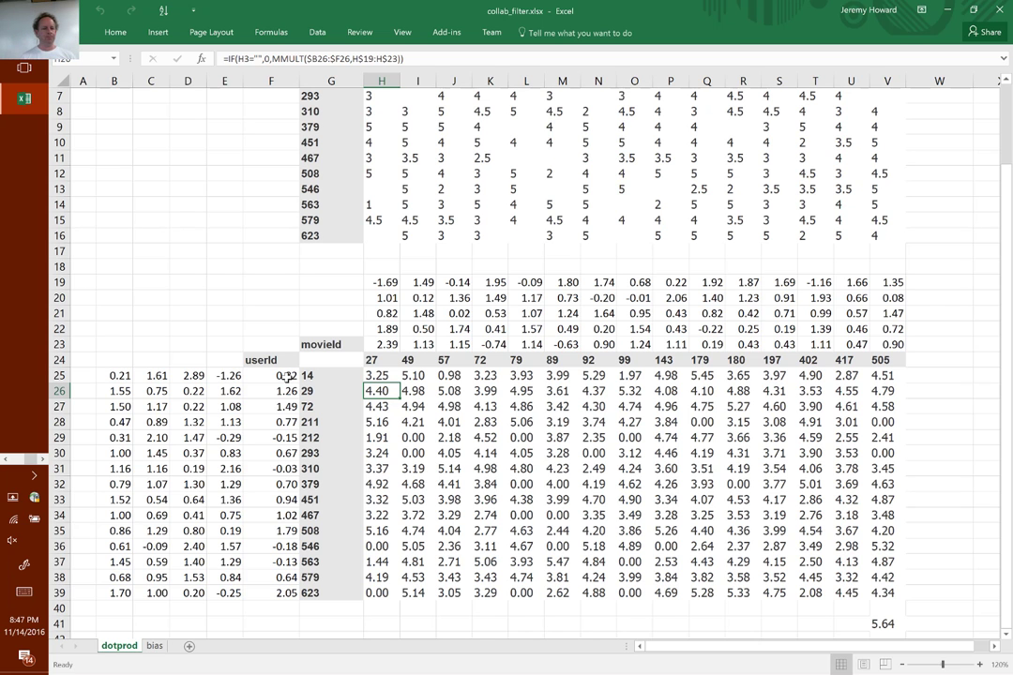
- Show the bias sheet's factors and predictions at 120% zoom
{"action": "left_click", "coordinate": [152, 646]}
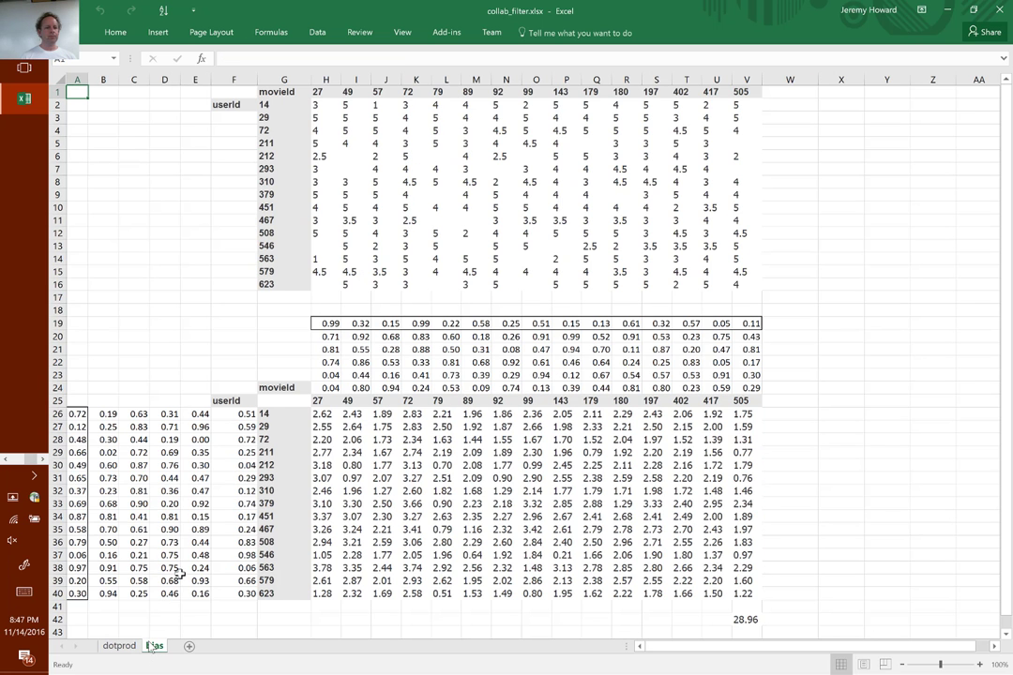
{"action": "left_click", "coordinate": [978, 664]}
{"action": "left_click", "coordinate": [978, 664]}
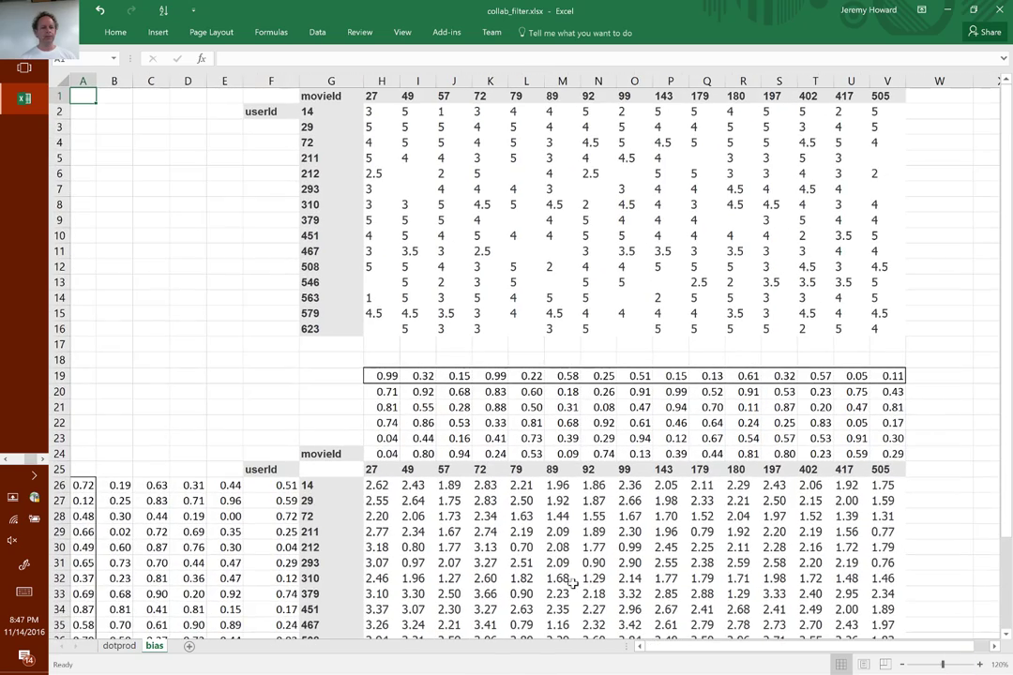
{"action": "scroll", "coordinate": [573, 583], "scroll_direction": "down", "scroll_amount": 1}
{"action": "scroll", "coordinate": [573, 583], "scroll_direction": "down", "scroll_amount": 1}
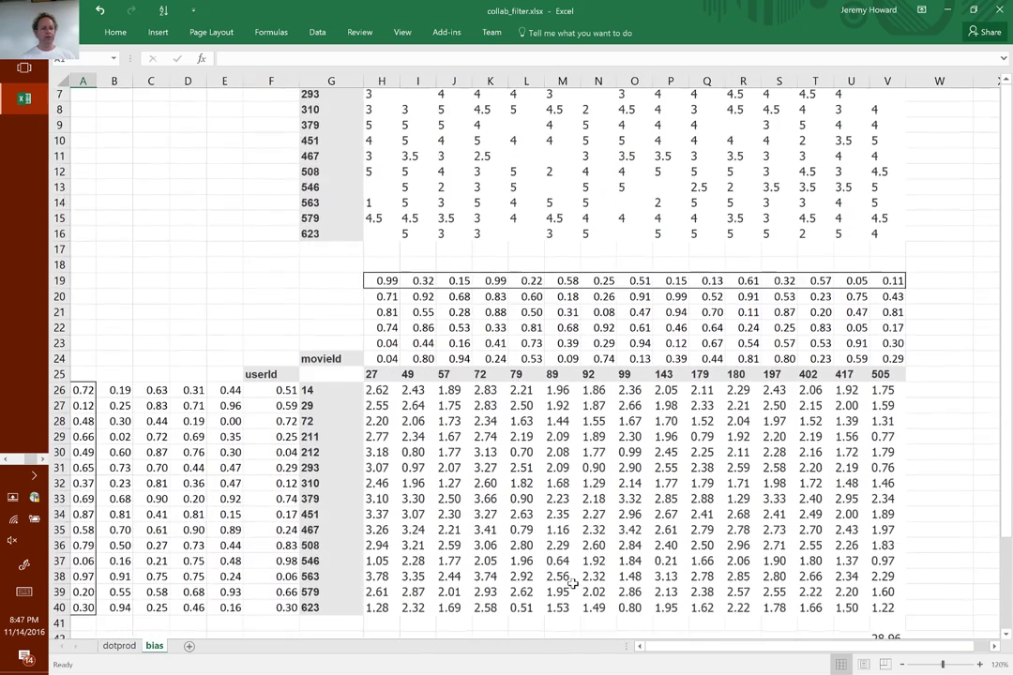
- Highlight the movie bias row H19:V19 and the user bias column A26:A40
{"action": "left_click", "coordinate": [375, 282]}
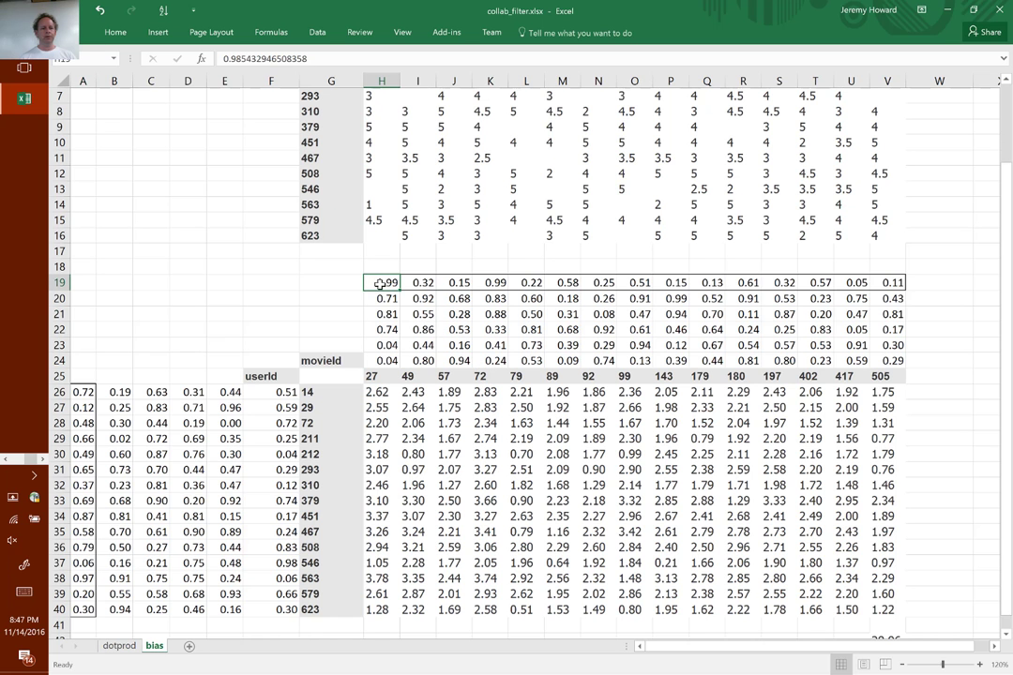
{"action": "key", "text": "ctrl+shift+Right"}
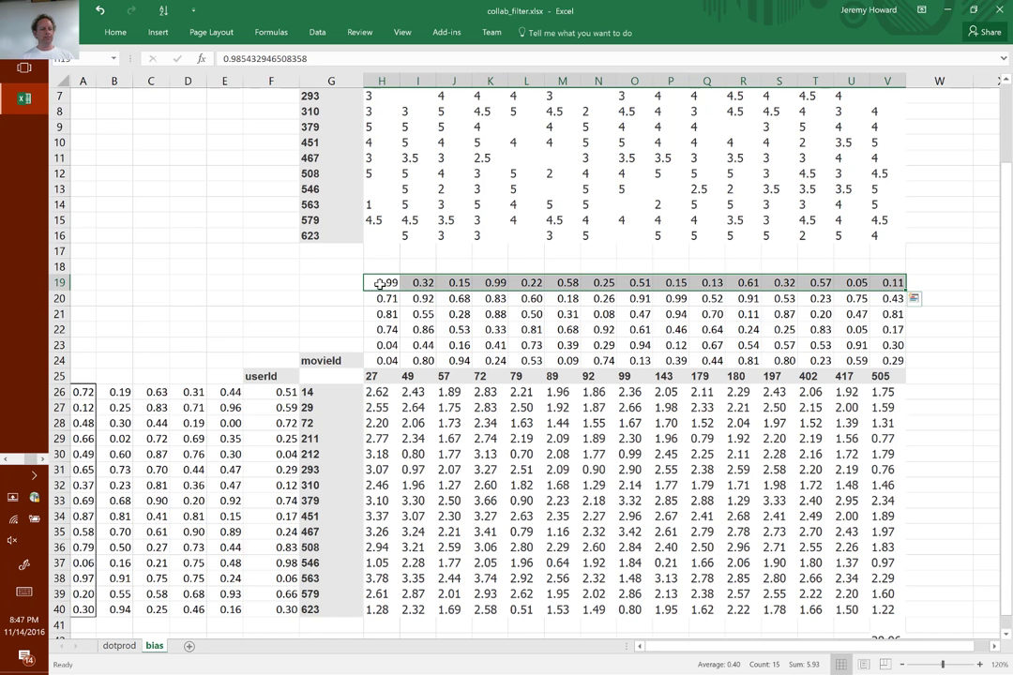
{"action": "left_click", "coordinate": [82, 392]}
{"action": "key", "text": "ctrl+shift+Down"}
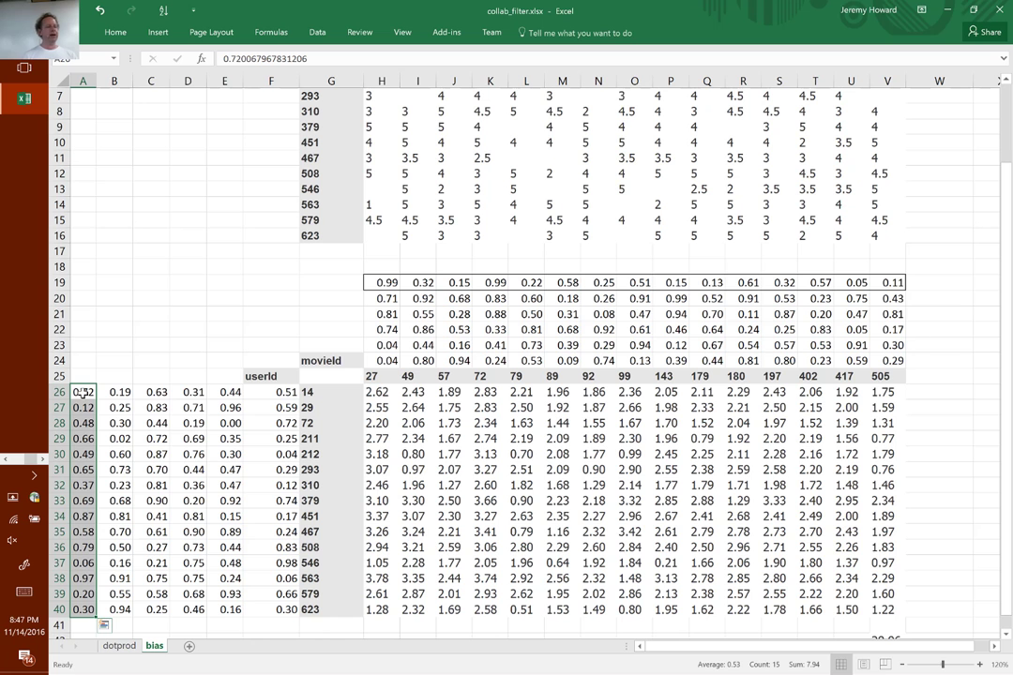
- Inspect the prediction formula in I27 with its bias terms, plus the bias values of movie 27 and user 563
{"action": "key", "text": "Down"}
{"action": "key", "text": "Right"}
{"action": "key", "text": "Right"}
{"action": "key", "text": "Right"}
{"action": "key", "text": "Right"}
{"action": "key", "text": "Right"}
{"action": "key", "text": "Right"}
{"action": "key", "text": "Right"}
{"action": "key", "text": "Right"}
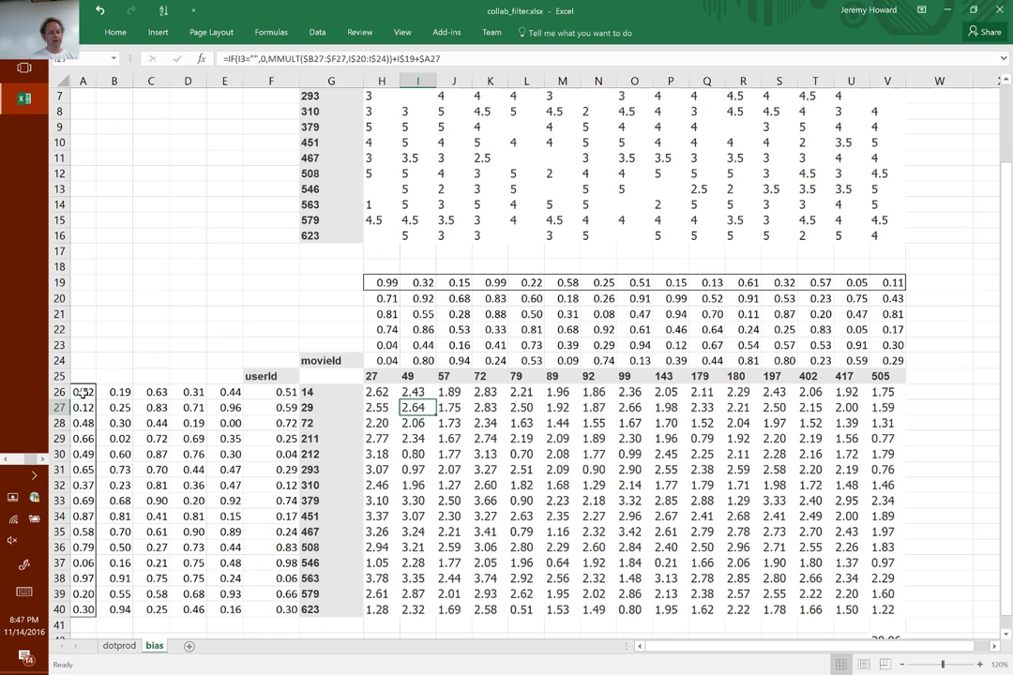
{"action": "key", "text": "F2"}
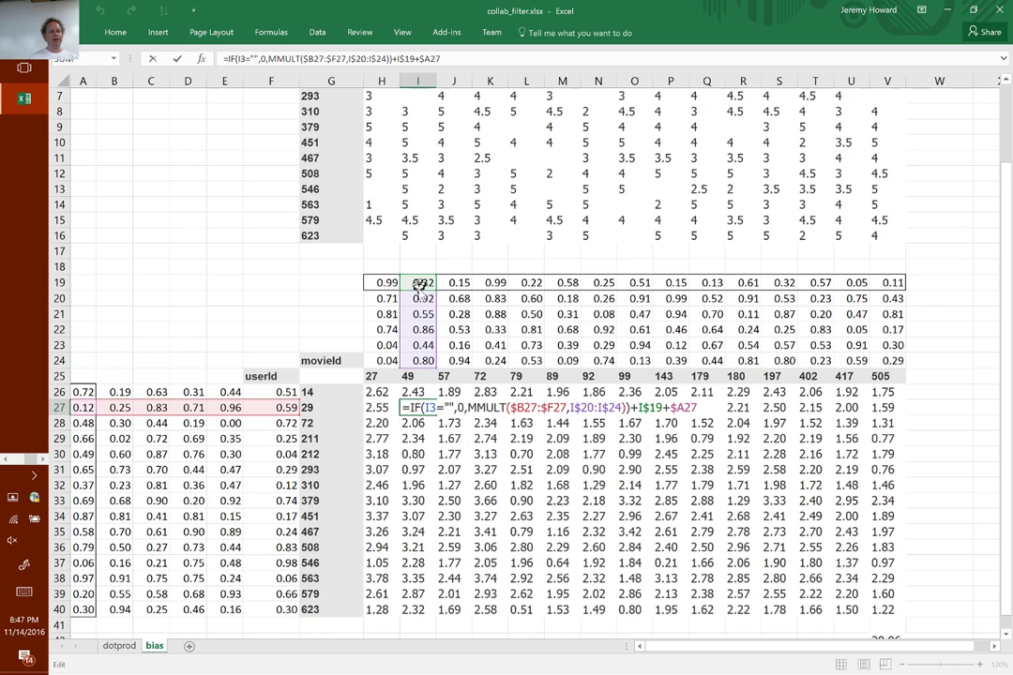
{"action": "left_click", "coordinate": [378, 284]}
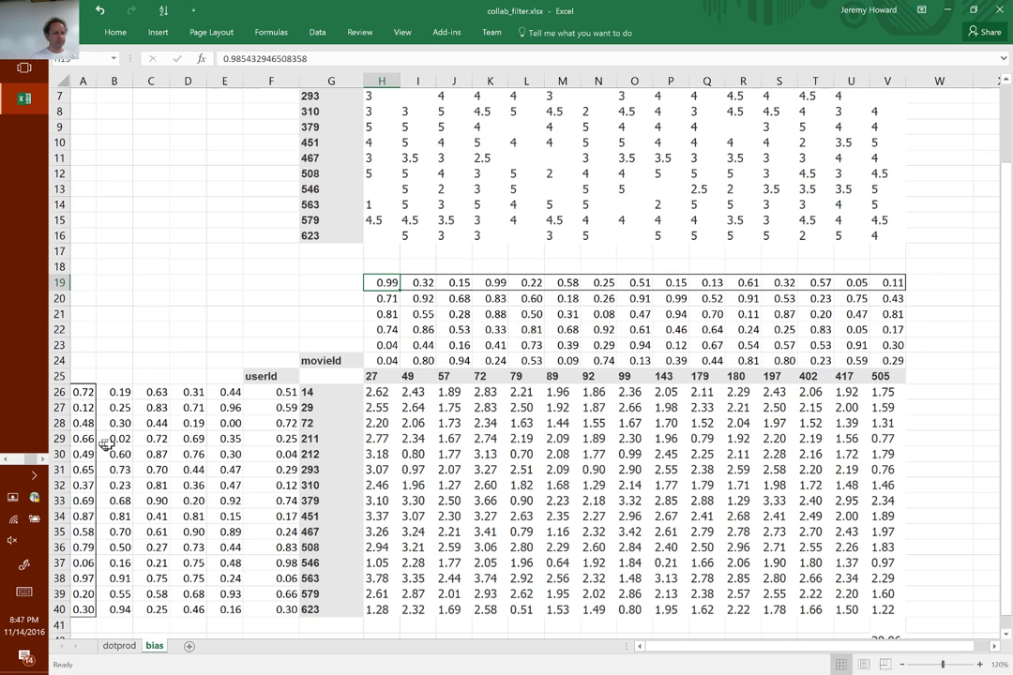
{"action": "left_click", "coordinate": [85, 579]}
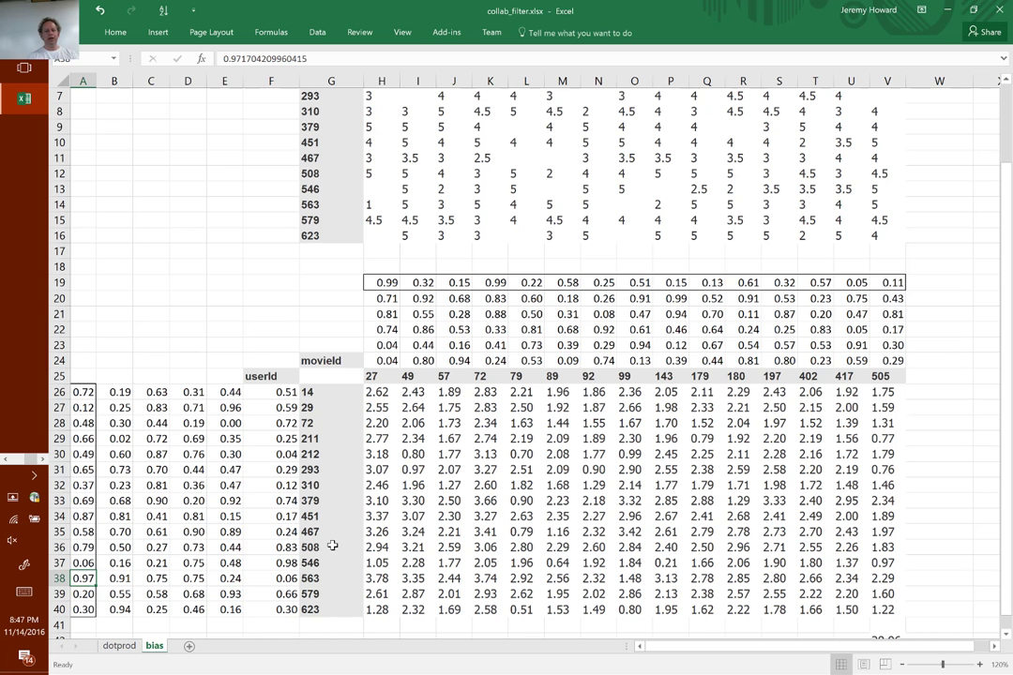
- Check the error formula in V42 of the bias sheet and compare its value with the dotprod sheet's error
{"action": "key", "text": "ctrl+Down"}
{"action": "key", "text": "ctrl+Right"}
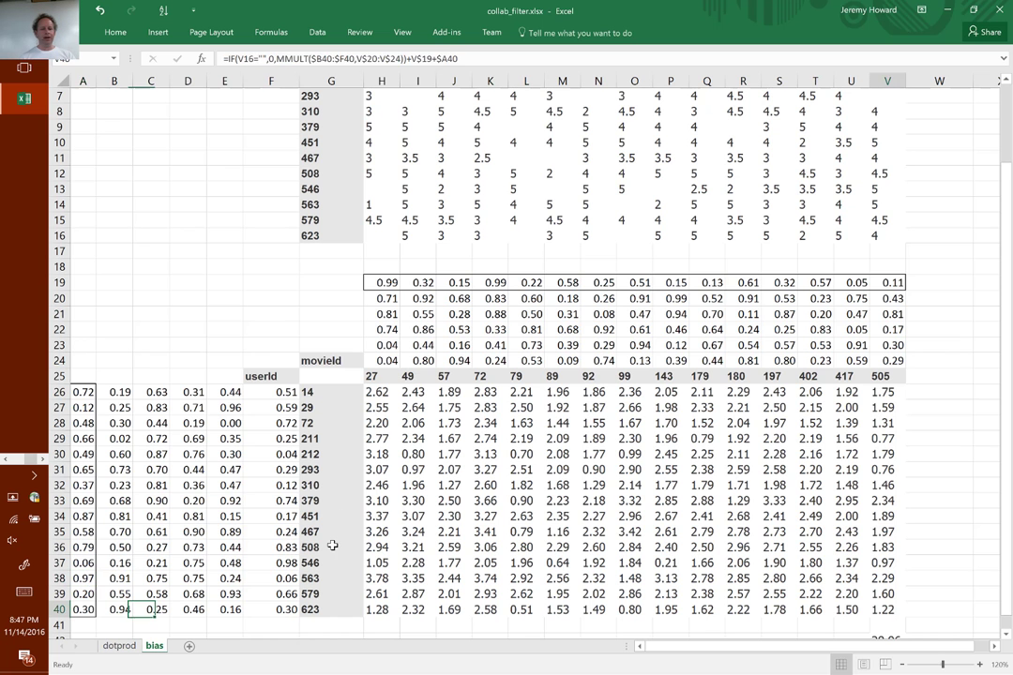
{"action": "key", "text": "ctrl+Down"}
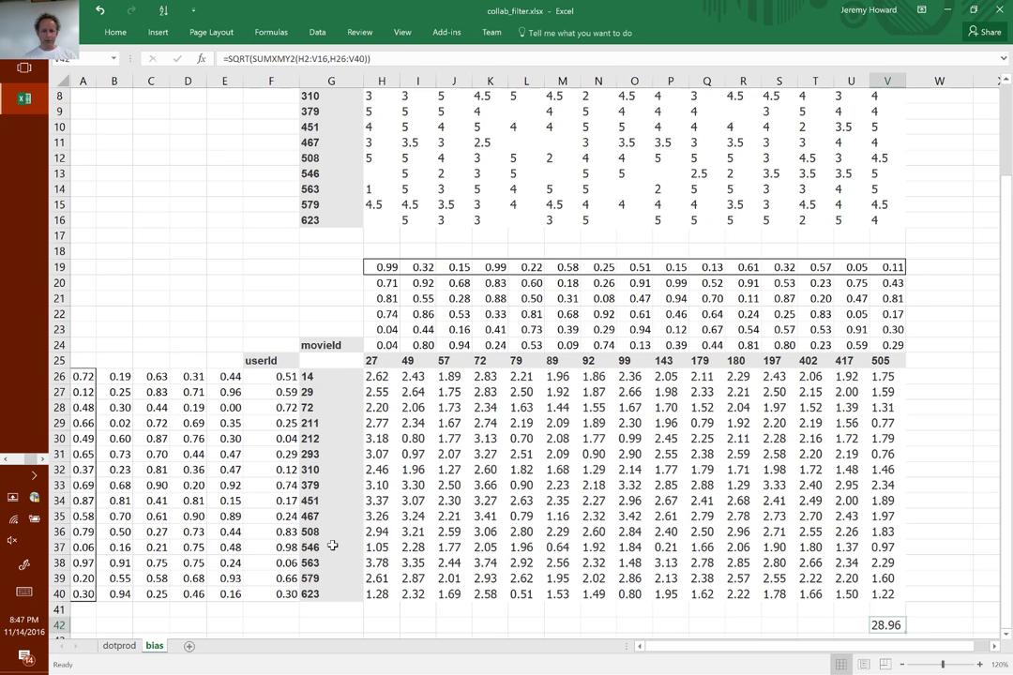
{"action": "key", "text": "ctrl+Page_Up"}
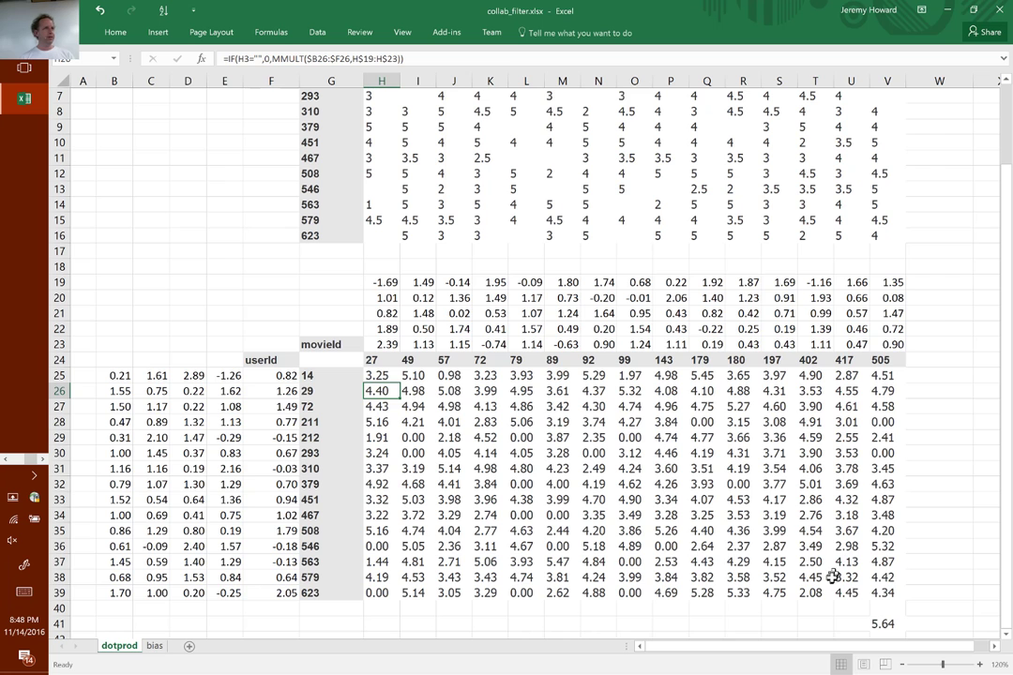
{"action": "key", "text": "ctrl+Page_Down"}
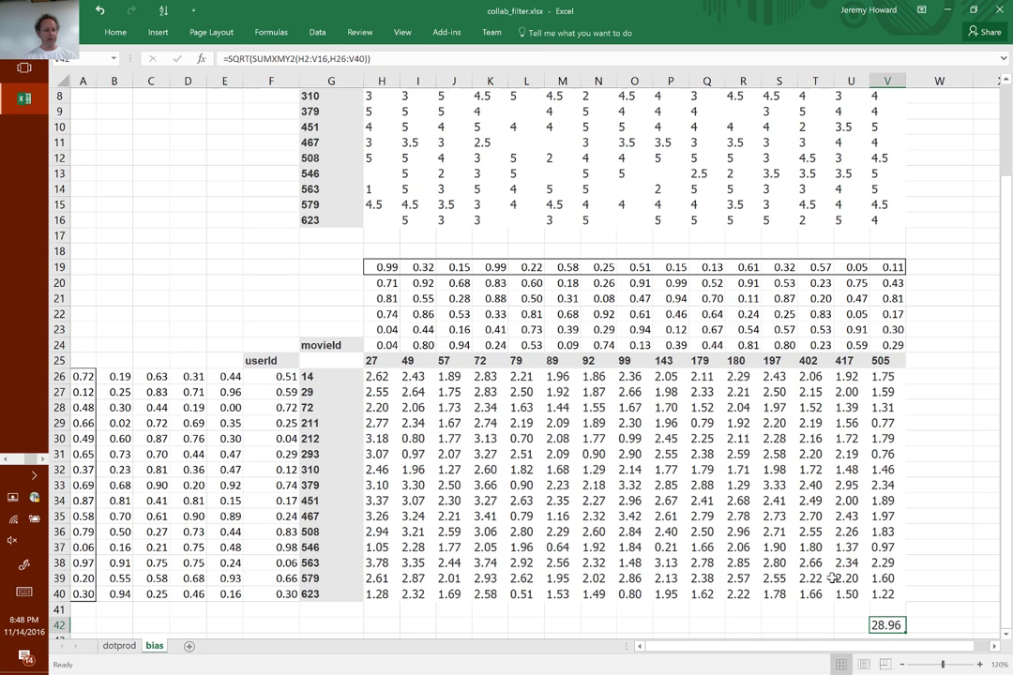
- Run Solver with GRG Nonlinear to minimize V42 by changing H19:V24 and A26:F40, and keep the solution
{"action": "key", "text": "alt"}
{"action": "key", "text": "a"}
{"action": "key", "text": "y"}
{"action": "key", "text": "2"}
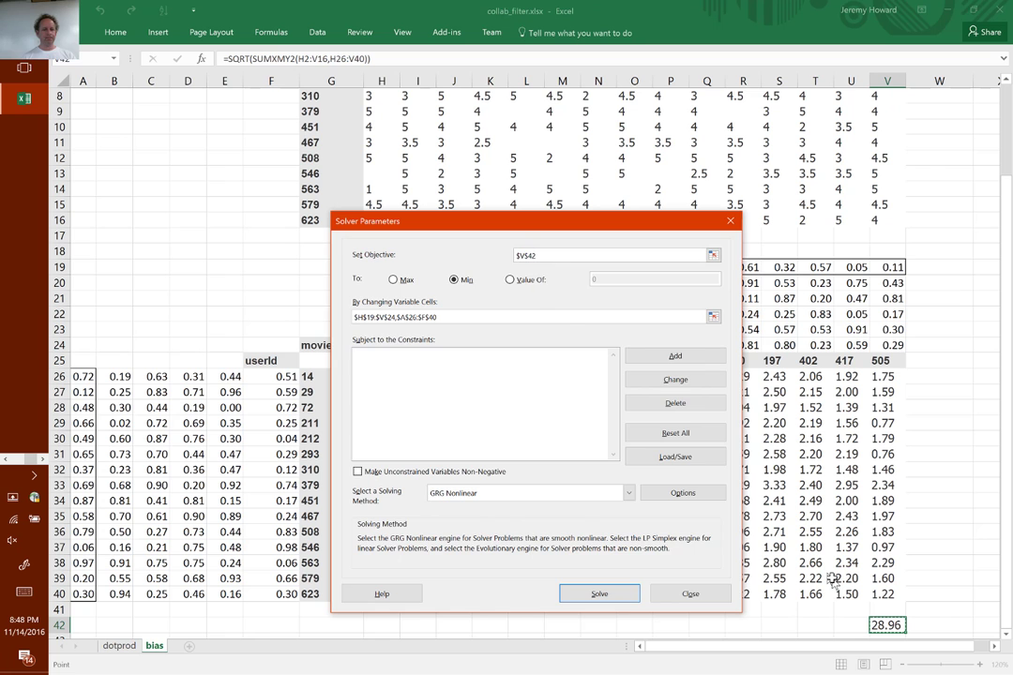
{"action": "key", "text": "Return"}
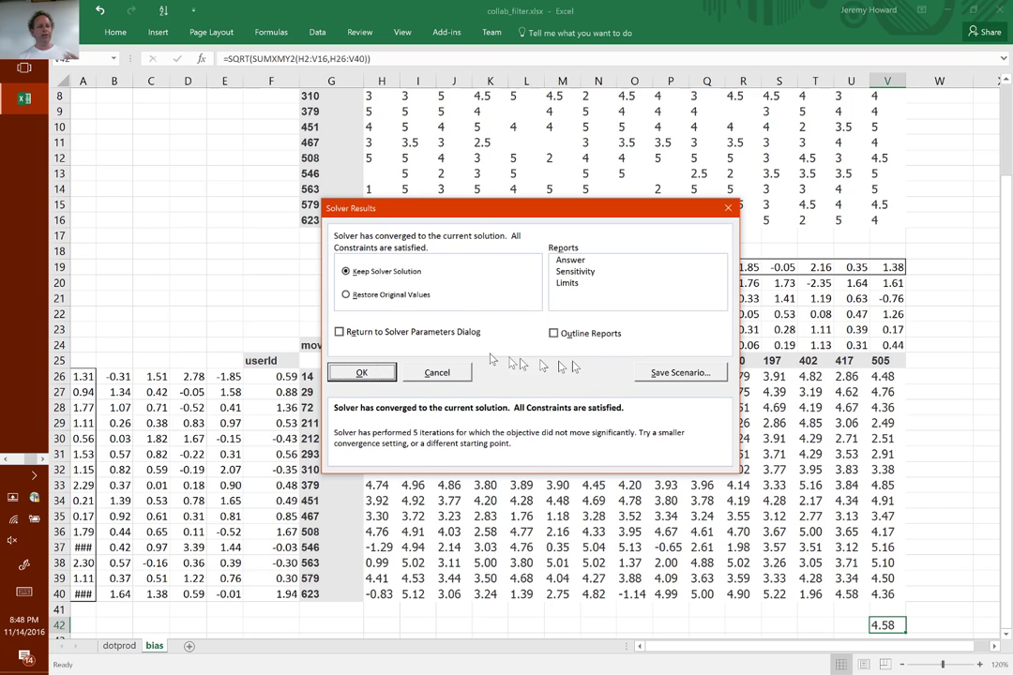
{"action": "left_click", "coordinate": [363, 372]}
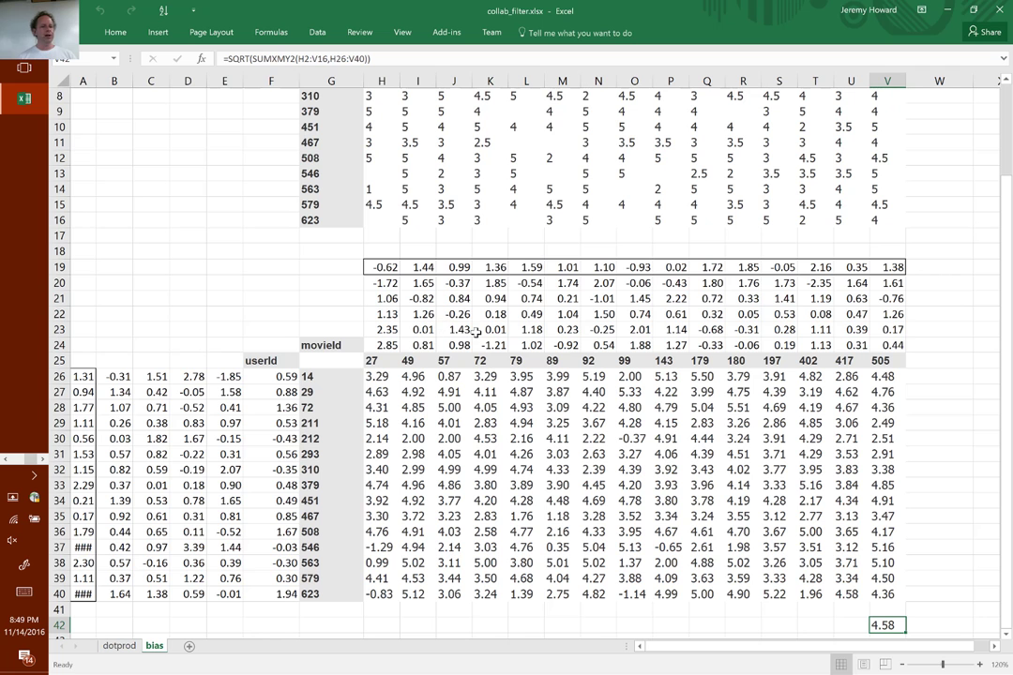
- Review the optimized movie biases and factors, and compare the error in V42 with the dotprod sheet's error
{"action": "left_click_drag", "start_coordinate": [382, 269], "coordinate": [718, 313]}
{"action": "left_click", "coordinate": [744, 314]}
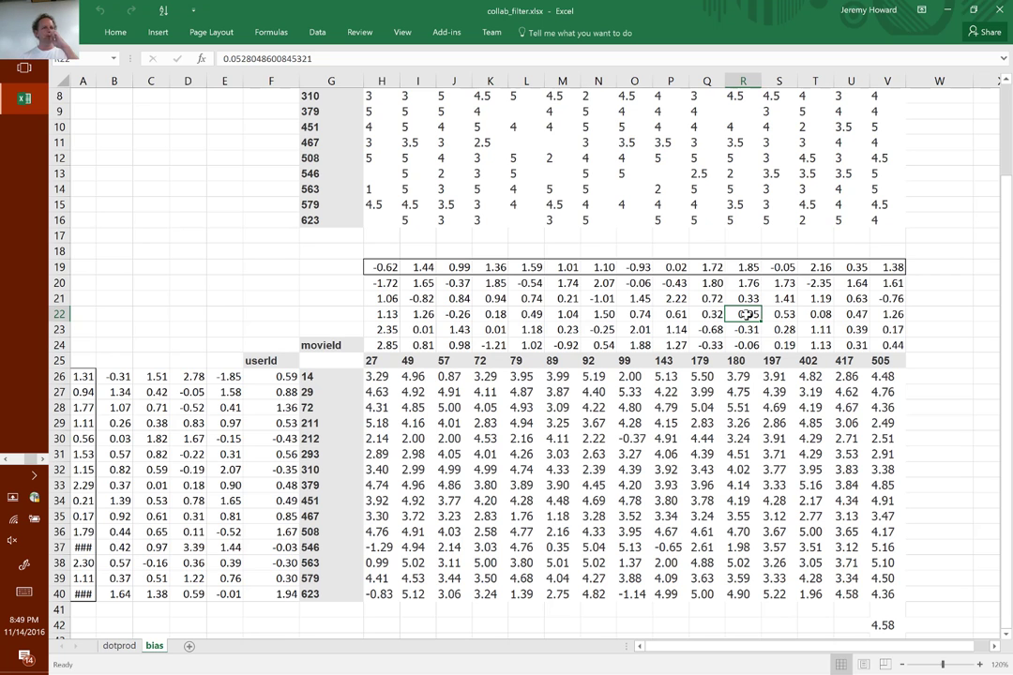
{"action": "left_click", "coordinate": [886, 625]}
{"action": "key", "text": "ctrl+Page_Up"}
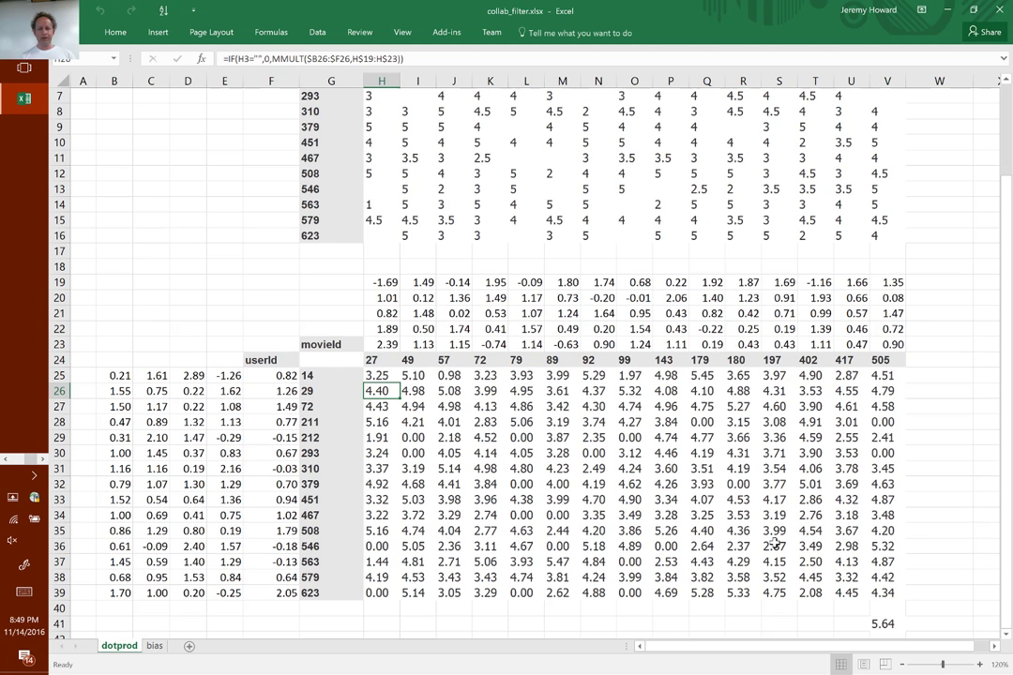
{"action": "key", "text": "ctrl+Page_Down"}
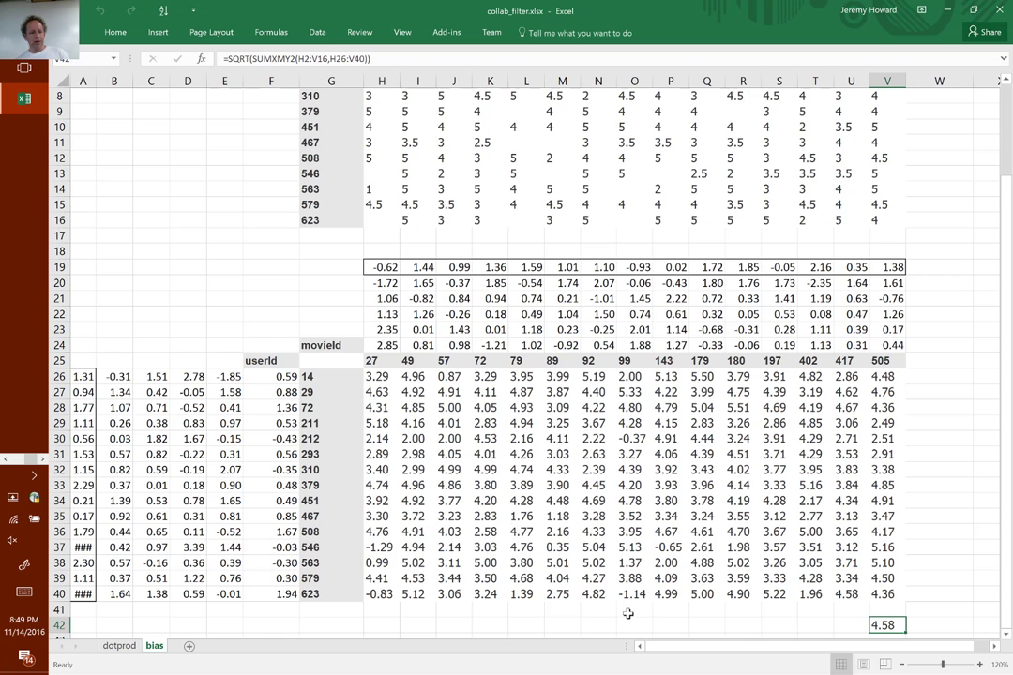
- Compare user 623's prediction for movie 27 in H40 with the corresponding actual rating cell H16
{"action": "key", "text": "Up"}
{"action": "key", "text": "Up"}
{"action": "key", "text": "ctrl+Left"}
{"action": "key", "text": "Right"}
{"action": "key", "text": "Right"}
{"action": "key", "text": "Right"}
{"action": "key", "text": "Right"}
{"action": "key", "text": "Right"}
{"action": "key", "text": "Right"}
{"action": "key", "text": "Right"}
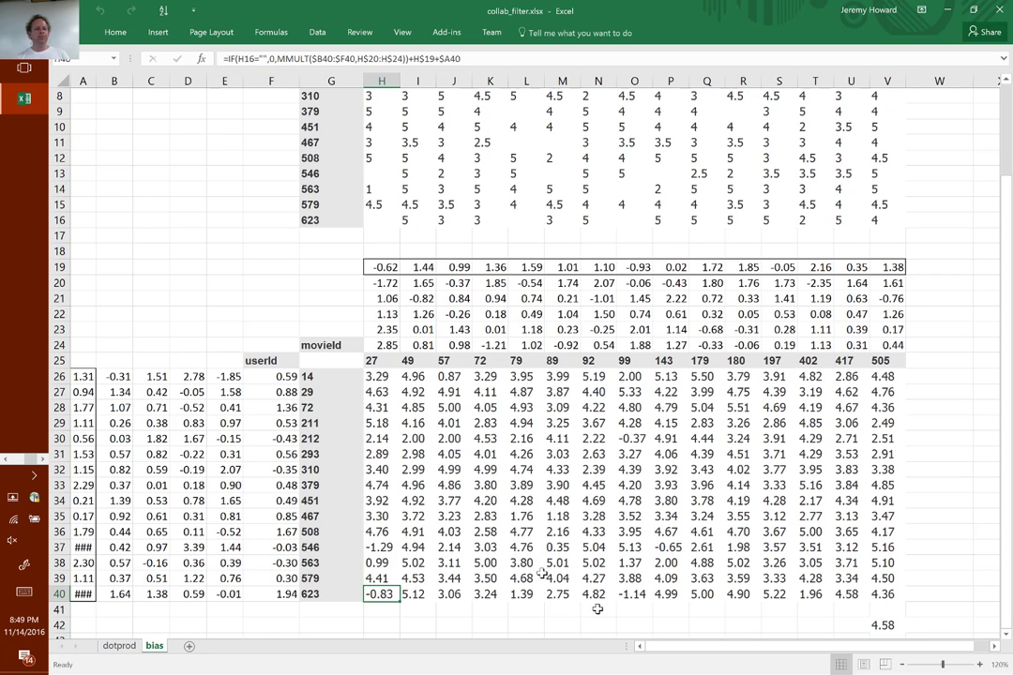
{"action": "left_click", "coordinate": [377, 216]}
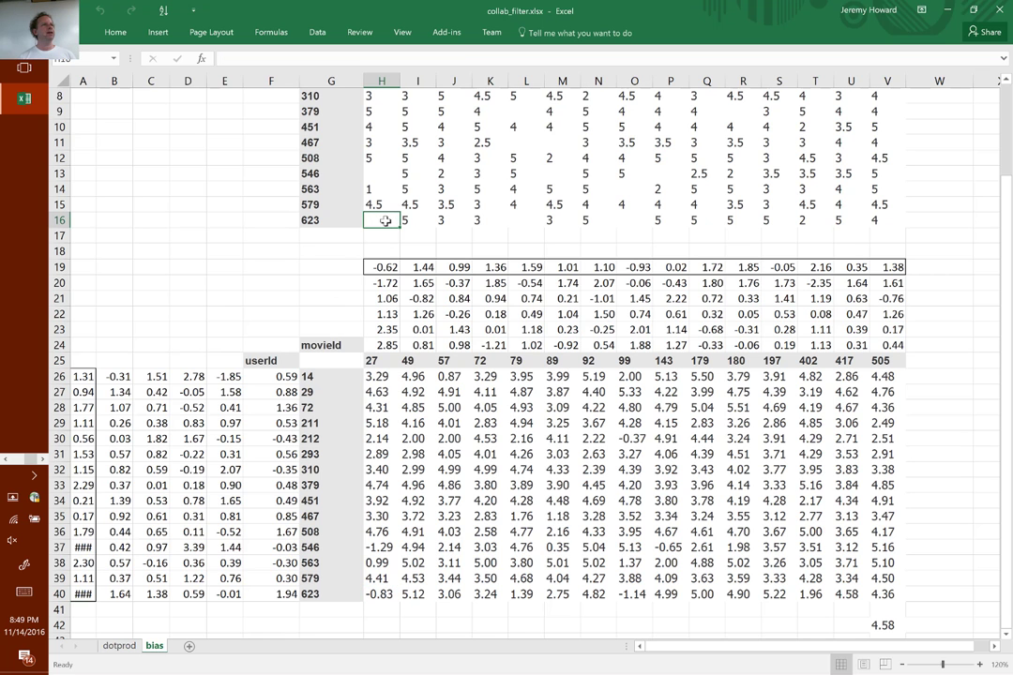
- Correct the formula in H26 to =IF(H2="",0,MMULT($B26:$F26,H$20:H$24)+H$19+$A26), so the biases fall inside the IF
{"action": "left_click", "coordinate": [370, 376]}
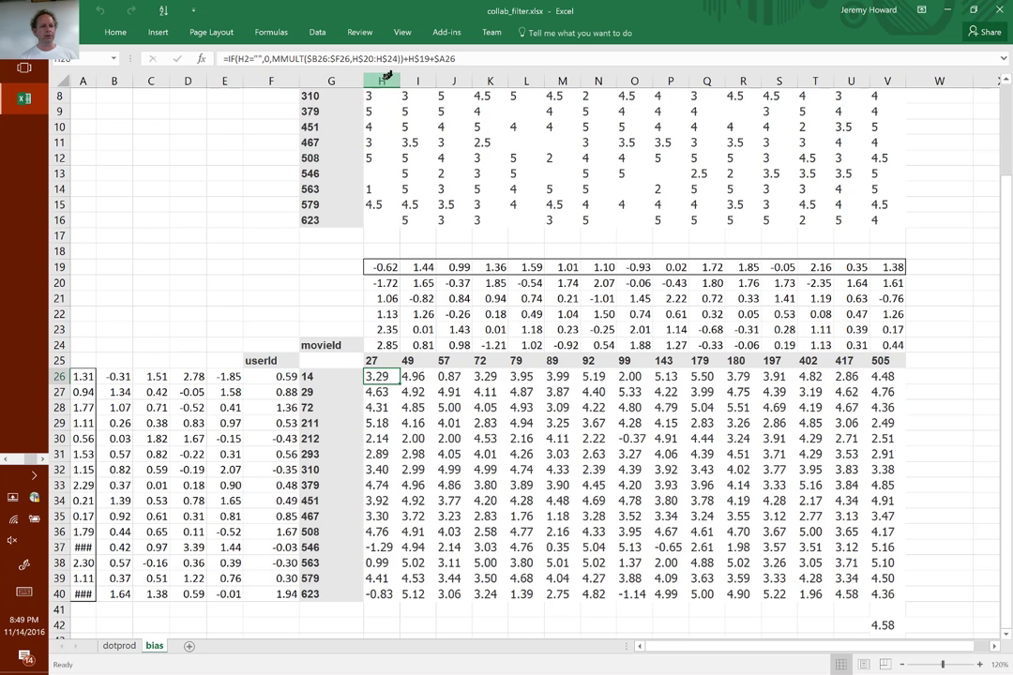
{"action": "key", "text": "F2"}
{"action": "key", "text": "Left"}
{"action": "key", "text": "Left"}
{"action": "key", "text": "Left"}
{"action": "key", "text": "Left"}
{"action": "key", "text": "Left"}
{"action": "key", "text": "Left"}
{"action": "key", "text": "Left"}
{"action": "key", "text": "Left"}
{"action": "key", "text": "Left"}
{"action": "key", "text": "Left"}
{"action": "key", "text": "BackSpace"}
{"action": "key", "text": "End"}
{"action": "type", "text": ")"}
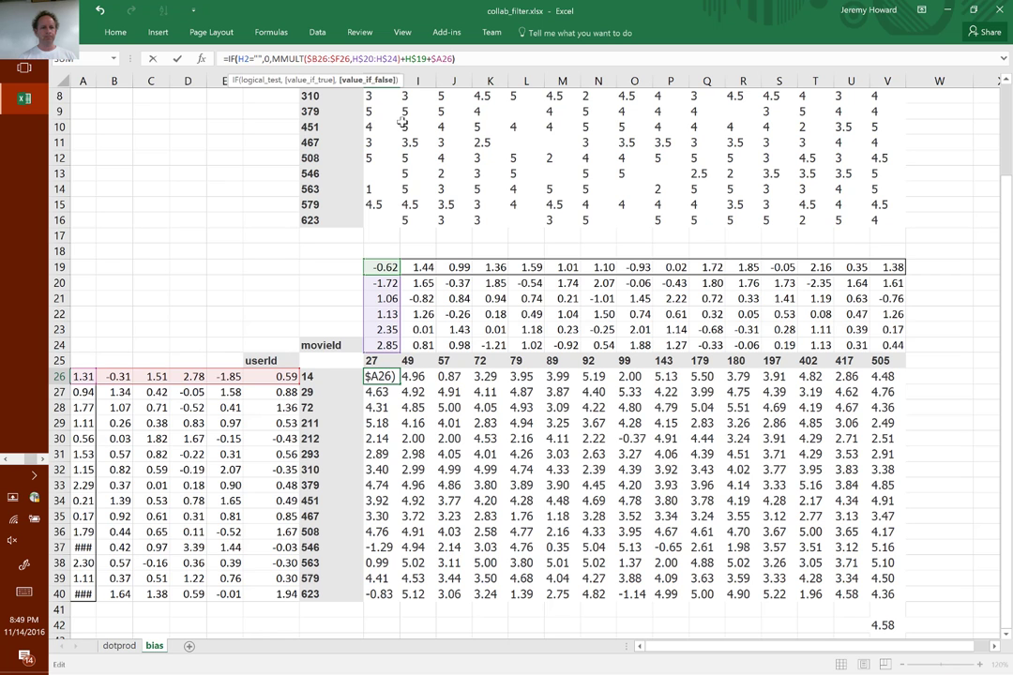
{"action": "key", "text": "ctrl+Return"}
- Fill the corrected H26 formula across the whole prediction block H26:V40
{"action": "key", "text": "ctrl+shift+Right"}
{"action": "key", "text": "ctrl+shift+Down"}
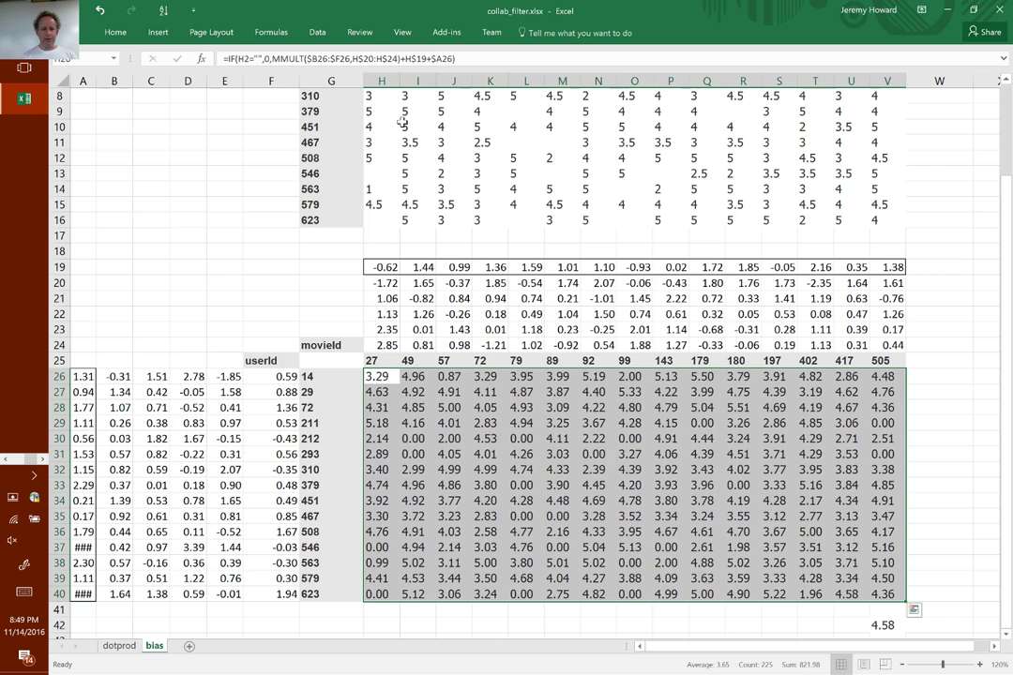
{"action": "key", "text": "ctrl+d"}
{"action": "key", "text": "ctrl+r"}
- Rerun Solver on the error cell V42 with the corrected prediction formulas and keep the solution
{"action": "key", "text": "Down"}
{"action": "key", "text": "Right"}
{"action": "key", "text": "ctrl+Right"}
{"action": "key", "text": "Down"}
{"action": "key", "text": "Down"}
{"action": "key", "text": "Down"}
{"action": "key", "text": "Down"}
{"action": "key", "text": "Down"}
{"action": "key", "text": "Down"}
{"action": "key", "text": "Down"}
{"action": "key", "text": "Down"}
{"action": "key", "text": "Down"}
{"action": "key", "text": "Down"}
{"action": "key", "text": "Down"}
{"action": "key", "text": "Down"}
{"action": "key", "text": "Down"}
{"action": "key", "text": "Down"}
{"action": "key", "text": "Down"}
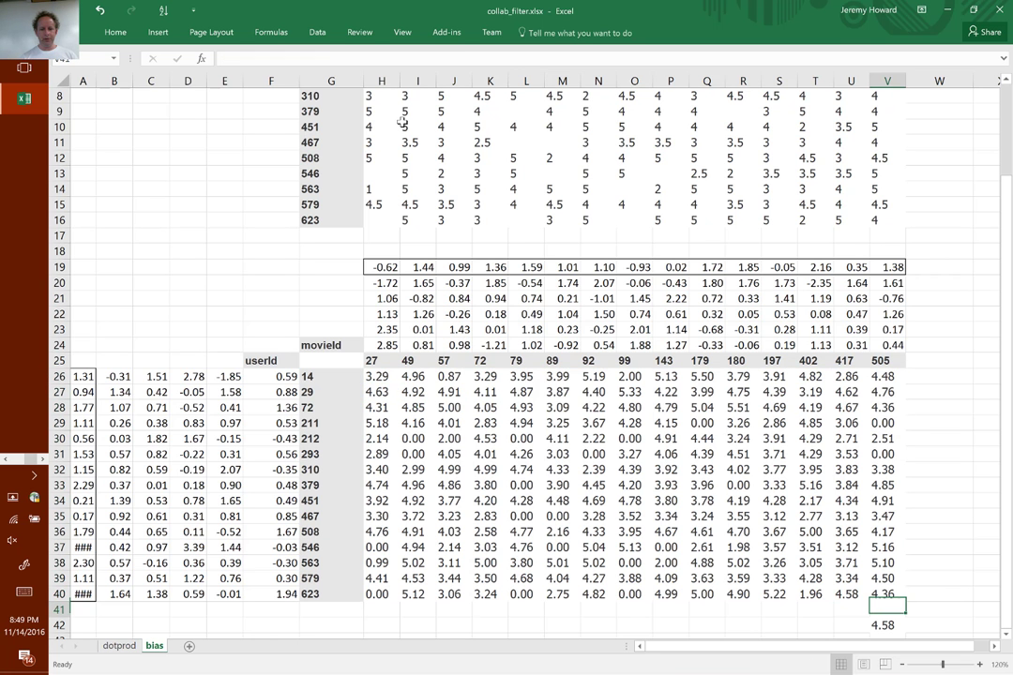
{"action": "key", "text": "alt+a"}
{"action": "key", "text": "y"}
{"action": "key", "text": "2"}
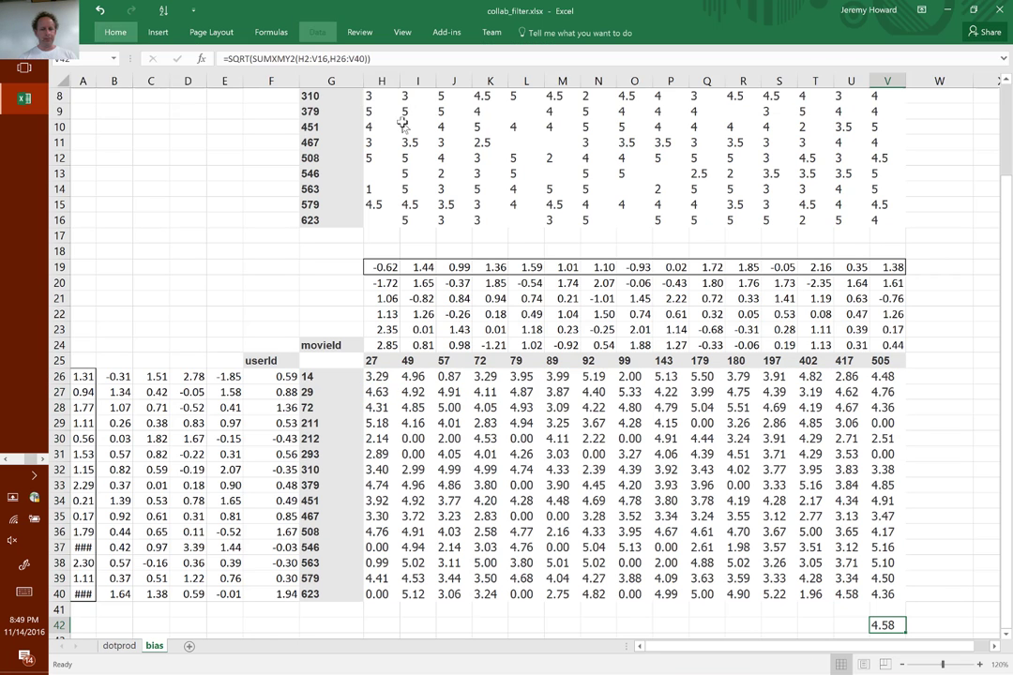
{"action": "left_click", "coordinate": [595, 592]}
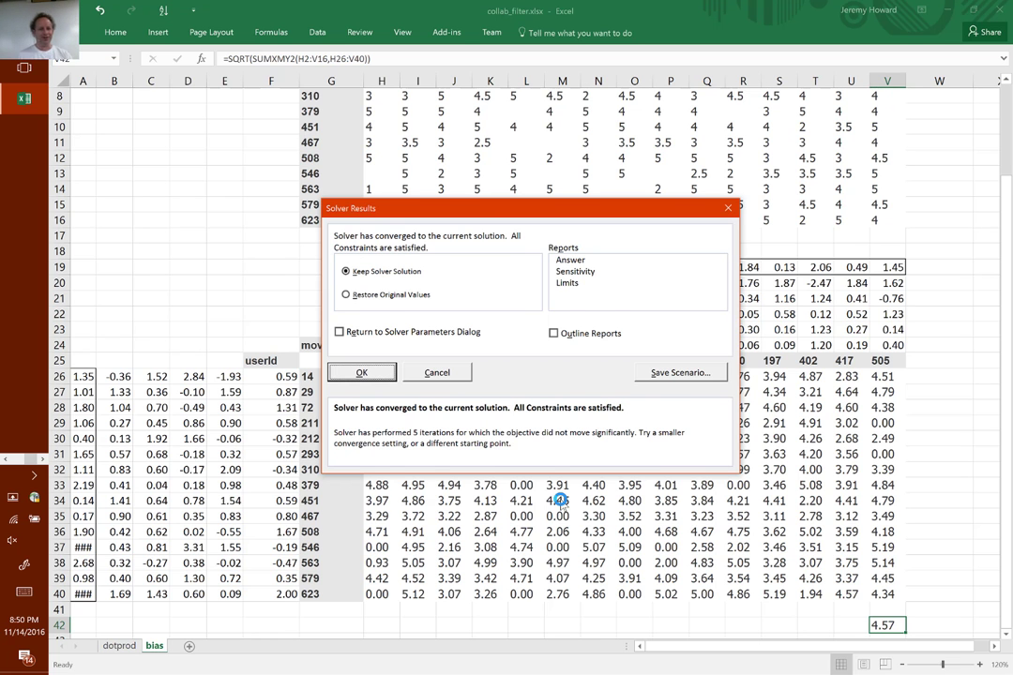
{"action": "left_click", "coordinate": [361, 372]}
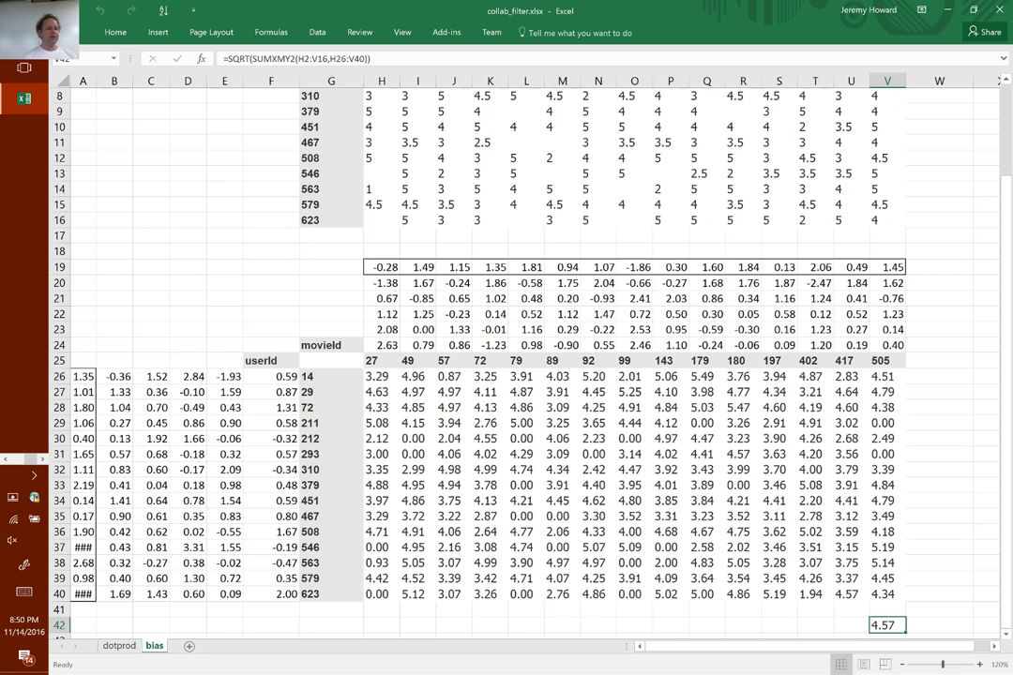
- Widen column A enough to display all the user bias values
{"action": "mouse_move", "coordinate": [95, 81]}
{"action": "left_mouse_down"}
{"action": "mouse_move", "coordinate": [84, 83]}
{"action": "mouse_move", "coordinate": [104, 88]}
{"action": "left_mouse_up"}
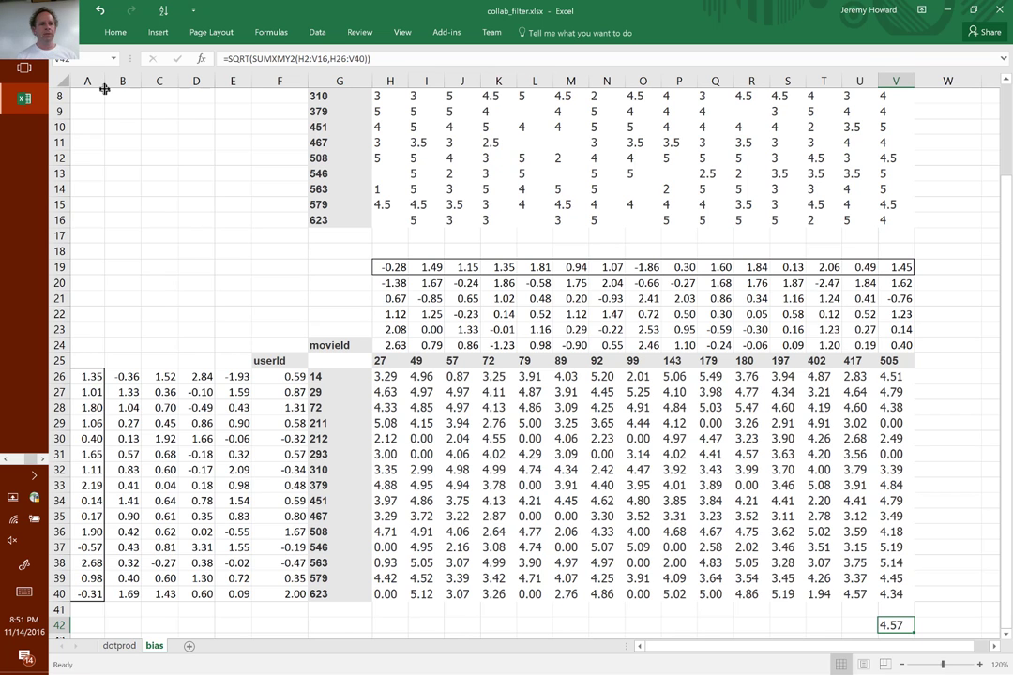
- Show the dotprod sheet for comparison, then switch to the lesson4 notebook in Chrome
{"action": "key", "text": "ctrl+Page_Up"}
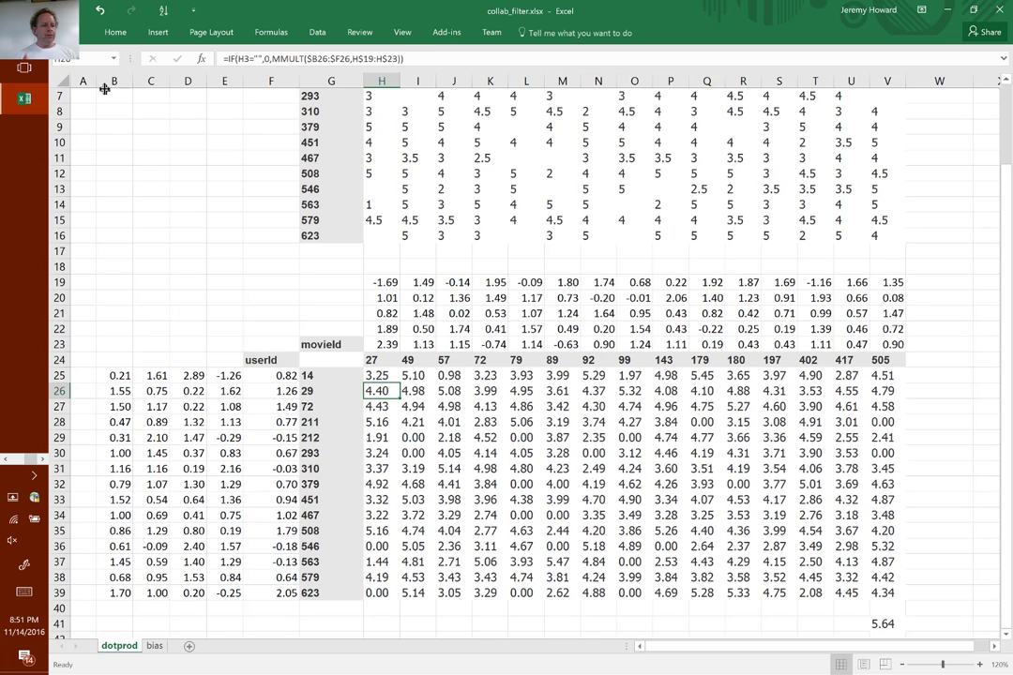
{"action": "key", "text": "alt+Tab"}
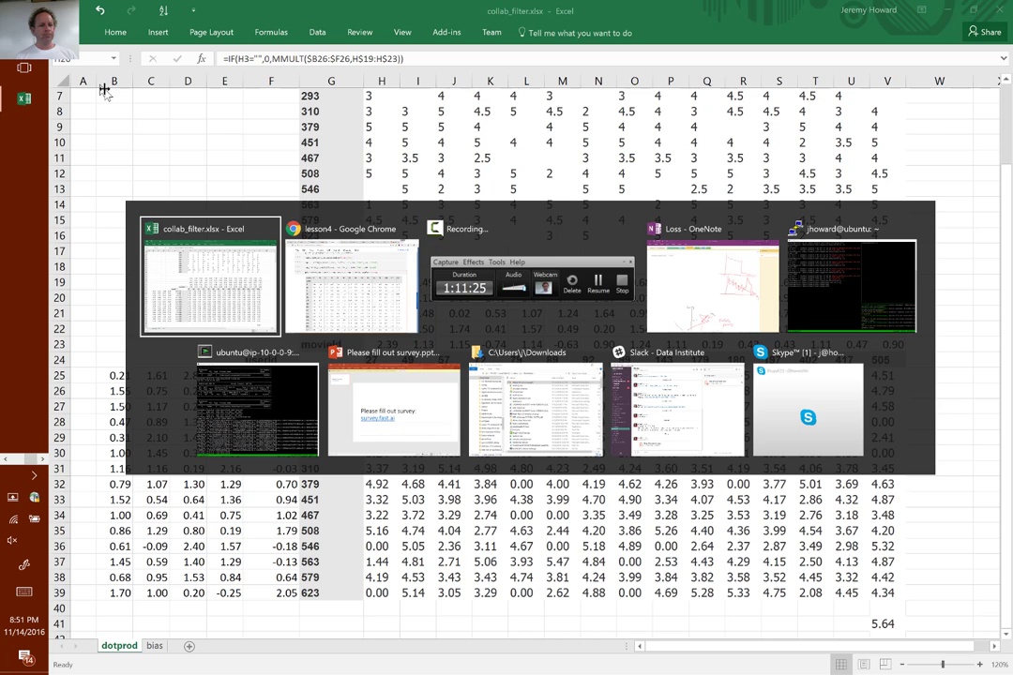
{"action": "key", "text": "Escape"}
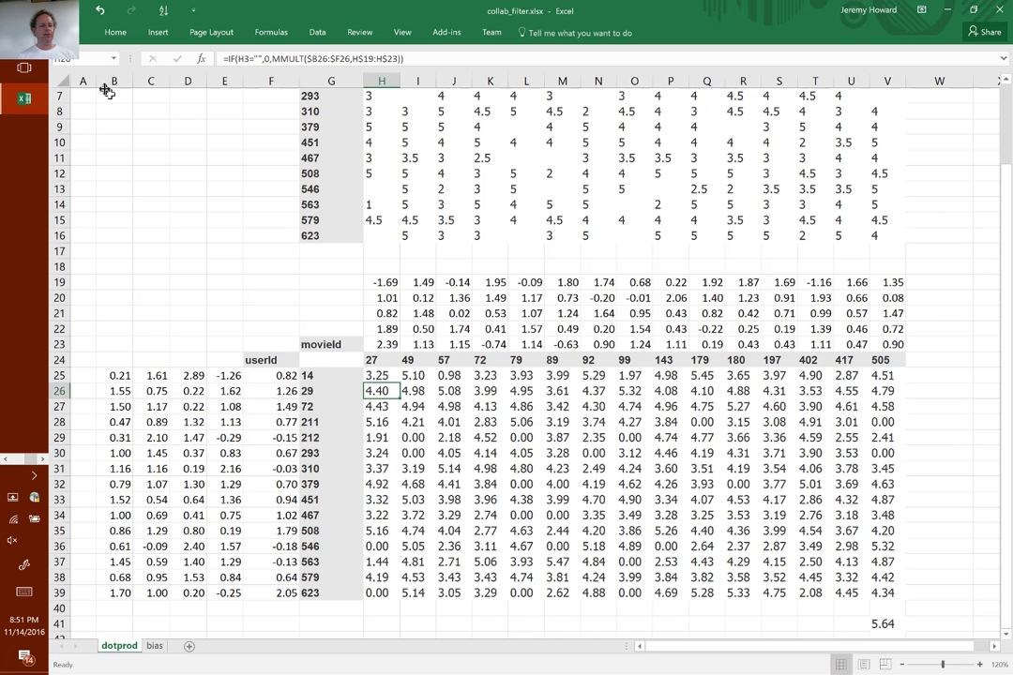
{"action": "key", "text": "ctrl+Left"}
{"action": "key", "text": "alt+Tab"}
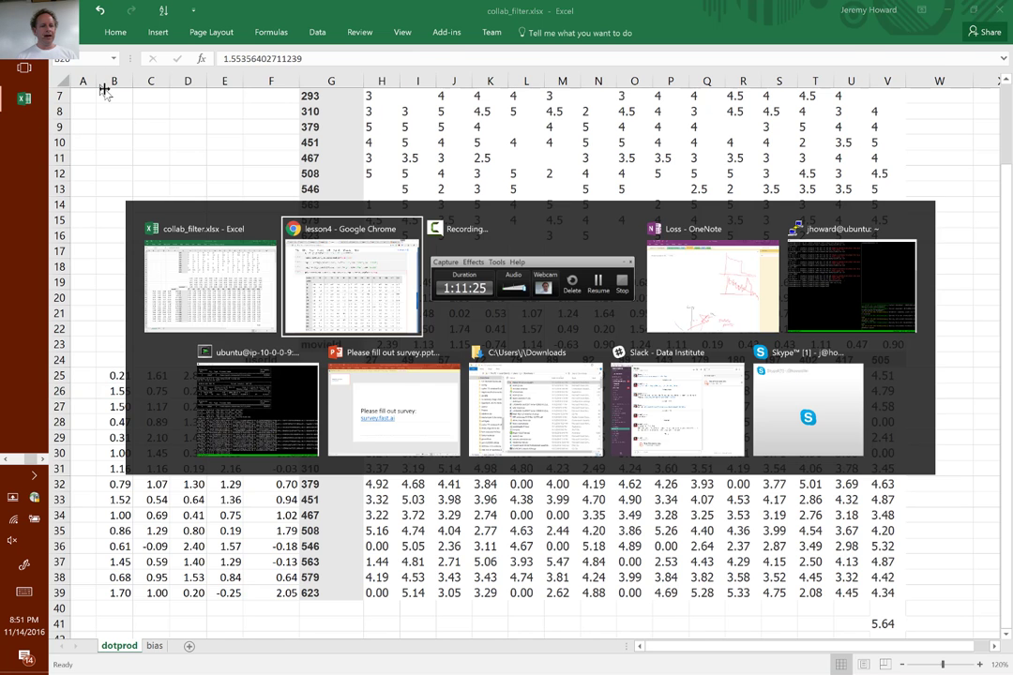
- Go back up the notebook to the ratings preview and len(ratings) cell under Set up data
{"action": "key", "text": "Up"}
{"action": "key", "text": "Up"}
{"action": "key", "text": "Up"}
{"action": "key", "text": "Up"}
{"action": "key", "text": "Up"}
{"action": "key", "text": "Down"}
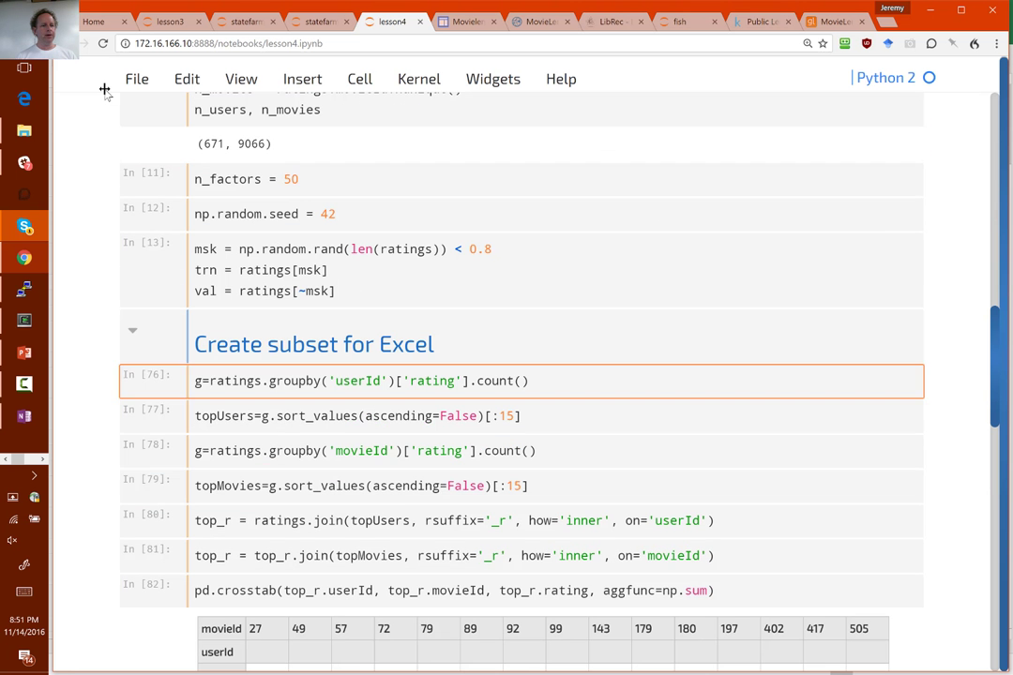
{"action": "key", "text": "Down"}
{"action": "key", "text": "Down"}
{"action": "key", "text": "Up"}
{"action": "key", "text": "Up"}
{"action": "key", "text": "Up"}
{"action": "key", "text": "Up"}
{"action": "key", "text": "Up"}
{"action": "key", "text": "Up"}
{"action": "key", "text": "Up"}
{"action": "key", "text": "Up"}
{"action": "key", "text": "Up"}
{"action": "key", "text": "Up"}
{"action": "key", "text": "Up"}
{"action": "key", "text": "Up"}
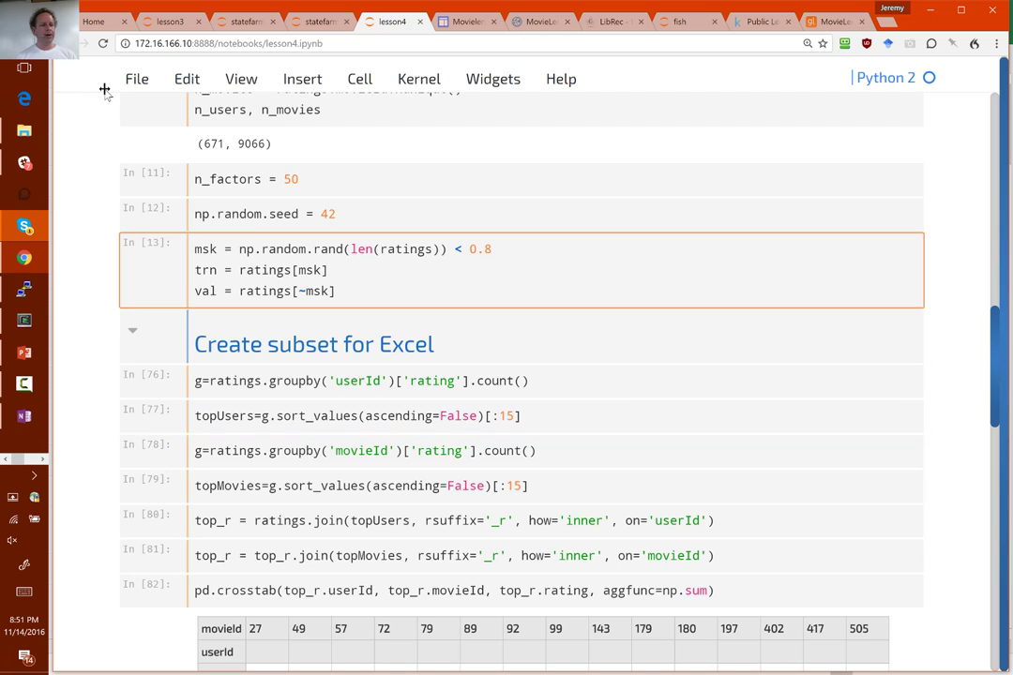
{"action": "key", "text": "Down"}
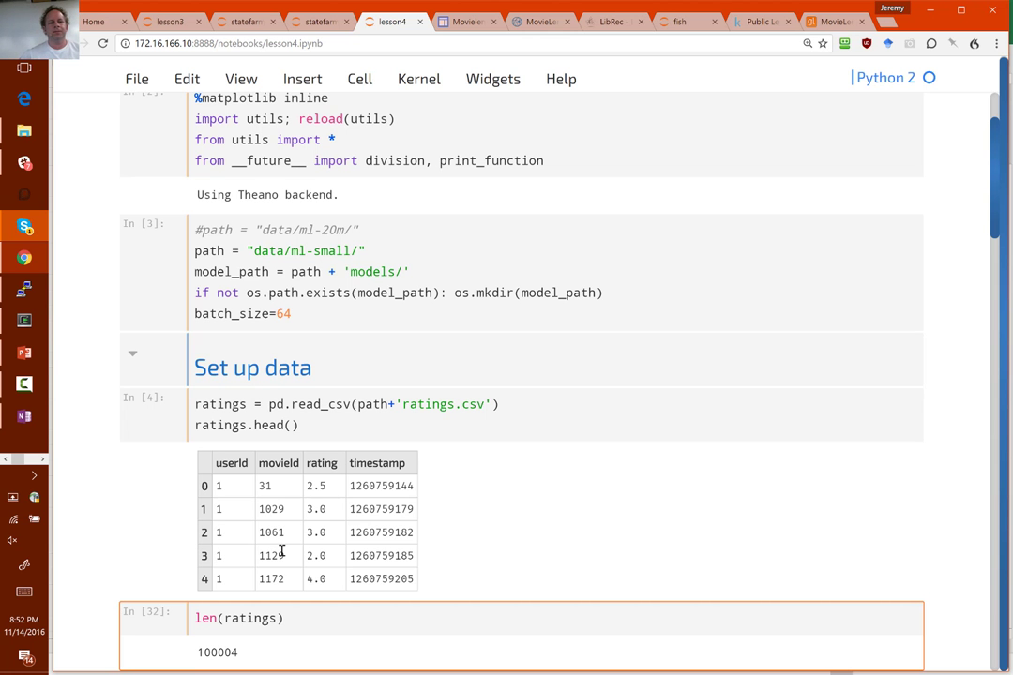
- Switch back to Excel's dotprod sheet and highlight values in the first two movie factor rows, 19 and 20
{"action": "key", "text": "alt+Tab"}
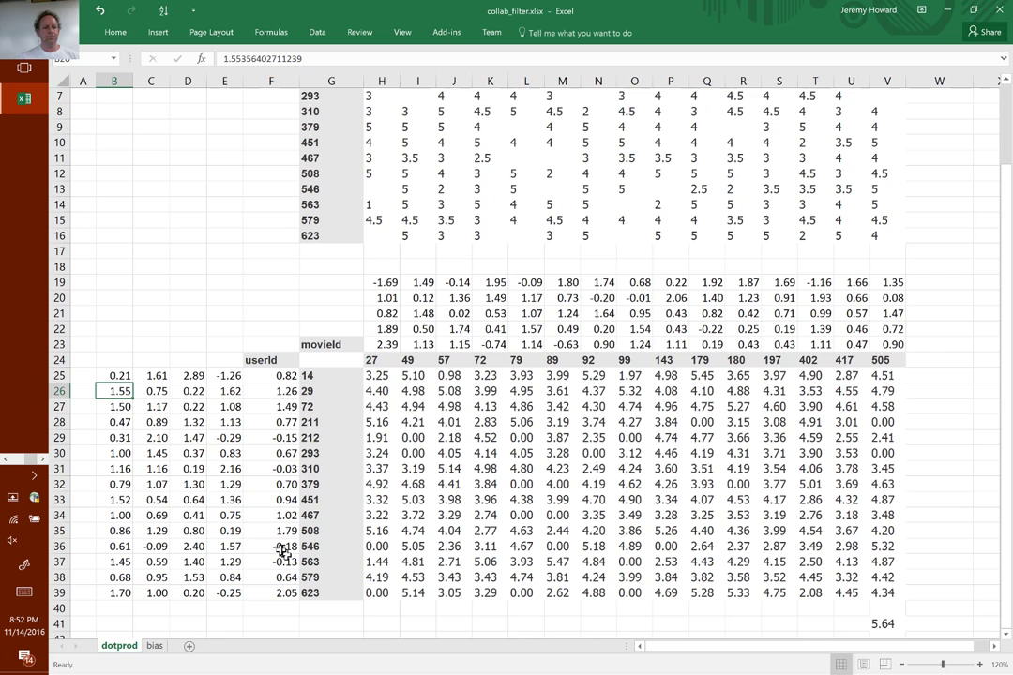
{"action": "scroll", "coordinate": [282, 551], "scroll_direction": "up", "scroll_amount": 1}
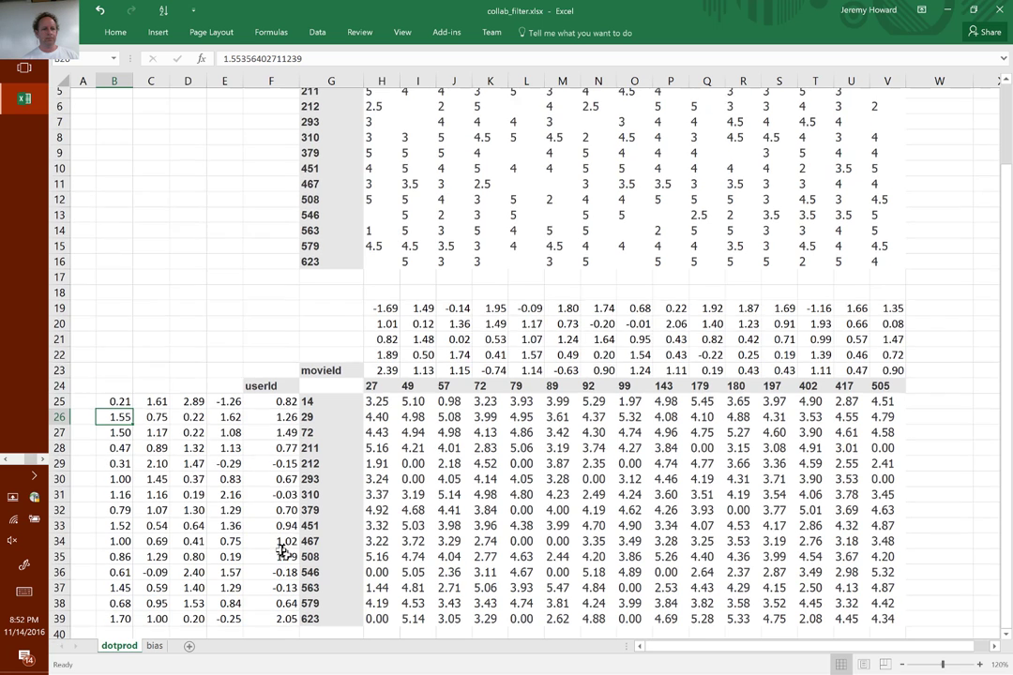
{"action": "scroll", "coordinate": [282, 552], "scroll_direction": "up", "scroll_amount": 2}
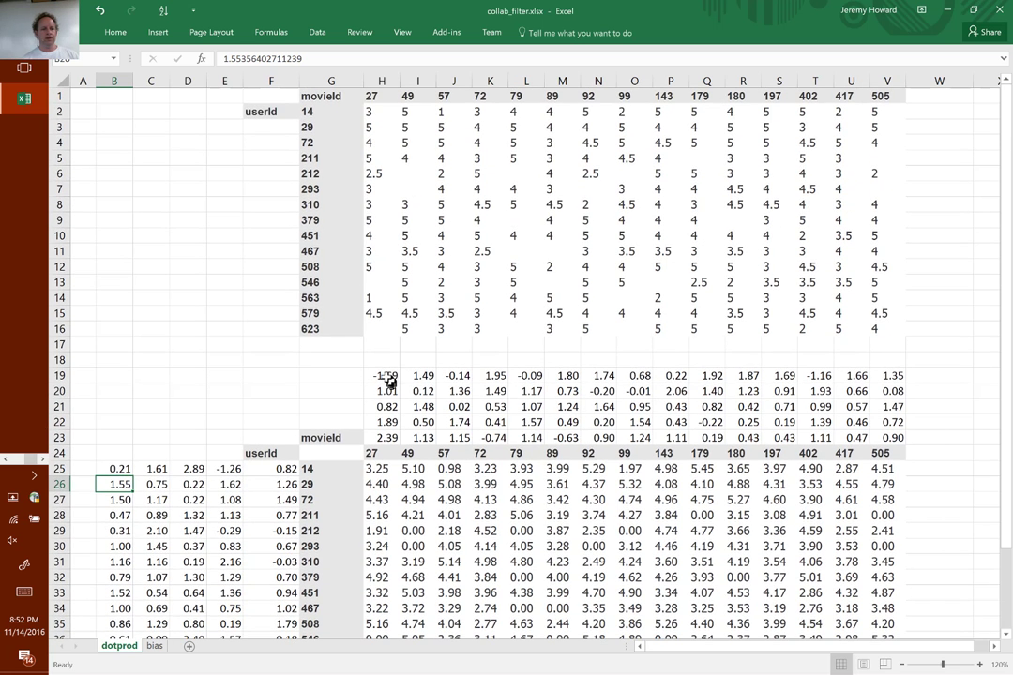
{"action": "left_click_drag", "start_coordinate": [385, 375], "coordinate": [521, 375]}
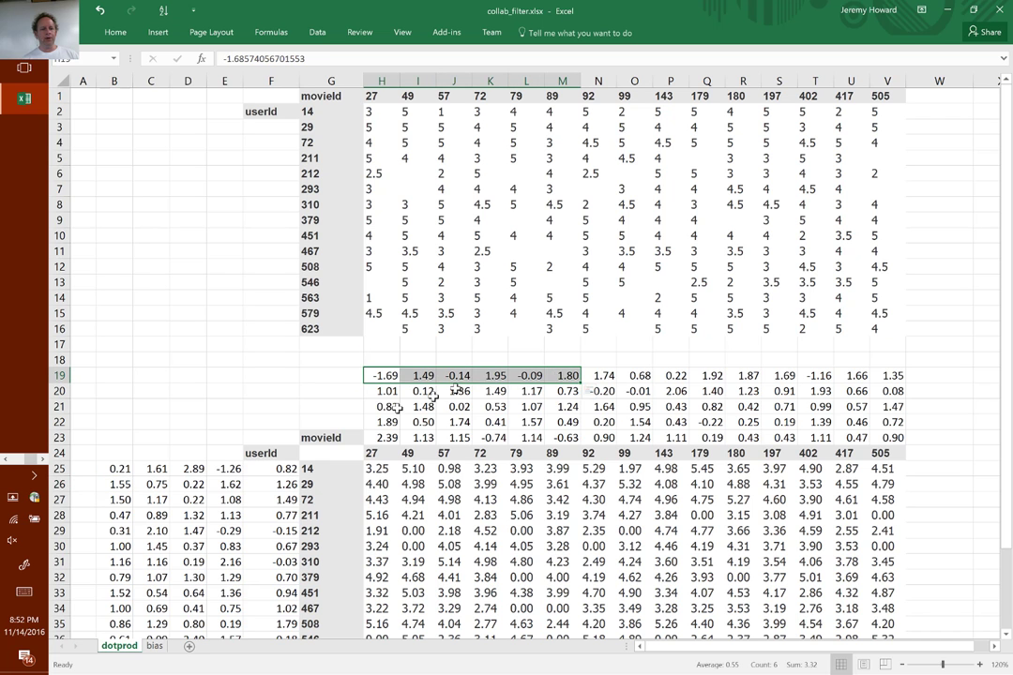
{"action": "left_click_drag", "start_coordinate": [384, 391], "coordinate": [452, 392]}
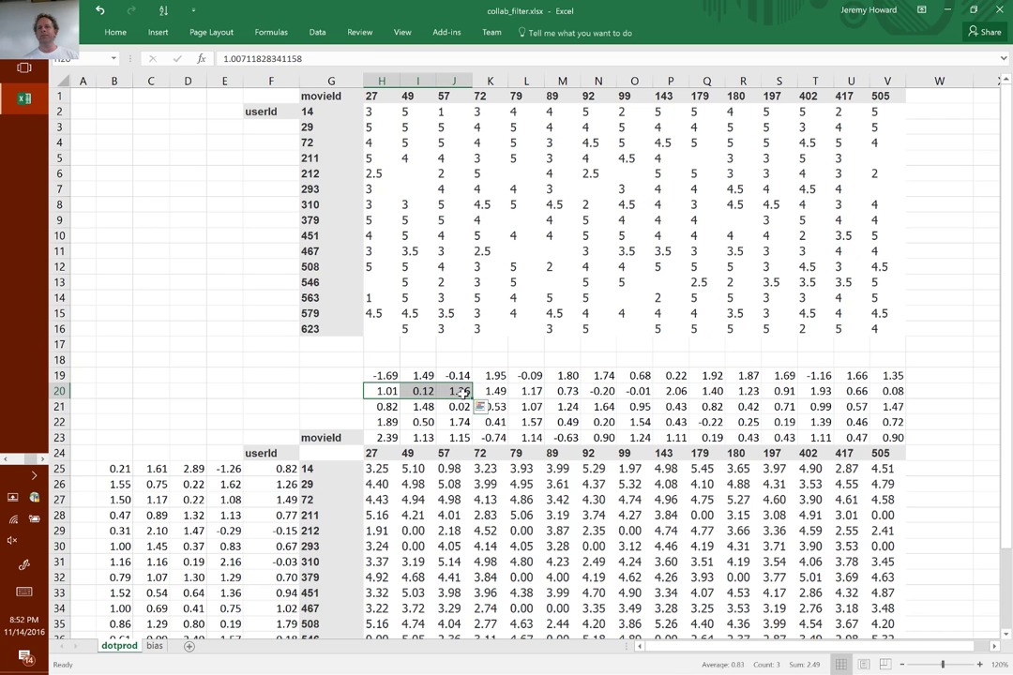
- Highlight values in user factor columns B, C and D, then user 14's complete factor row B25:F25
{"action": "left_click_drag", "start_coordinate": [129, 468], "coordinate": [122, 546]}
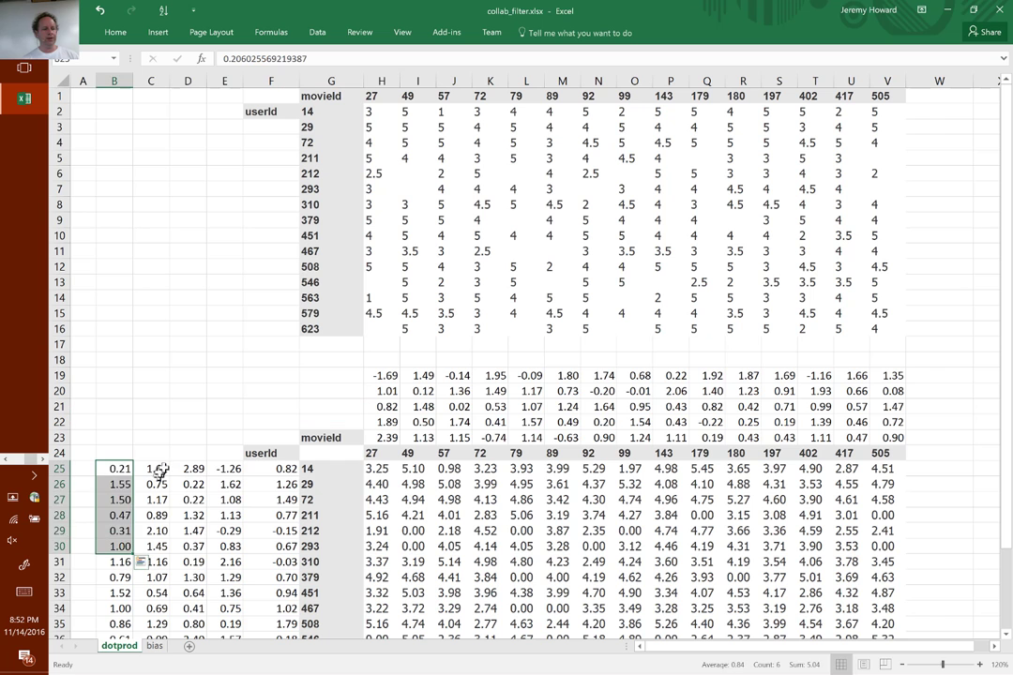
{"action": "left_click_drag", "start_coordinate": [155, 468], "coordinate": [164, 537]}
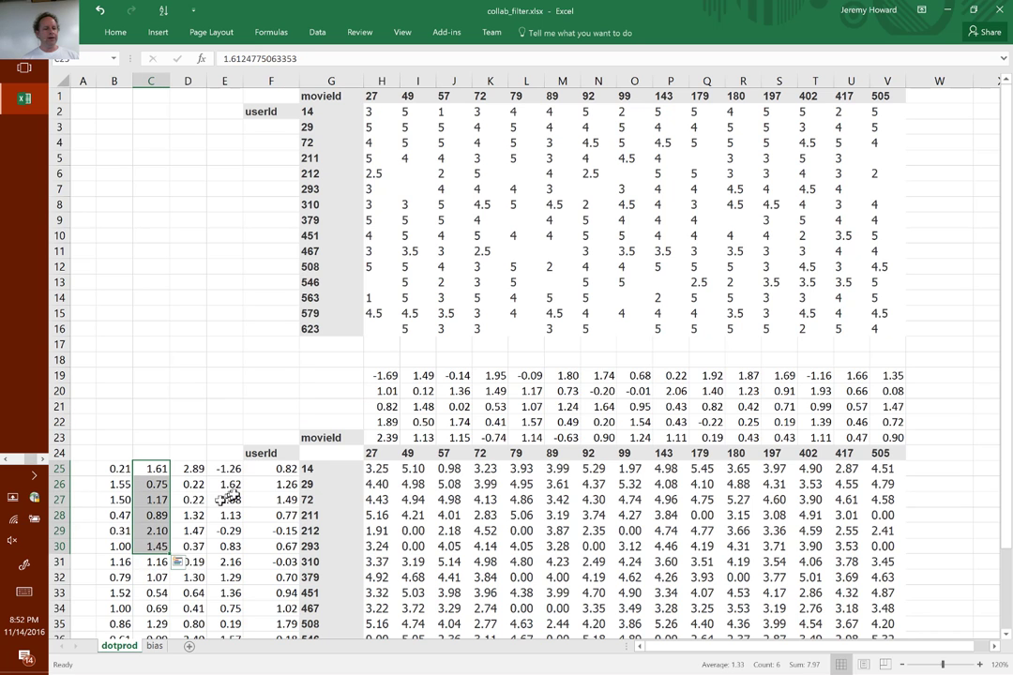
{"action": "left_click_drag", "start_coordinate": [193, 469], "coordinate": [192, 515]}
{"action": "left_click", "coordinate": [271, 469]}
{"action": "left_click_drag", "start_coordinate": [271, 470], "coordinate": [126, 472]}
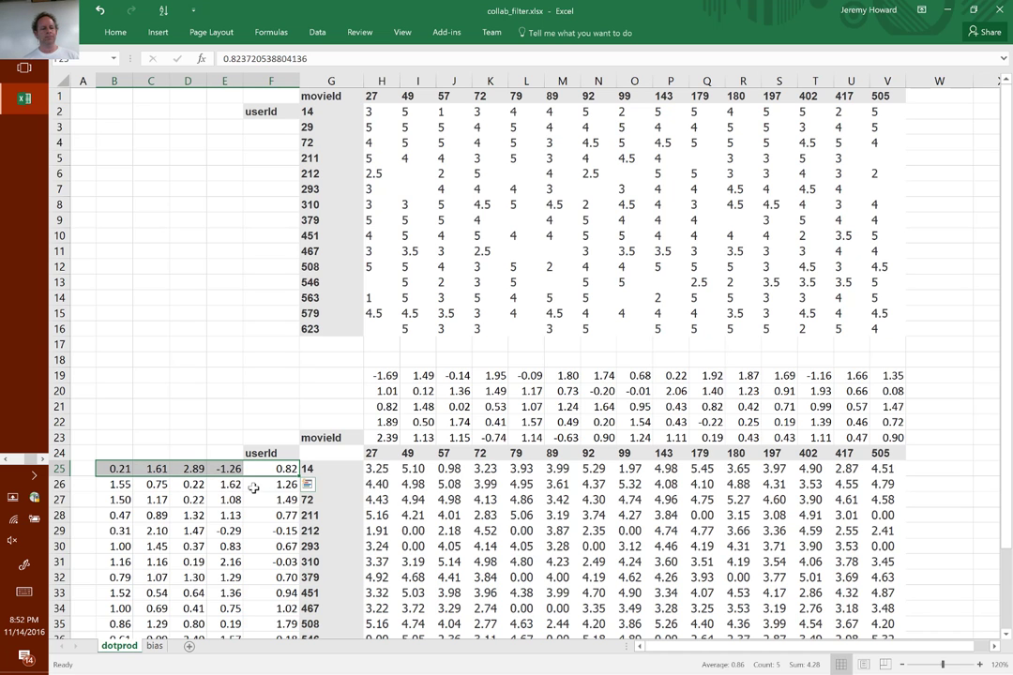
- Examine the prediction formulas in H25 and L26 against the actual ratings in H2:T15
{"action": "key", "text": "Right"}
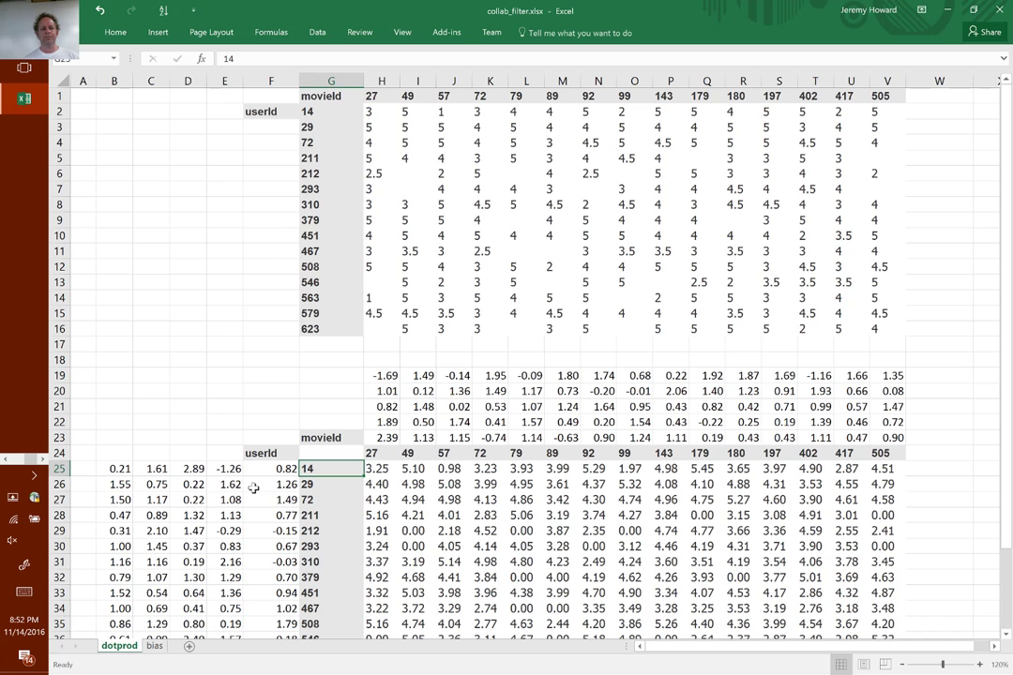
{"action": "key", "text": "Right"}
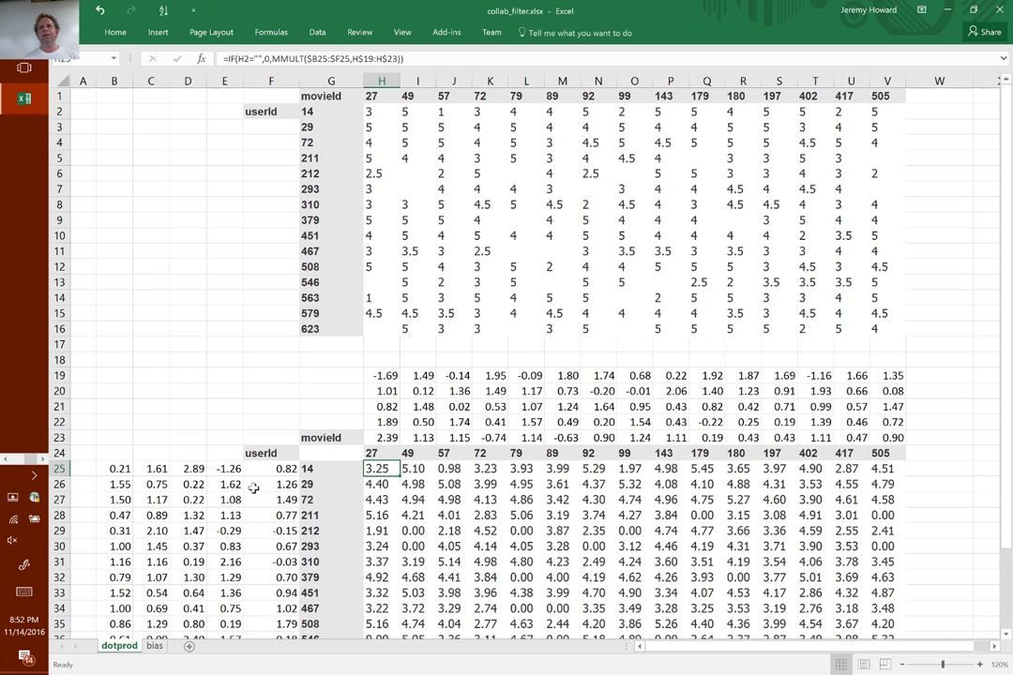
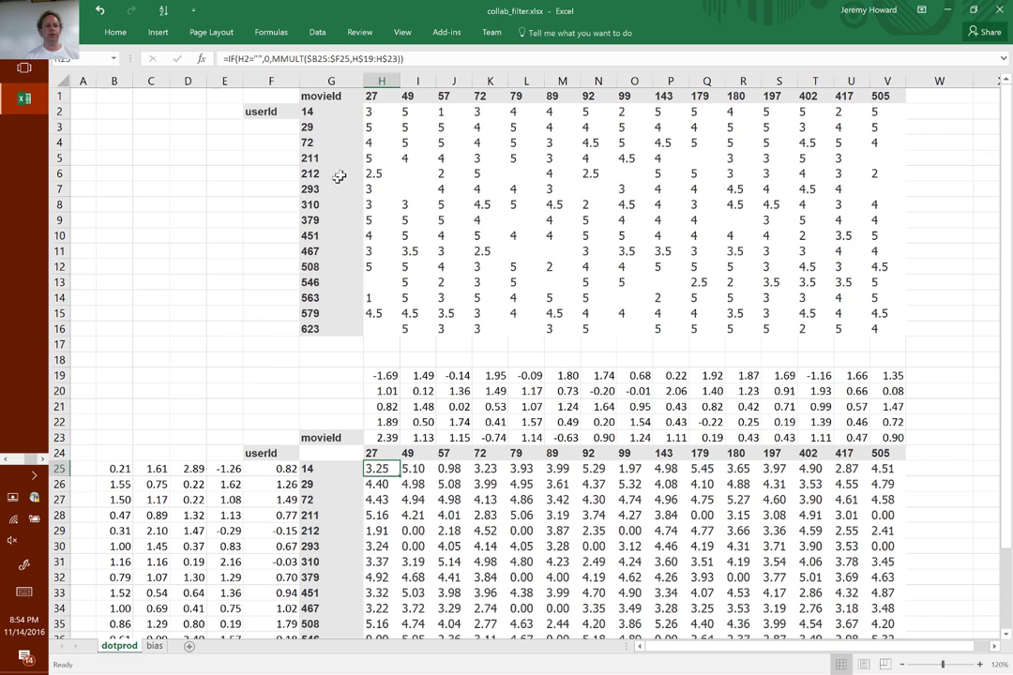
{"action": "left_click_drag", "start_coordinate": [371, 111], "coordinate": [800, 307]}
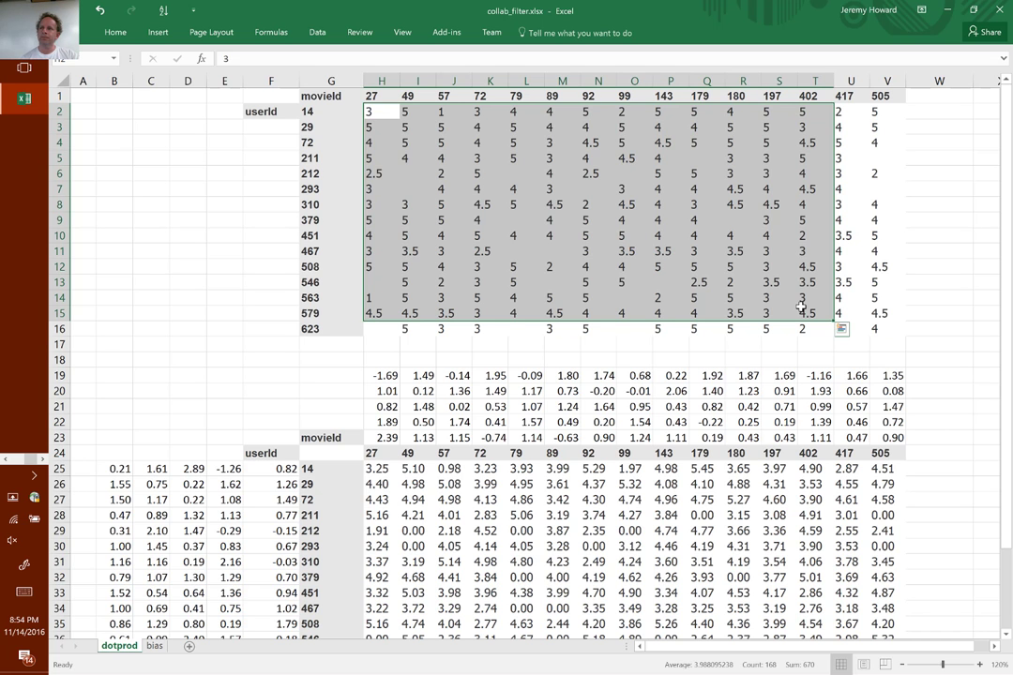
{"action": "left_click", "coordinate": [527, 479]}
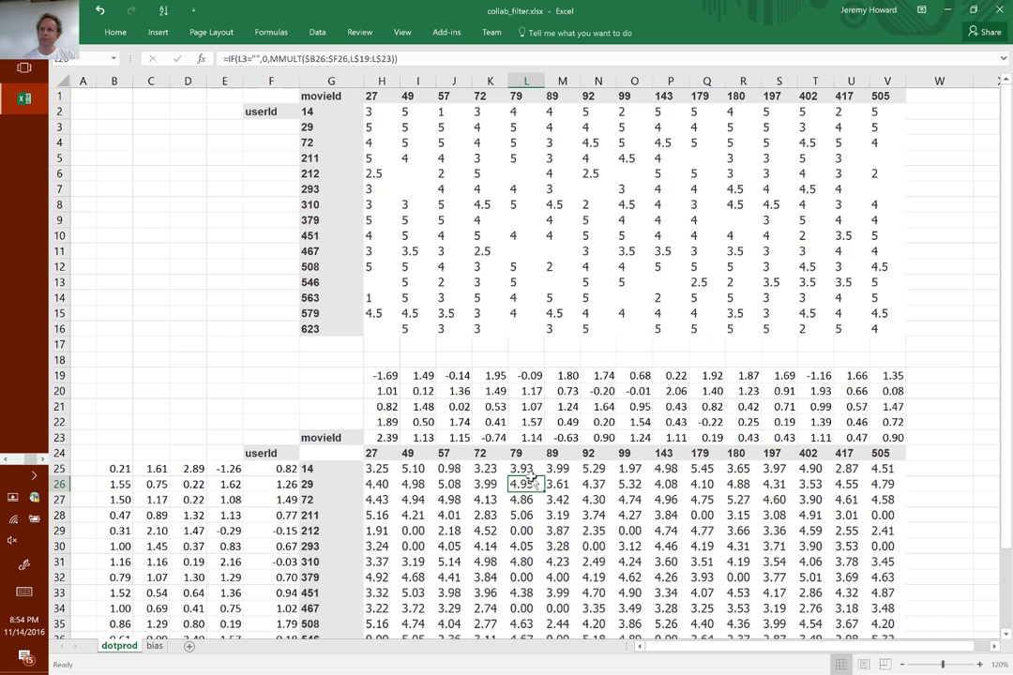
{"action": "left_click", "coordinate": [378, 468]}
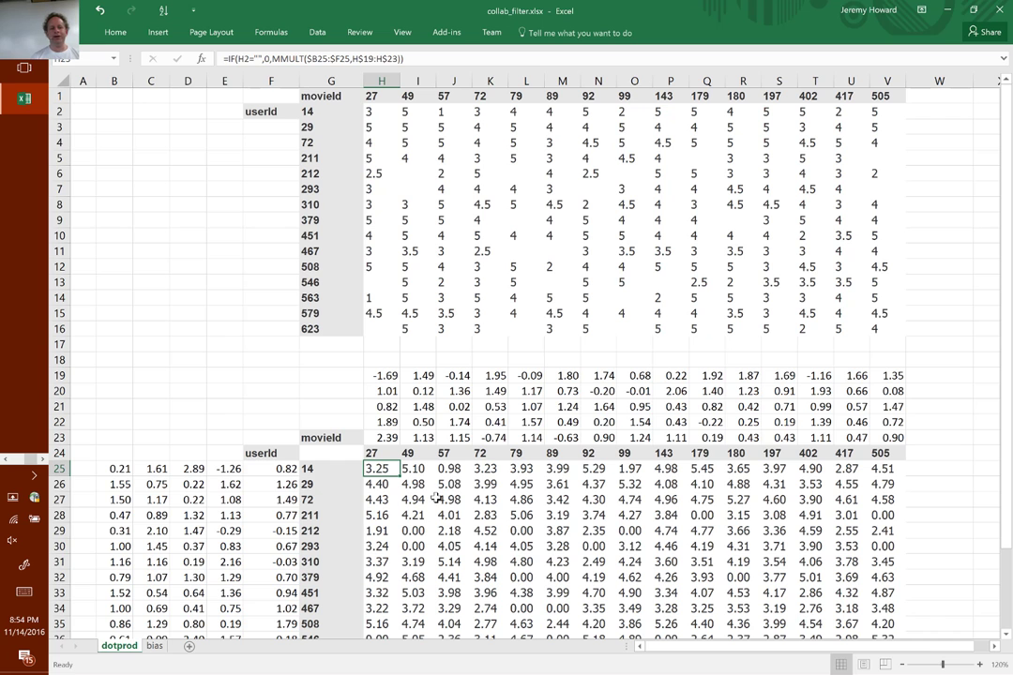
- Trace the rating, user factor and movie factor references in the J26 formula, leaving the formula unedited
{"action": "left_click", "coordinate": [454, 405]}
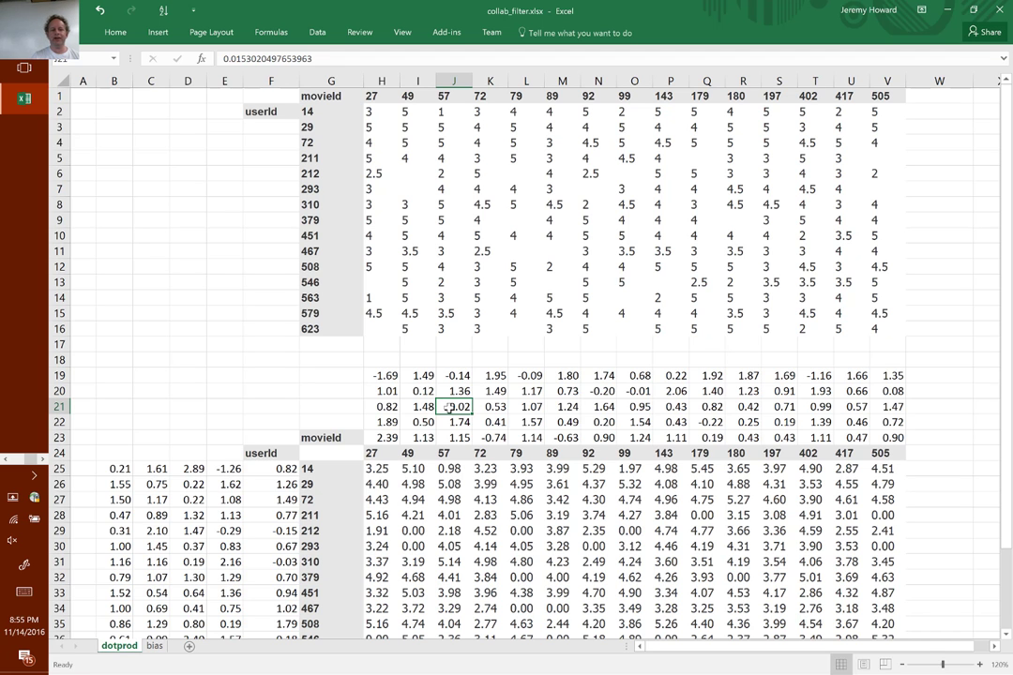
{"action": "key", "text": "Down"}
{"action": "key", "text": "Down"}
{"action": "key", "text": "Down"}
{"action": "key", "text": "Down"}
{"action": "key", "text": "Down"}
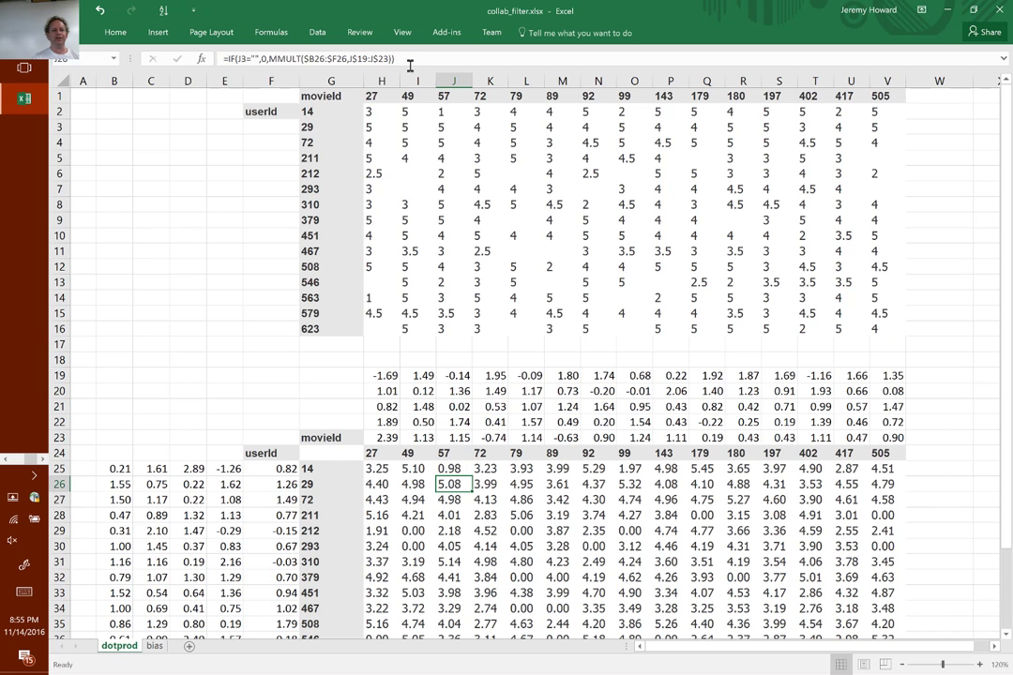
{"action": "left_click", "coordinate": [226, 59]}
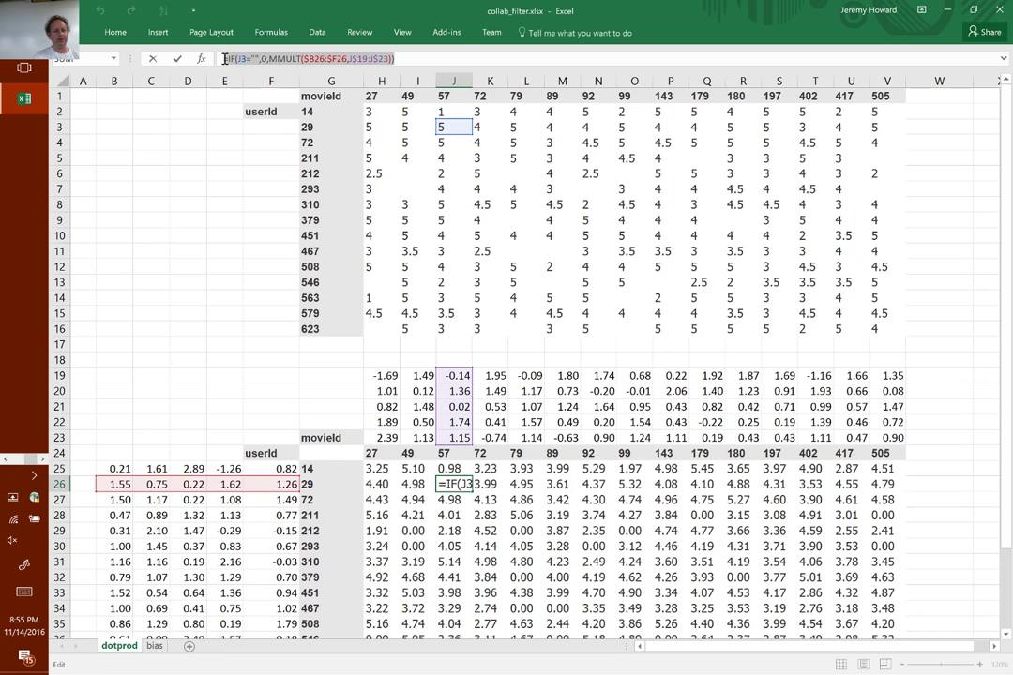
{"action": "key", "text": "Escape"}
- Relate the first userId value in the notebook's ratings preview to the user row A26:E26 on the bias sheet
{"action": "key", "text": "ctrl+Page_Down"}
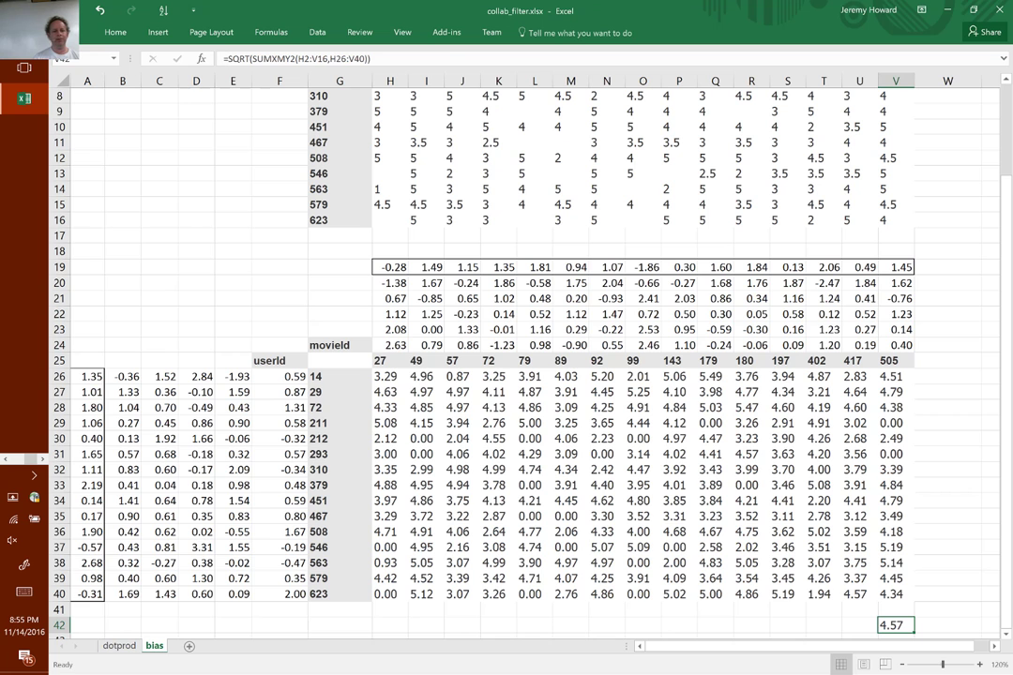
{"action": "left_click", "coordinate": [487, 434]}
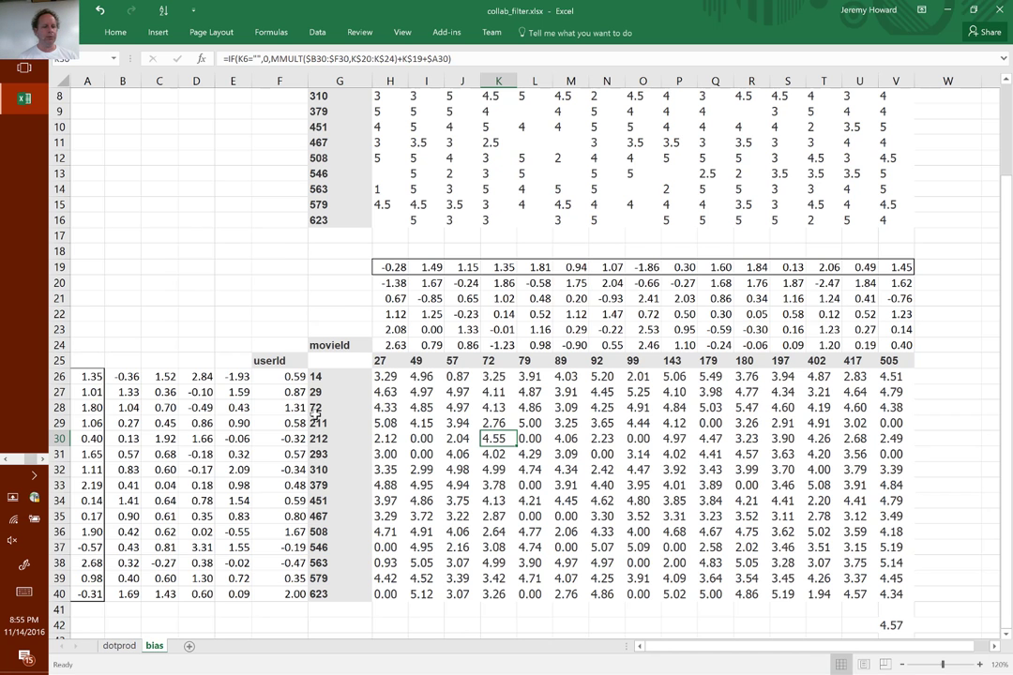
{"action": "key", "text": "alt+Tab"}
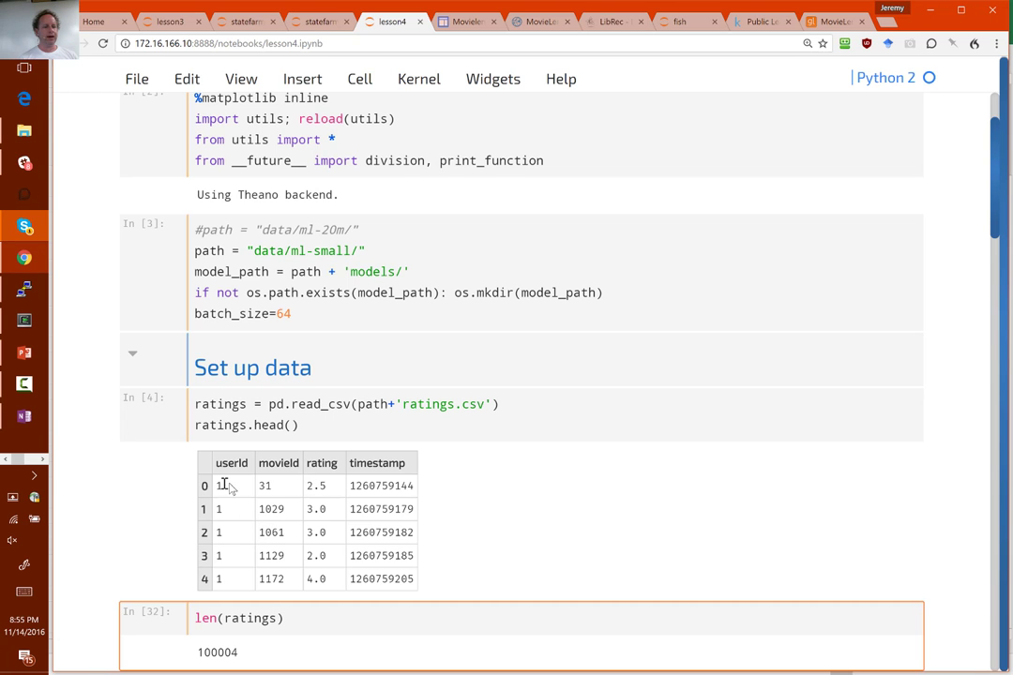
{"action": "left_click", "coordinate": [217, 485]}
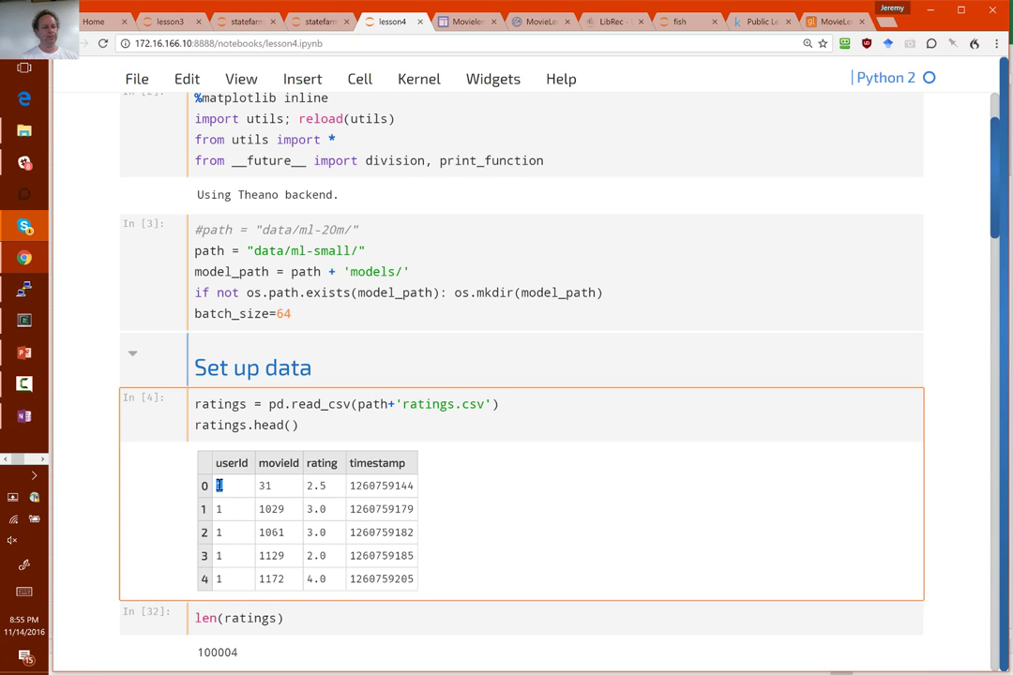
{"action": "key", "text": "alt+Tab"}
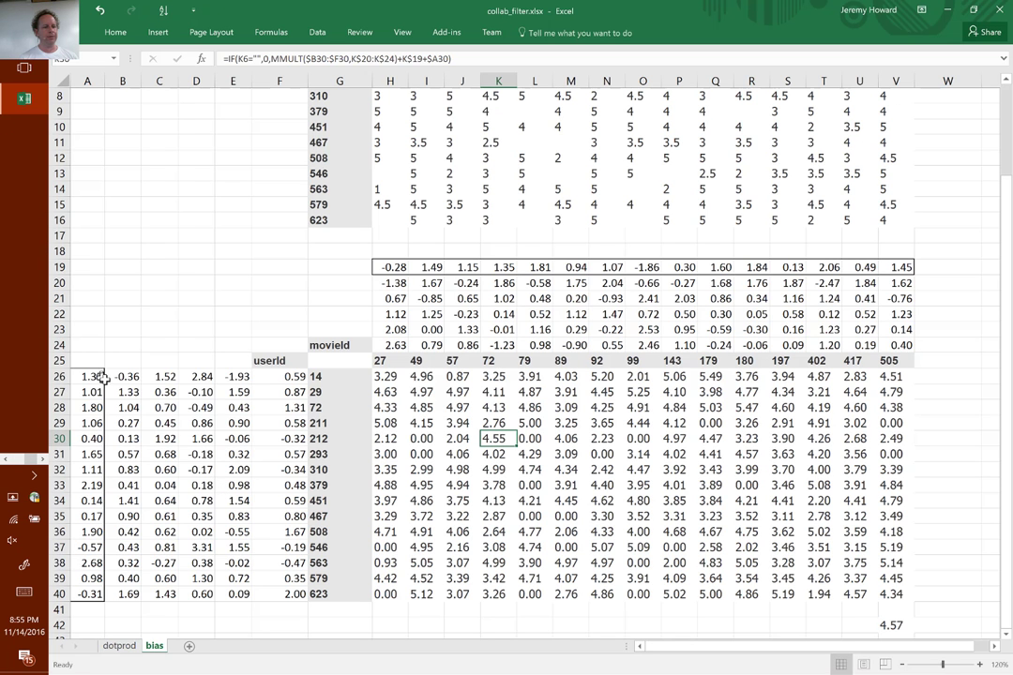
{"action": "left_click_drag", "start_coordinate": [236, 379], "coordinate": [97, 376]}
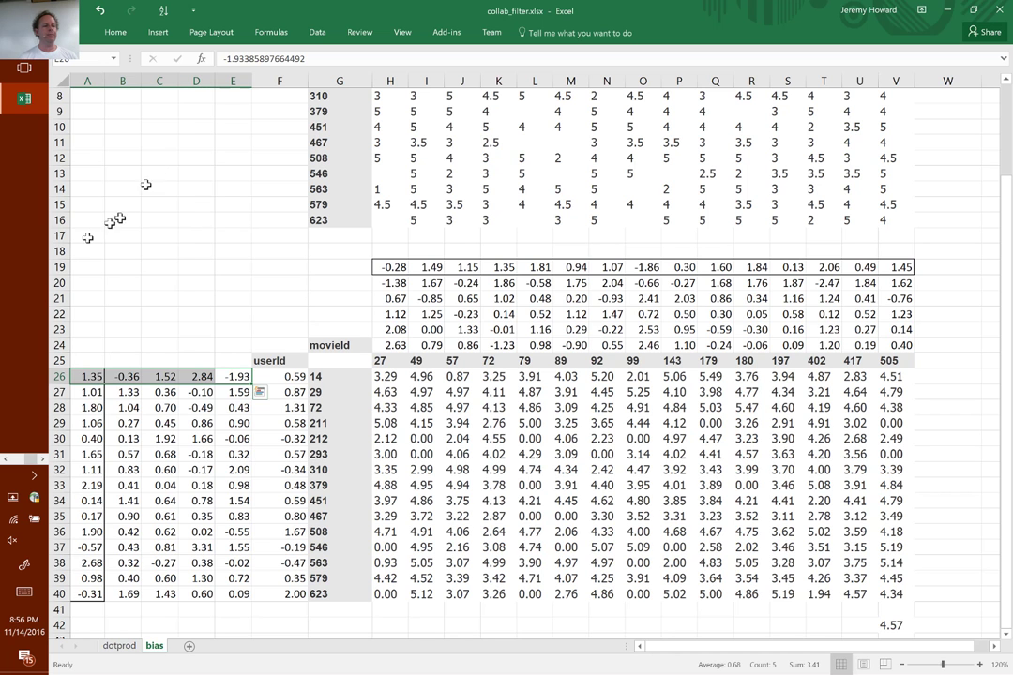
- Enter the example user IDs 1, 2 and 3 in cells B10:B12 of the bias sheet
{"action": "left_click", "coordinate": [111, 124]}
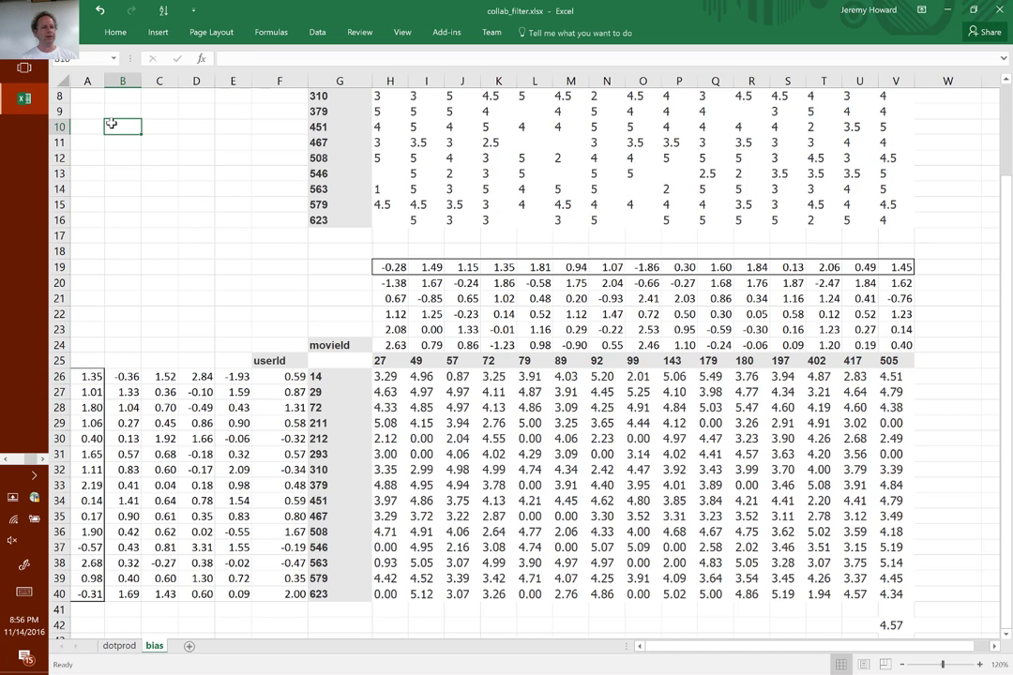
{"action": "type", "text": "1"}
{"action": "key", "text": "Return"}
{"action": "type", "text": "2"}
{"action": "key", "text": "Return"}
{"action": "type", "text": "3"}
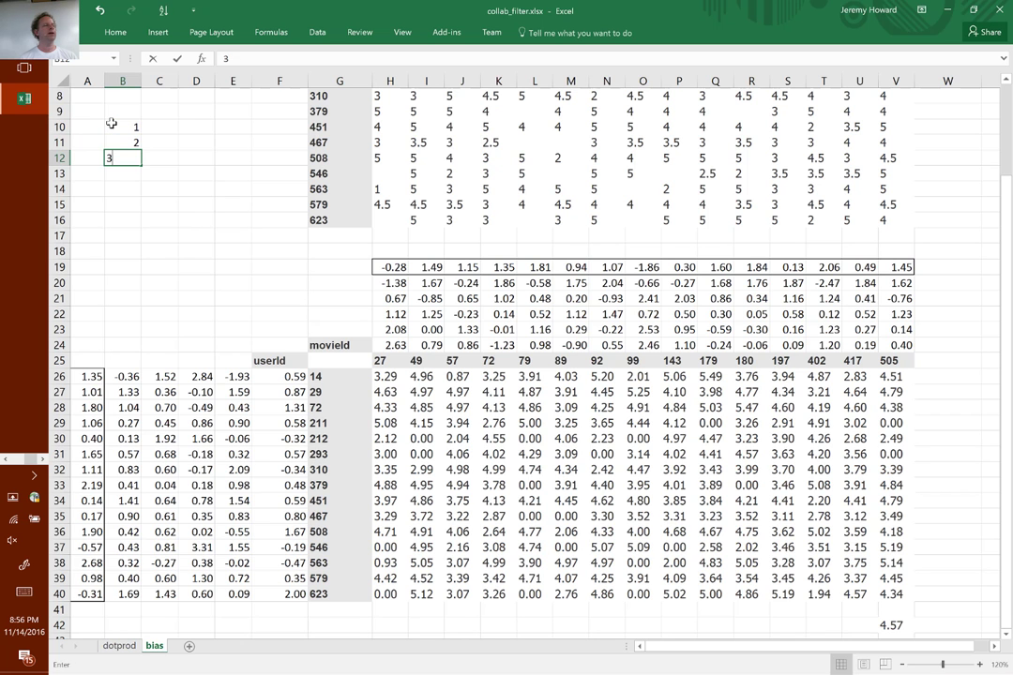
{"action": "key", "text": "Tab"}
- Enter the one-hot encoding 1, 0, 0 for user 1 in C10:E10
{"action": "key", "text": "Up"}
{"action": "key", "text": "Up"}
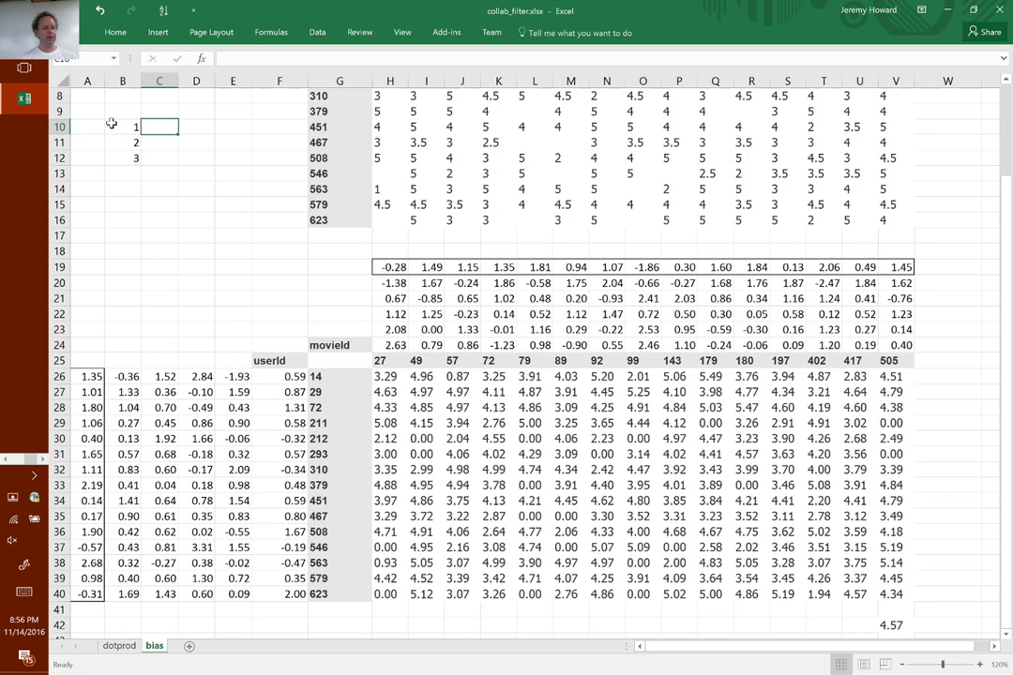
{"action": "type", "text": "1"}
{"action": "key", "text": "Tab"}
{"action": "type", "text": "0"}
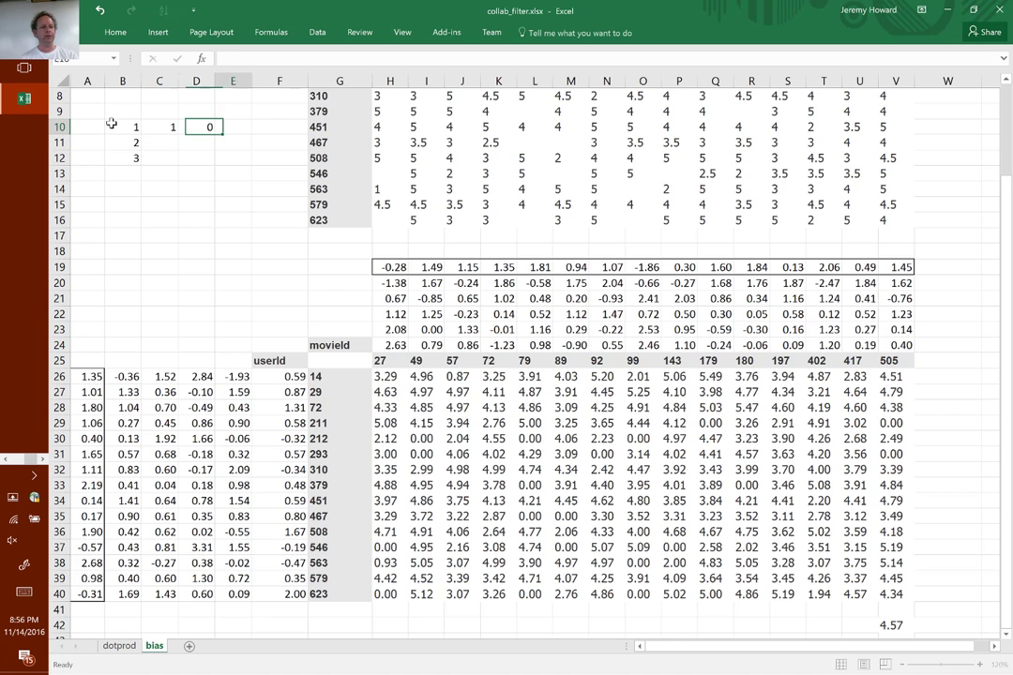
{"action": "key", "text": "Tab"}
{"action": "type", "text": "0"}
{"action": "key", "text": "Return"}
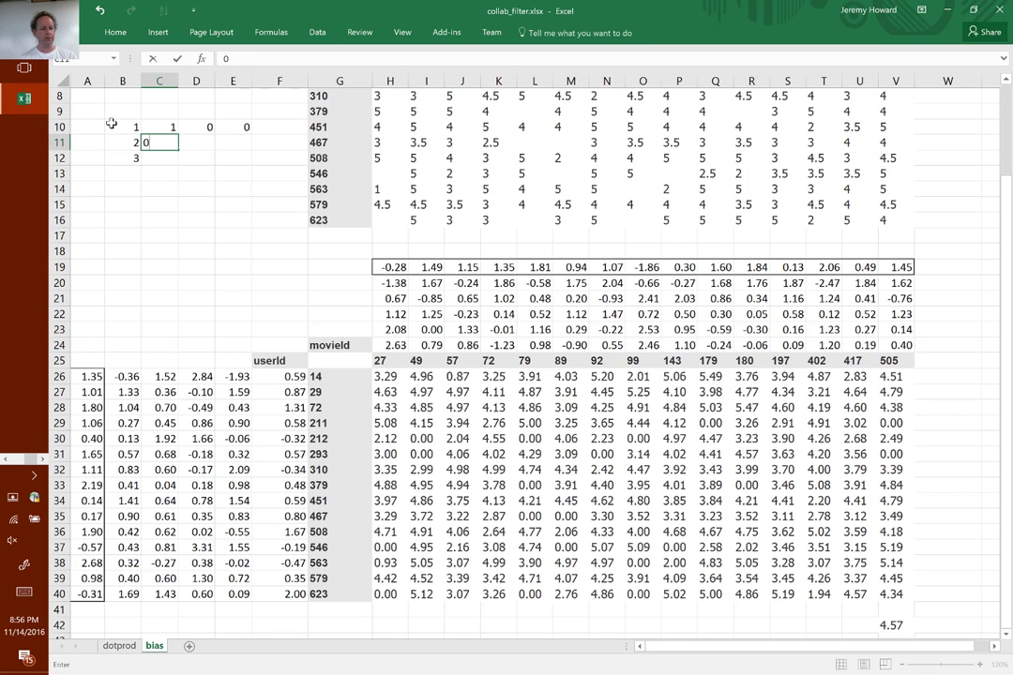
- Enter the one-hot encoding 0, 1, 0 for user 2 in C11:E11
{"action": "type", "text": "0"}
{"action": "key", "text": "Tab"}
{"action": "type", "text": "`"}
{"action": "key", "text": "BackSpace"}
{"action": "type", "text": "1"}
{"action": "key", "text": "Tab"}
{"action": "type", "text": "0"}
{"action": "key", "text": "Return"}
- Enter the one-hot encoding 0, 0, 1 for user 3 in C12:E12
{"action": "type", "text": "0"}
{"action": "key", "text": "Tab"}
{"action": "type", "text": "0"}
{"action": "key", "text": "Tab"}
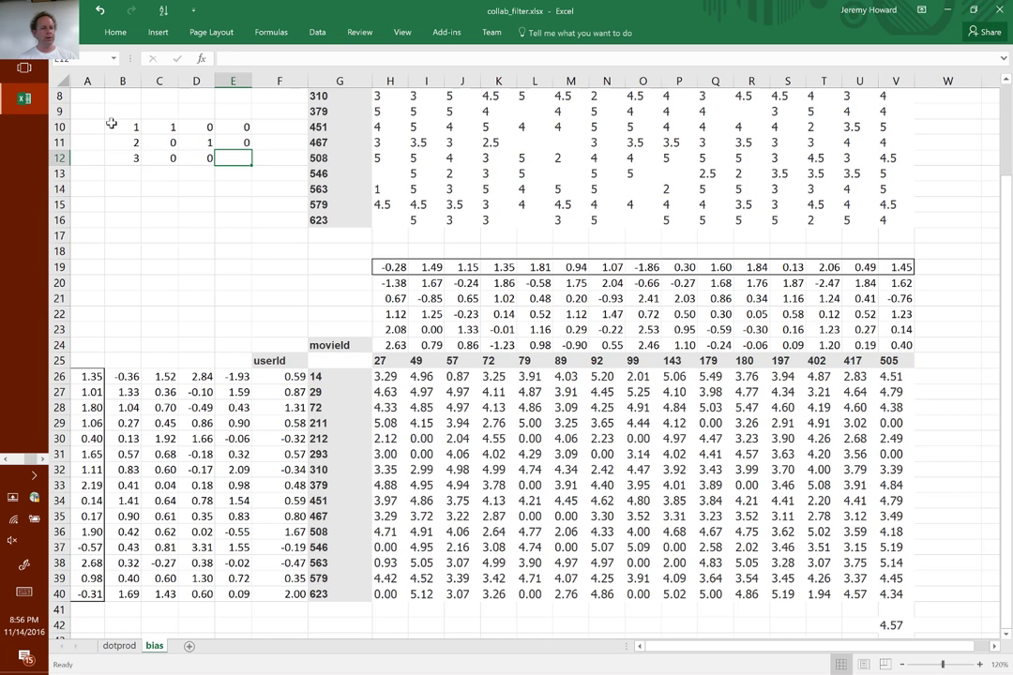
{"action": "type", "text": "1"}
{"action": "key", "text": "Tab"}
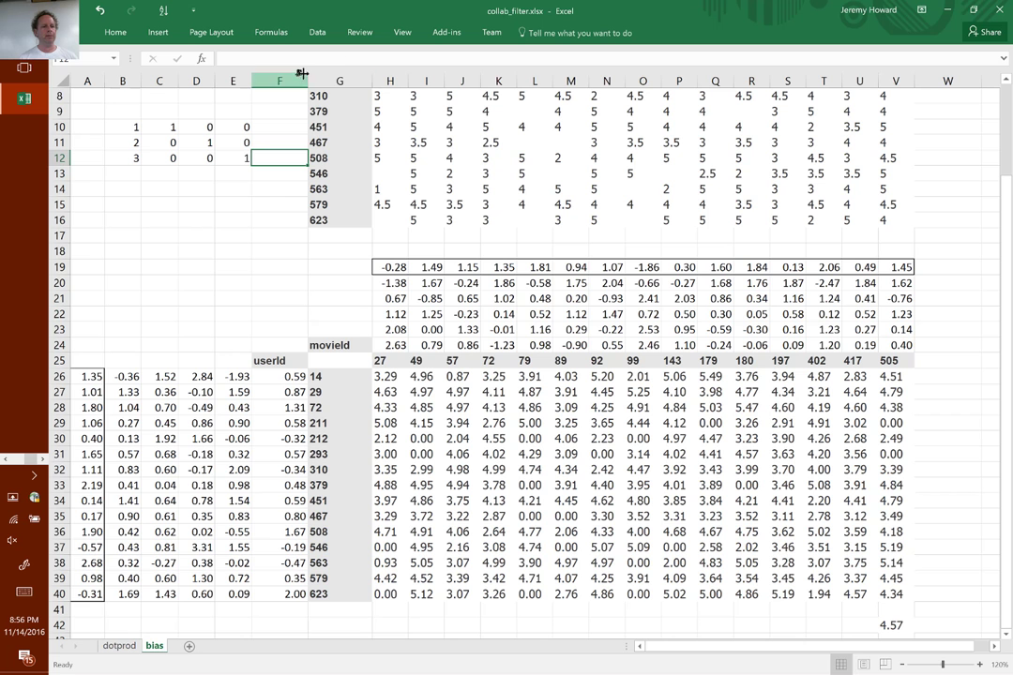
- Insert blank columns at G:S to make room beside the one-hot matrix C10:E12
{"action": "left_click", "coordinate": [322, 74]}
{"action": "left_click_drag", "start_coordinate": [321, 77], "coordinate": [782, 106]}
{"action": "key", "text": "ctrl+minus"}
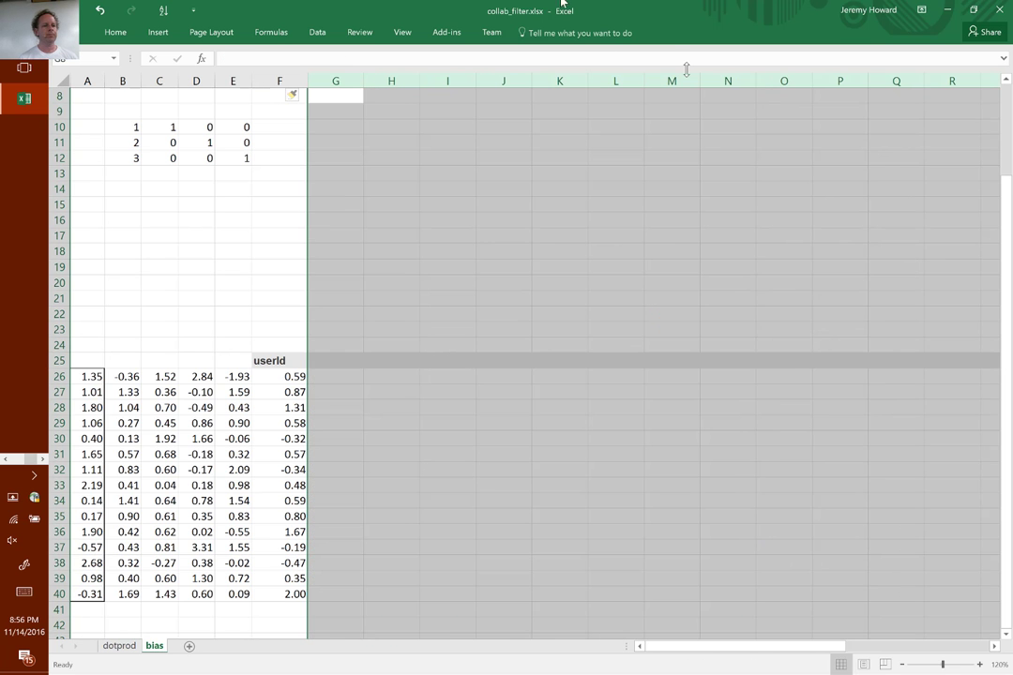
{"action": "left_click", "coordinate": [279, 130]}
{"action": "left_click_drag", "start_coordinate": [255, 128], "coordinate": [221, 126]}
{"action": "key", "text": "shift+Left"}
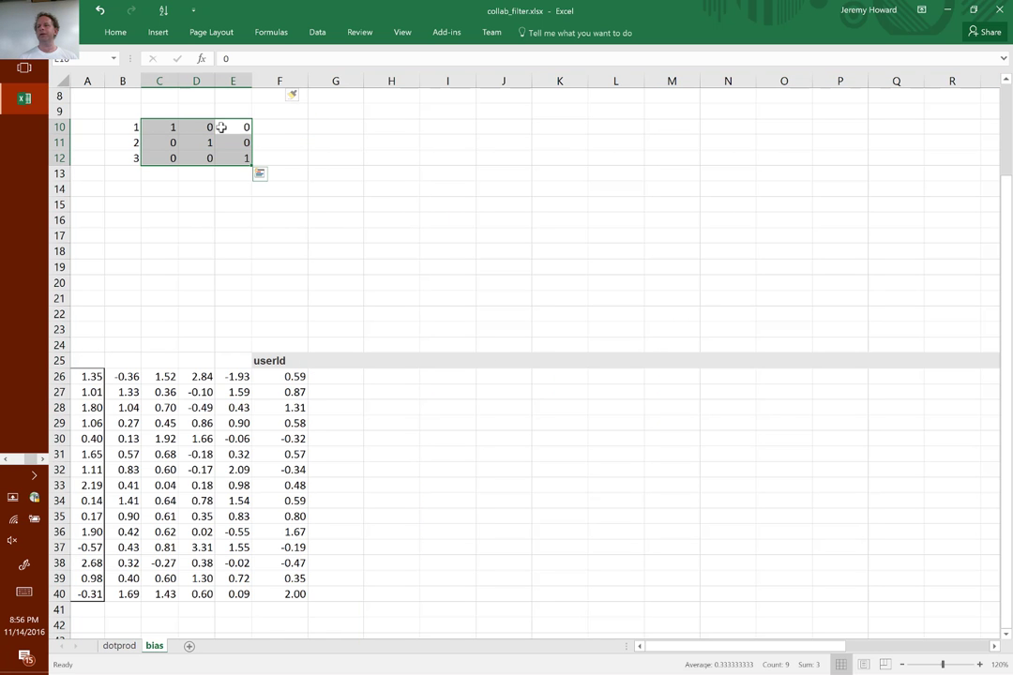
- Enter the formula =RAND() in cell G10 as the first value of an example weight matrix
{"action": "left_click", "coordinate": [334, 126]}
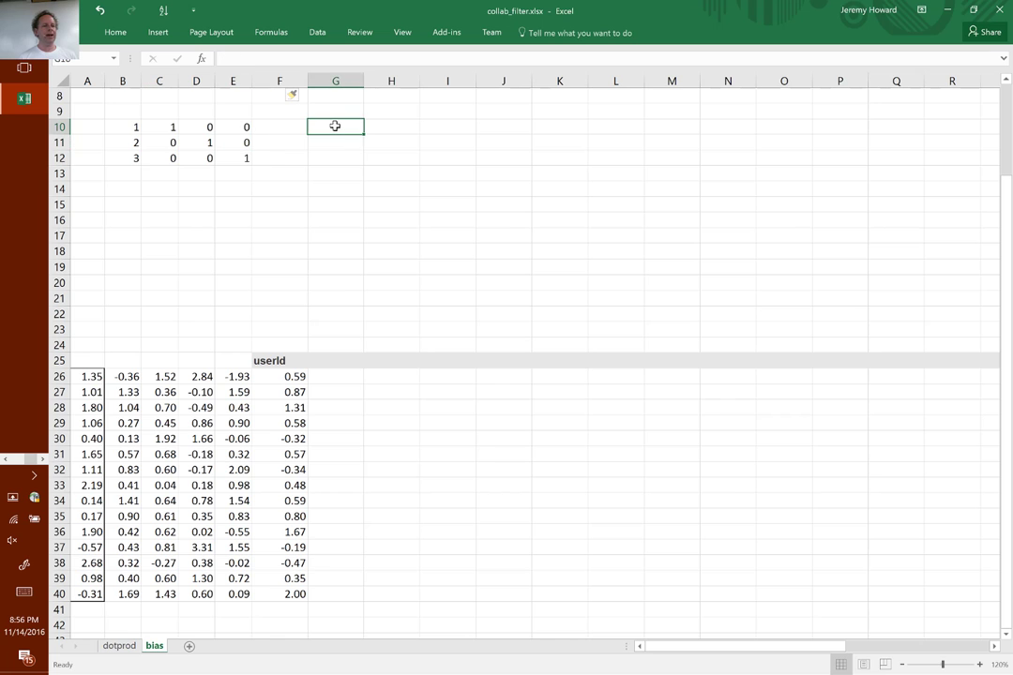
{"action": "key", "text": "shift+Down"}
{"action": "key", "text": "shift+Right"}
{"action": "key", "text": "shift+Right"}
{"action": "key", "text": "shift+Down"}
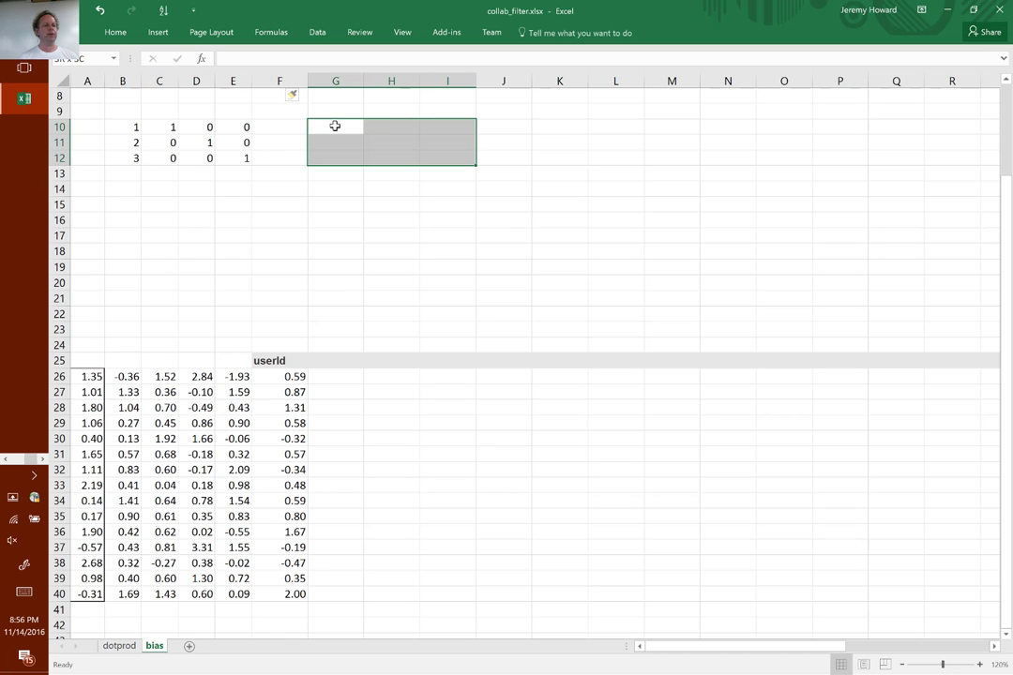
{"action": "key", "text": "shift+Down"}
{"action": "key", "text": "shift+Down"}
{"action": "key", "text": "shift+Down"}
{"action": "key", "text": "shift+Down"}
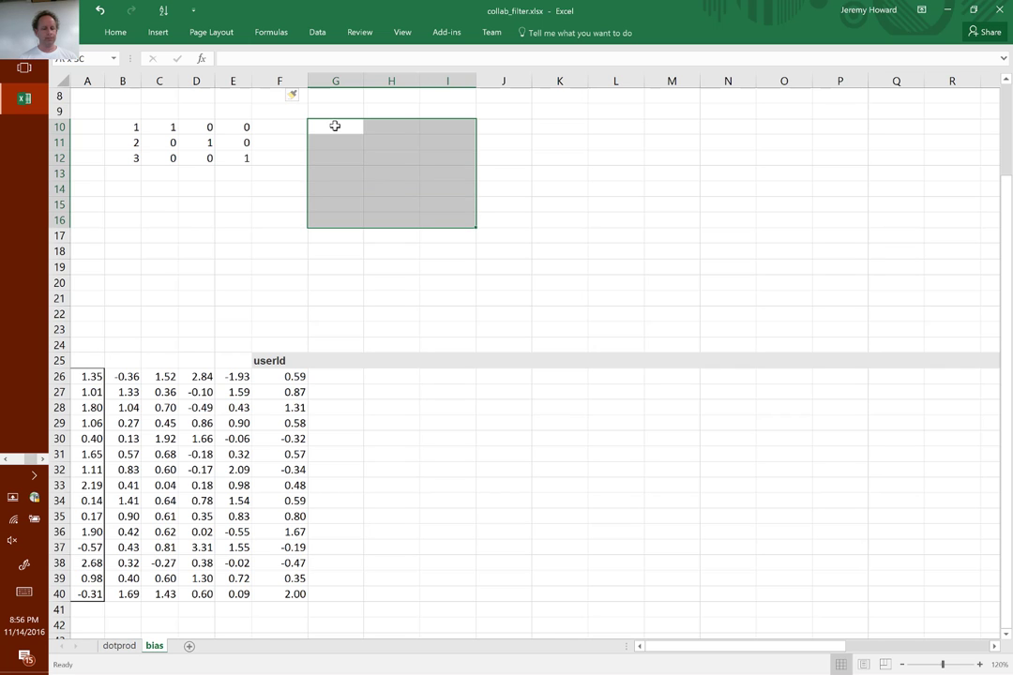
{"action": "key", "text": "Left"}
{"action": "key", "text": "Up"}
{"action": "key", "text": "Right"}
{"action": "key", "text": "Down"}
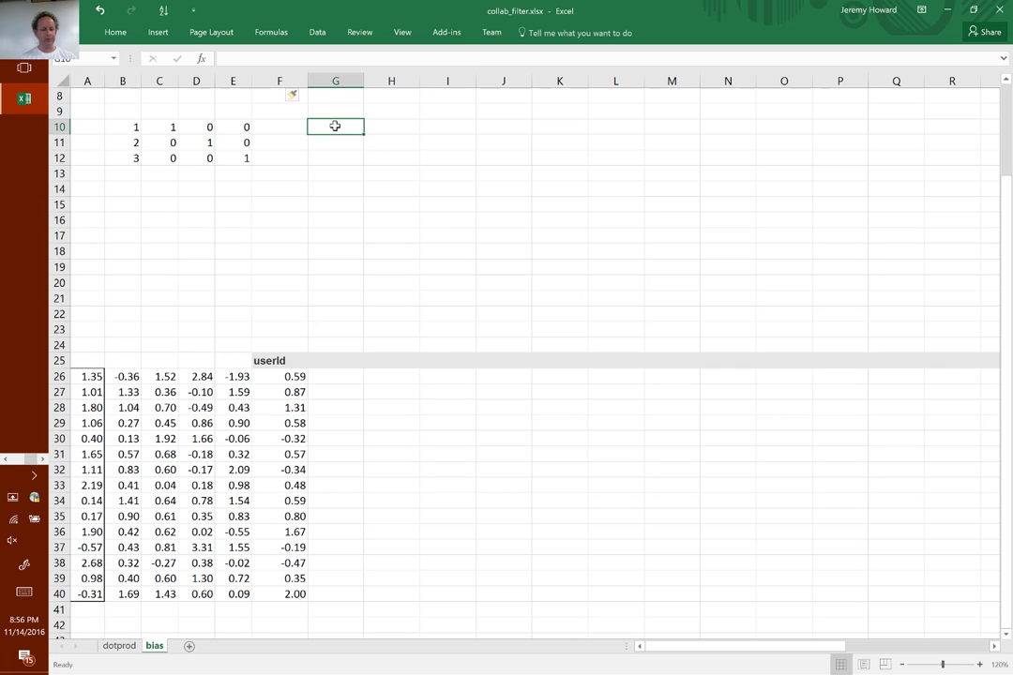
{"action": "type", "text": "=rand()"}
{"action": "key", "text": "ctrl+Return"}
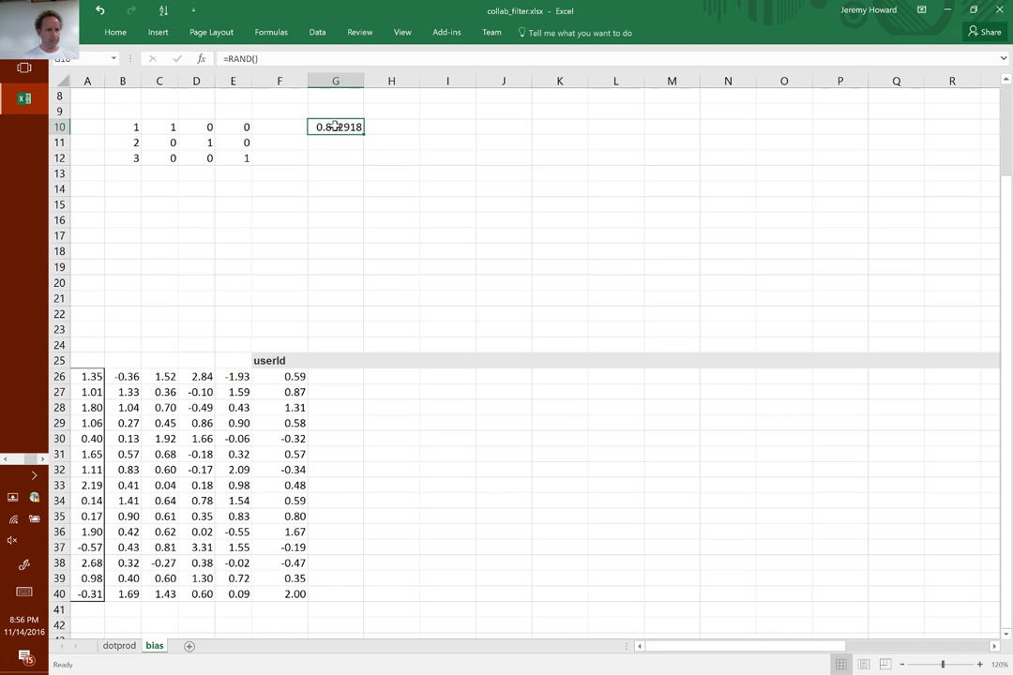
- Fill the =RAND() formula across G10:I17 to form a random matrix of eight rows and three columns
{"action": "key", "text": "shift+Right"}
{"action": "key", "text": "shift+Right"}
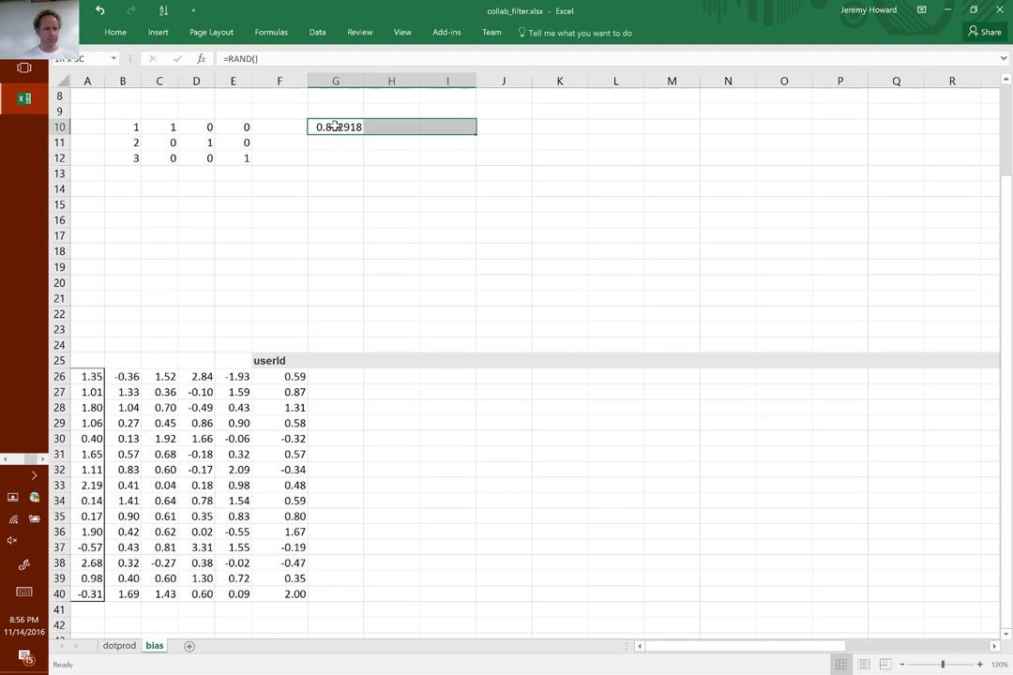
{"action": "key", "text": "shift+Down"}
{"action": "key", "text": "shift+Down"}
{"action": "key", "text": "shift+Down"}
{"action": "key", "text": "shift+Down"}
{"action": "key", "text": "shift+Down"}
{"action": "key", "text": "shift+Down"}
{"action": "key", "text": "shift+Down"}
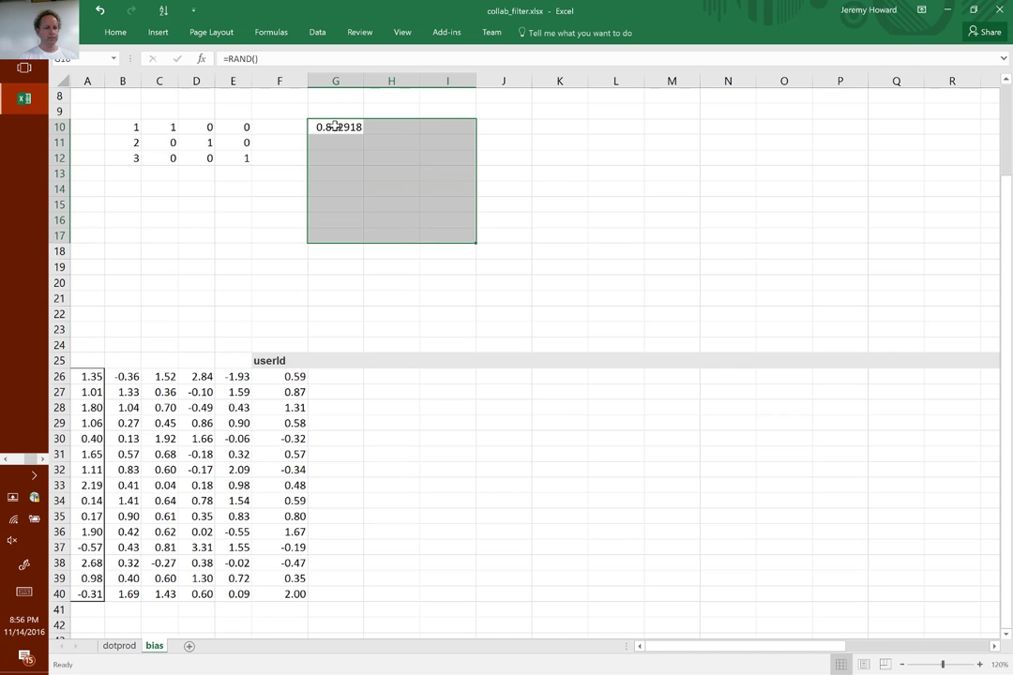
{"action": "key", "text": "F2"}
{"action": "key", "text": "ctrl+Return"}
- Compare the dimensions of the one-hot matrix C10:E12 with the random matrix G10:I17
{"action": "key", "text": "Left"}
{"action": "key", "text": "Right"}
{"action": "key", "text": "Left"}
{"action": "key", "text": "Left"}
{"action": "key", "text": "Left"}
{"action": "key", "text": "Left"}
{"action": "key", "text": "shift+Right"}
{"action": "key", "text": "shift+Right"}
{"action": "key", "text": "shift+Down"}
{"action": "key", "text": "shift+Down"}
{"action": "left_click", "coordinate": [334, 125]}
{"action": "key", "text": "shift+Down"}
{"action": "key", "text": "shift+Down"}
{"action": "key", "text": "shift+Down"}
{"action": "key", "text": "shift+Down"}
{"action": "key", "text": "shift+Down"}
{"action": "key", "text": "shift+Down"}
{"action": "key", "text": "shift+Down"}
{"action": "key", "text": "shift+Right"}
{"action": "key", "text": "shift+Right"}
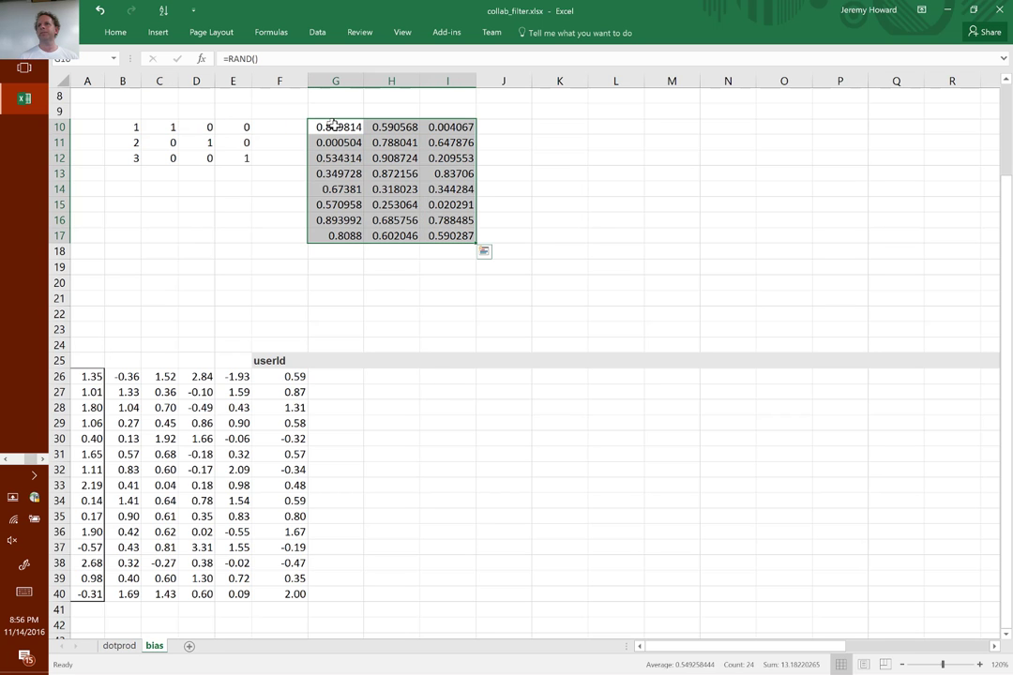
- Pair the one-hot rows of users 1, 2 and 3 with the random matrix columns G, H and I in turn
{"action": "key", "text": "Left"}
{"action": "key", "text": "Left"}
{"action": "key", "text": "Left"}
{"action": "key", "text": "Left"}
{"action": "key", "text": "shift+Right"}
{"action": "key", "text": "shift+Right"}
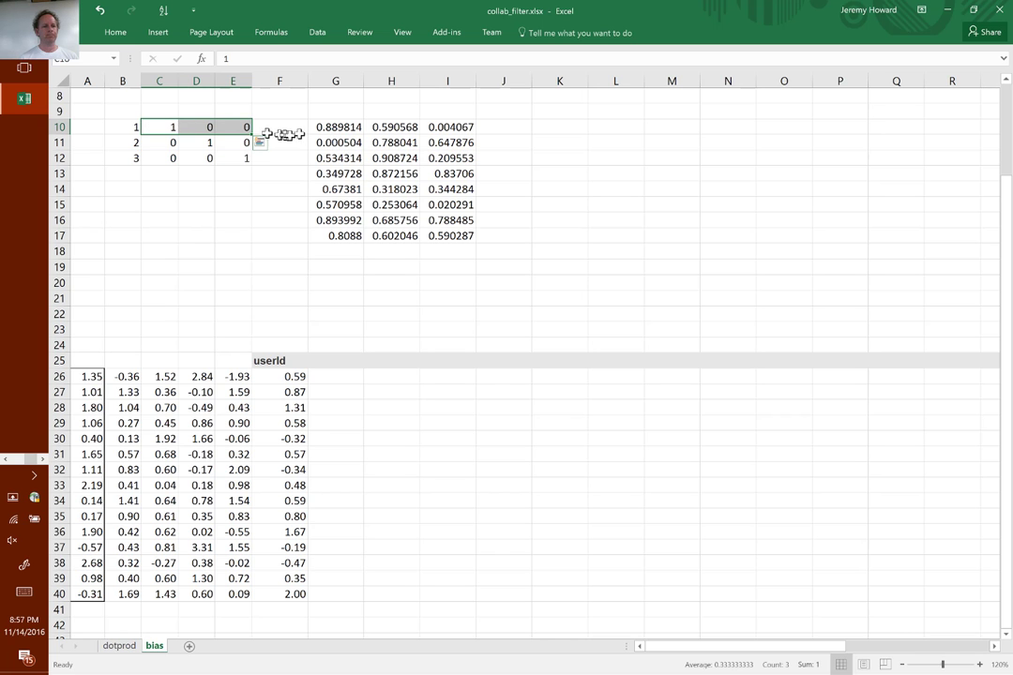
{"action": "left_click_drag", "start_coordinate": [335, 127], "coordinate": [335, 235]}
{"action": "left_click_drag", "start_coordinate": [169, 141], "coordinate": [242, 142]}
{"action": "left_click_drag", "start_coordinate": [389, 126], "coordinate": [390, 235]}
{"action": "left_click_drag", "start_coordinate": [165, 157], "coordinate": [227, 158]}
{"action": "left_click_drag", "start_coordinate": [436, 128], "coordinate": [434, 235]}
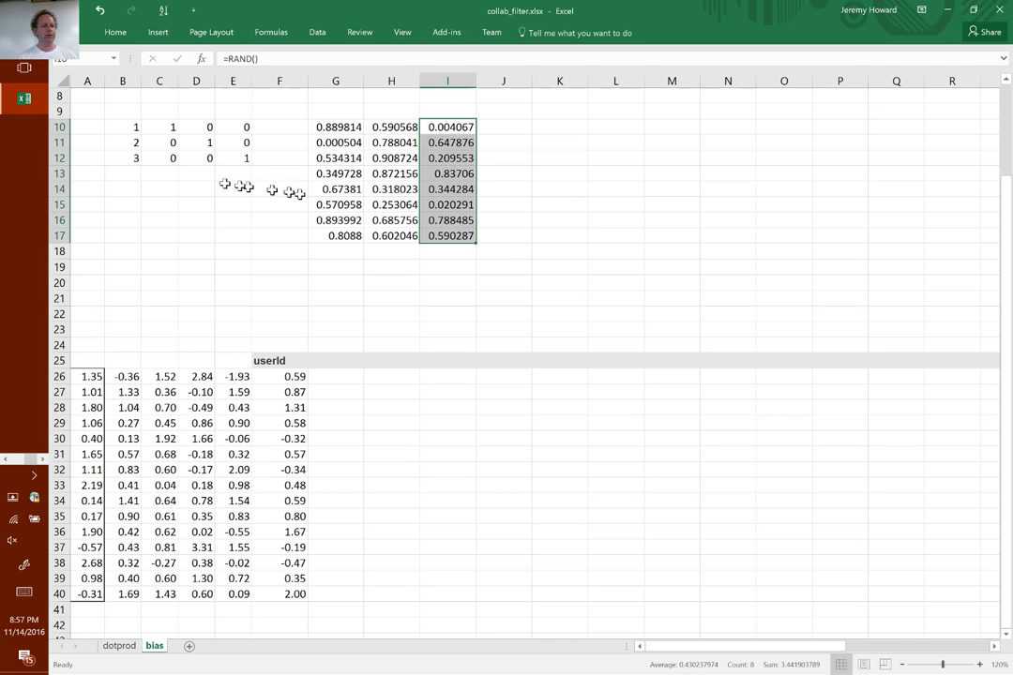
- Highlight the one-hot matrix C10:E12 and the random matrix G10:I17 as the two factors of a matrix product
{"action": "left_click_drag", "start_coordinate": [158, 129], "coordinate": [241, 165]}
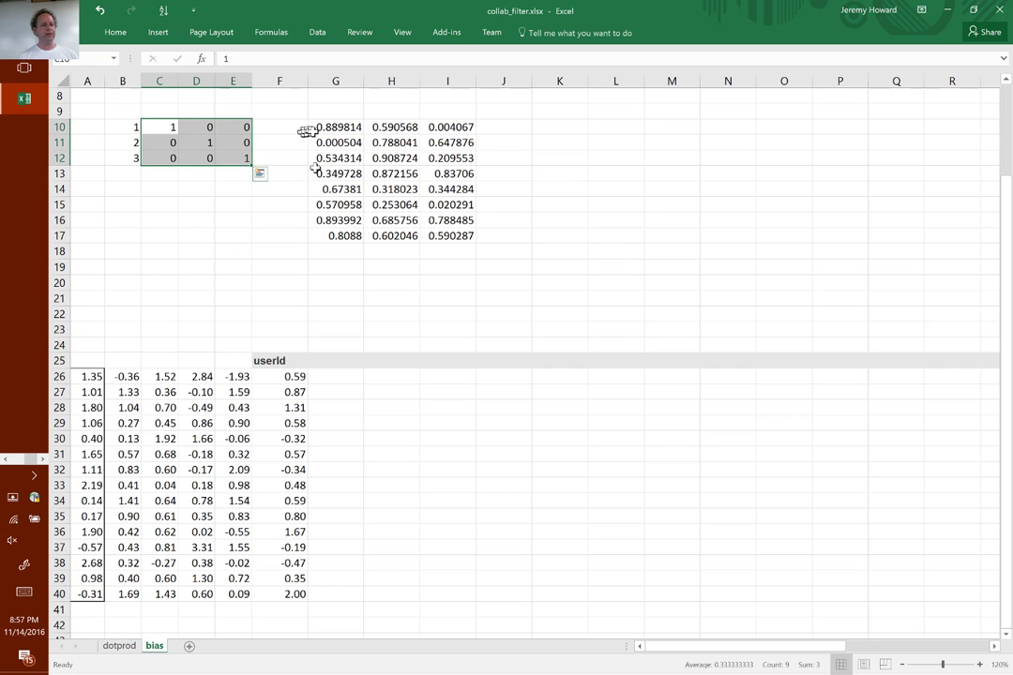
{"action": "left_click_drag", "start_coordinate": [332, 128], "coordinate": [452, 236]}
{"action": "left_click_drag", "start_coordinate": [167, 129], "coordinate": [442, 231]}
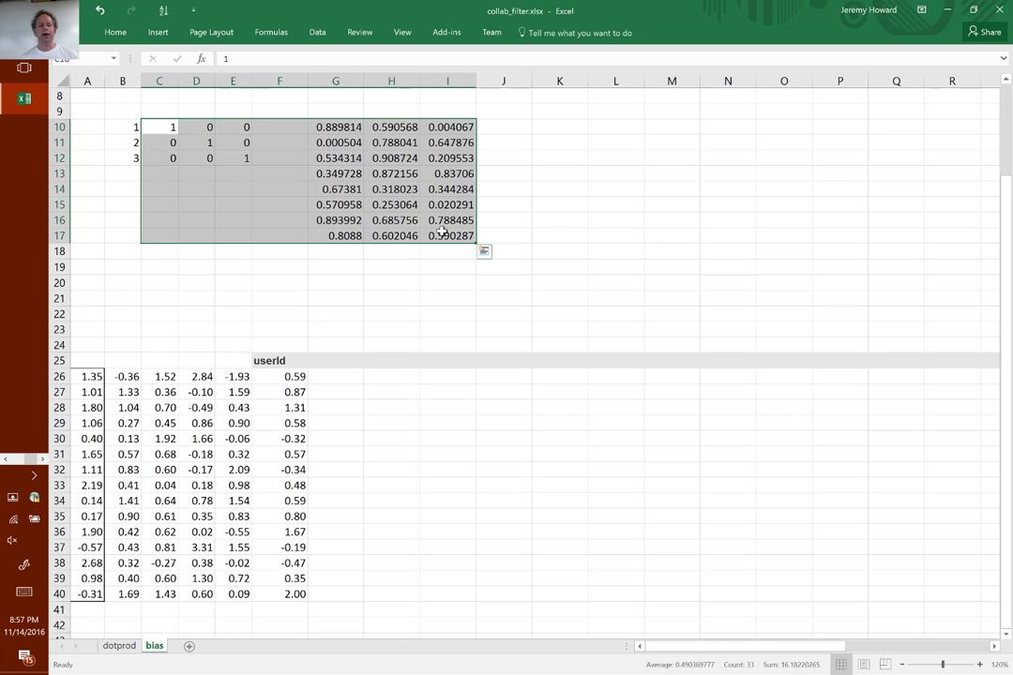
{"action": "left_click_drag", "start_coordinate": [165, 123], "coordinate": [228, 158]}
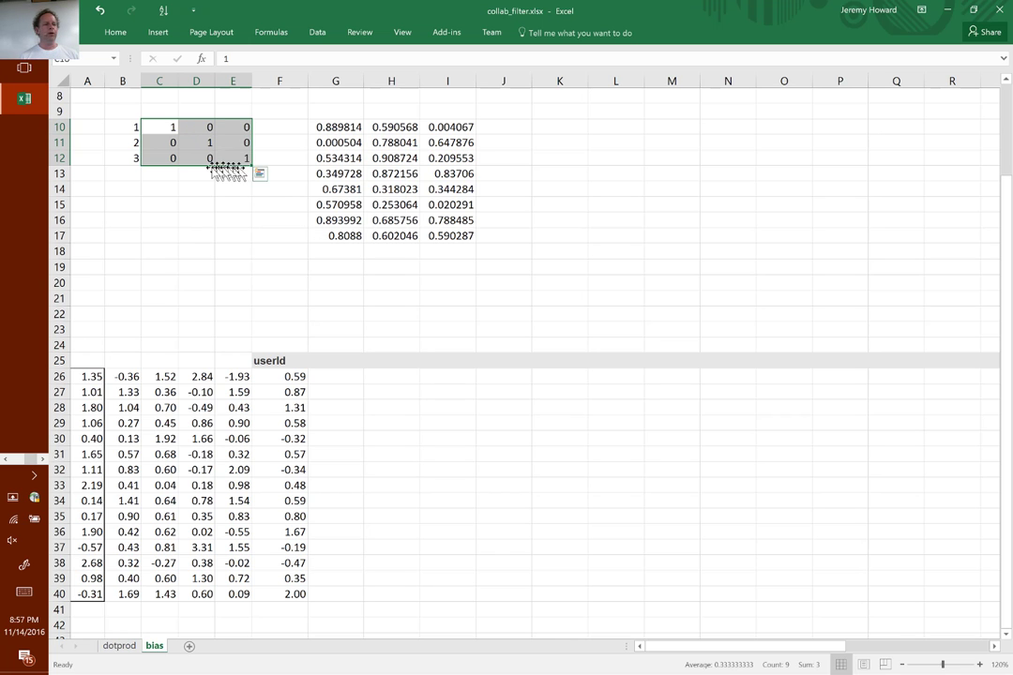
- Relate the user IDs in B10, B11 and B12 to their matching random matrix columns, leaving the cells unedited
{"action": "double_click", "coordinate": [125, 126]}
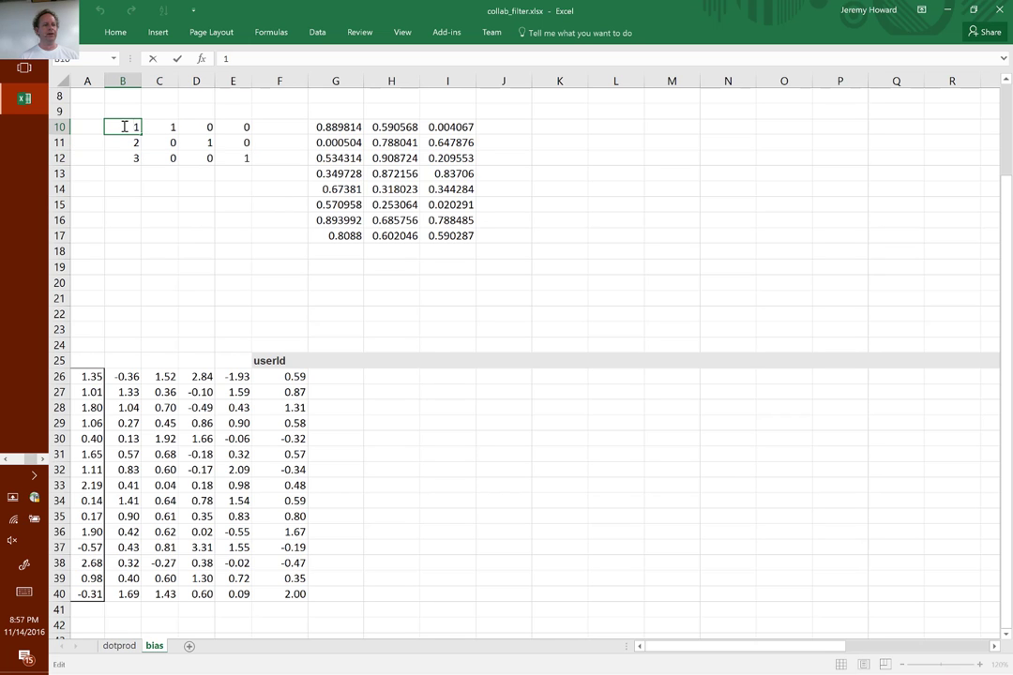
{"action": "key", "text": "Escape"}
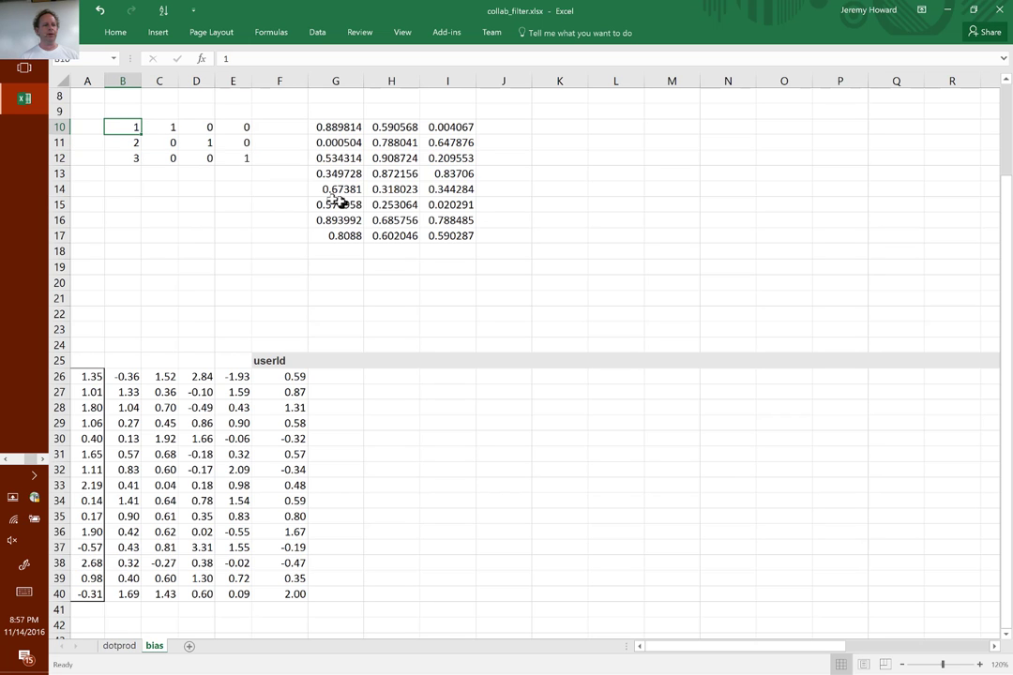
{"action": "left_click", "coordinate": [132, 141]}
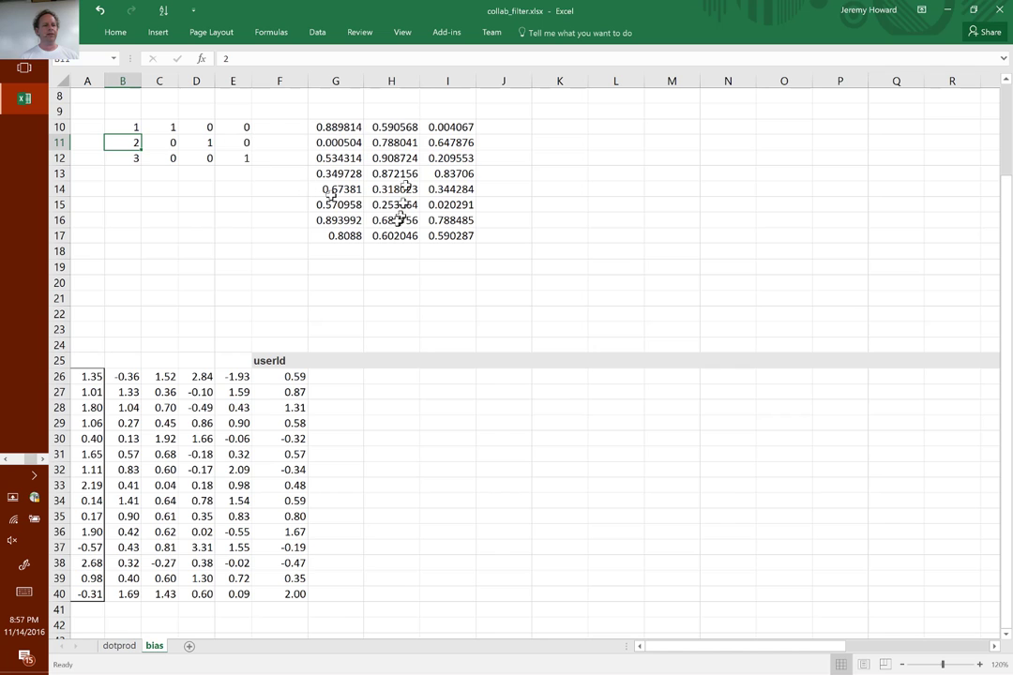
{"action": "left_click", "coordinate": [139, 163]}
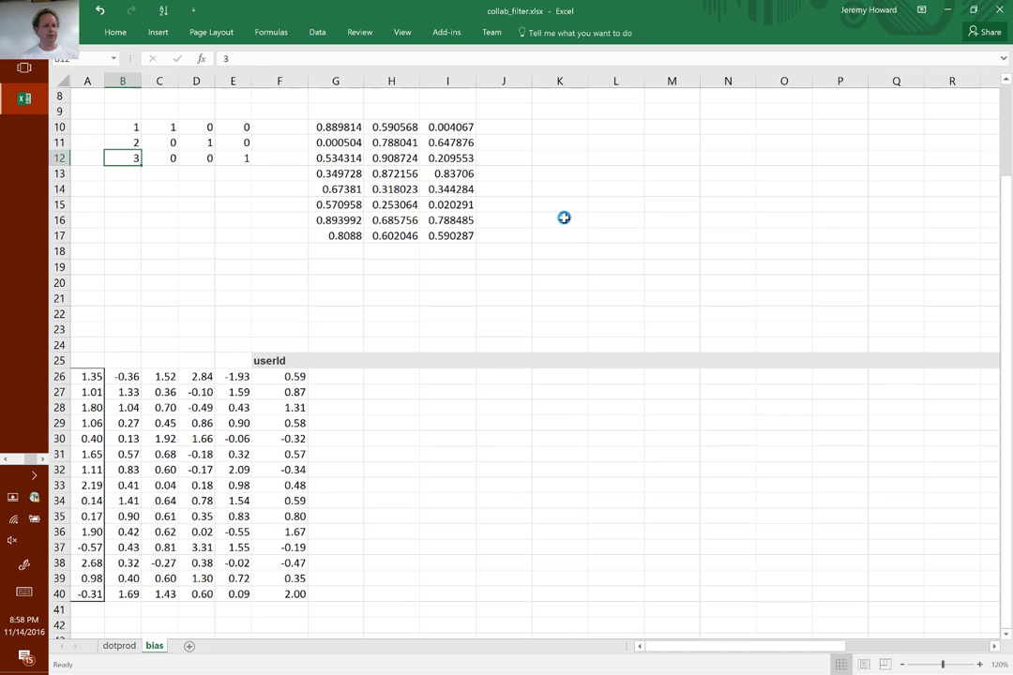
- Undo the random matrix and the inserted columns, and return to cell A1 of the bias sheet
{"action": "key", "text": "ctrl+z"}
{"action": "key", "text": "ctrl+z"}
{"action": "key", "text": "ctrl+z"}
{"action": "key", "text": "ctrl+z"}
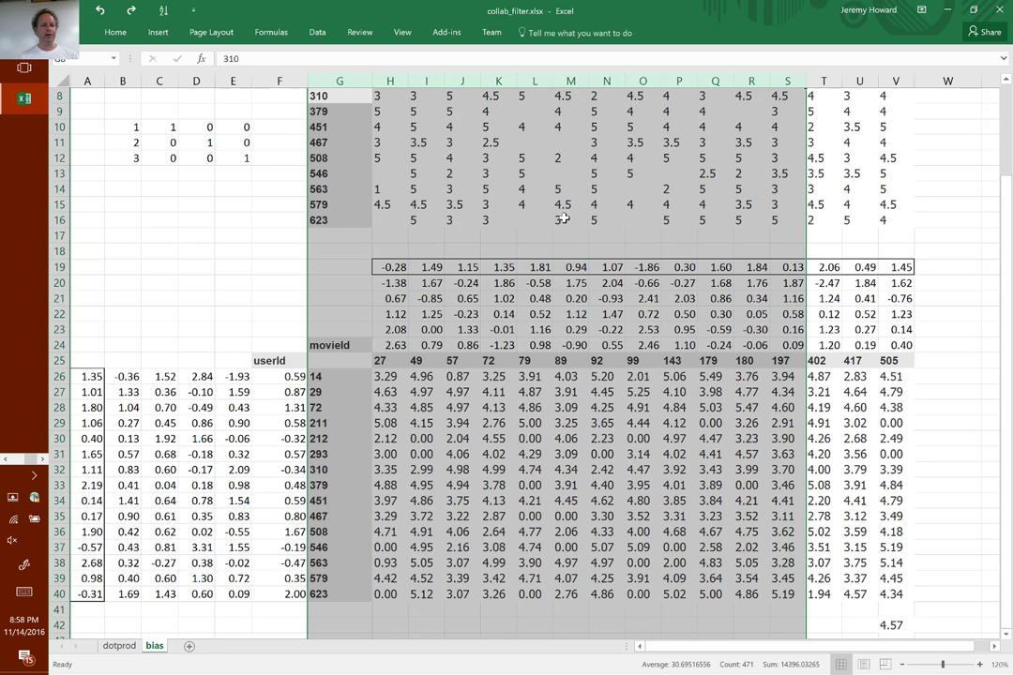
{"action": "key", "text": "ctrl+Home"}
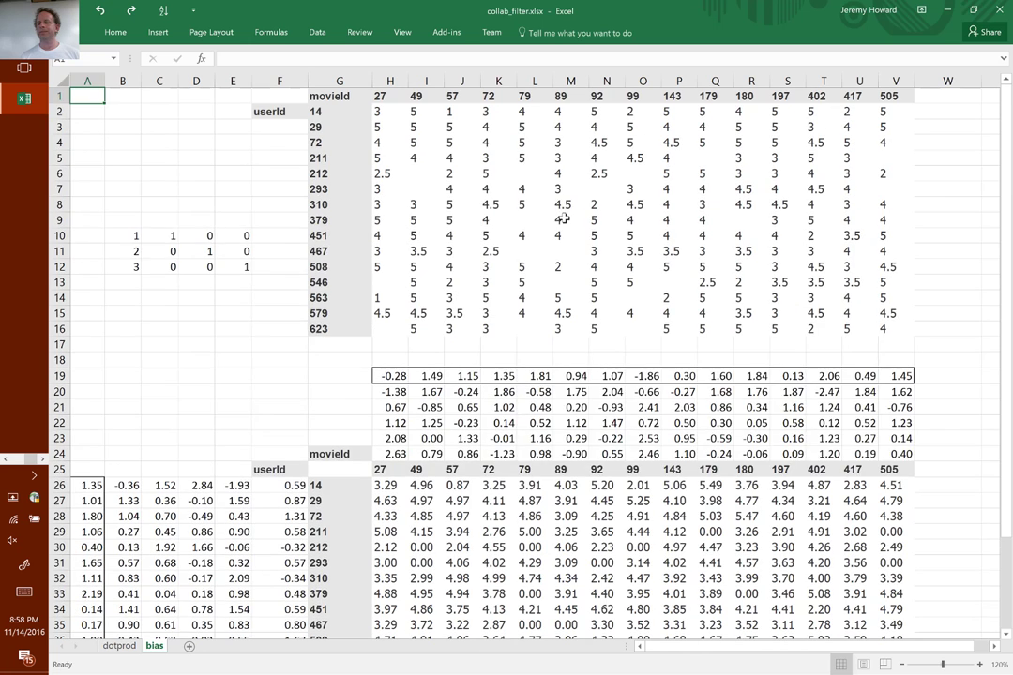
- Compare the notebook's ratings preview with the prediction formula in I30 of the bias sheet
{"action": "key", "text": "alt+Tab"}
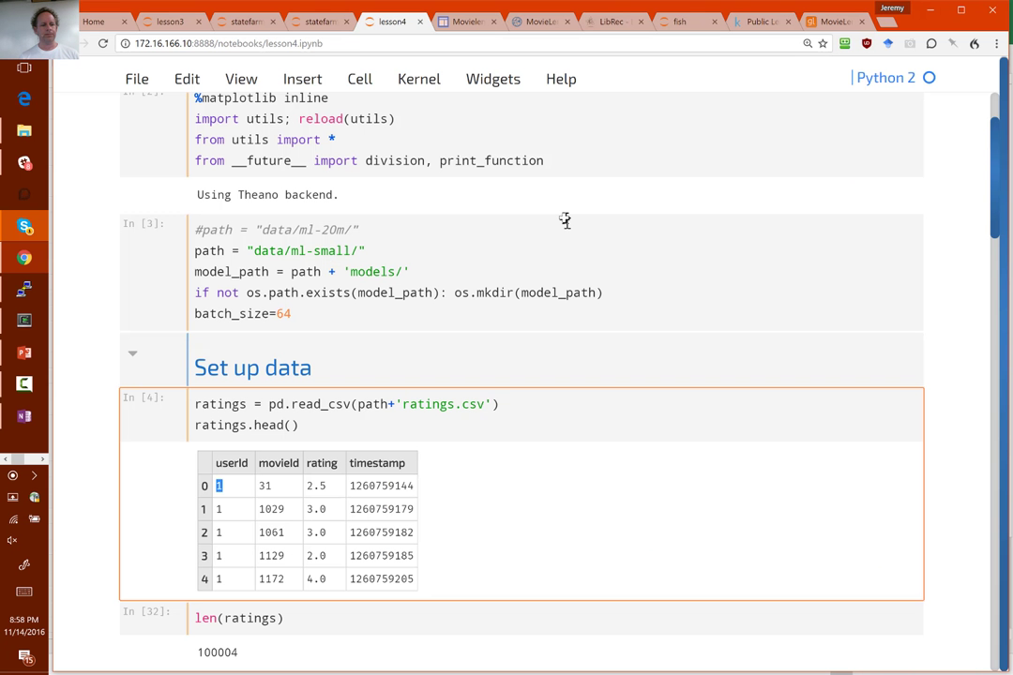
{"action": "left_click", "coordinate": [398, 486]}
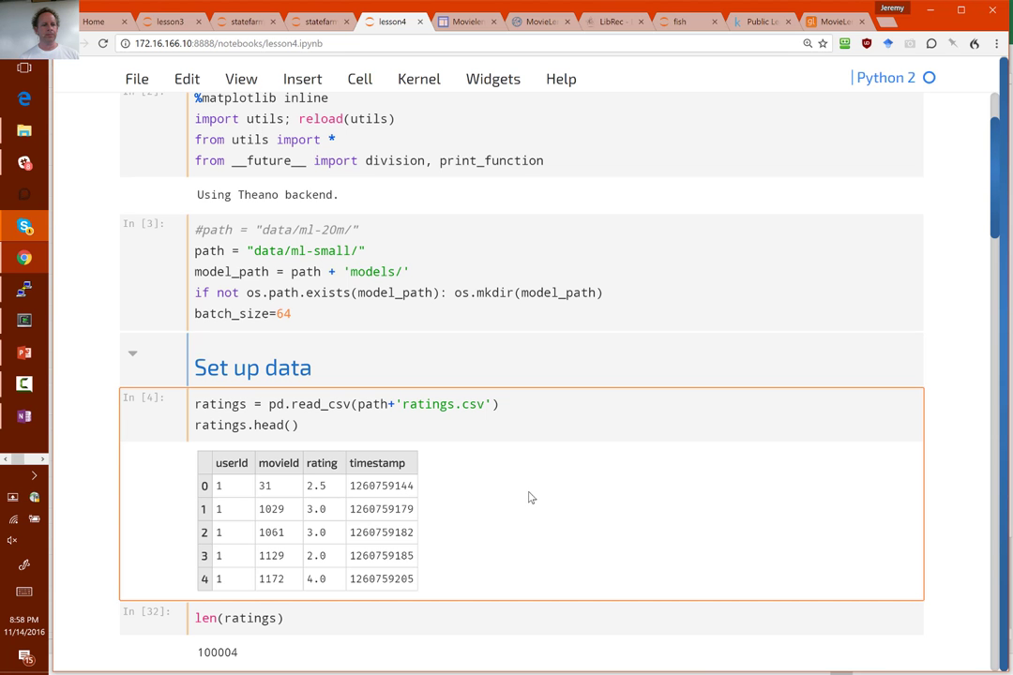
{"action": "key", "text": "alt+Tab"}
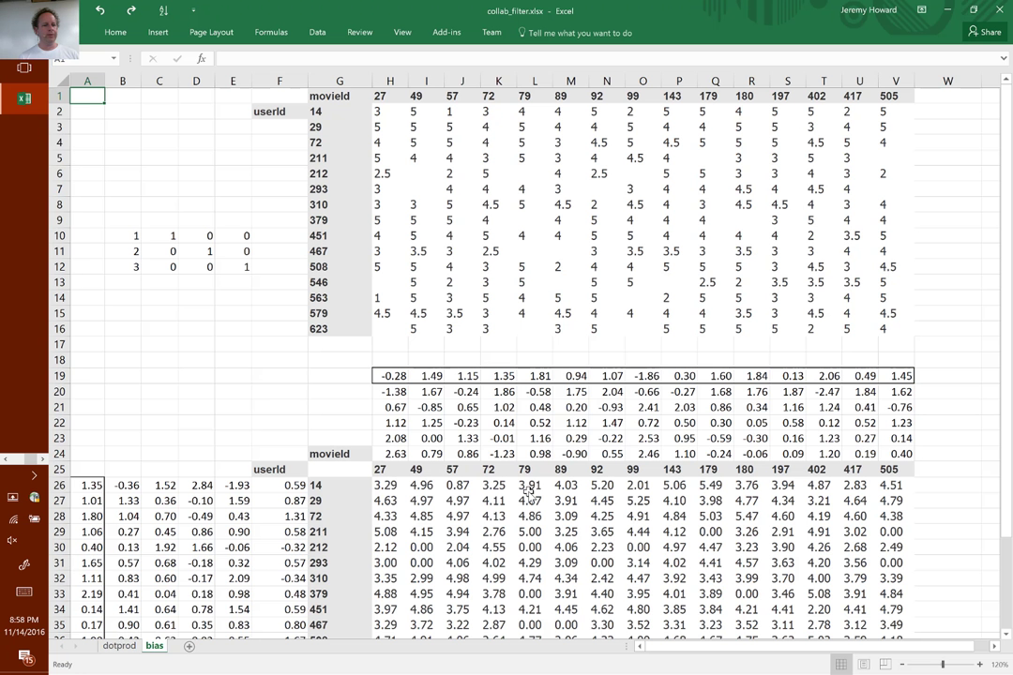
{"action": "left_click", "coordinate": [422, 550]}
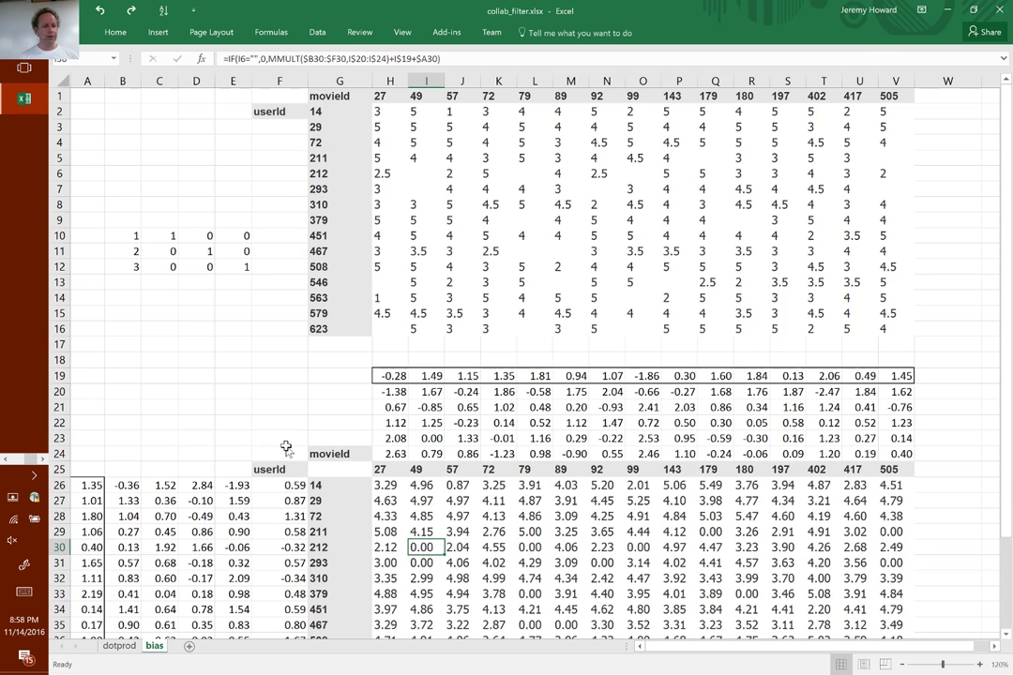
- Switch to the lesson4 notebook and review its data setup cells from the ID reindexing to the random split
{"action": "key", "text": "alt+Tab"}
{"action": "scroll", "coordinate": [285, 359], "scroll_direction": "down", "scroll_amount": 3}
{"action": "key", "text": "Down"}
{"action": "key", "text": "Down"}
{"action": "key", "text": "Down"}
{"action": "key", "text": "Down"}
{"action": "key", "text": "Down"}
{"action": "key", "text": "Down"}
{"action": "key", "text": "Down"}
{"action": "key", "text": "Down"}
{"action": "key", "text": "Down"}
{"action": "key", "text": "Down"}
{"action": "key", "text": "Down"}
{"action": "key", "text": "Down"}
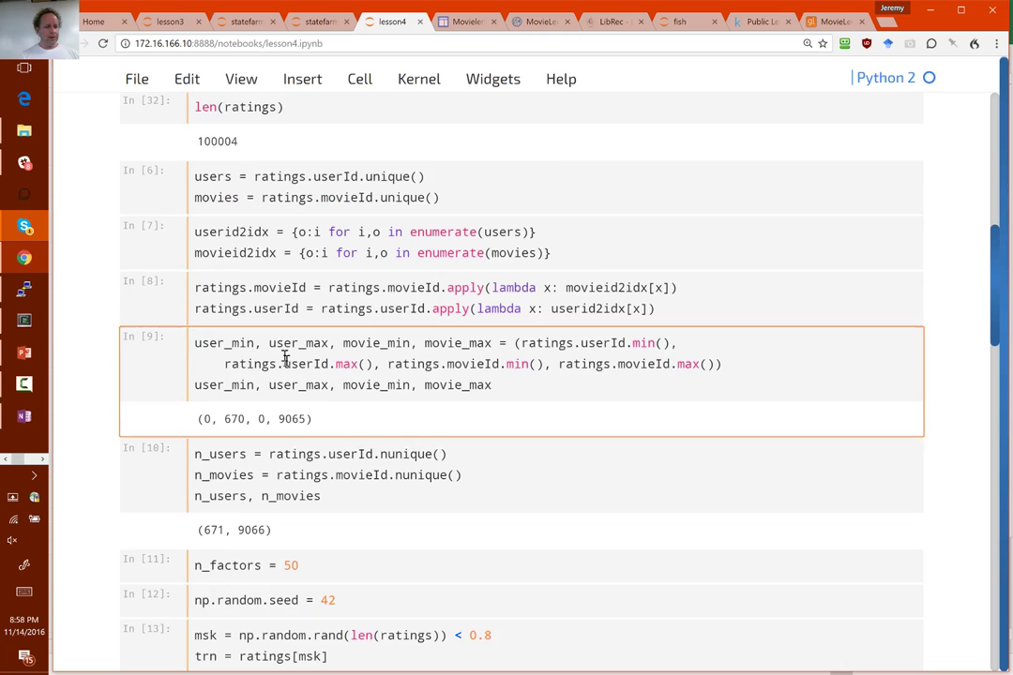
{"action": "key", "text": "Up"}
{"action": "key", "text": "Up"}
{"action": "key", "text": "Up"}
{"action": "key", "text": "Up"}
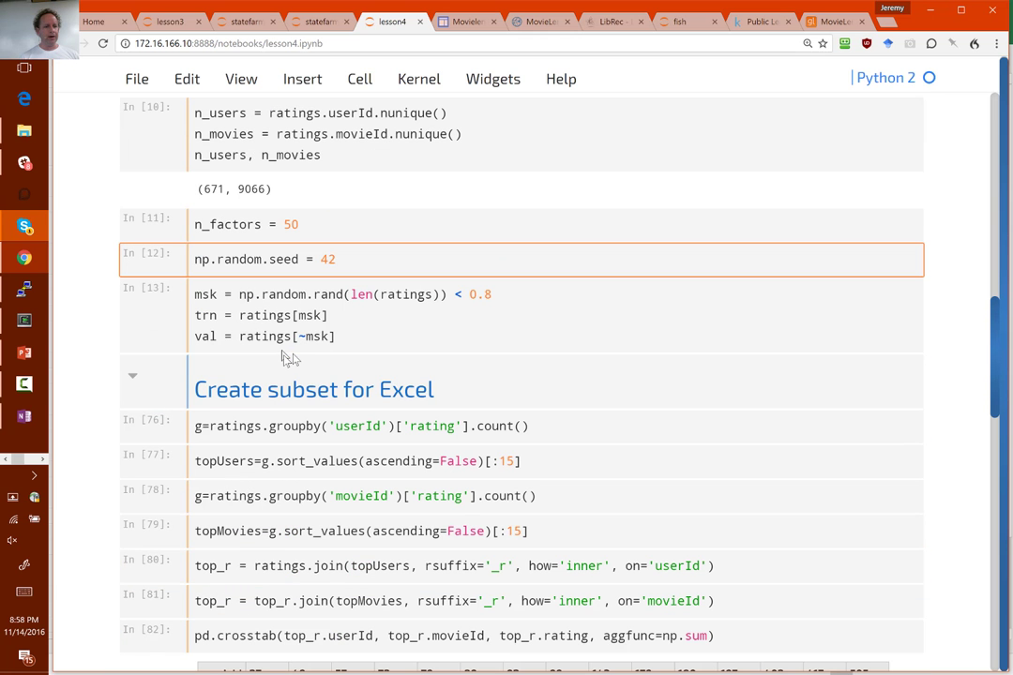
- Examine the random mask with threshold 0.8 and the trn and val assignments in cell 13, leaving the code unedited
{"action": "left_click_drag", "start_coordinate": [262, 294], "coordinate": [498, 294]}
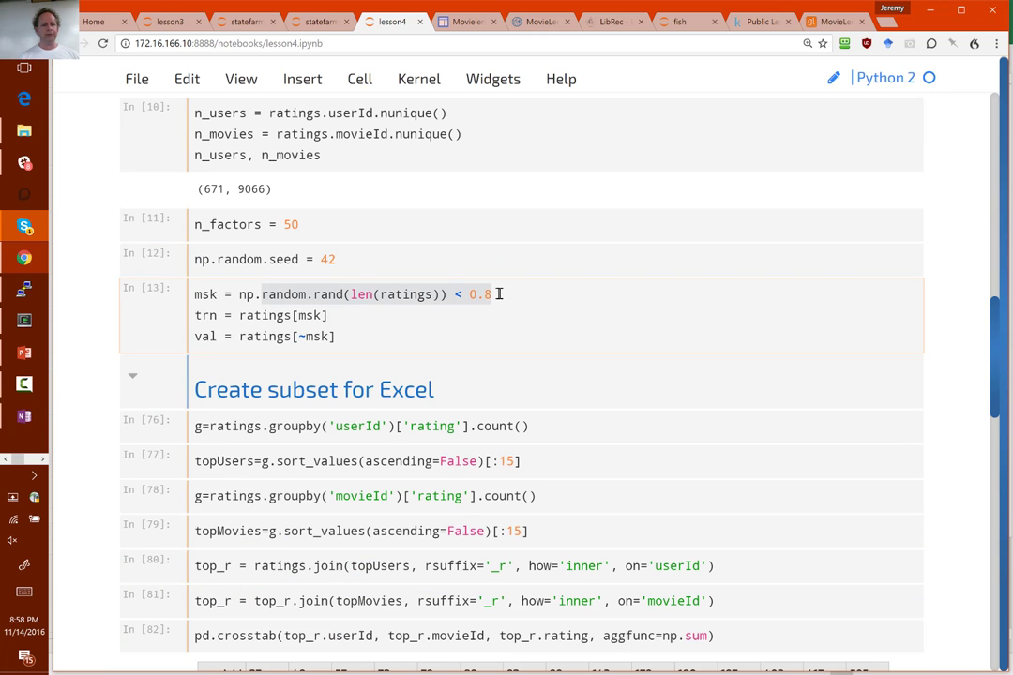
{"action": "left_click", "coordinate": [495, 294]}
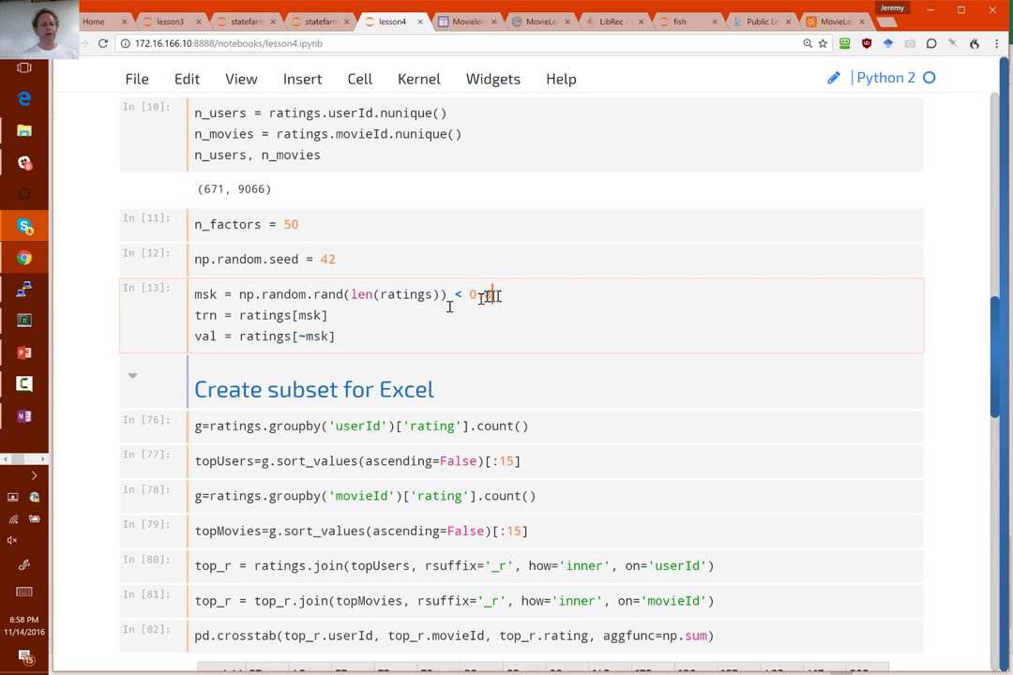
{"action": "left_click_drag", "start_coordinate": [336, 336], "coordinate": [225, 319]}
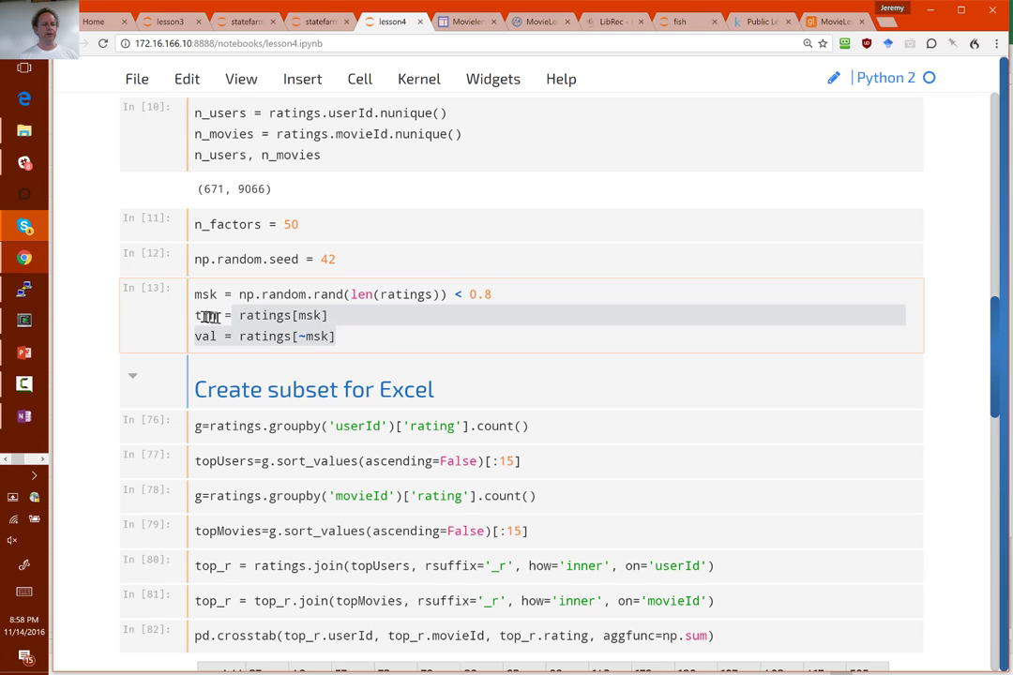
{"action": "left_click", "coordinate": [274, 316]}
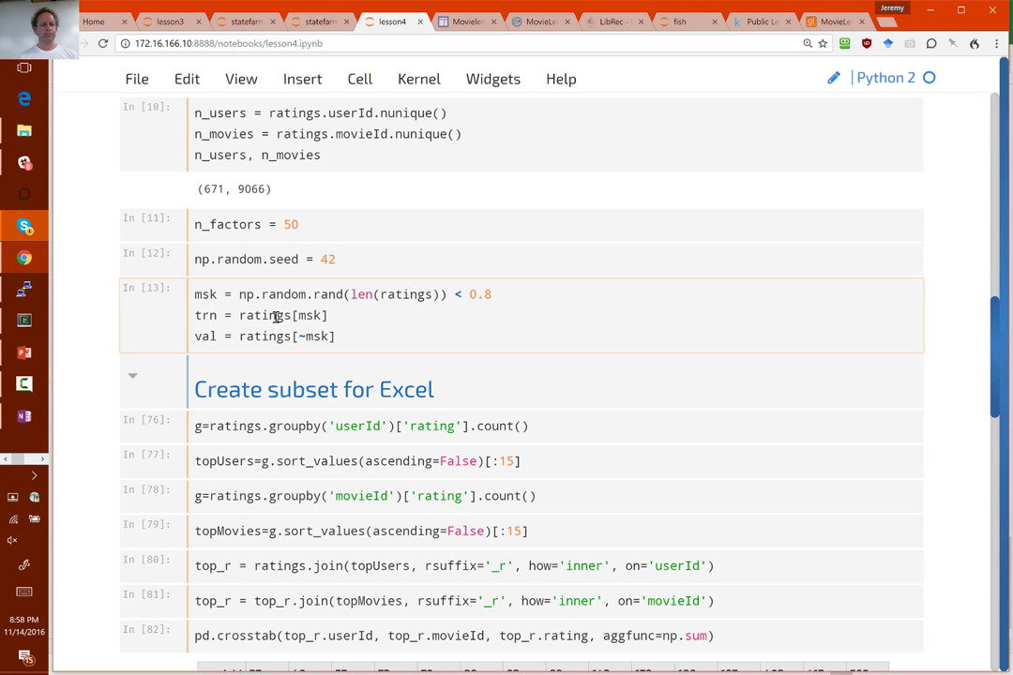
{"action": "key", "text": "Home"}
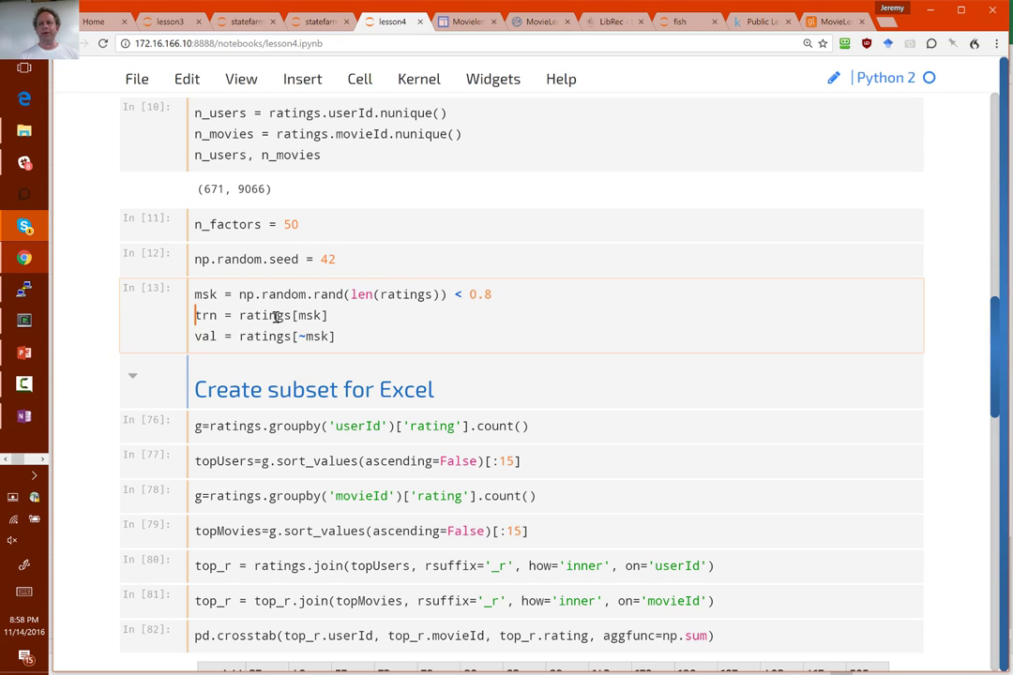
{"action": "key", "text": "Escape"}
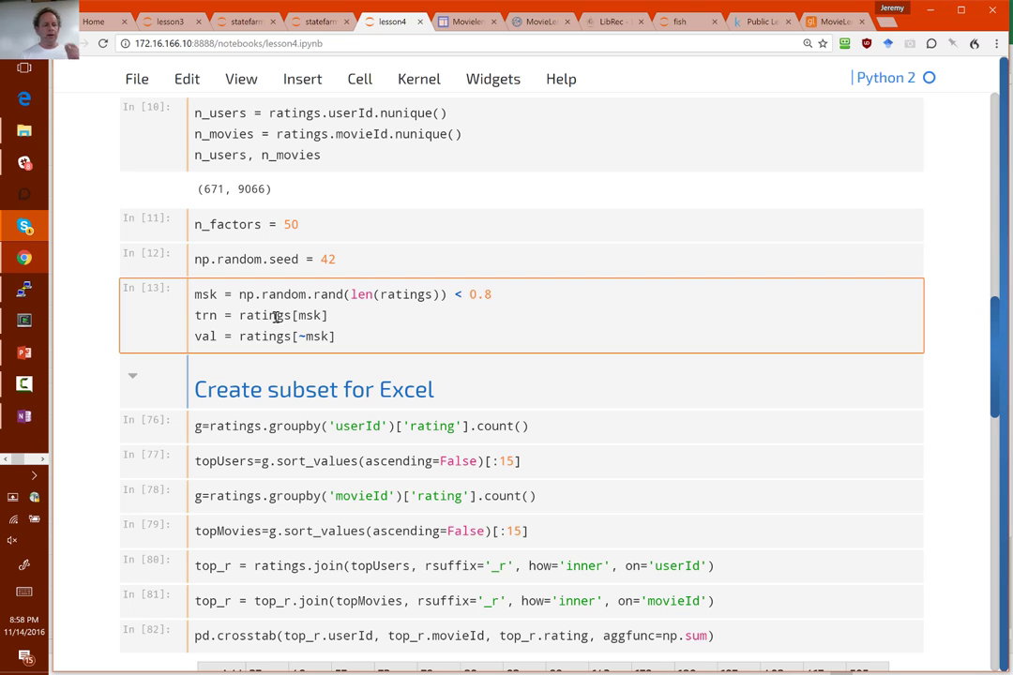
- Collapse the "Create subset for Excel" section and expand the Dot product section
{"action": "key", "text": "Down"}
{"action": "key", "text": "Down"}
{"action": "key", "text": "Up"}
{"action": "key", "text": "Left"}
{"action": "key", "text": "Down"}
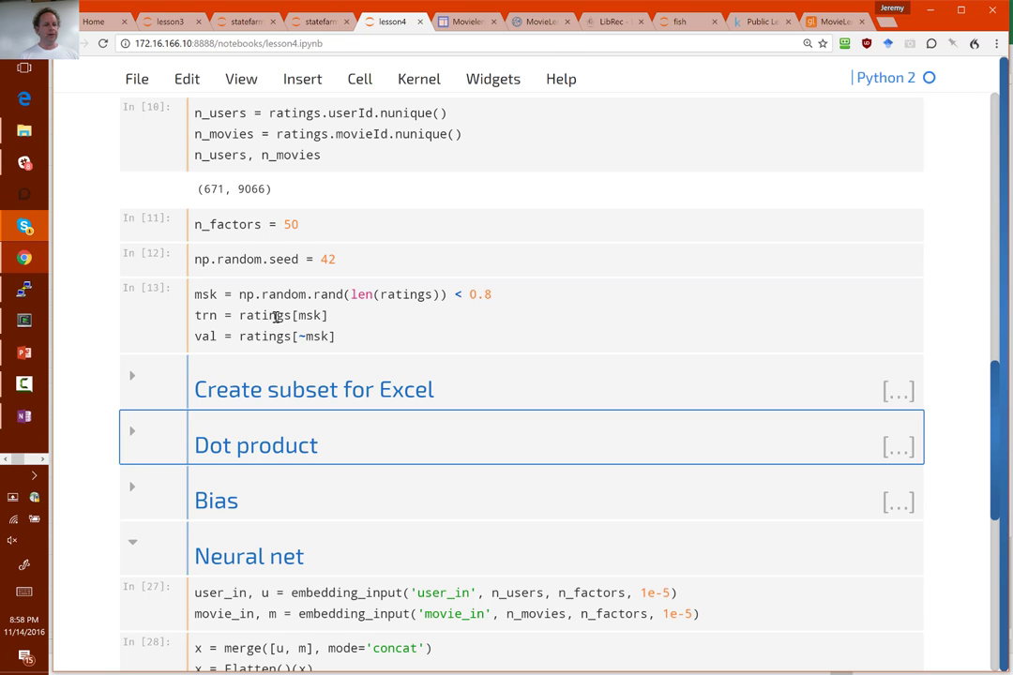
{"action": "key", "text": "Right"}
- Highlight the user_in Input line in cell 14 of the Dot product section, leaving the code unedited
{"action": "key", "text": "Down"}
{"action": "key", "text": "Return"}
{"action": "key", "text": "shift+End"}
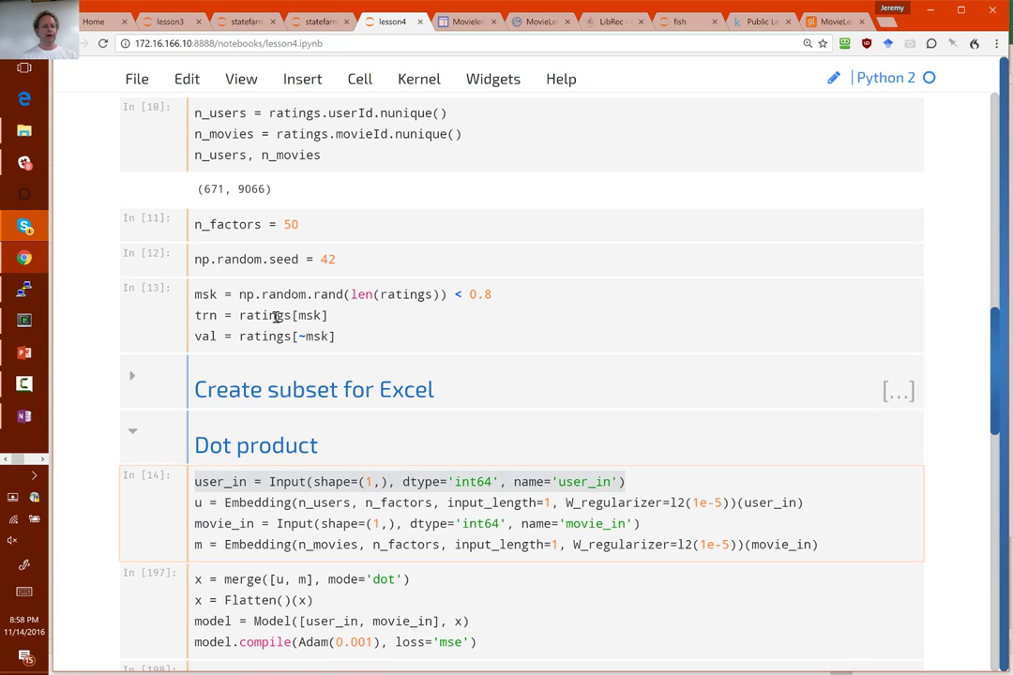
{"action": "key", "text": "Home"}
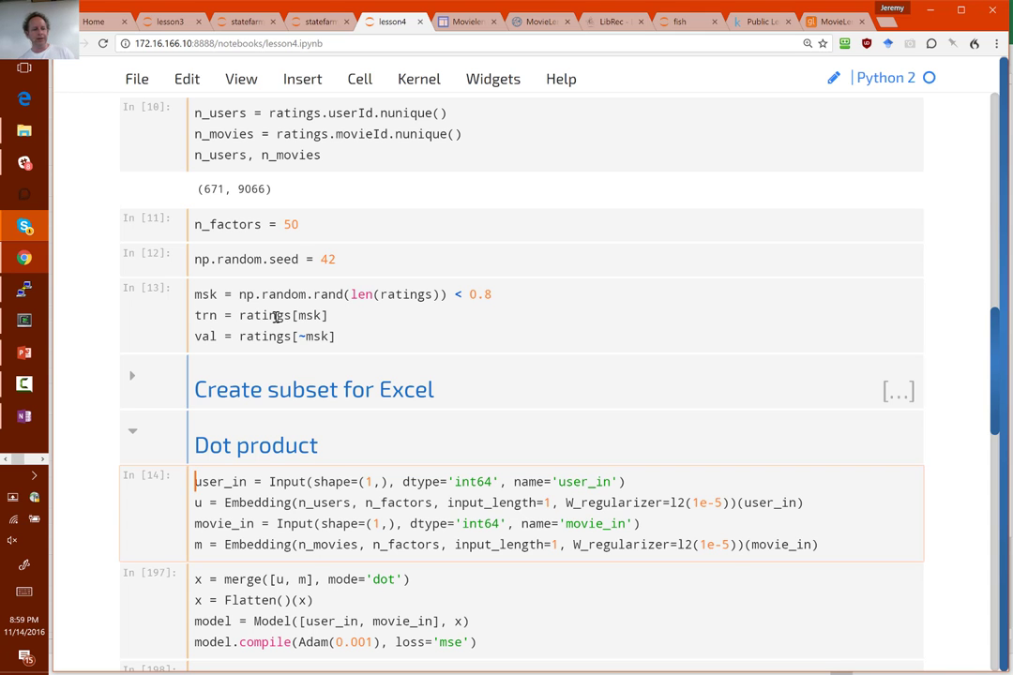
{"action": "key", "text": "shift+End"}
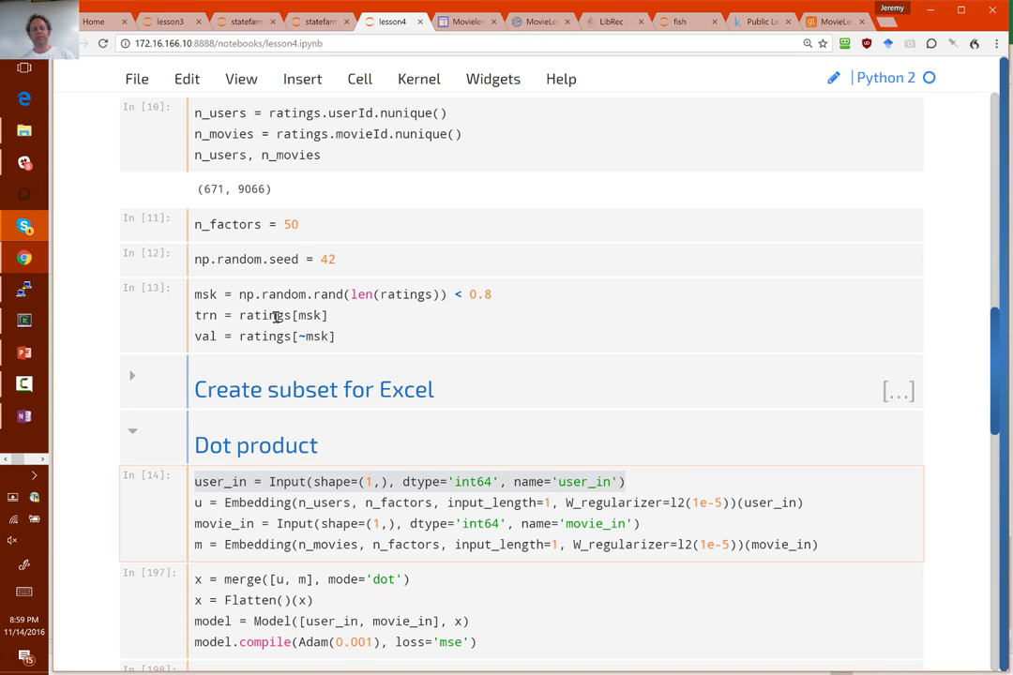
- Highlight n_users and n_factors in turn in the user Embedding line and compare them with their definitions in cells 10 and 11
{"action": "key", "text": "Right"}
{"action": "key", "text": "Down"}
{"action": "key", "text": "Home"}
{"action": "key", "text": "Right"}
{"action": "key", "text": "Right"}
{"action": "key", "text": "Right"}
{"action": "key", "text": "Right"}
{"action": "key", "text": "ctrl+shift+Right"}
{"action": "key", "text": "Right"}
{"action": "key", "text": "Right"}
{"action": "key", "text": "ctrl+shift+Right"}
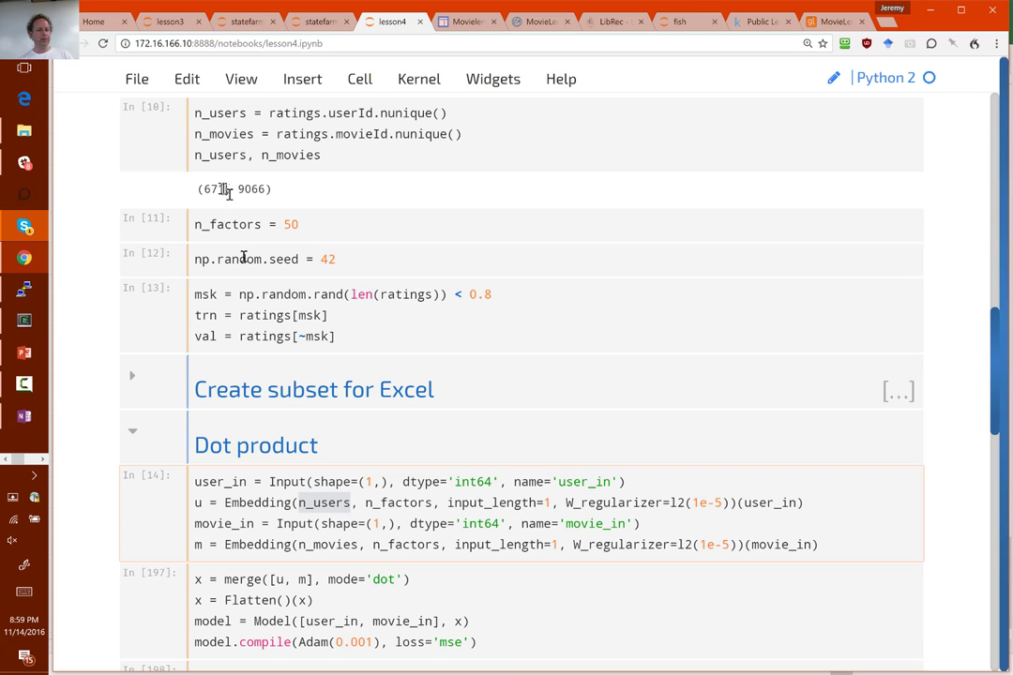
{"action": "key", "text": "Right"}
{"action": "key", "text": "Right"}
{"action": "key", "text": "ctrl+shift+Right"}
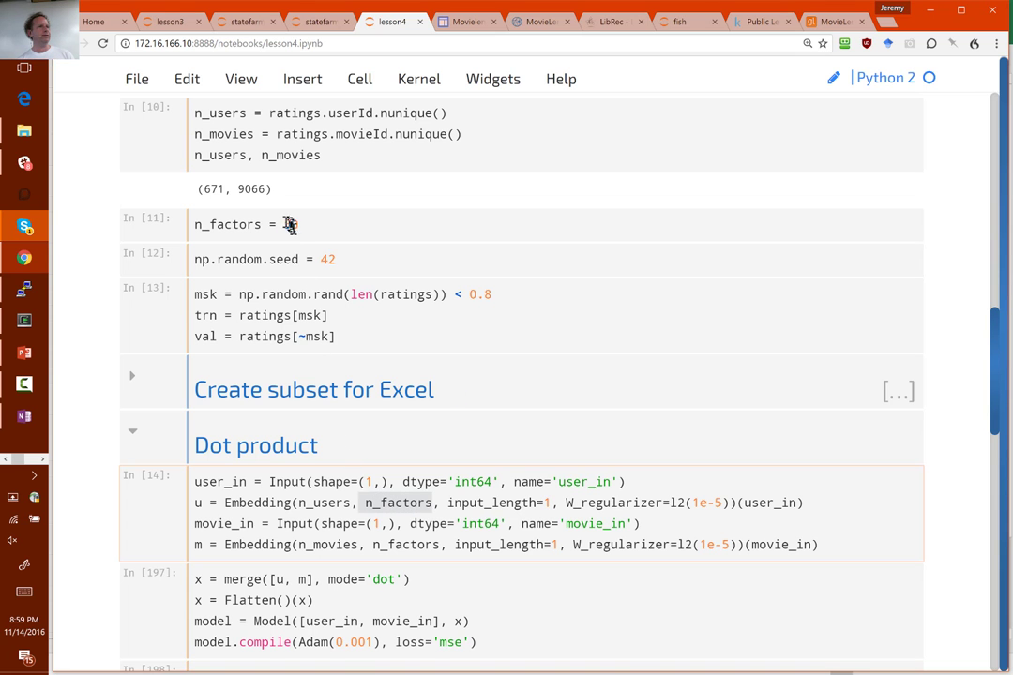
{"action": "key", "text": "Right"}
{"action": "key", "text": "Right"}
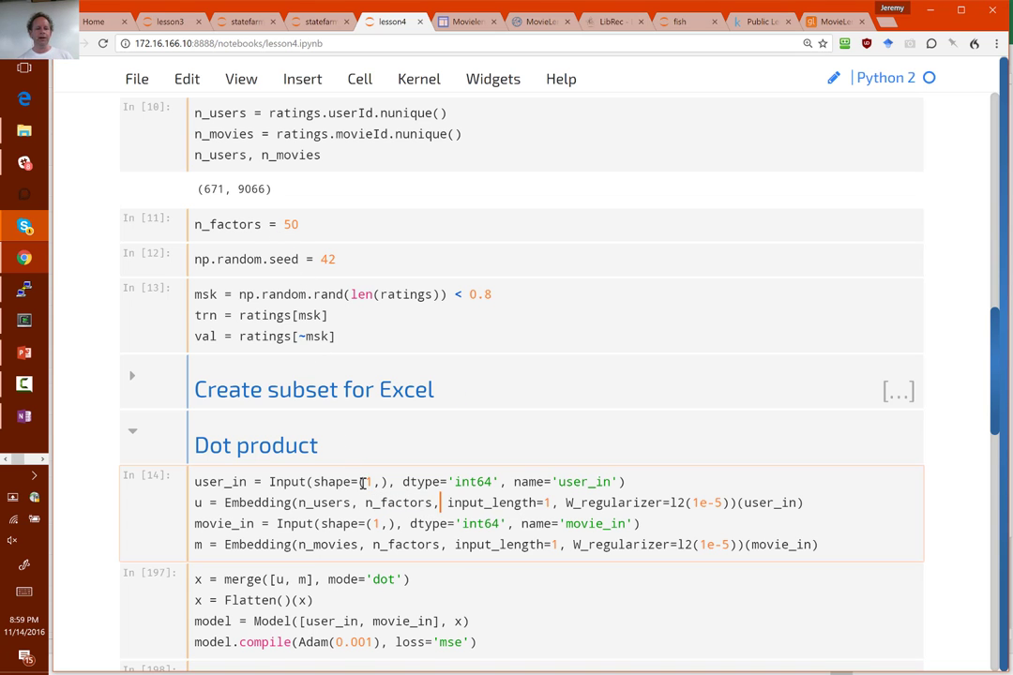
- Examine the movie_in Input line and the arguments of the movie Embedding line in cell 14
{"action": "left_click", "coordinate": [200, 525]}
{"action": "key", "text": "End"}
{"action": "key", "text": "Down"}
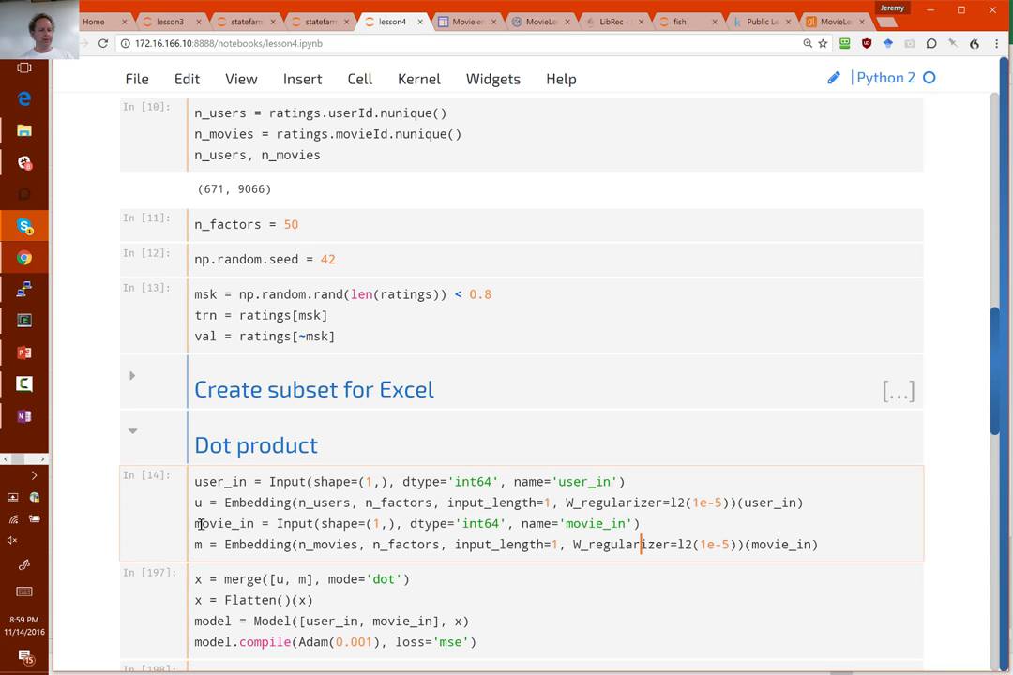
{"action": "key", "text": "Home"}
{"action": "key", "text": "ctrl+Right"}
{"action": "key", "text": "ctrl+shift+Right"}
{"action": "key", "text": "Right"}
{"action": "key", "text": "ctrl+Right"}
{"action": "key", "text": "ctrl+Right"}
{"action": "key", "text": "ctrl+shift+Right"}
- Highlight the dot-mode merge, the Model definition and the model.compile line in turn in cell 197
{"action": "left_click", "coordinate": [417, 581]}
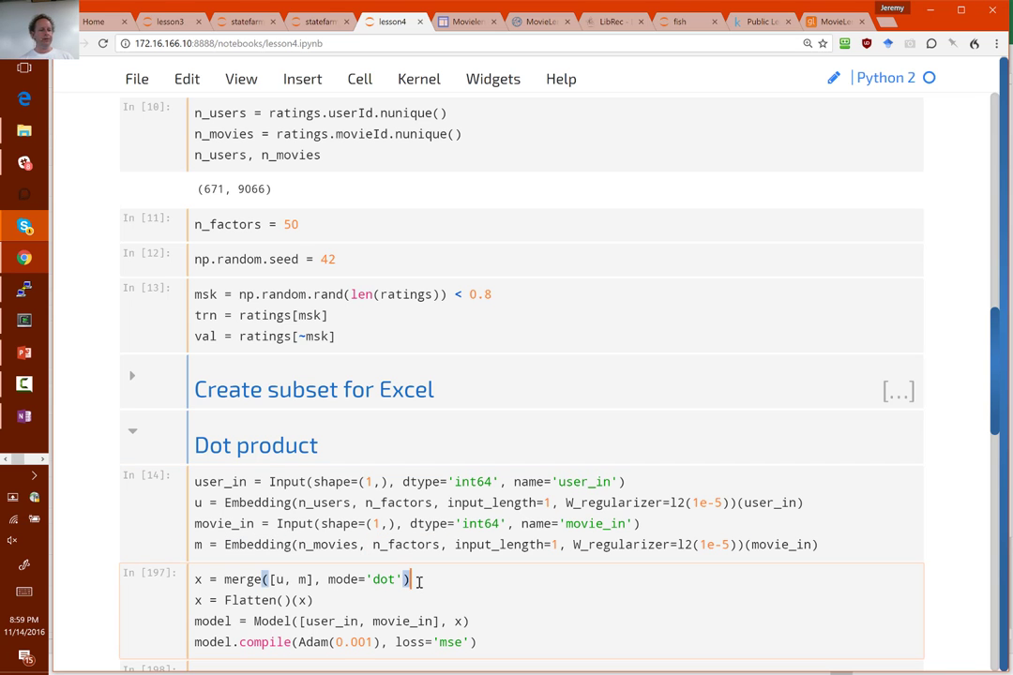
{"action": "key", "text": "shift+Home"}
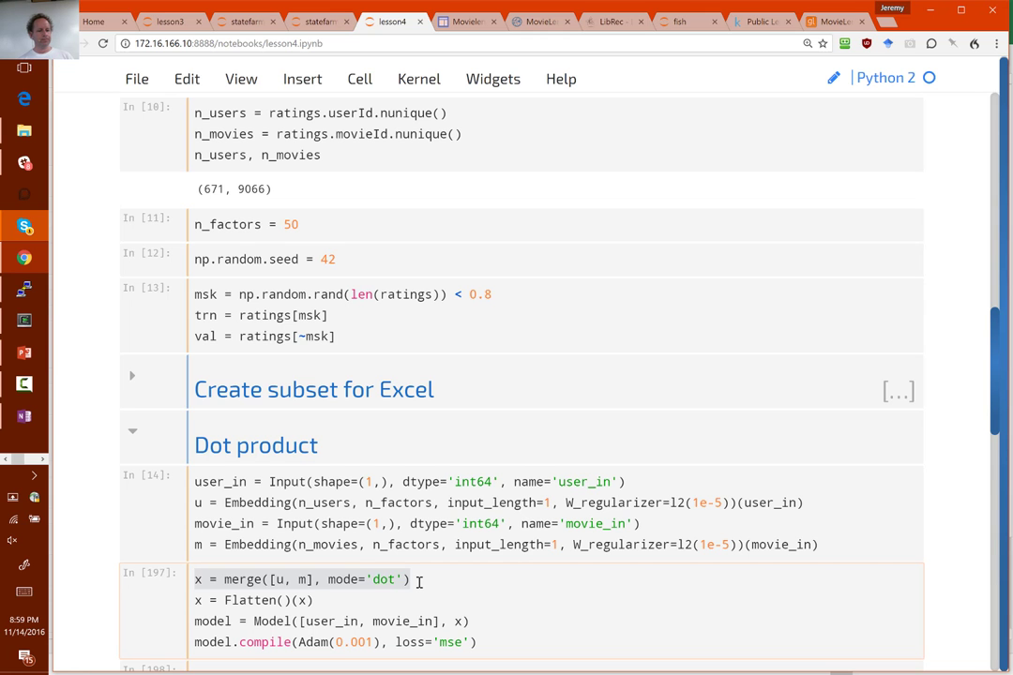
{"action": "key", "text": "Down"}
{"action": "key", "text": "Down"}
{"action": "key", "text": "Home"}
{"action": "key", "text": "shift+End"}
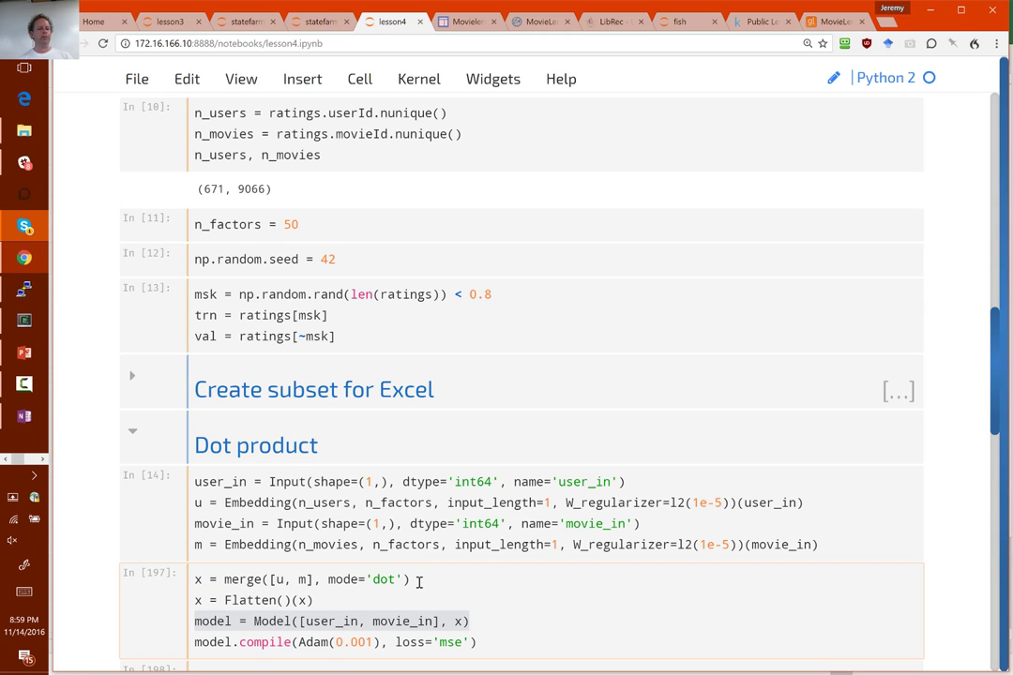
{"action": "key", "text": "Home"}
{"action": "key", "text": "Down"}
{"action": "key", "text": "shift+End"}
{"action": "key", "text": "Home"}
{"action": "key", "text": "Escape"}
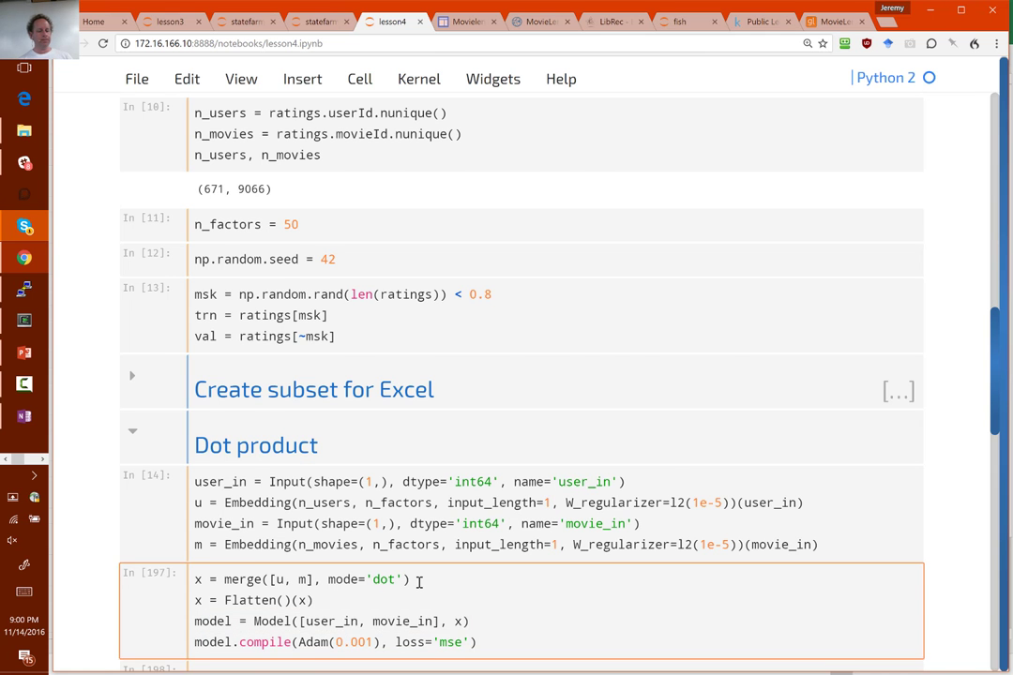
- Examine the training inputs and the trn.rating target of the model.fit call in cell 198, leaving the code unedited
{"action": "key", "text": "Down"}
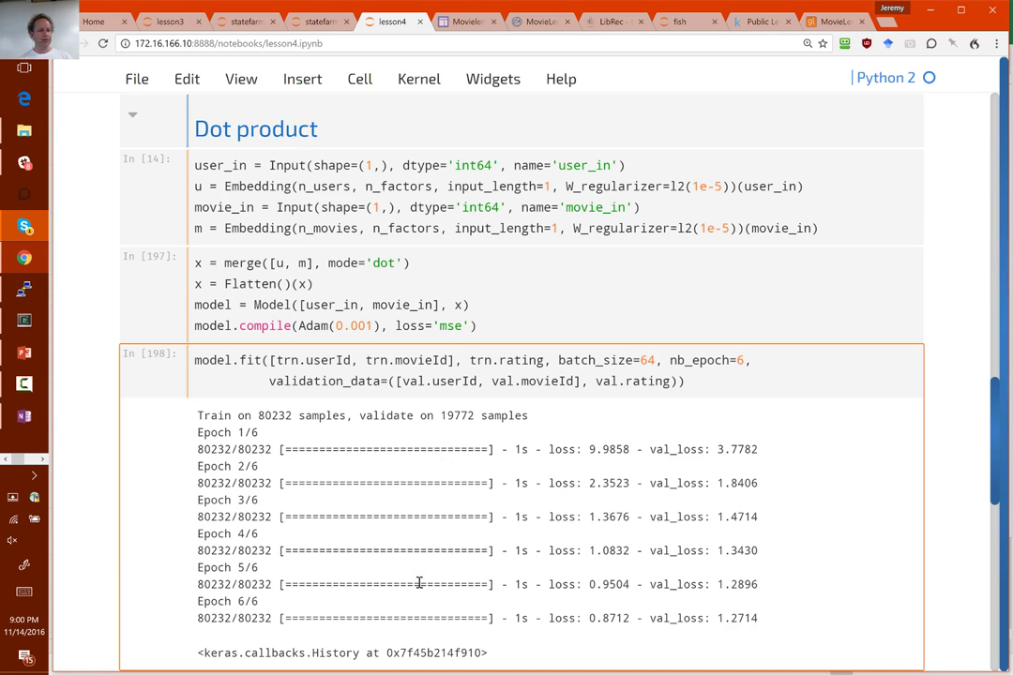
{"action": "left_click", "coordinate": [270, 361]}
{"action": "key", "text": "ctrl+shift+Right"}
{"action": "key", "text": "ctrl+shift+Right"}
{"action": "key", "text": "ctrl+shift+Right"}
{"action": "key", "text": "ctrl+shift+Right"}
{"action": "key", "text": "ctrl+shift+Right"}
{"action": "key", "text": "ctrl+shift+Right"}
{"action": "key", "text": "ctrl+shift+Right"}
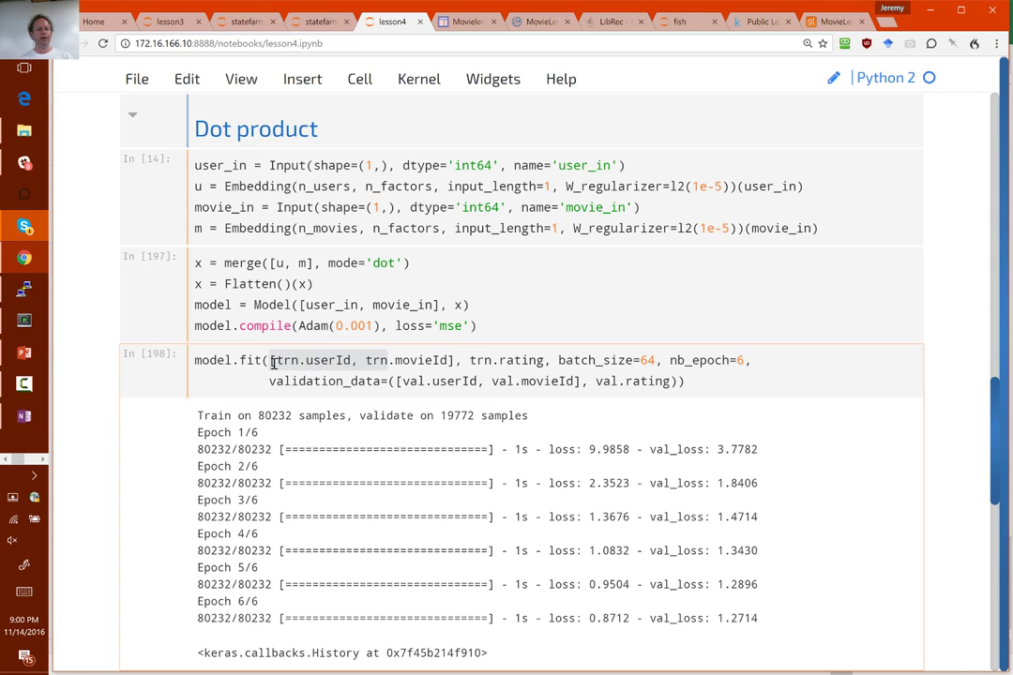
{"action": "key", "text": "Right"}
{"action": "key", "text": "Right"}
{"action": "key", "text": "Right"}
{"action": "key", "text": "ctrl+shift+Right"}
{"action": "key", "text": "ctrl+shift+Right"}
{"action": "key", "text": "ctrl+shift+Right"}
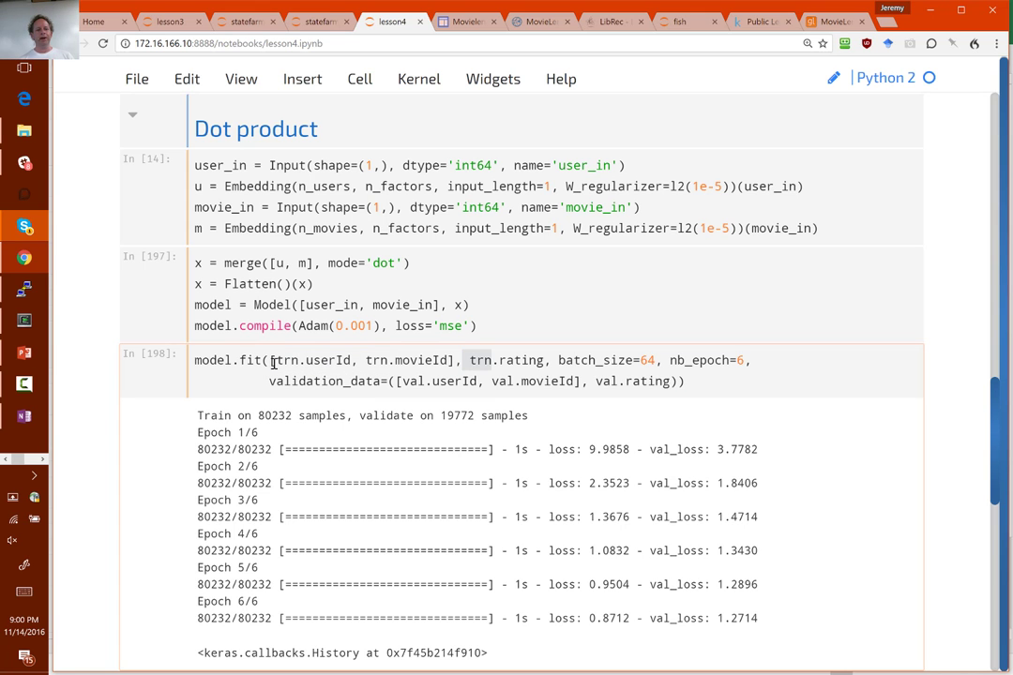
{"action": "key", "text": "End"}
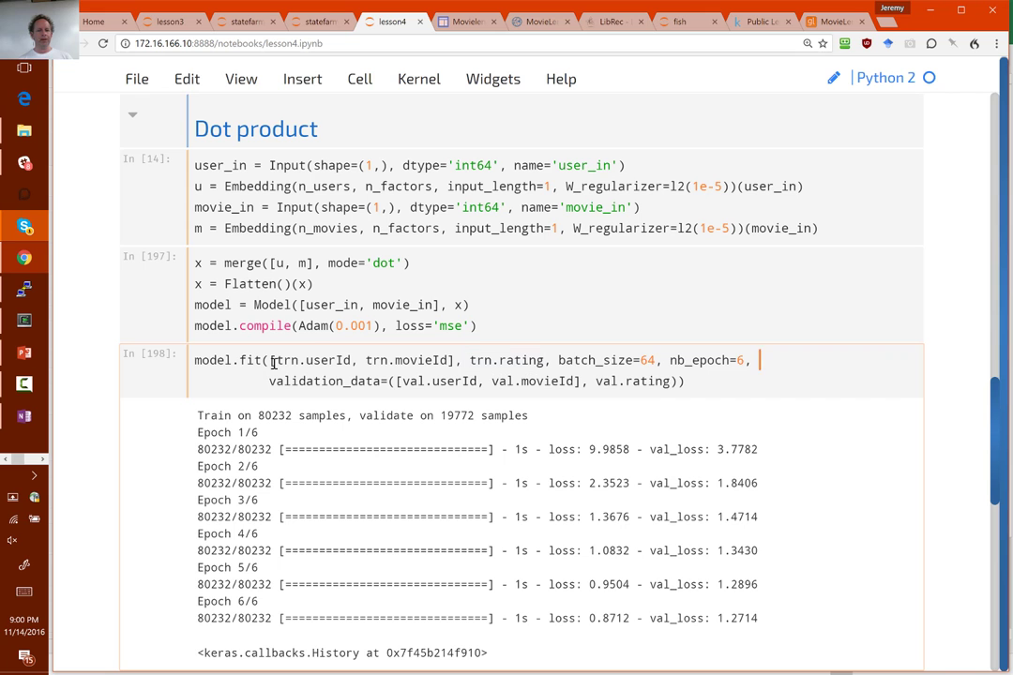
{"action": "key", "text": "Escape"}
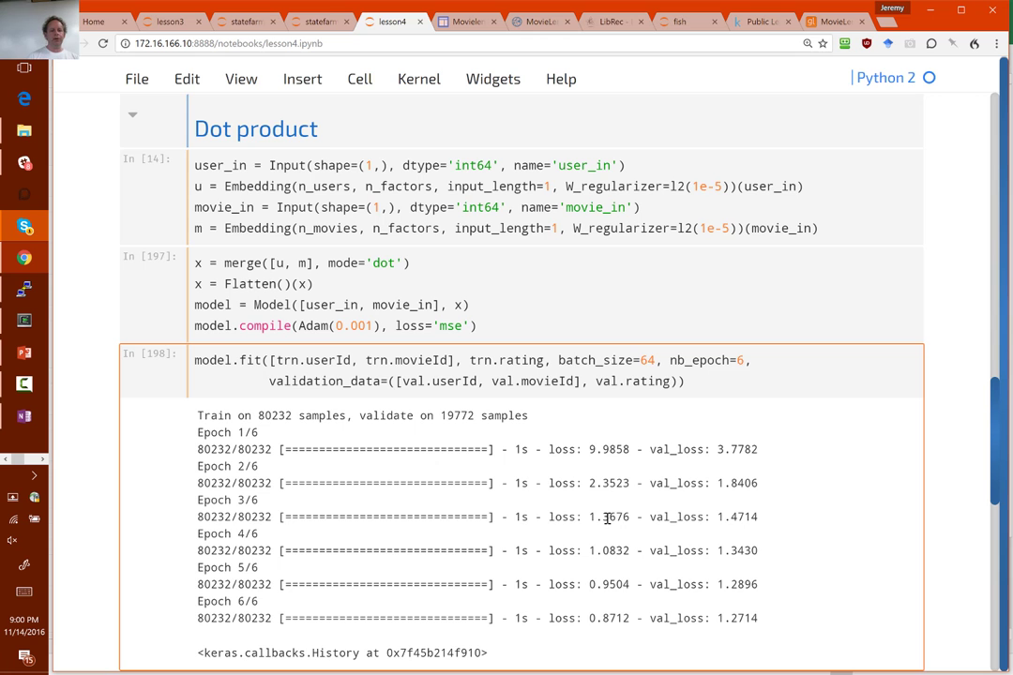
- Review the dot product model's training and validation losses, and expand the Bias section
{"action": "scroll", "coordinate": [607, 517], "scroll_direction": "down", "scroll_amount": 2}
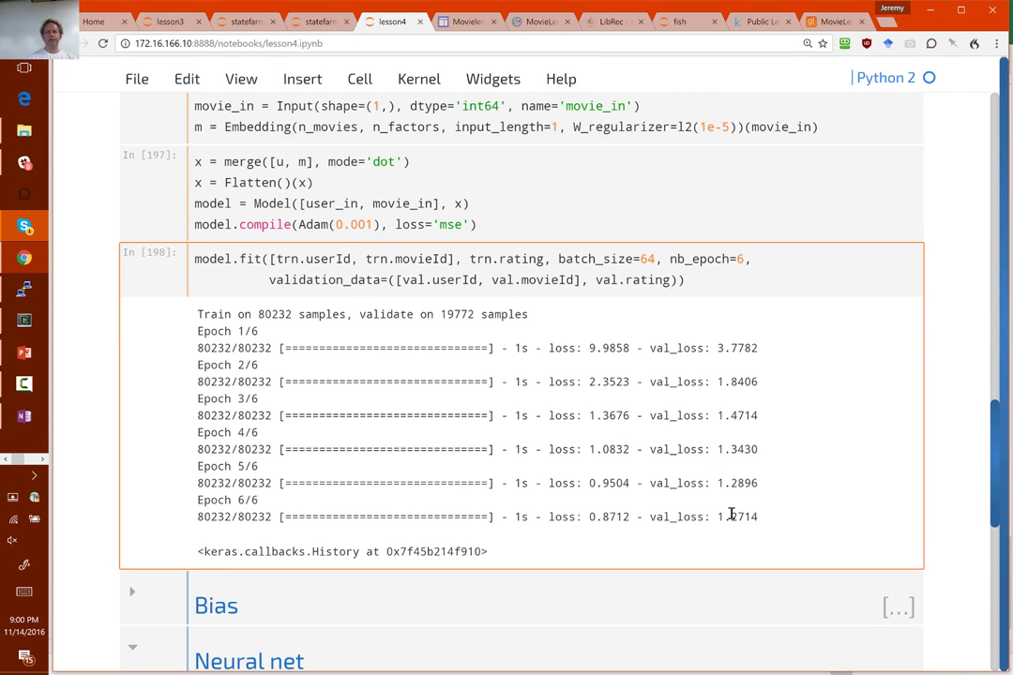
{"action": "key", "text": "Down"}
{"action": "key", "text": "Right"}
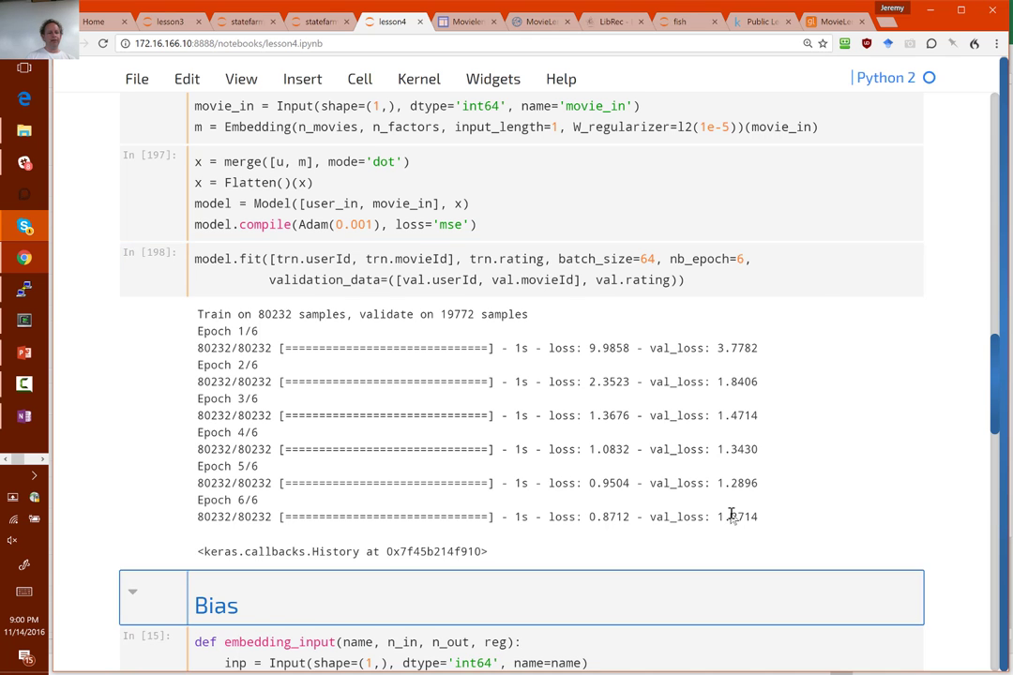
- Review the embedding_input function in cell 15 and the user and movie embeddings built with it in cell 223
{"action": "key", "text": "Down"}
{"action": "key", "text": "Down"}
{"action": "key", "text": "Up"}
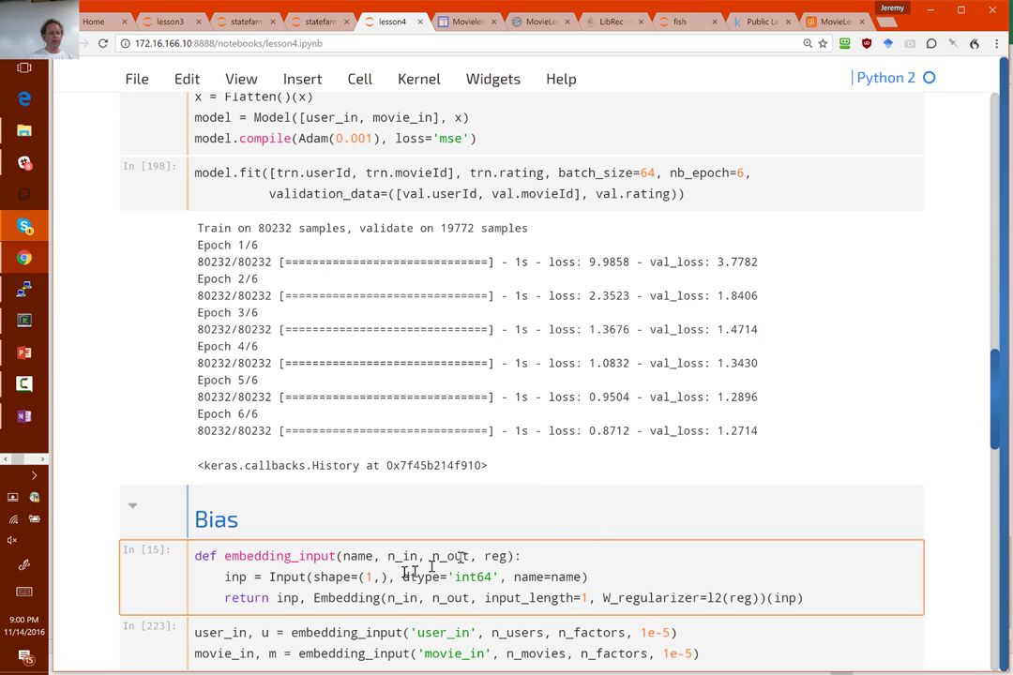
{"action": "left_click", "coordinate": [225, 577]}
{"action": "key", "text": "Escape"}
{"action": "key", "text": "Down"}
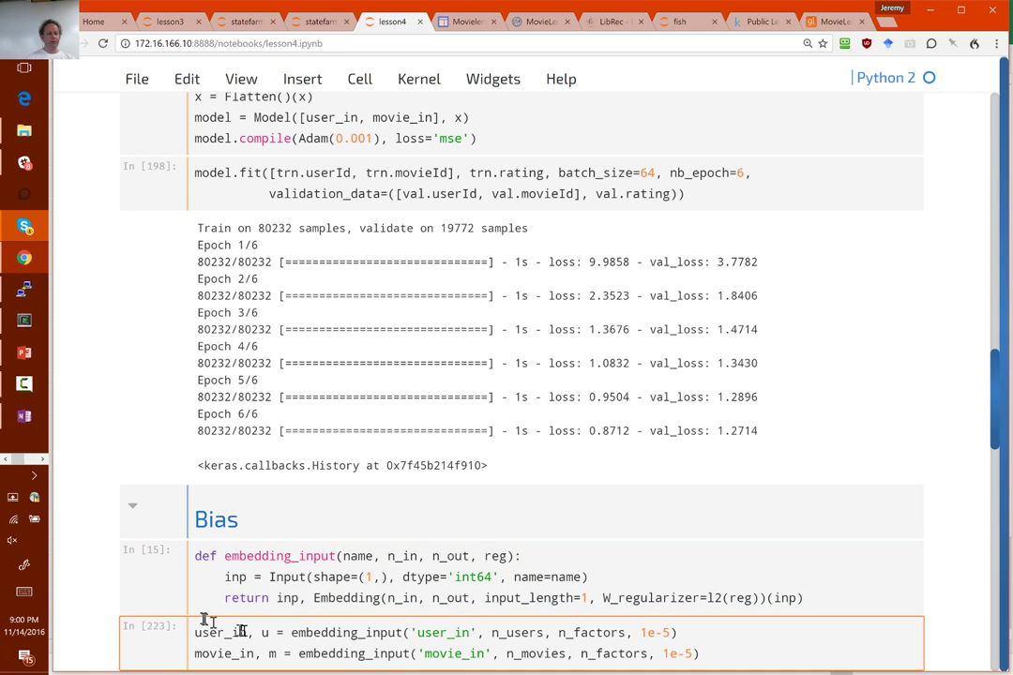
{"action": "key", "text": "Down"}
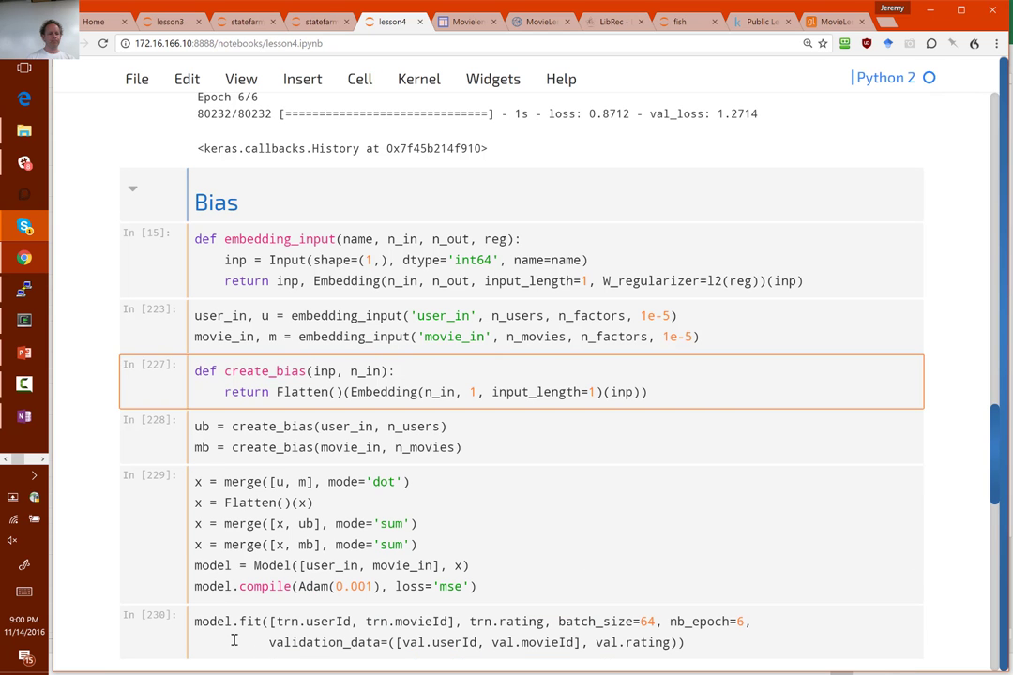
- Highlight the return line of create_bias in cell 227, and its output size argument of 1
{"action": "left_click", "coordinate": [228, 394]}
{"action": "key", "text": "shift+End"}
{"action": "key", "text": "Escape"}
{"action": "key", "text": "Return"}
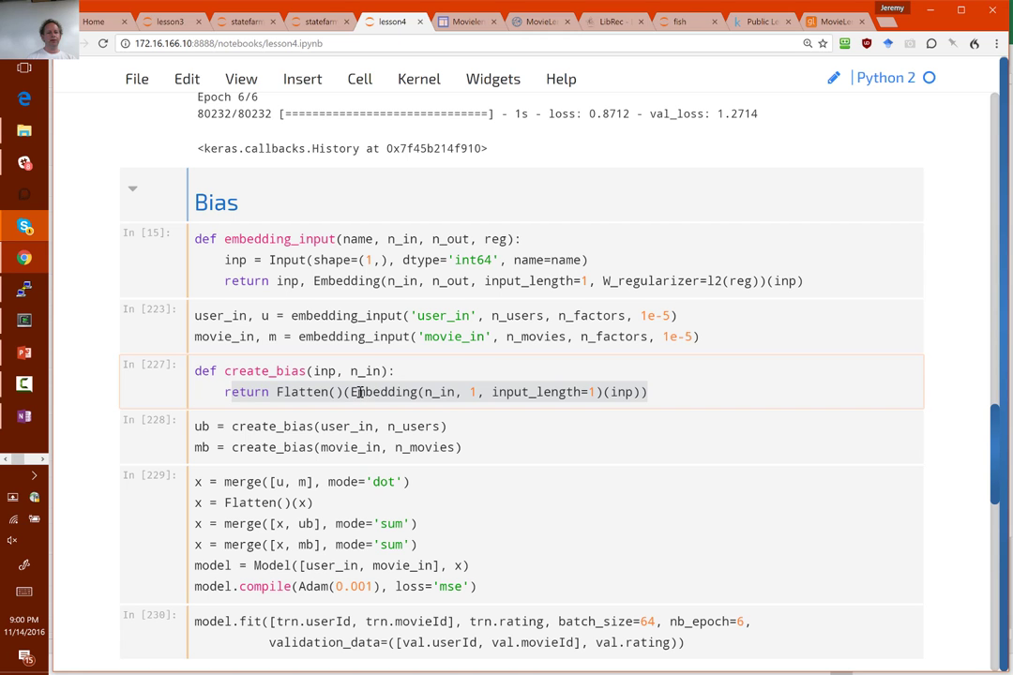
{"action": "double_click", "coordinate": [474, 392]}
{"action": "left_click", "coordinate": [470, 392]}
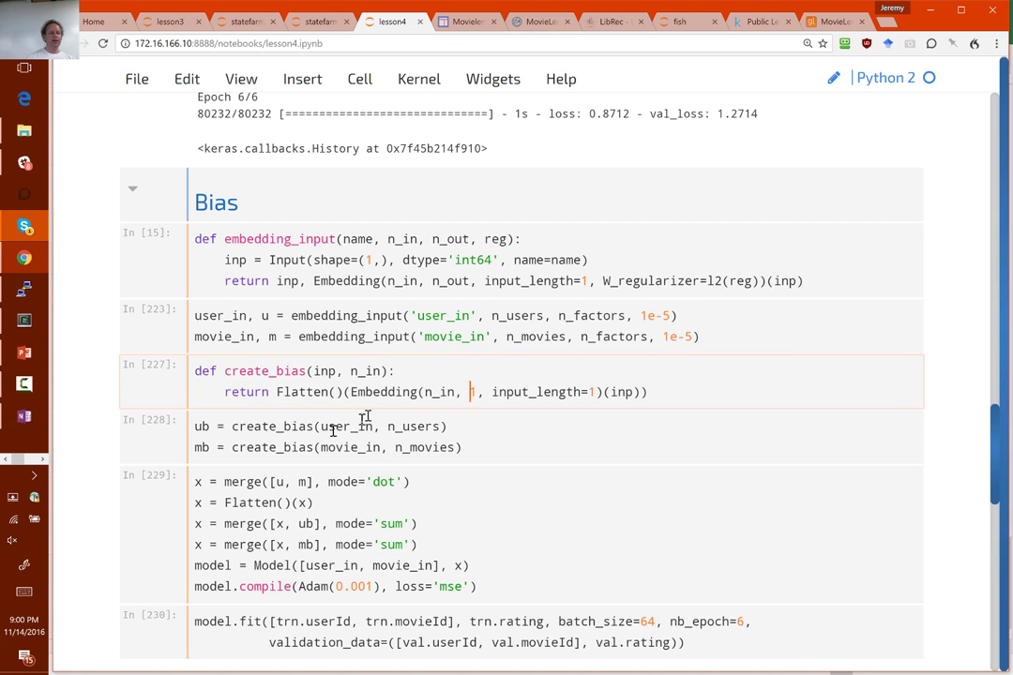
- Examine the dot-mode merge and the sum-mode merges of ub and mb in cell 229
{"action": "left_click", "coordinate": [242, 480]}
{"action": "key", "text": "ctrl+a"}
{"action": "left_click", "coordinate": [242, 481]}
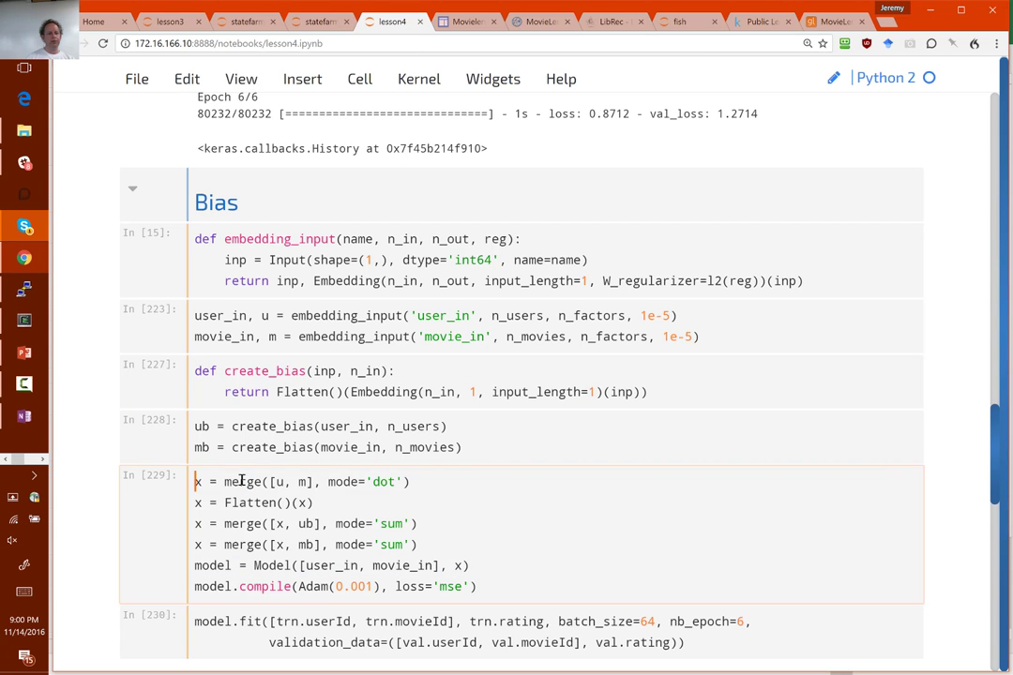
{"action": "key", "text": "Down"}
{"action": "key", "text": "Down"}
{"action": "key", "text": "Home"}
{"action": "key", "text": "Down"}
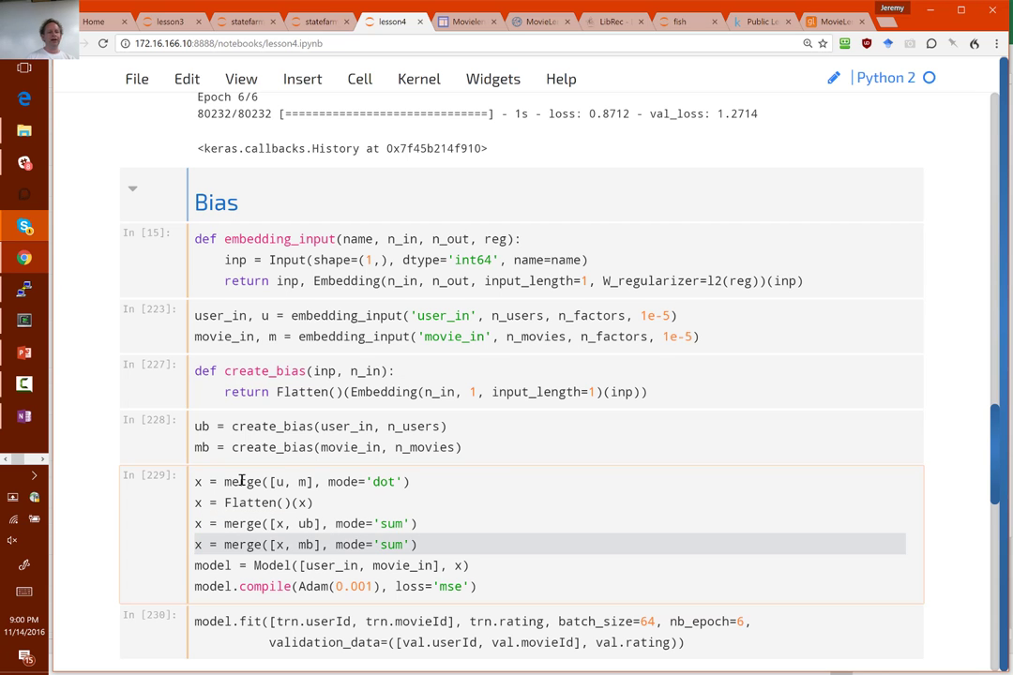
- Go on to the bias model's model.fit cell 230 and read its validation loss for each epoch
{"action": "key", "text": "Down"}
{"action": "key", "text": "Down"}
{"action": "key", "text": "Down"}
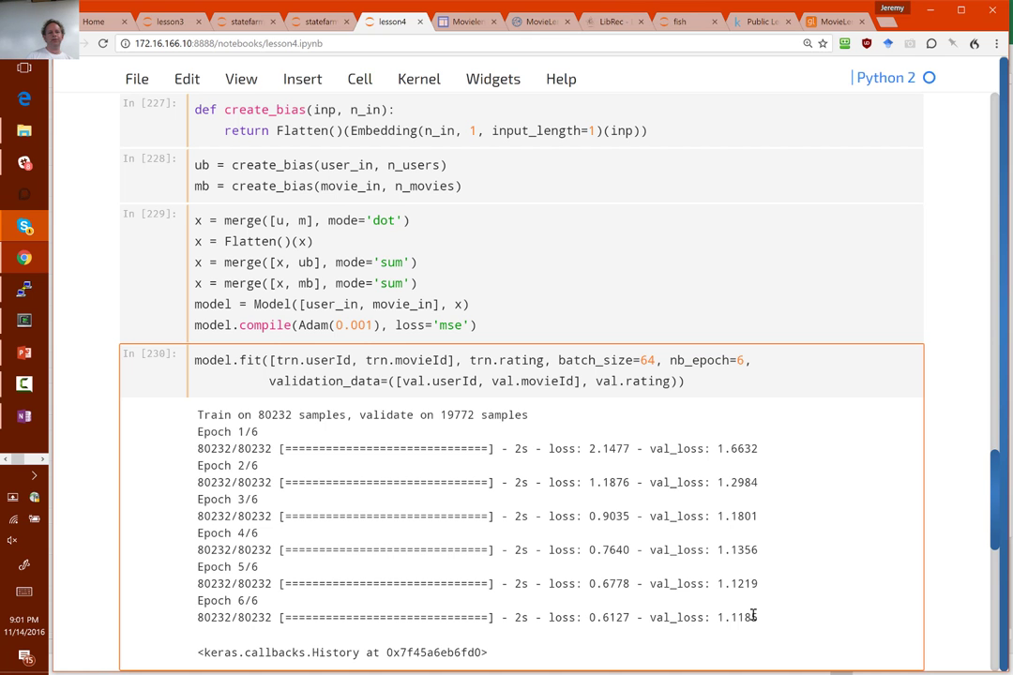
- Compare the Movielens Benchmark tables with the RecSysWiki MovieLens 100k results down to Matrix Factorization
{"action": "key", "text": "ctrl+Tab"}
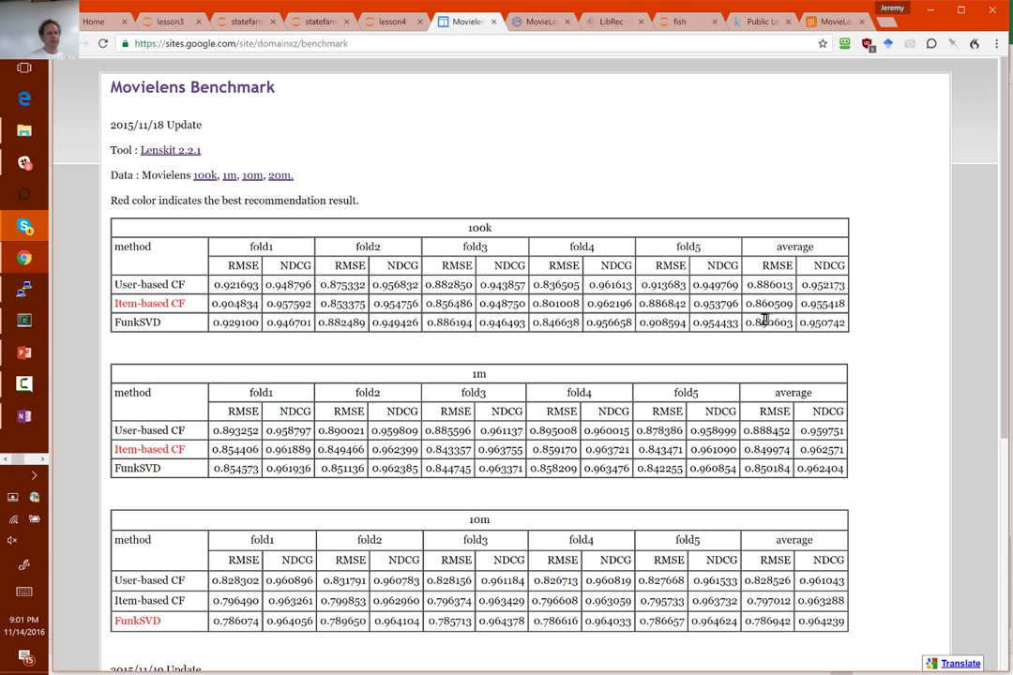
{"action": "key", "text": "ctrl+Tab"}
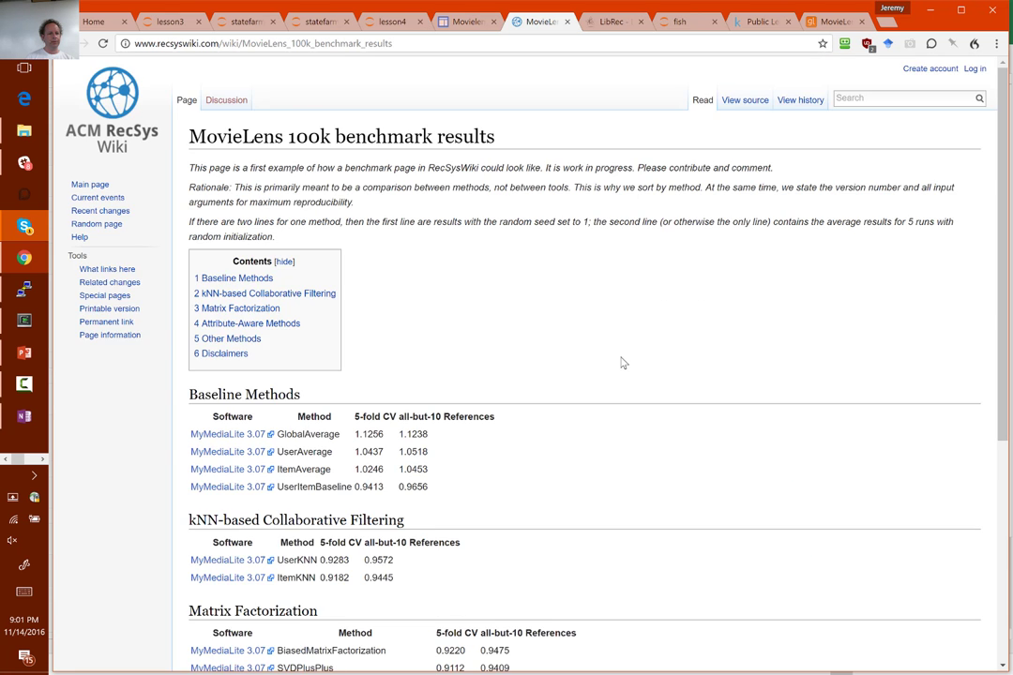
{"action": "scroll", "coordinate": [621, 362], "scroll_direction": "down", "scroll_amount": 1}
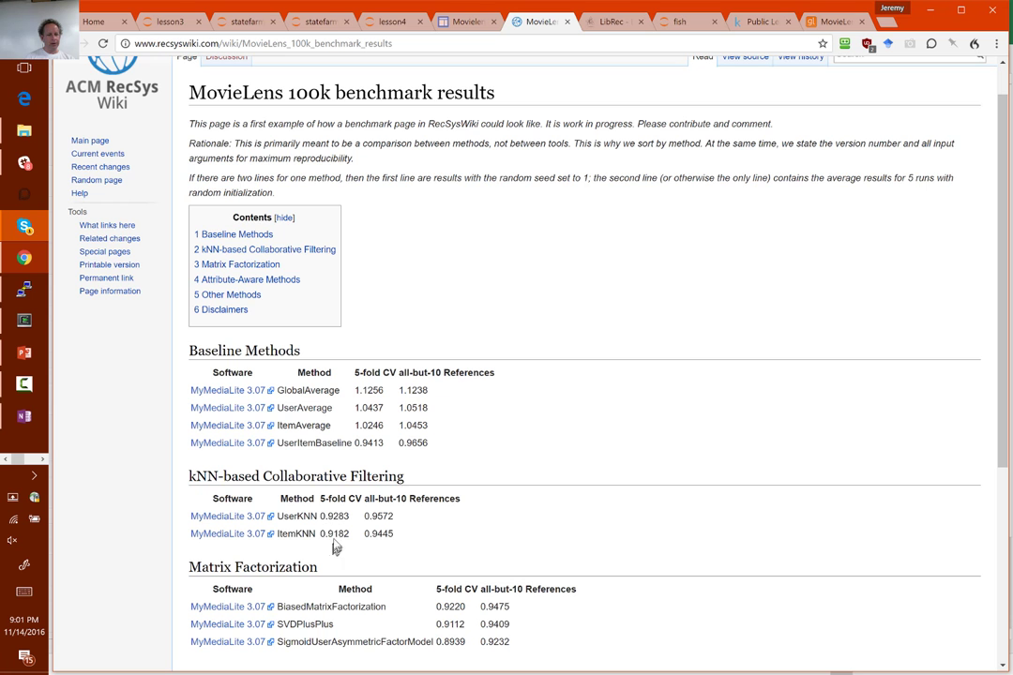
{"action": "scroll", "coordinate": [441, 629], "scroll_direction": "down", "scroll_amount": 1}
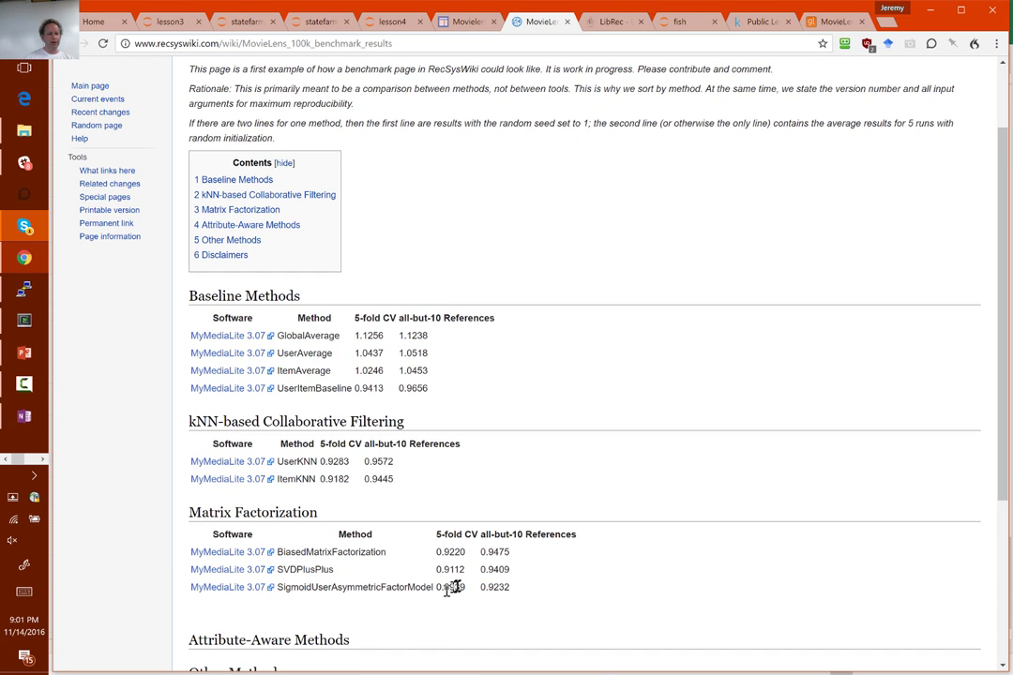
- Switch to the LibRec examples page and display its MovieLens 100K rating prediction table
{"action": "key", "text": "ctrl+Tab"}
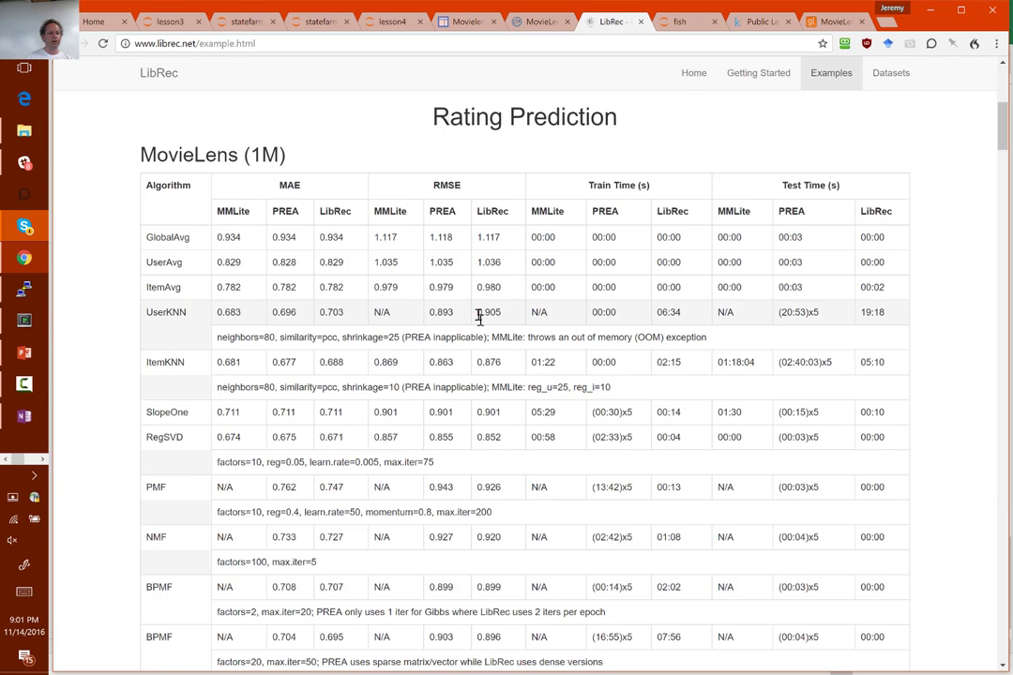
{"action": "scroll", "coordinate": [466, 296], "scroll_direction": "down", "scroll_amount": 1}
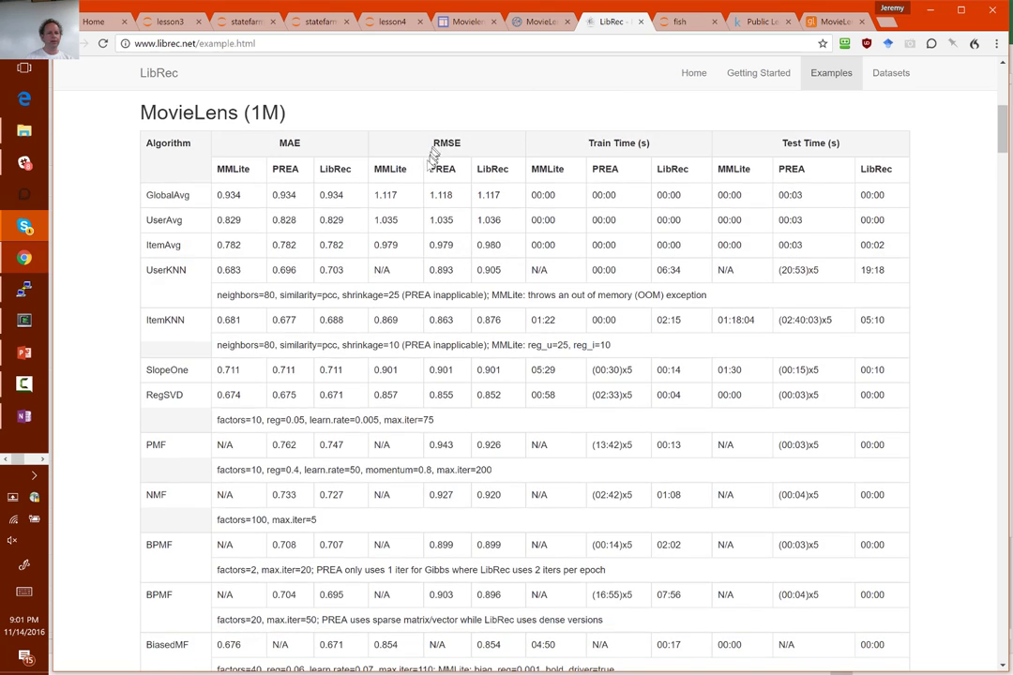
{"action": "scroll", "coordinate": [427, 166], "scroll_direction": "up", "scroll_amount": 1}
{"action": "scroll", "coordinate": [427, 166], "scroll_direction": "up", "scroll_amount": 3}
{"action": "scroll", "coordinate": [427, 163], "scroll_direction": "up", "scroll_amount": 2}
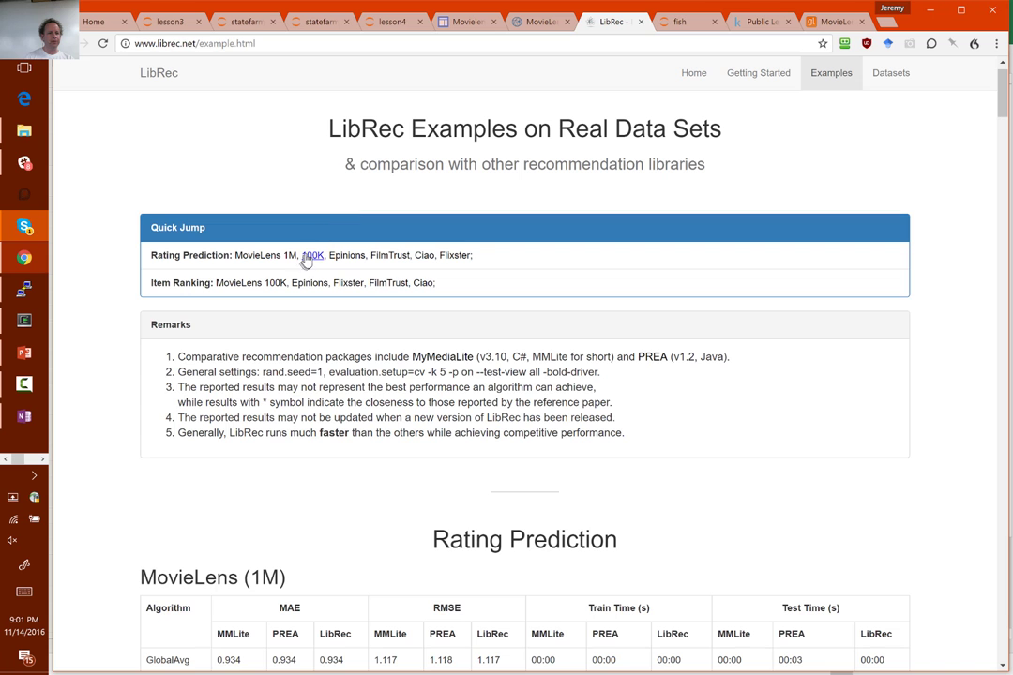
{"action": "left_click", "coordinate": [310, 258]}
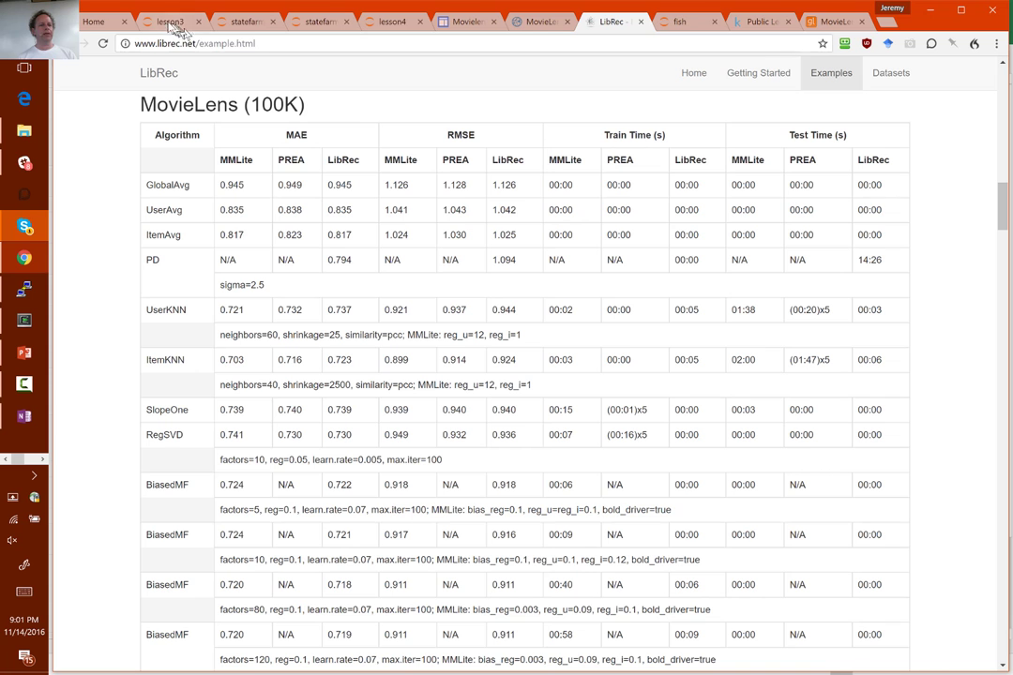
- Return to the lesson4 notebook's Neural net section and highlight the user and movie embedding_input lines in cell 27
{"action": "left_click", "coordinate": [386, 22]}
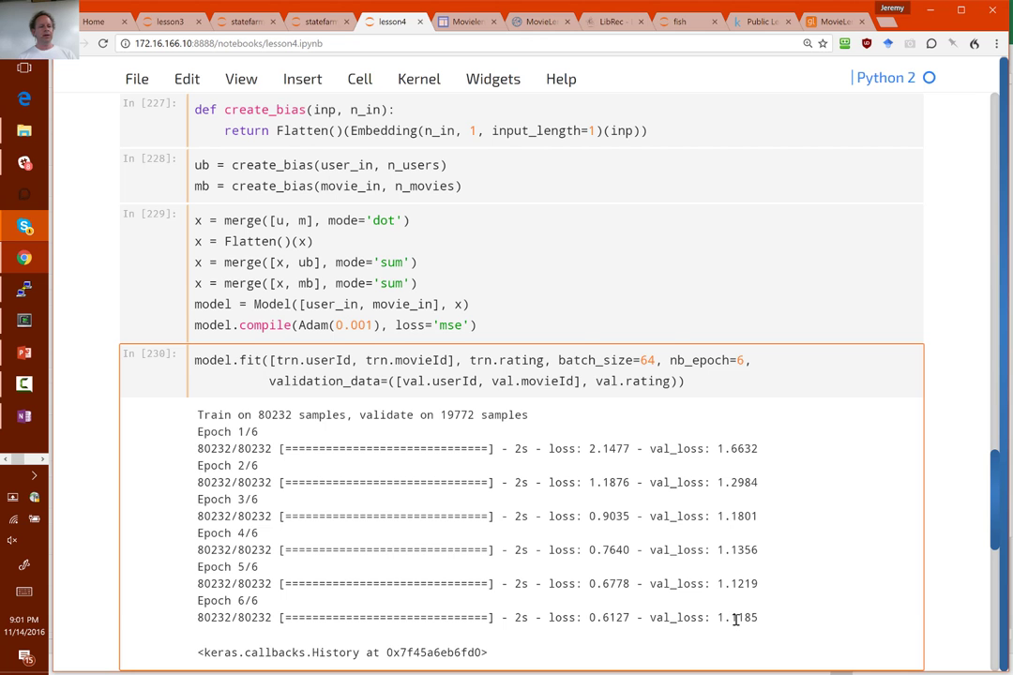
{"action": "key", "text": "Down"}
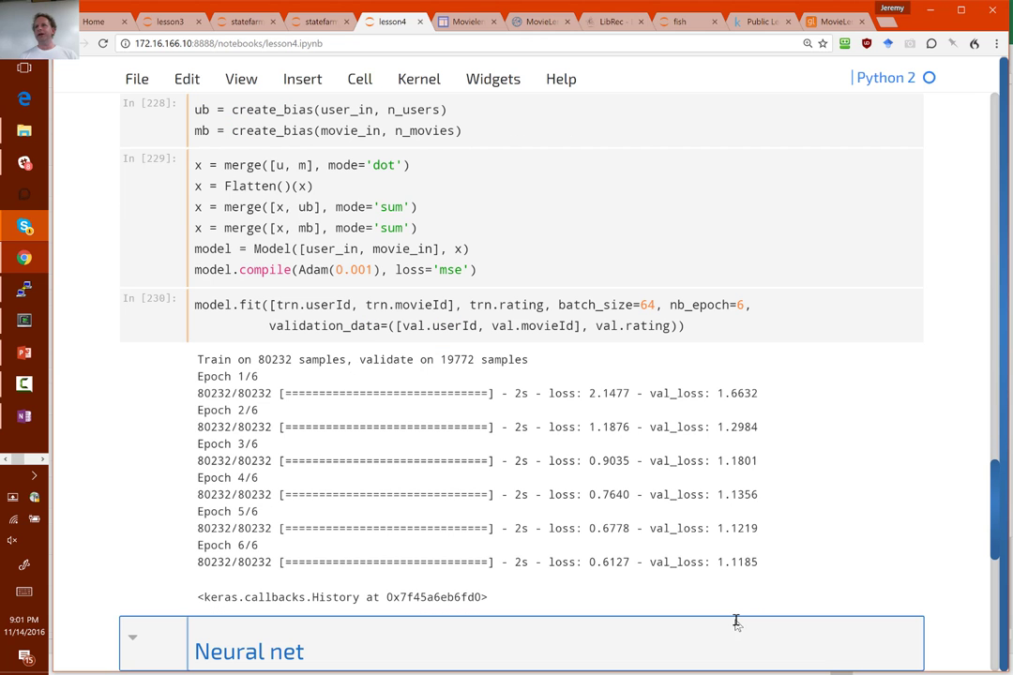
{"action": "key", "text": "Down"}
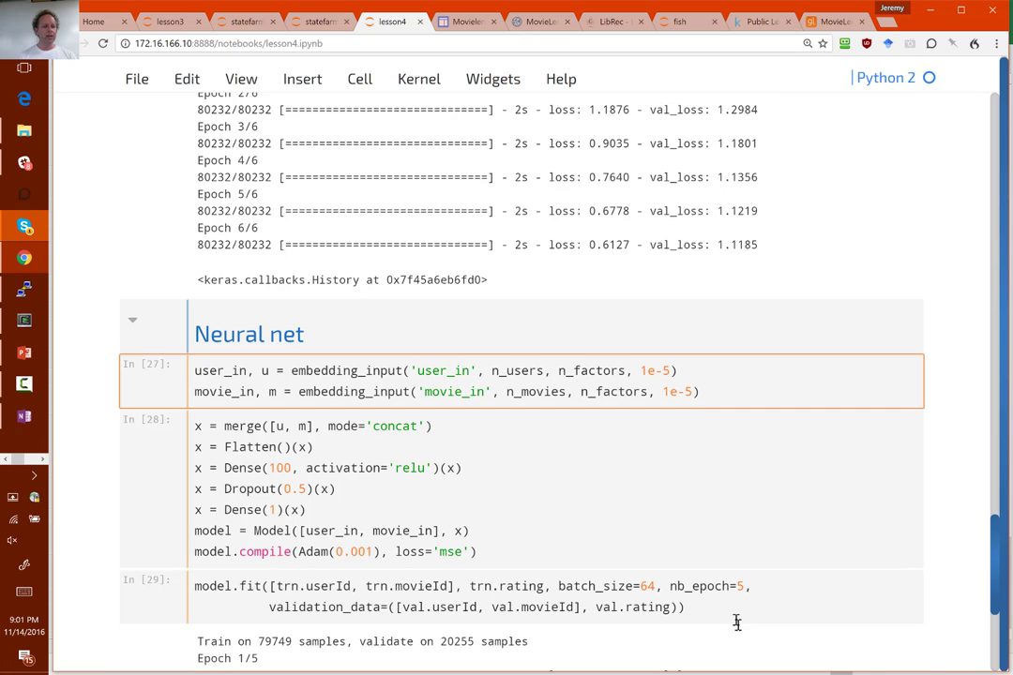
{"action": "left_click", "coordinate": [372, 391]}
{"action": "key", "text": "ctrl+a"}
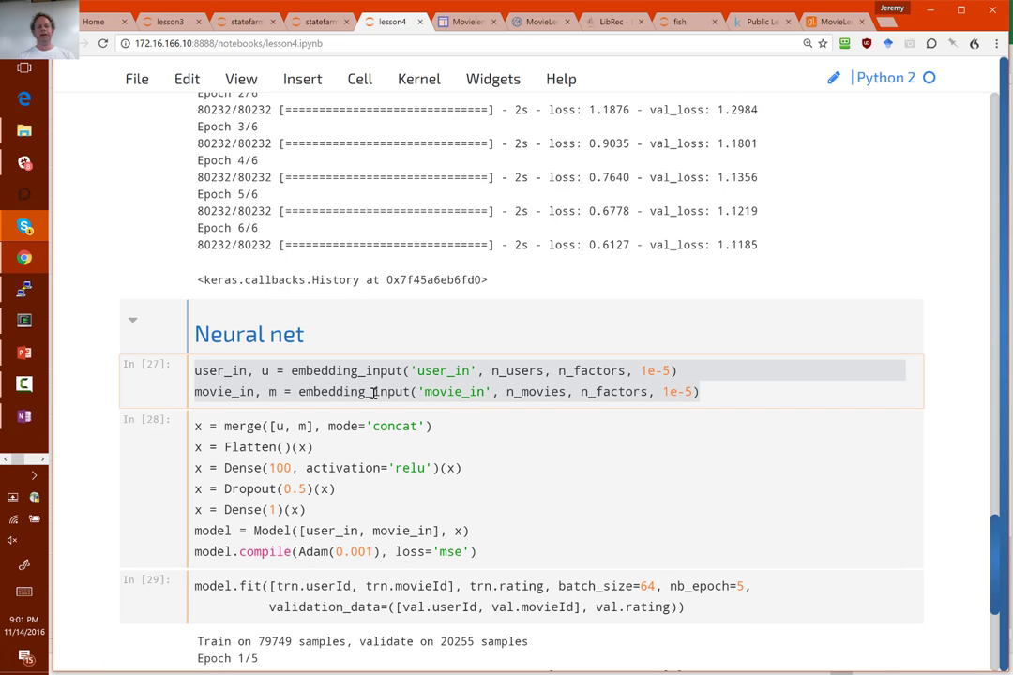
{"action": "key", "text": "Home"}
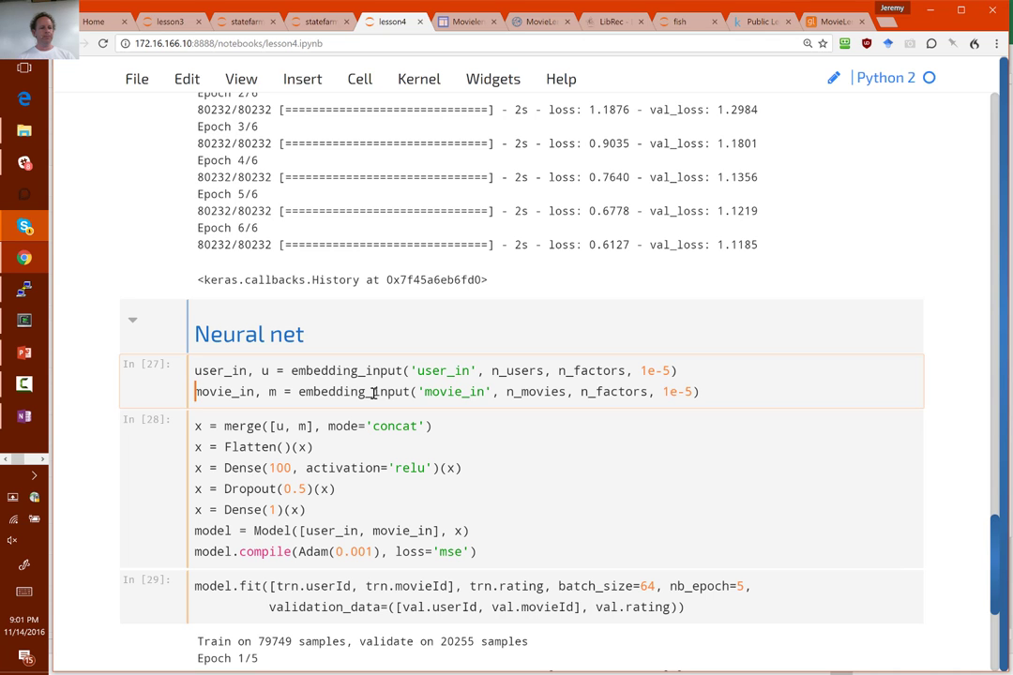
- Highlight the concat-mode merge of u and m in cell 28
{"action": "left_click", "coordinate": [235, 426]}
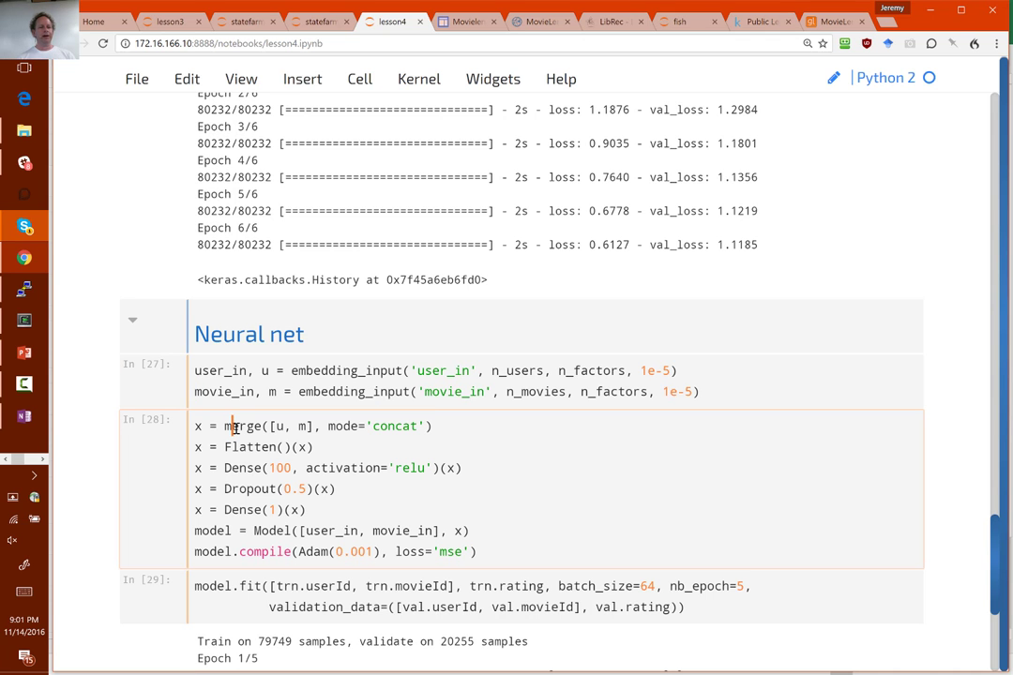
{"action": "key", "text": "shift+End"}
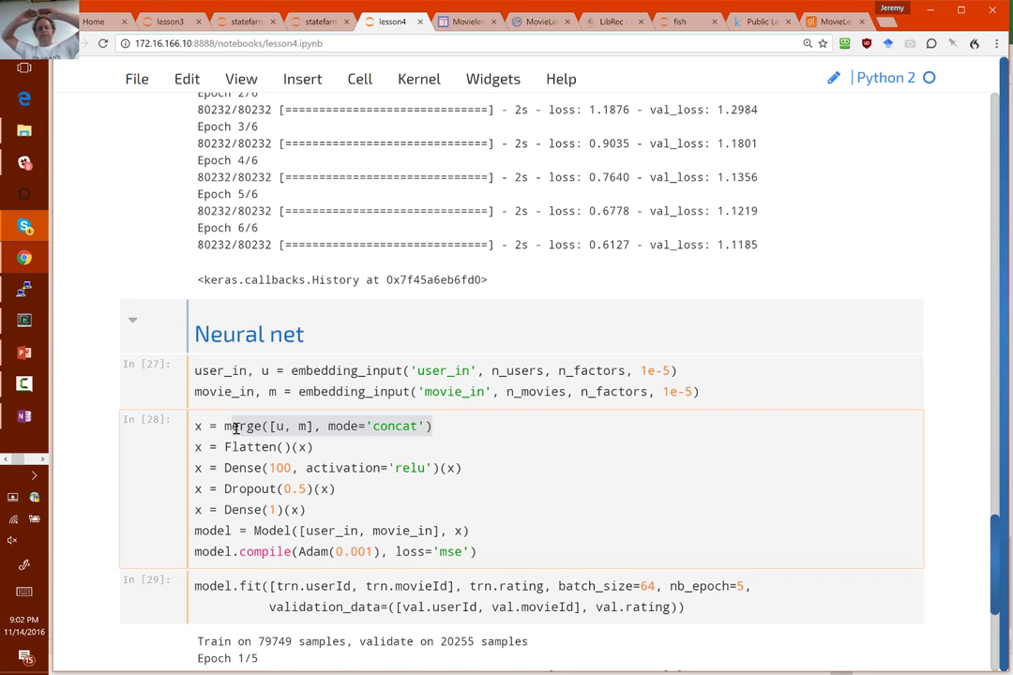
{"action": "left_click", "coordinate": [235, 427]}
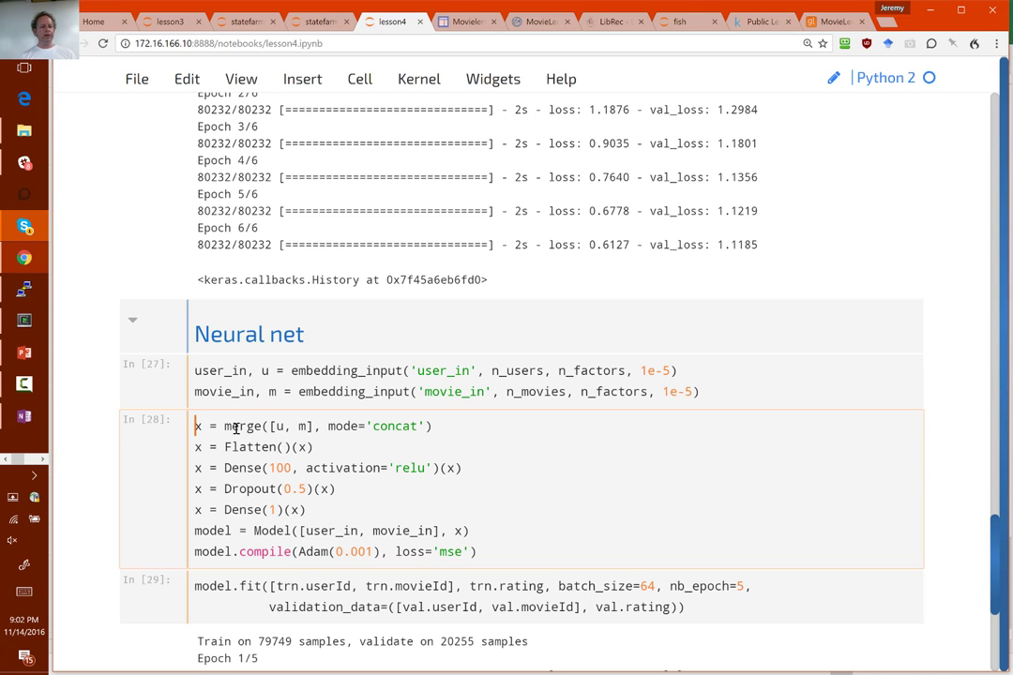
- Step through cell 28's network lines, highlighting the Dense(100) relu layer, Dropout(0.5), Dense(1) and the model.compile line
{"action": "key", "text": "shift+Down"}
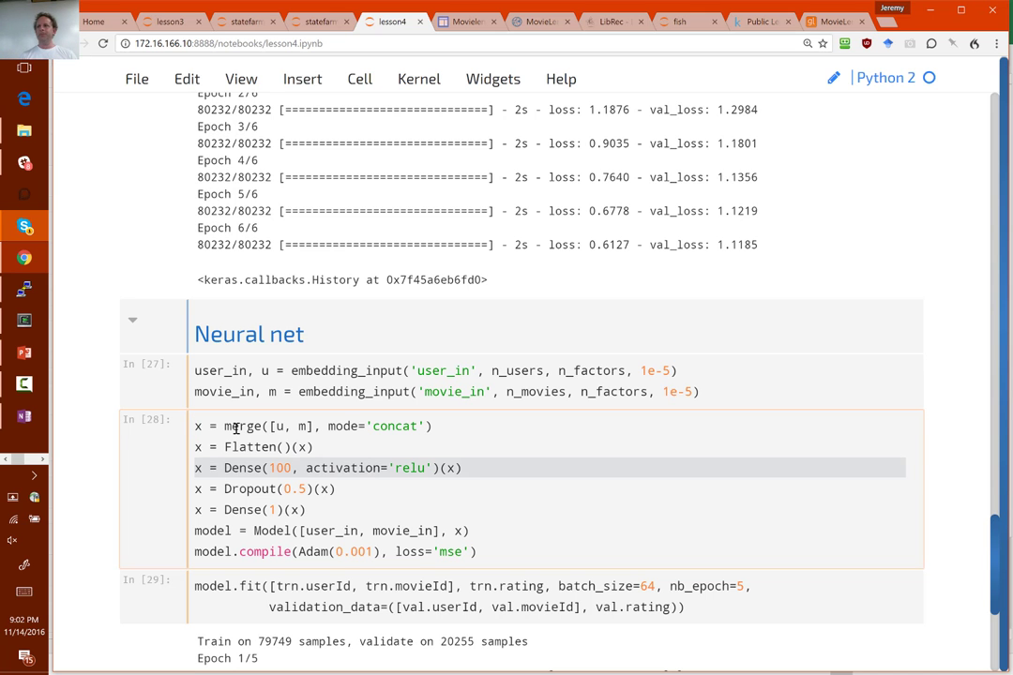
{"action": "key", "text": "Down"}
{"action": "key", "text": "shift+Down"}
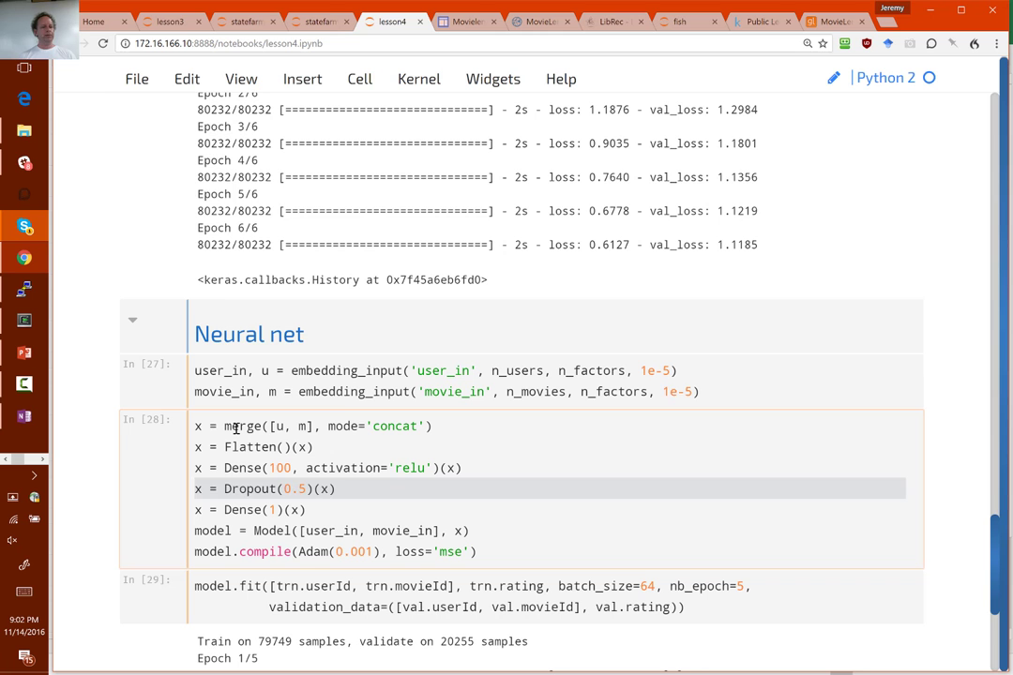
{"action": "key", "text": "Down"}
{"action": "key", "text": "shift+Down"}
{"action": "key", "text": "Down"}
{"action": "key", "text": "shift+Down"}
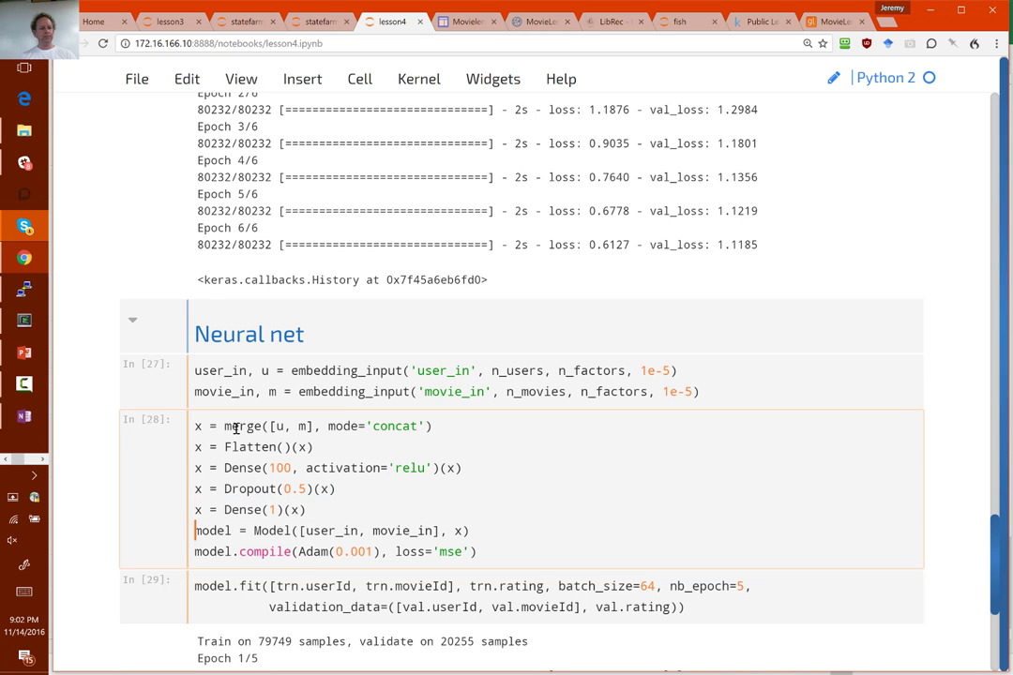
{"action": "key", "text": "Escape"}
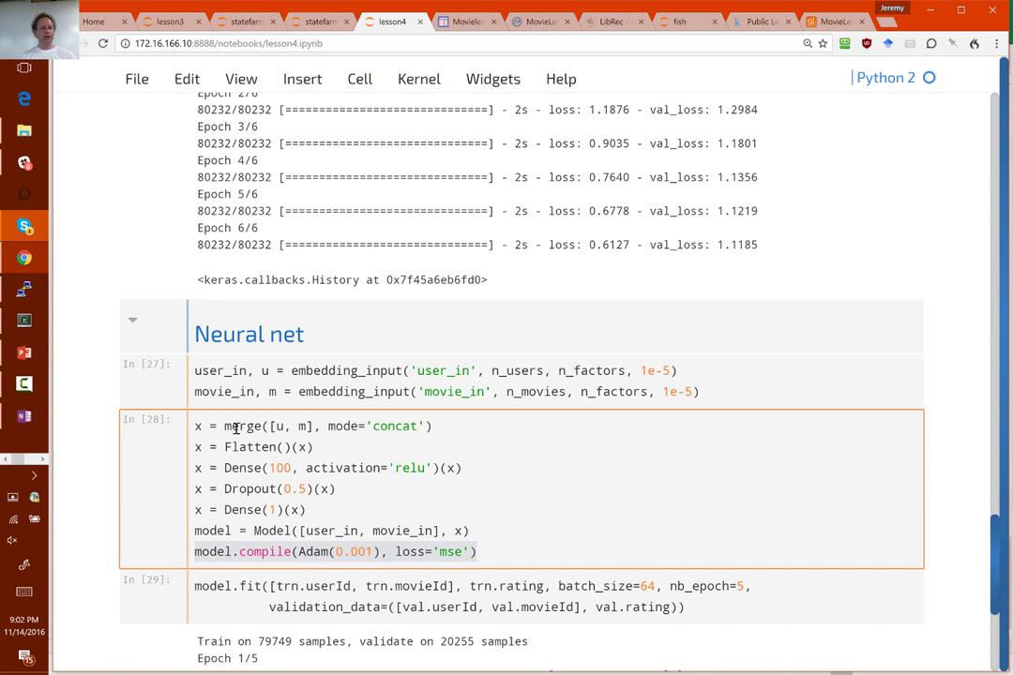
- Compare the validation losses of the neural net's model.fit cell 29 with the Movielens Benchmark, RecSysWiki and LibRec results
{"action": "key", "text": "Down"}
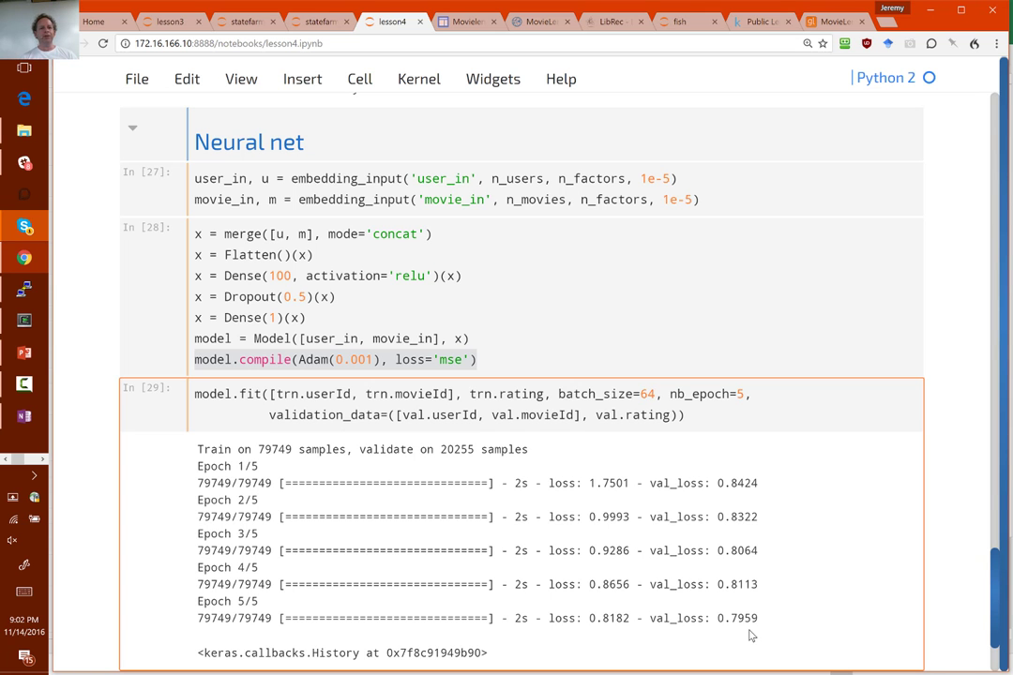
{"action": "key", "text": "ctrl+Tab"}
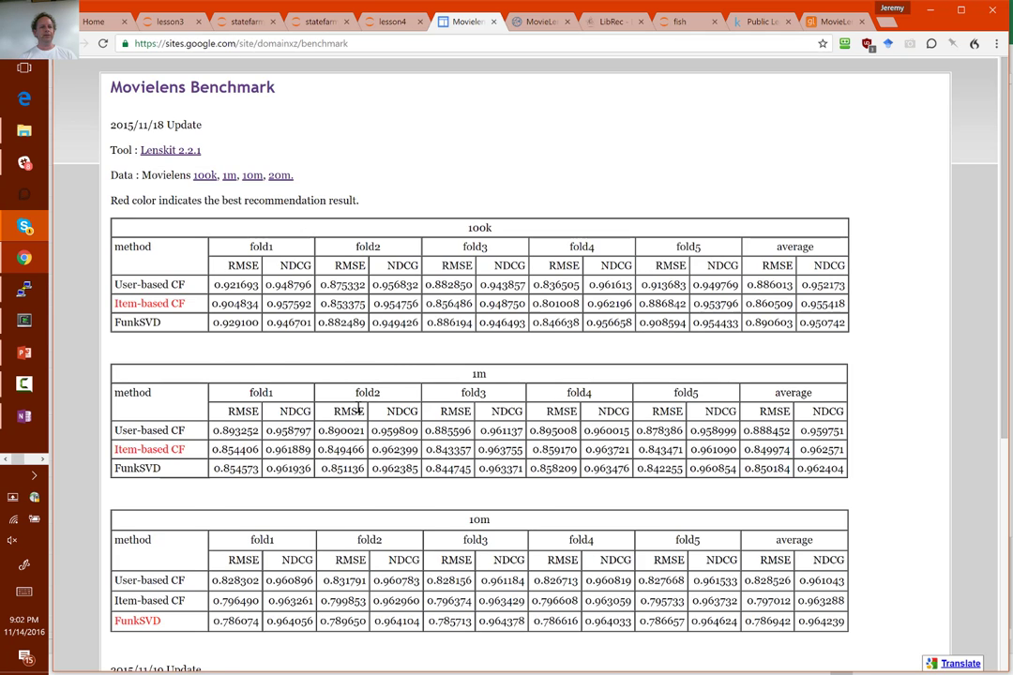
{"action": "key", "text": "ctrl+Tab"}
{"action": "key", "text": "ctrl+Tab"}
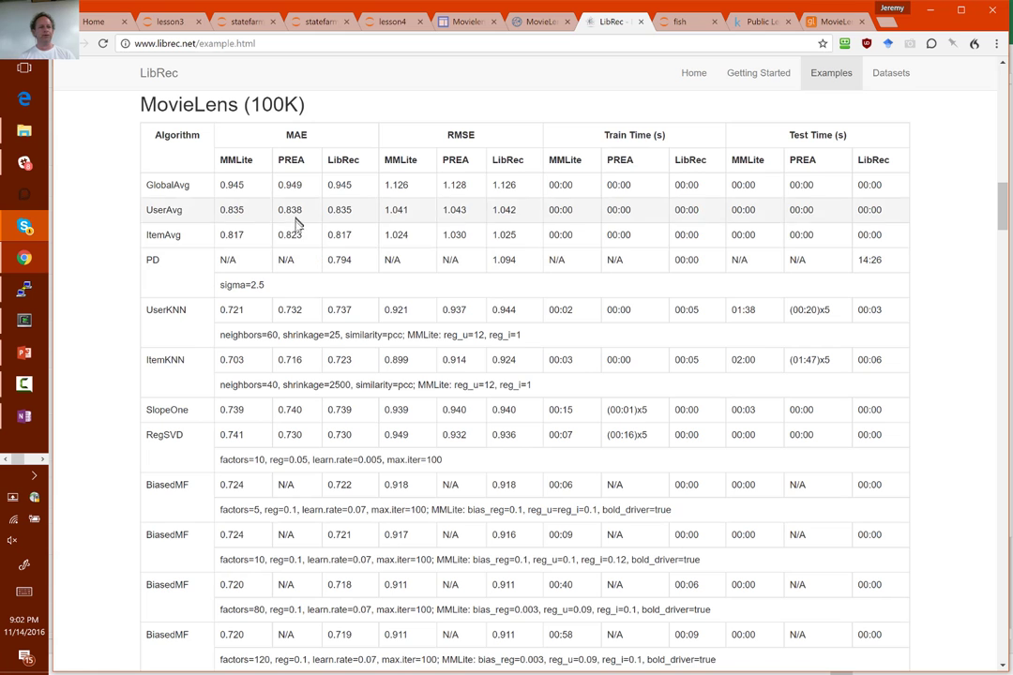
{"action": "key", "text": "ctrl+shift+Tab"}
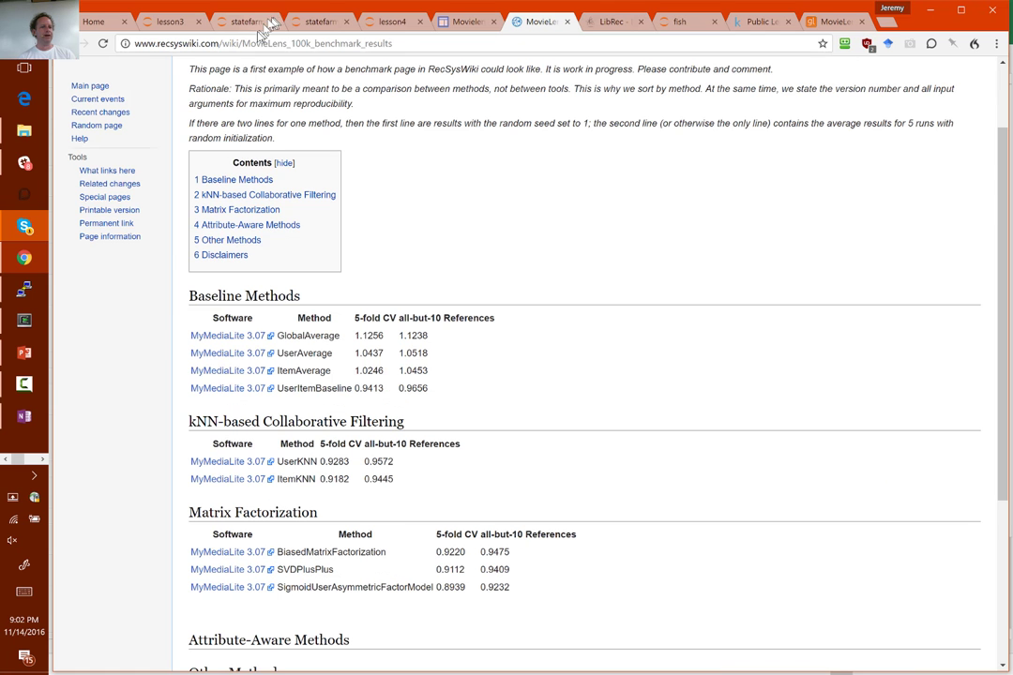
{"action": "key", "text": "ctrl+shift+Tab"}
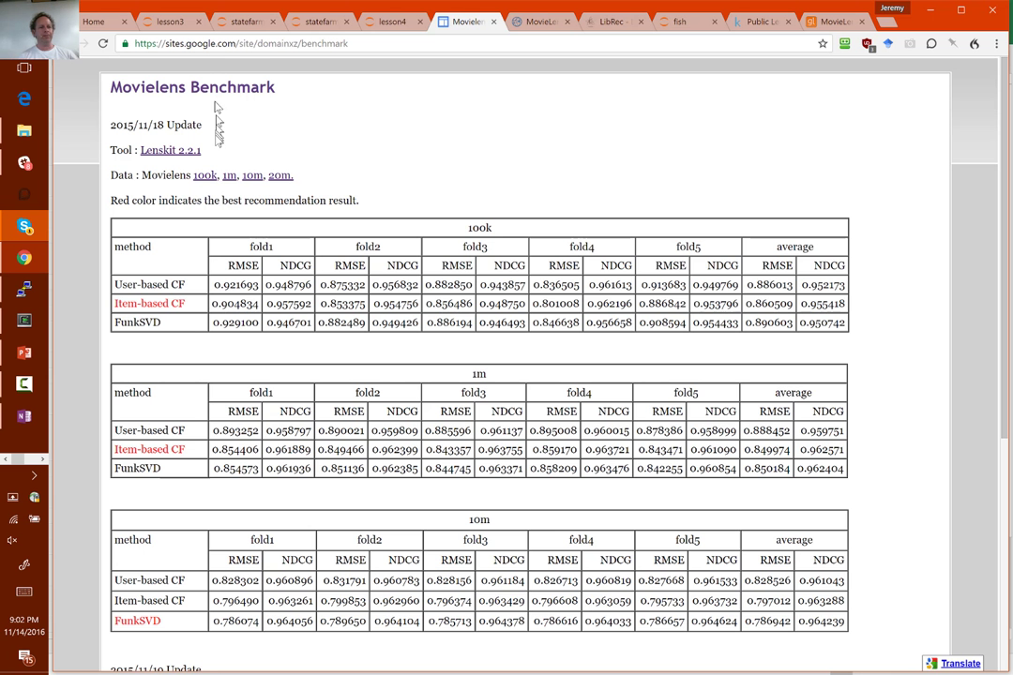
- View the Lenskit 2.2.1 tool's website from the Movielens Benchmark page and return to the lesson4 notebook's neural net results
{"action": "left_click", "coordinate": [160, 152]}
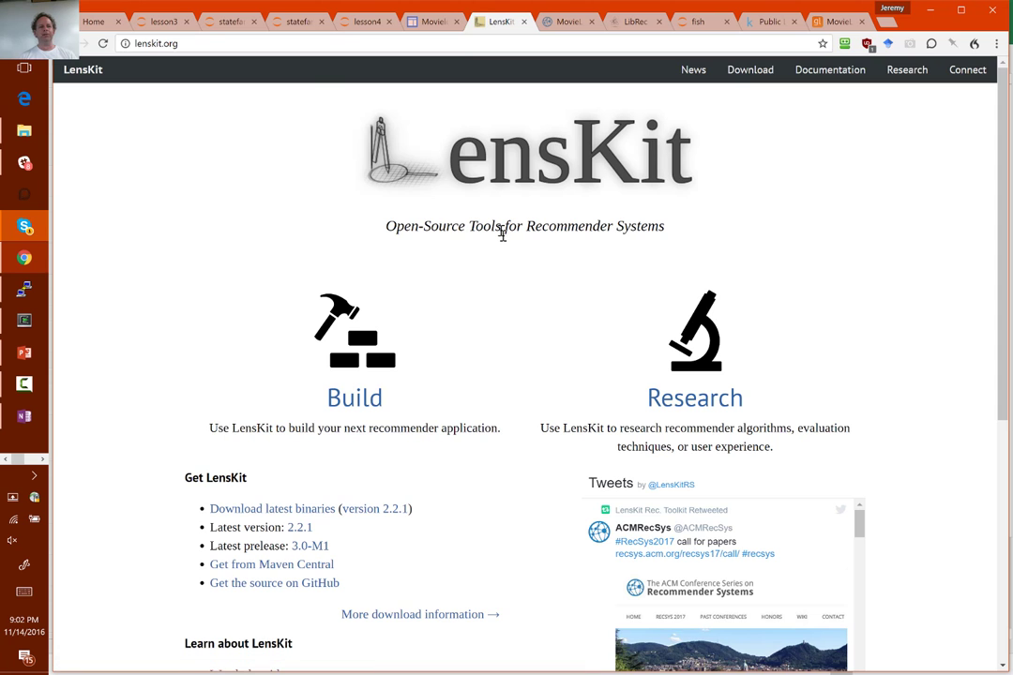
{"action": "key", "text": "ctrl+shift+Tab"}
{"action": "key", "text": "ctrl+shift+Tab"}
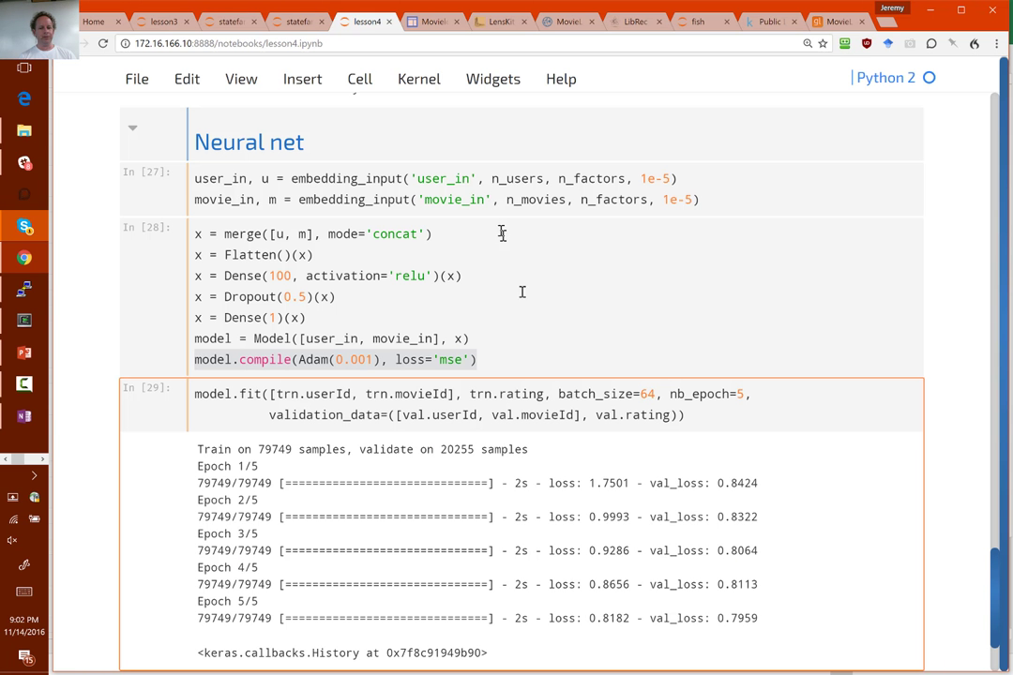